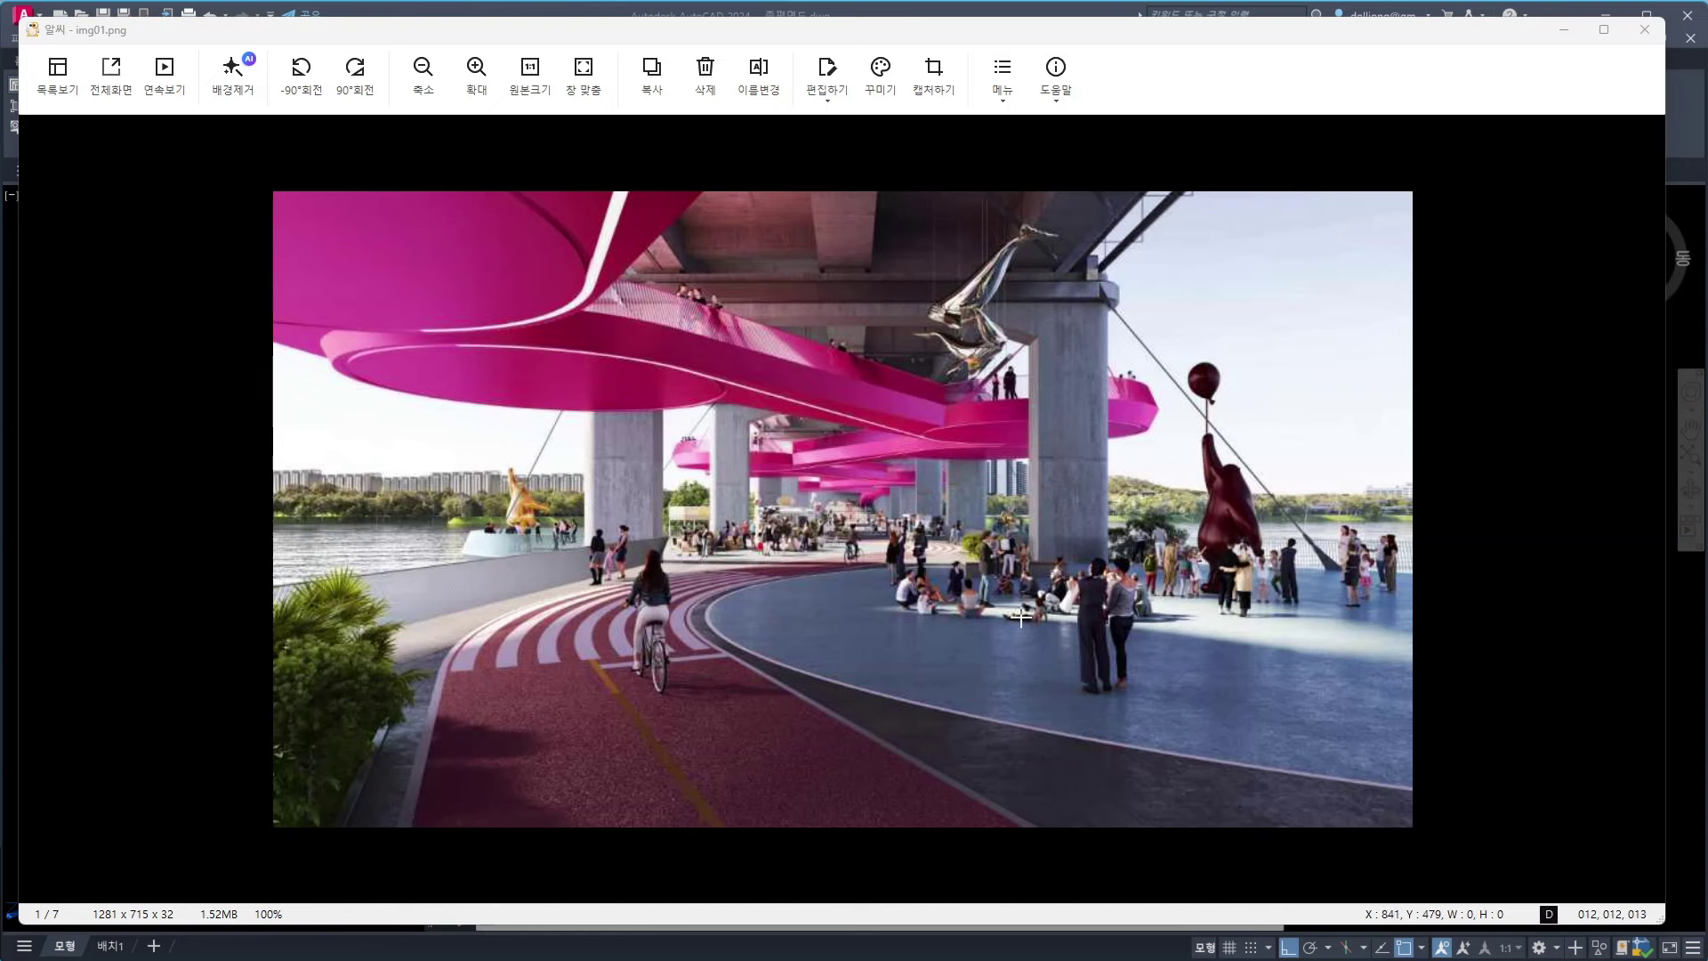
# Close the ALSee viewer showing img01.png to return to the AutoCAD plan drawing
pyautogui.moveTo(547, 42)
pyautogui.mouseDown()
pyautogui.moveTo(656, 381)
pyautogui.moveTo(694, 957)
pyautogui.mouseUp()
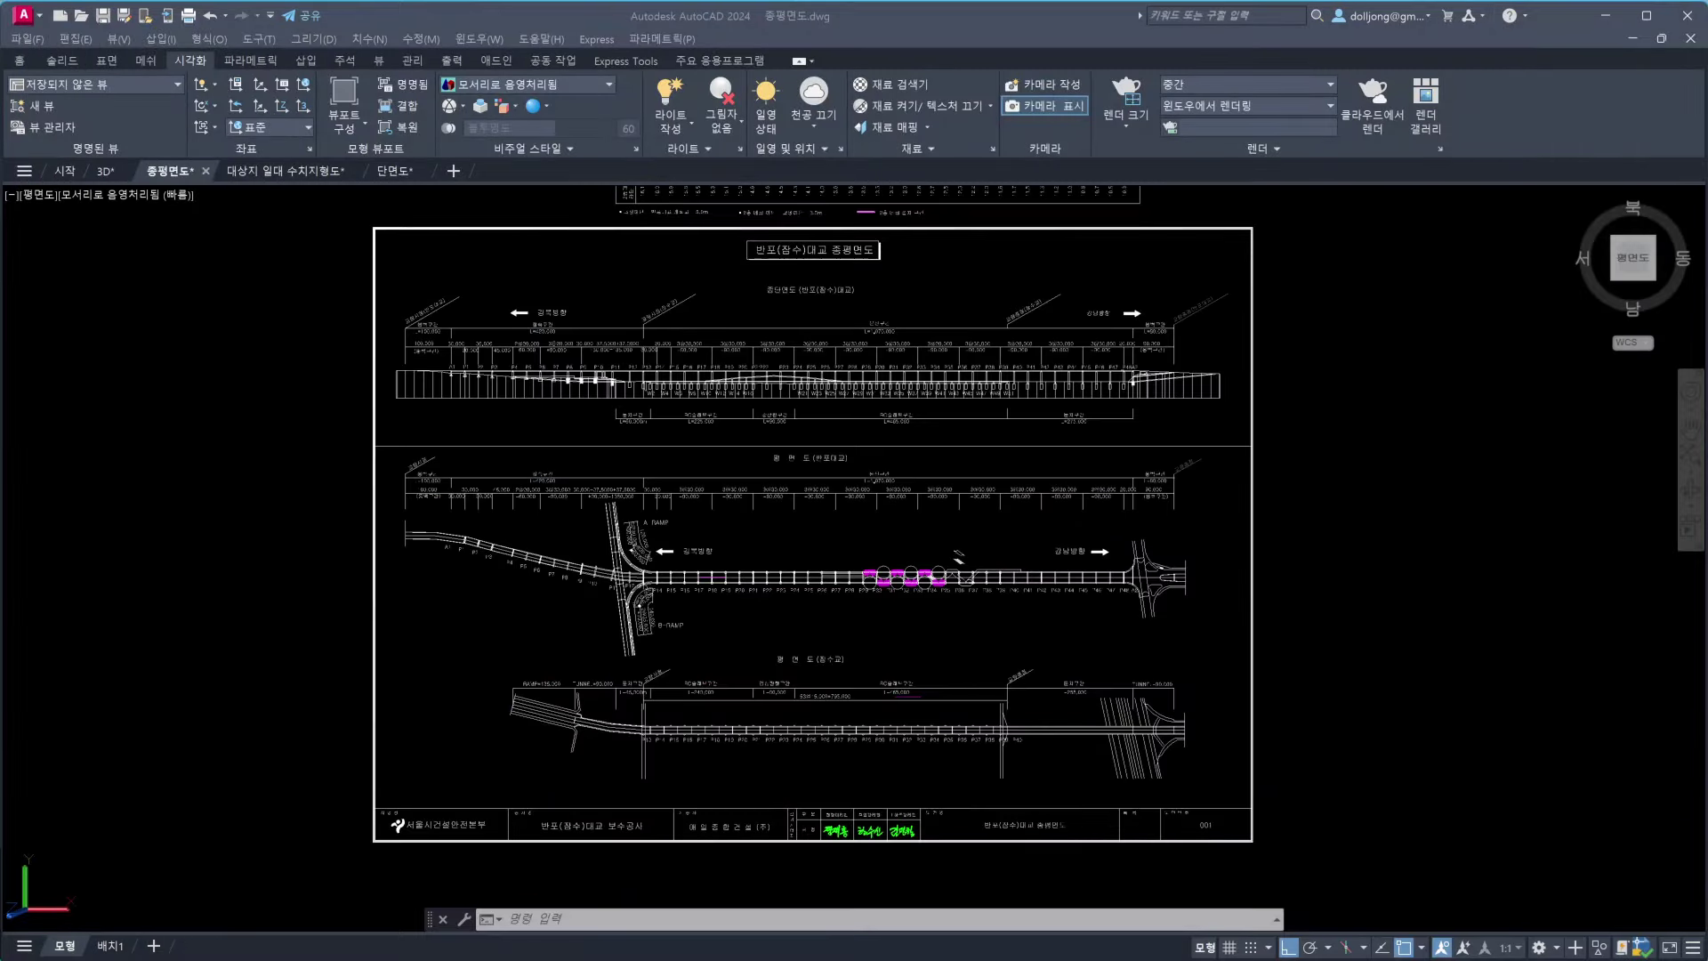
# Switch to the 대상지 일대 수치지형도 map and follow the bridge toward its northern end
pyautogui.click(1348, 569)
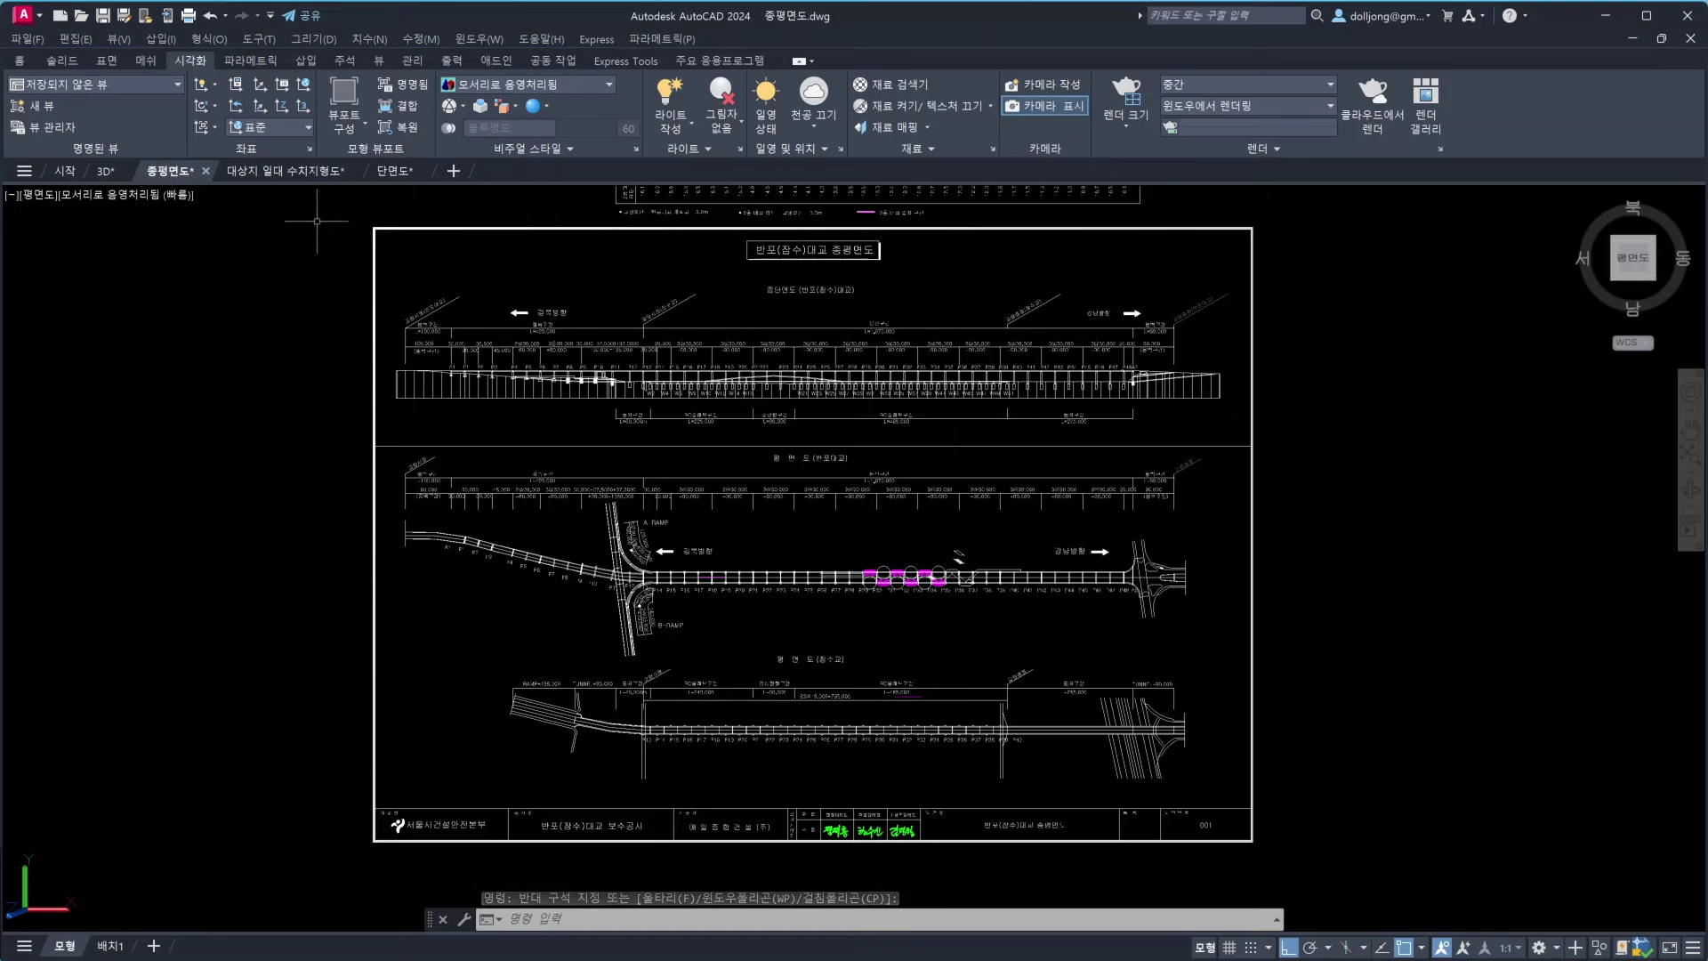
pyautogui.click(271, 170)
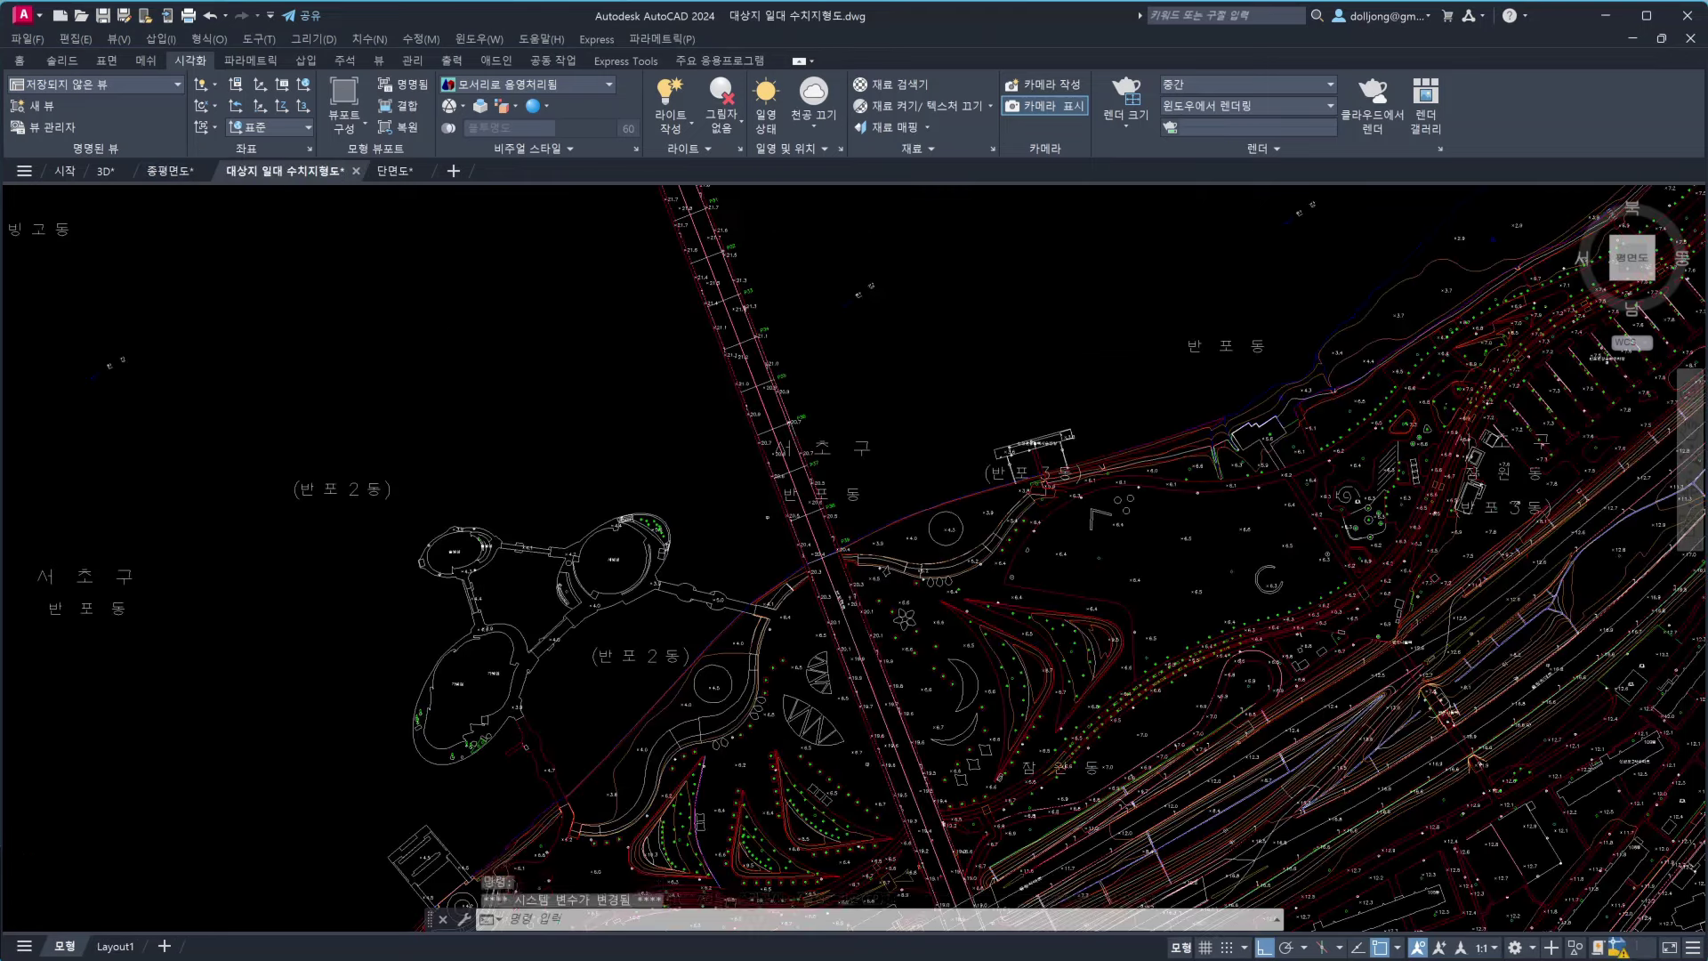
pyautogui.moveTo(564, 362); pyautogui.dragTo(587, 581, button='middle')
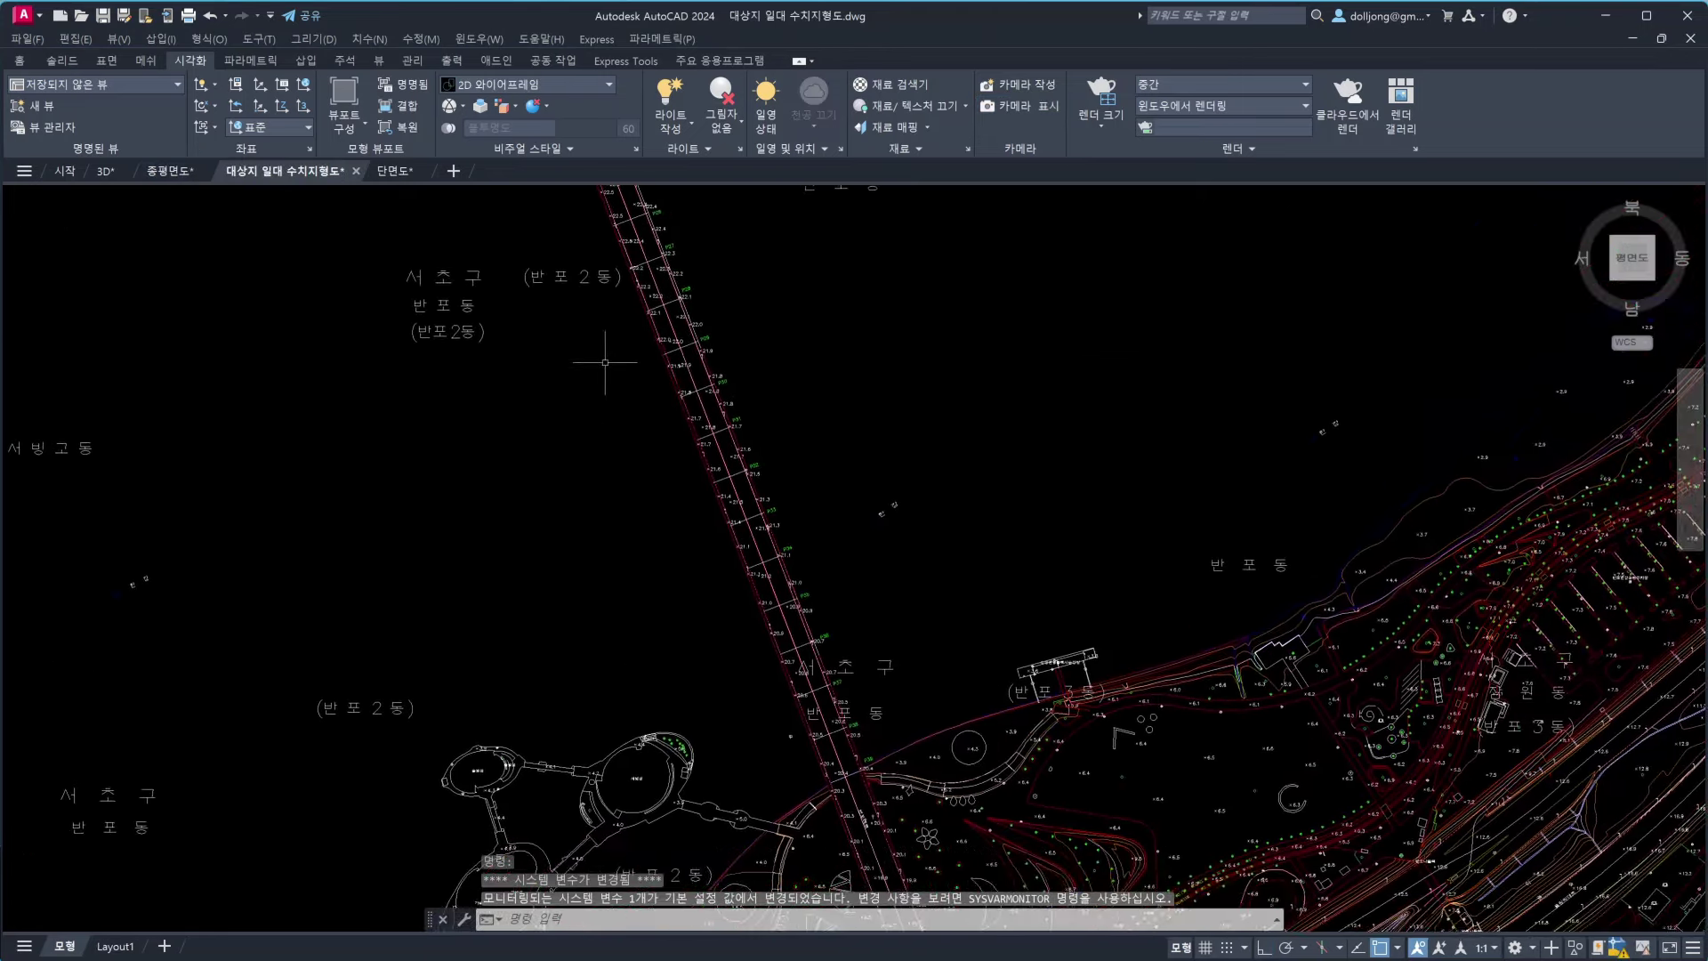
pyautogui.moveTo(605, 362); pyautogui.dragTo(610, 591, button='middle')
pyautogui.moveTo(572, 377)
pyautogui.mouseDown(button='middle')
pyautogui.moveTo(611, 560)
pyautogui.moveTo(568, 442)
pyautogui.mouseUp(button='middle')
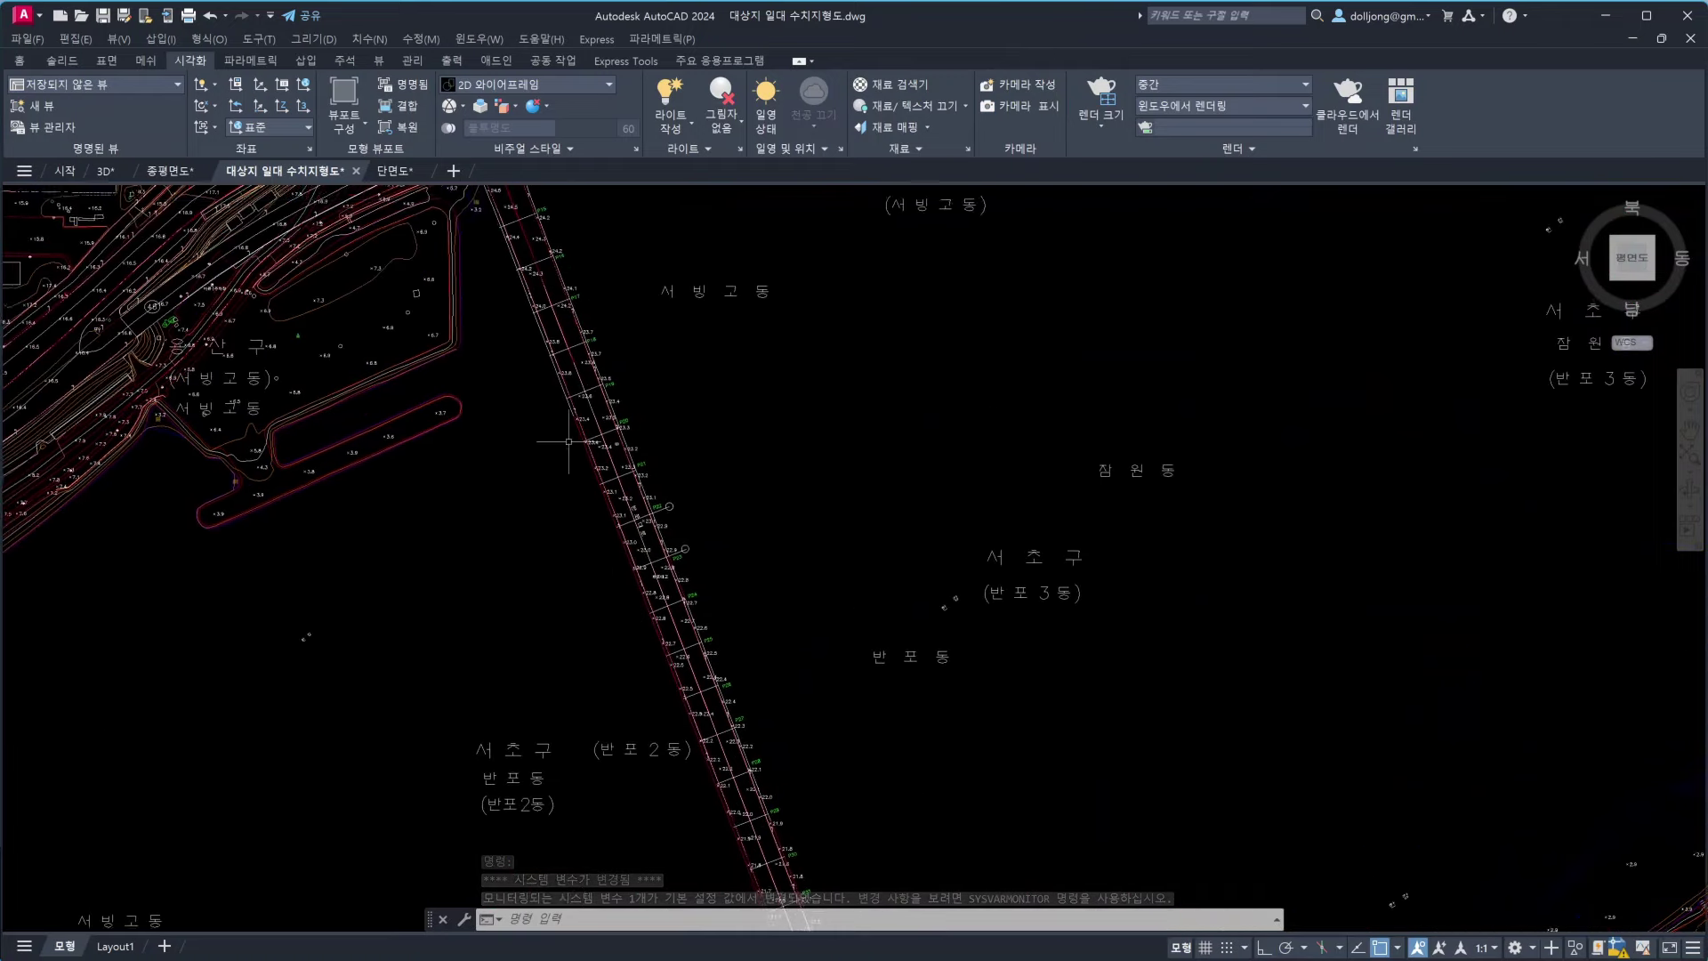
pyautogui.scroll(-5, 569, 441)
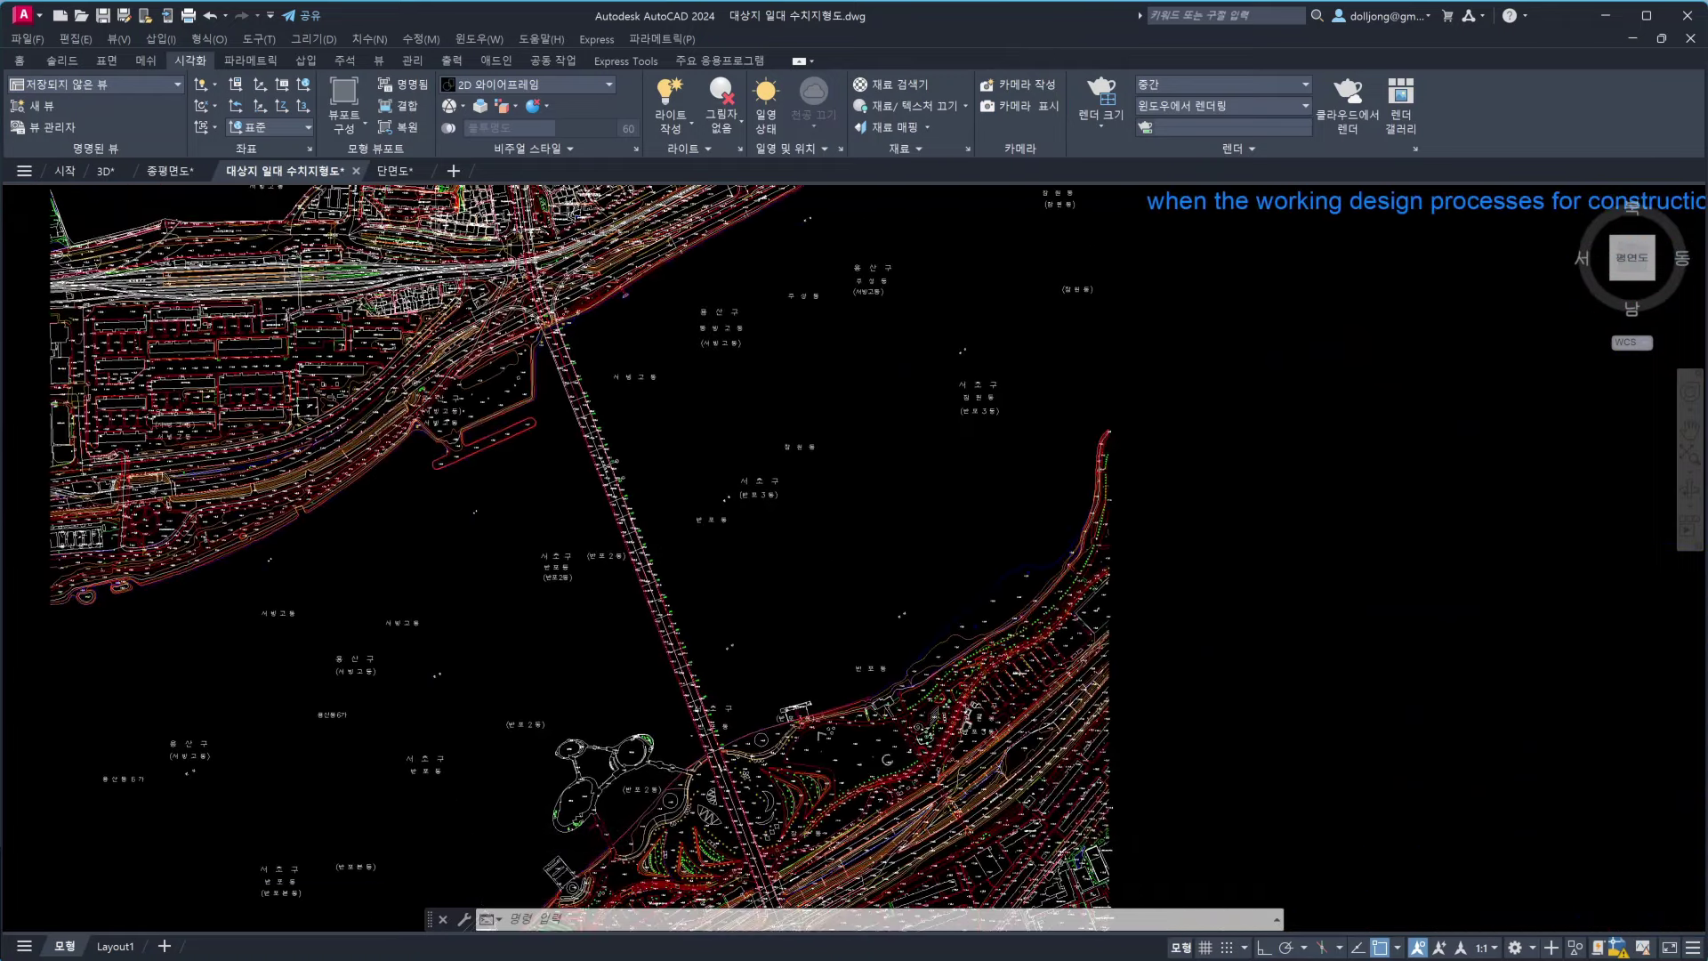
# Inspect the 단면도 cross-section sheets up close, then back out so both show
pyautogui.click(395, 170)
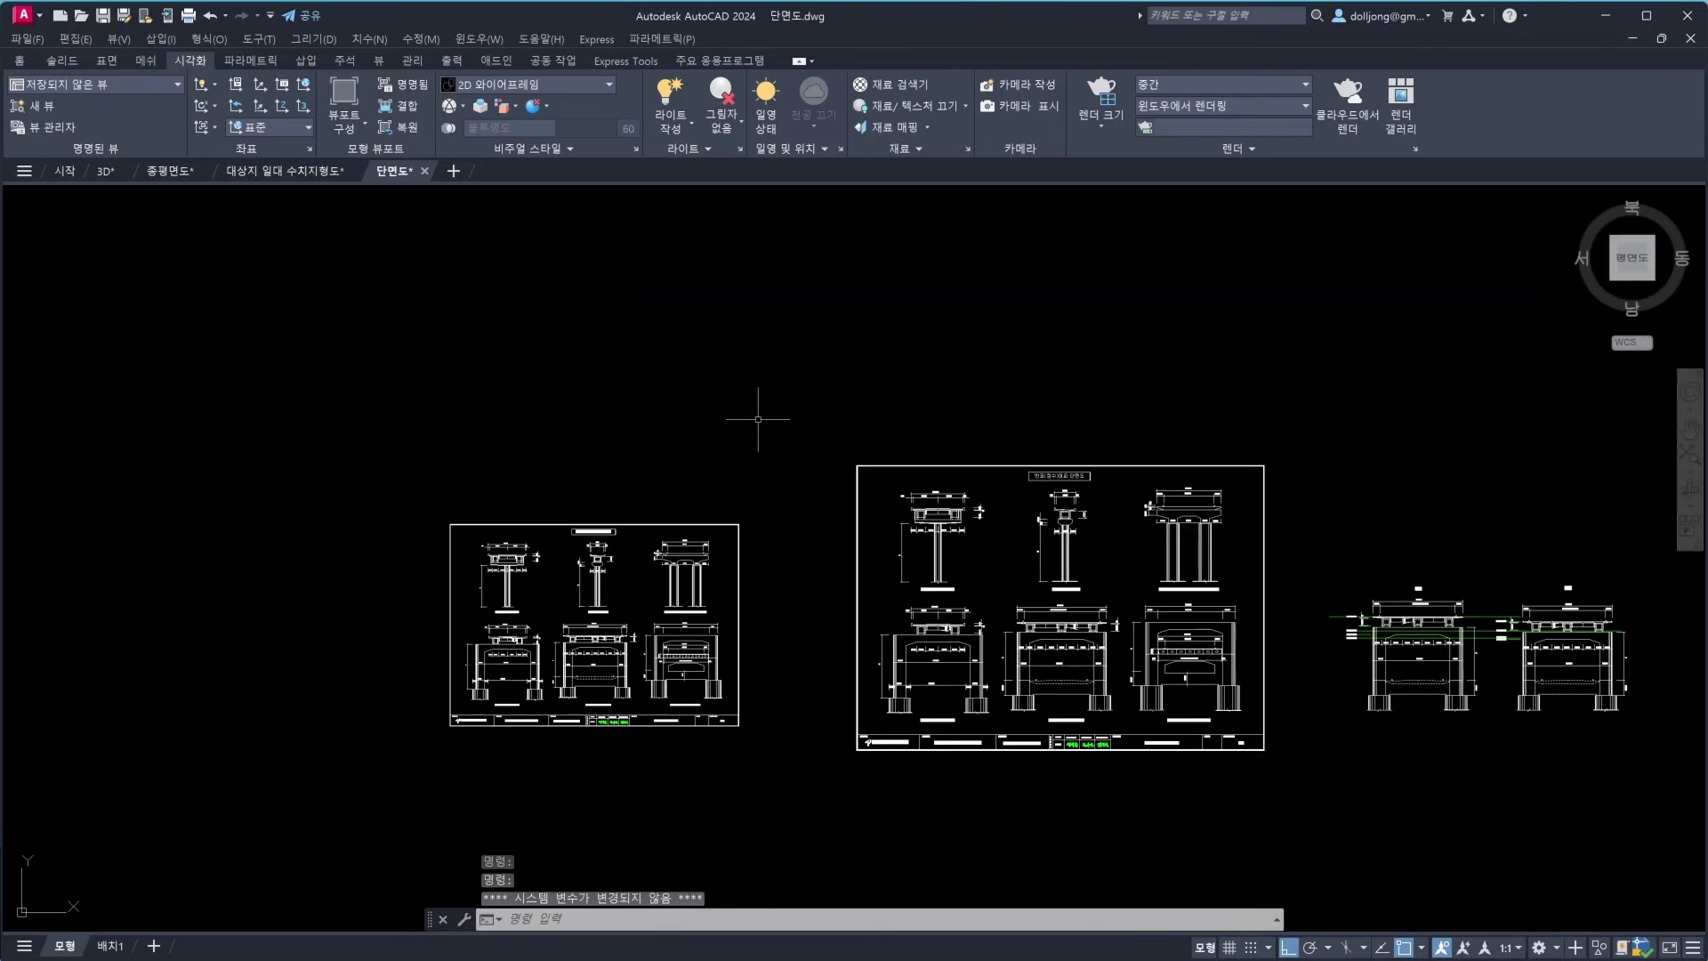
pyautogui.moveTo(758, 419); pyautogui.dragTo(1061, 407, button='middle')
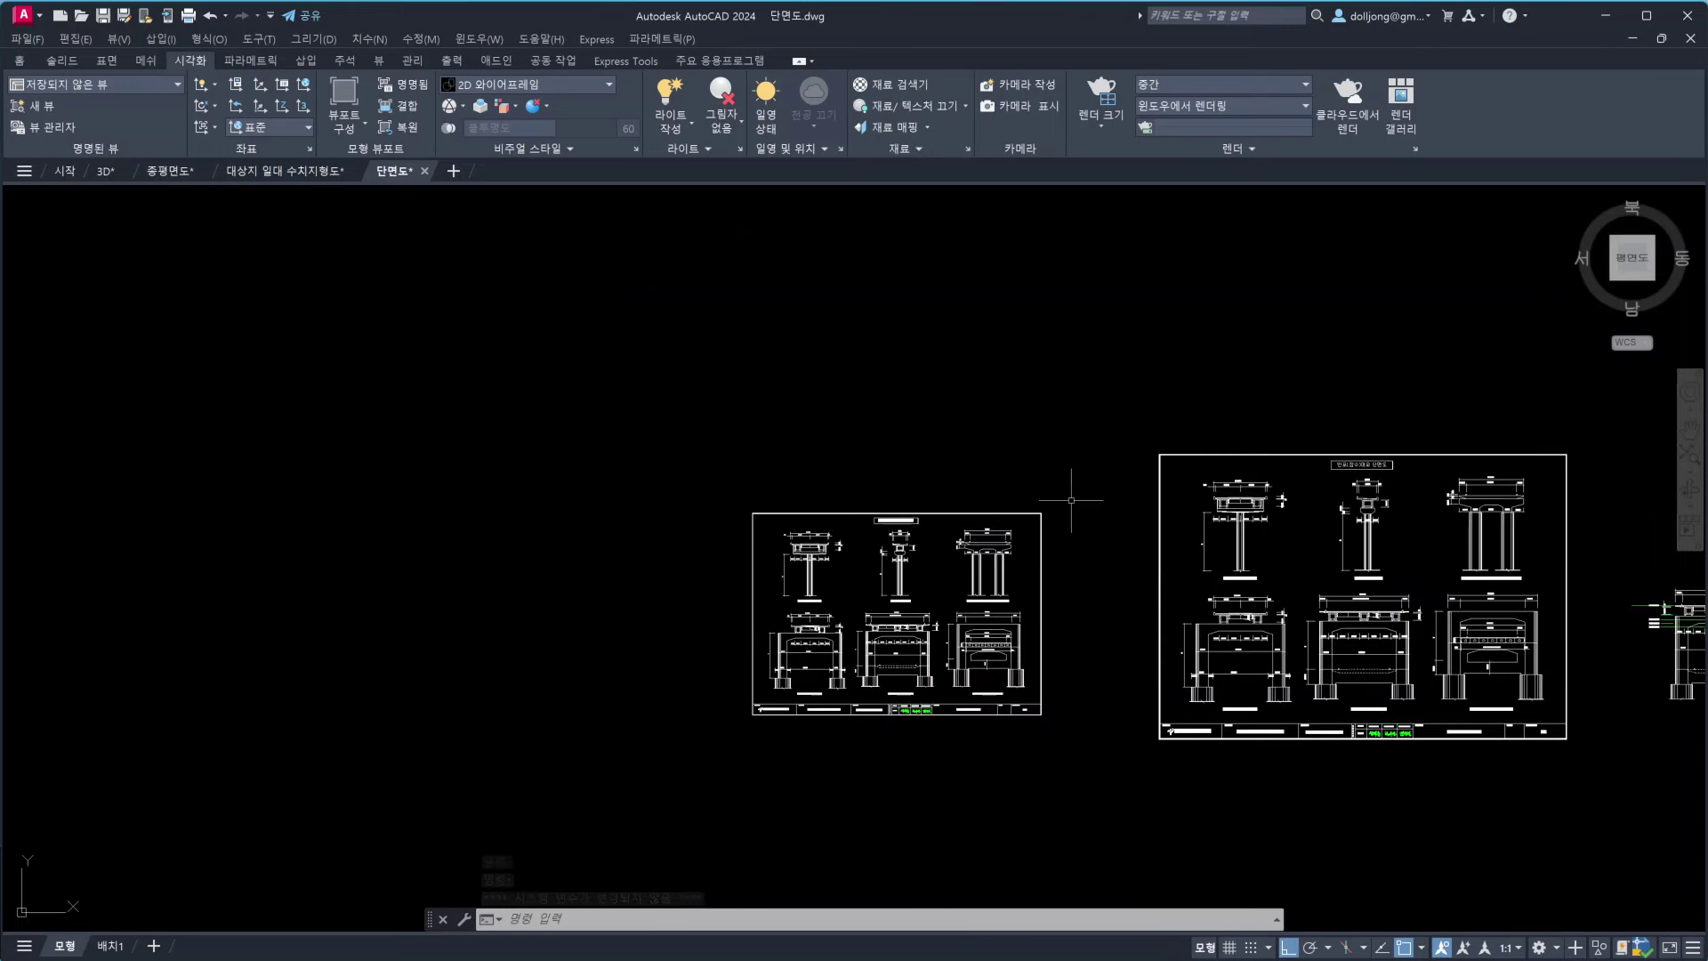
pyautogui.scroll(3, 1071, 500)
pyautogui.moveTo(1068, 496)
pyautogui.mouseDown(button='middle')
pyautogui.moveTo(1117, 476)
pyautogui.moveTo(1082, 452)
pyautogui.mouseUp(button='middle')
pyautogui.scroll(3, 1117, 477)
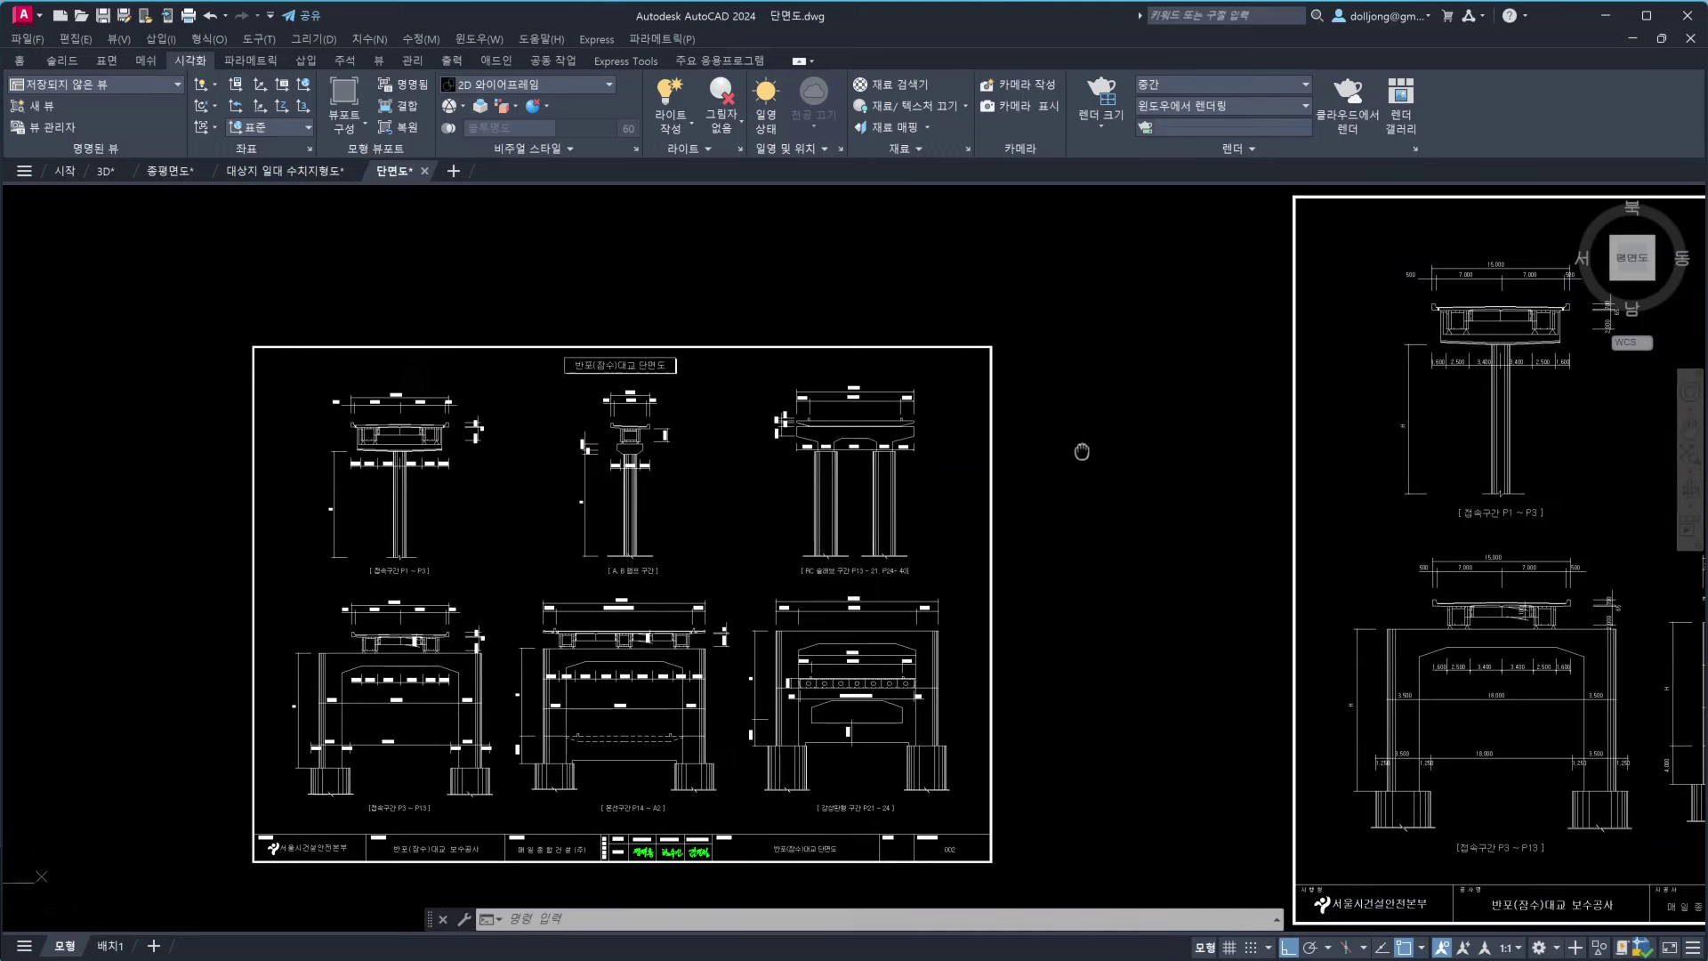
pyautogui.scroll(-3, 934, 561)
pyautogui.moveTo(1005, 551); pyautogui.dragTo(747, 540, button='middle')
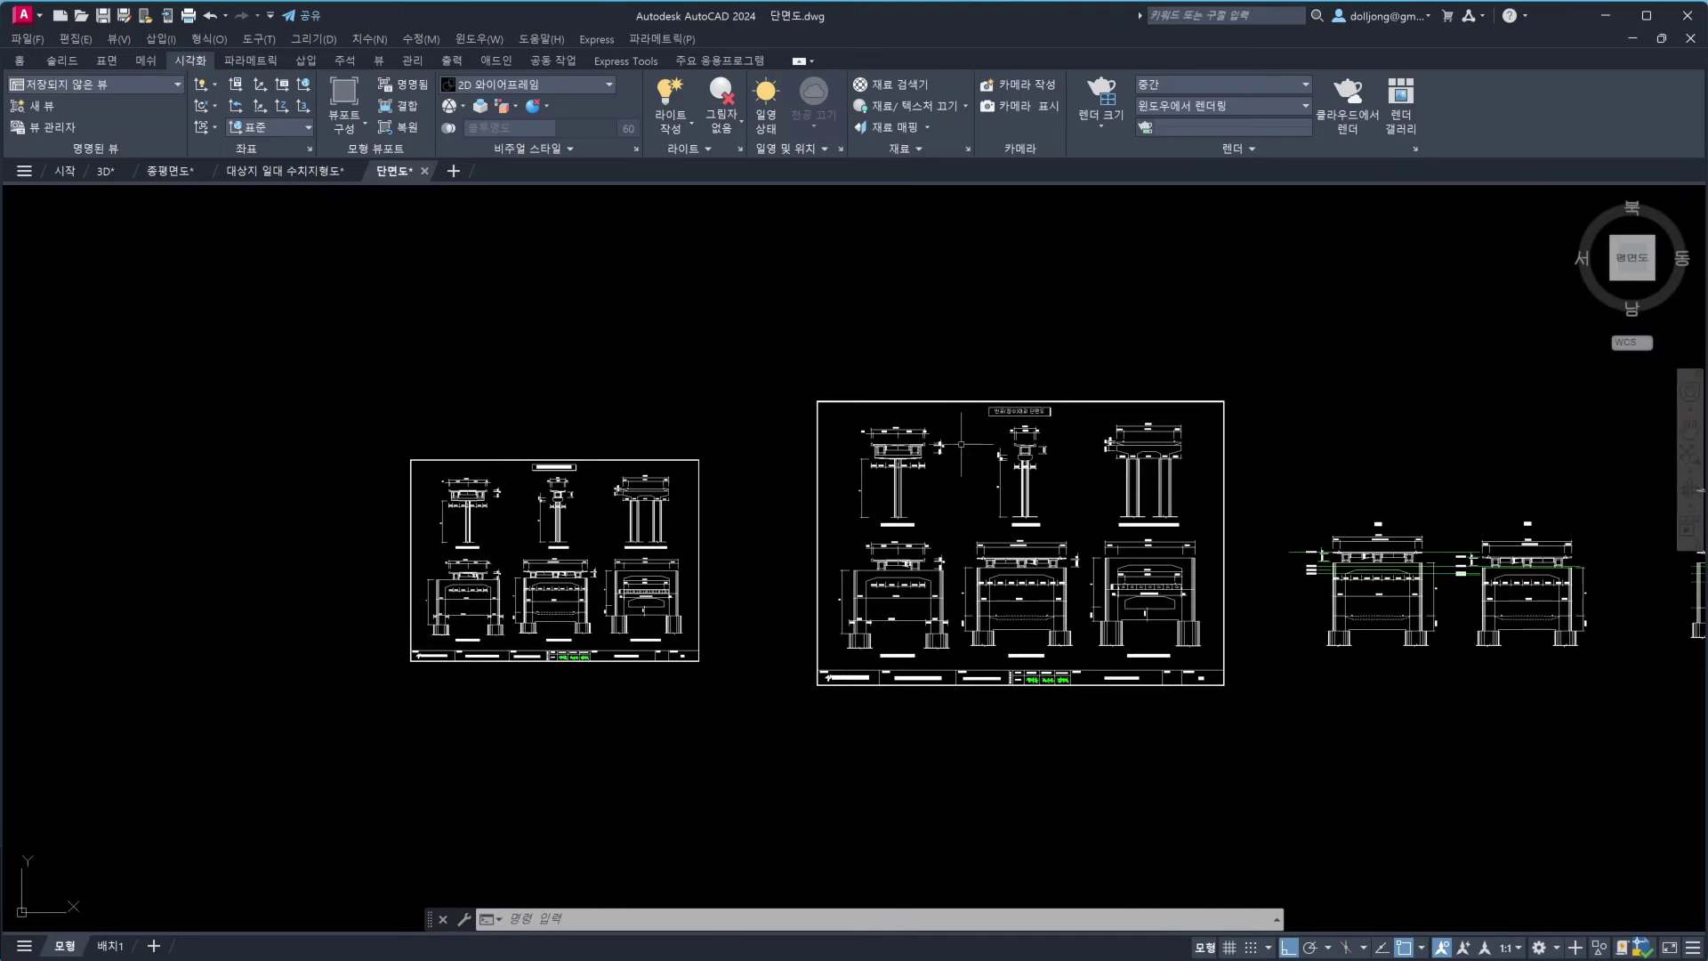
# Glance over the topographic map and the 종평면도 plan, ending on 대상지 일대 수치지형도
pyautogui.click(290, 172)
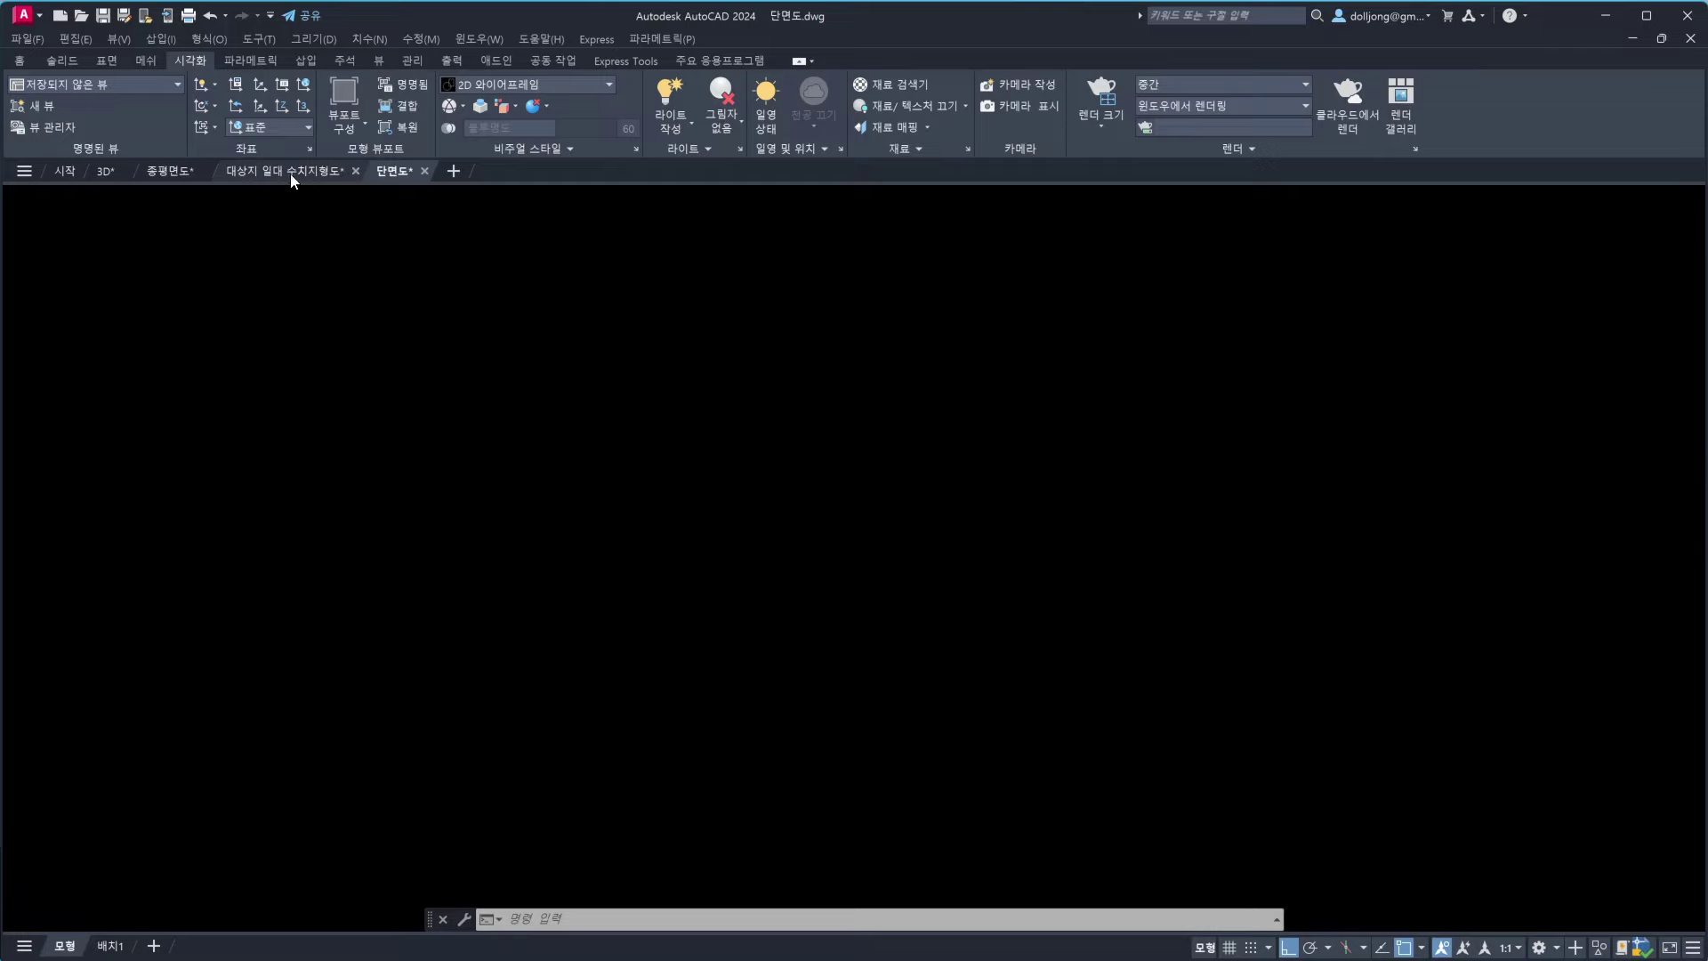
pyautogui.moveTo(736, 549); pyautogui.dragTo(880, 520, button='middle')
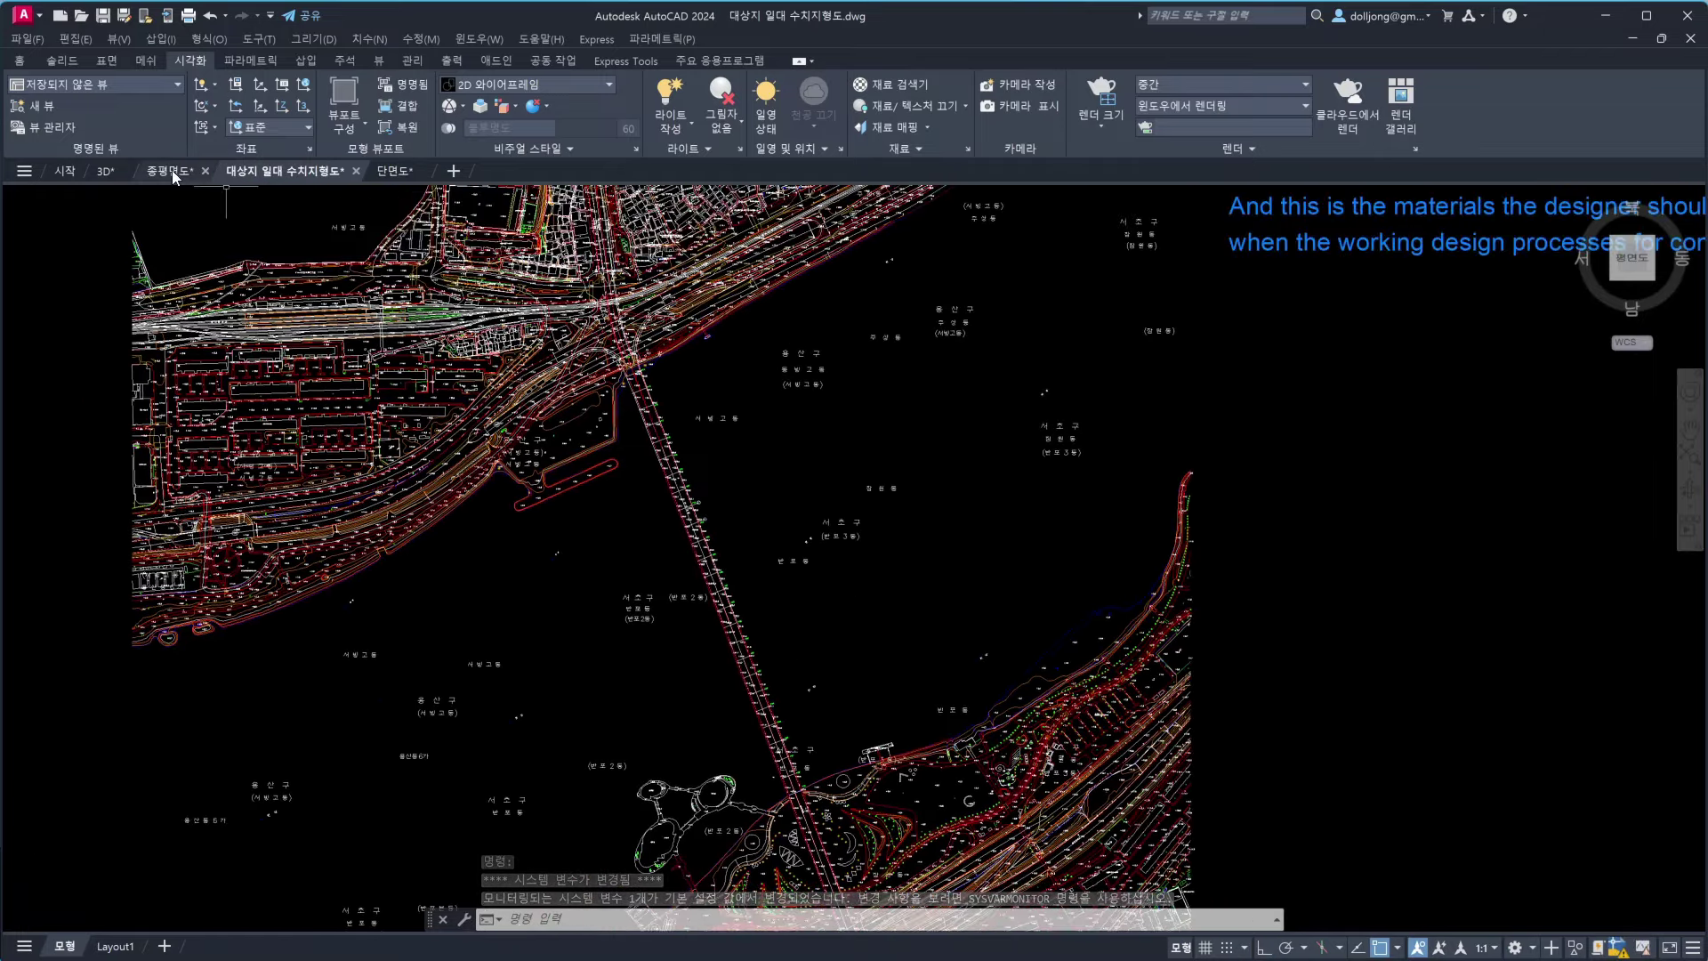
pyautogui.click(173, 169)
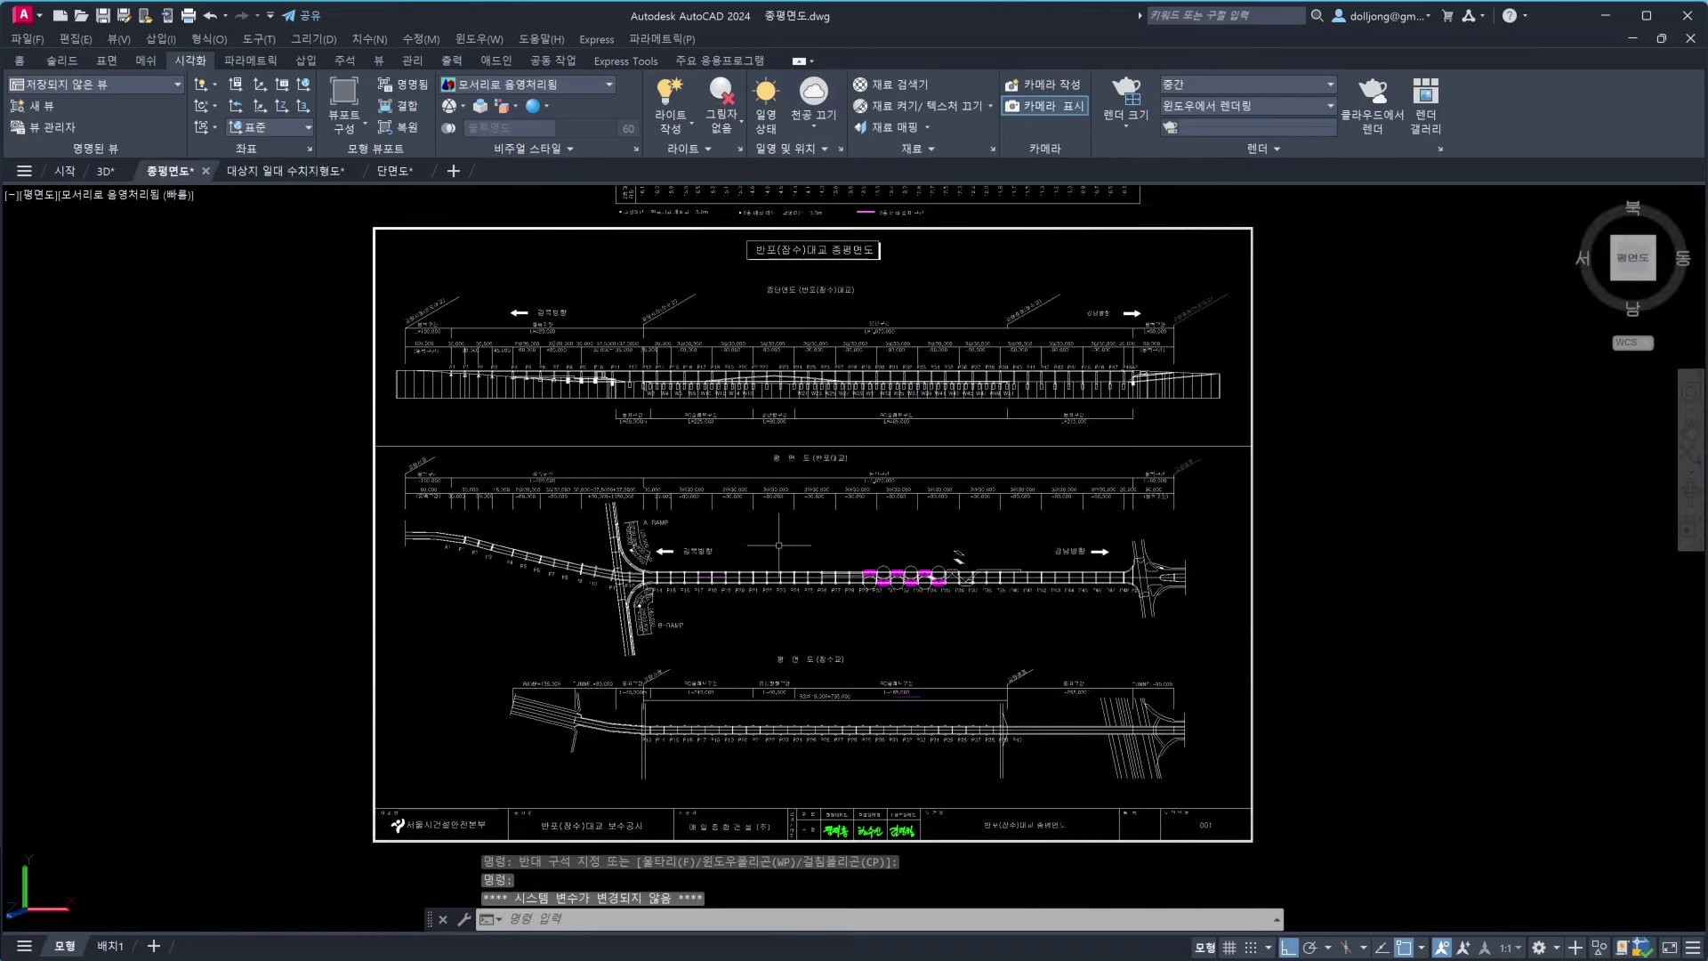
pyautogui.scroll(-1, 778, 546)
pyautogui.scroll(1, 785, 549)
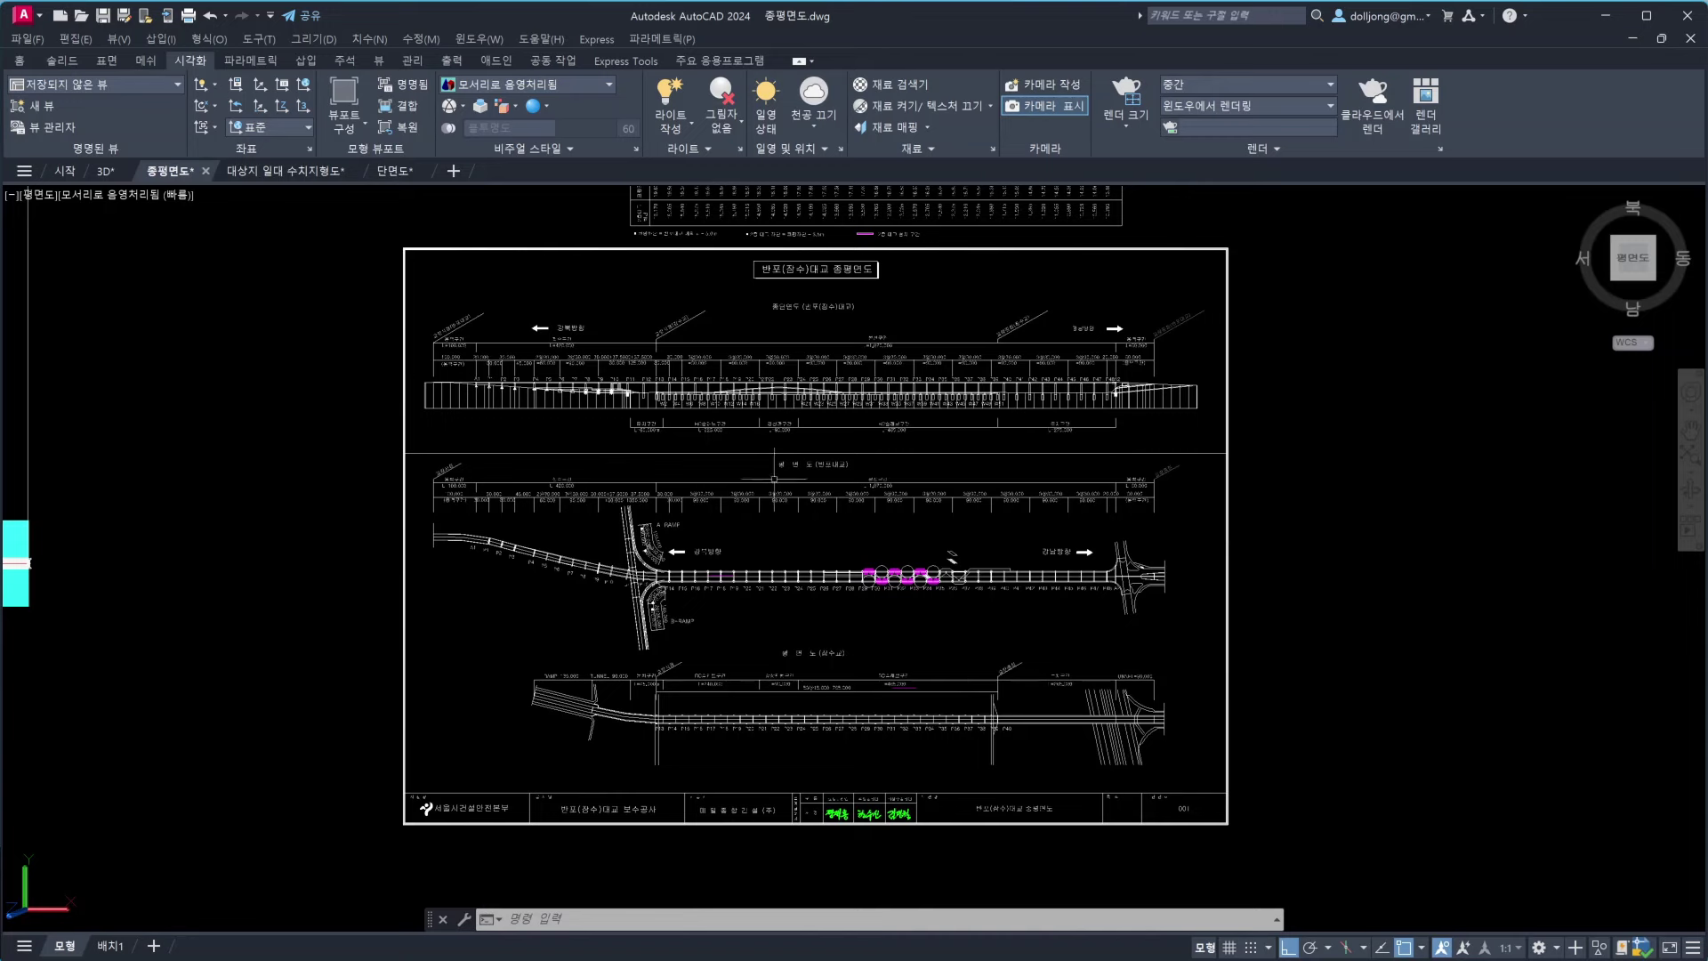
pyautogui.click(263, 171)
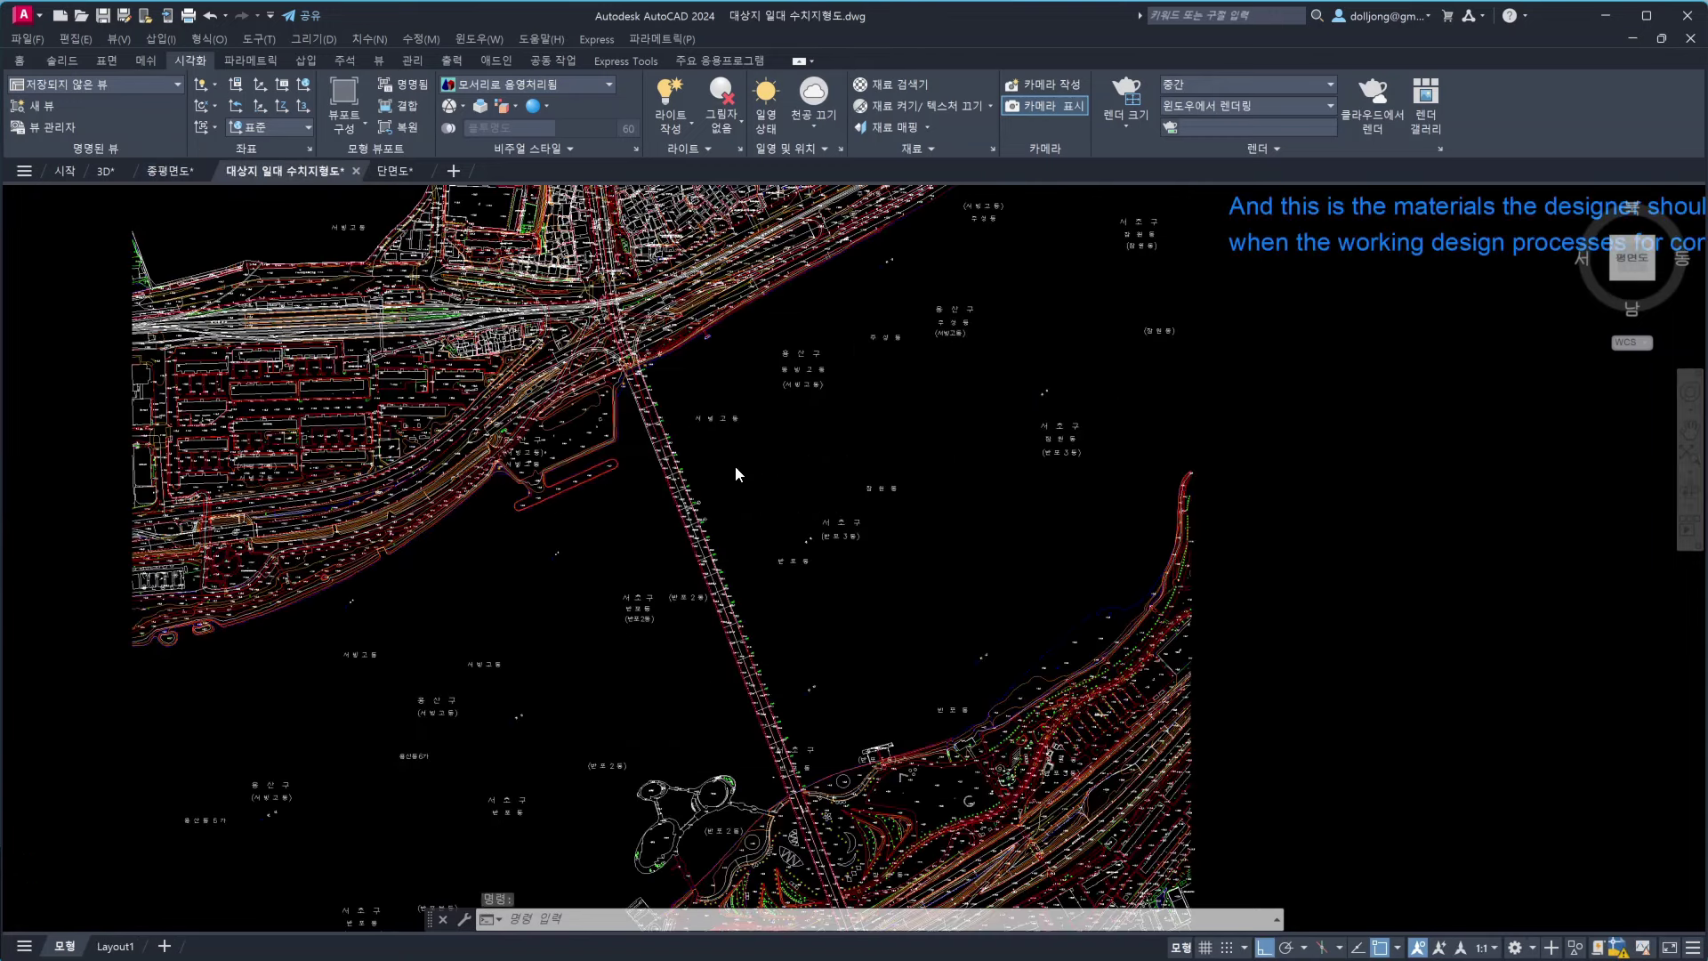
# Zoom in on the bridge's northern end, centring the map just below pier P13
pyautogui.scroll(4, 744, 489)
pyautogui.moveTo(762, 484)
pyautogui.mouseDown(button='middle')
pyautogui.moveTo(923, 489)
pyautogui.moveTo(992, 580)
pyautogui.mouseUp(button='middle')
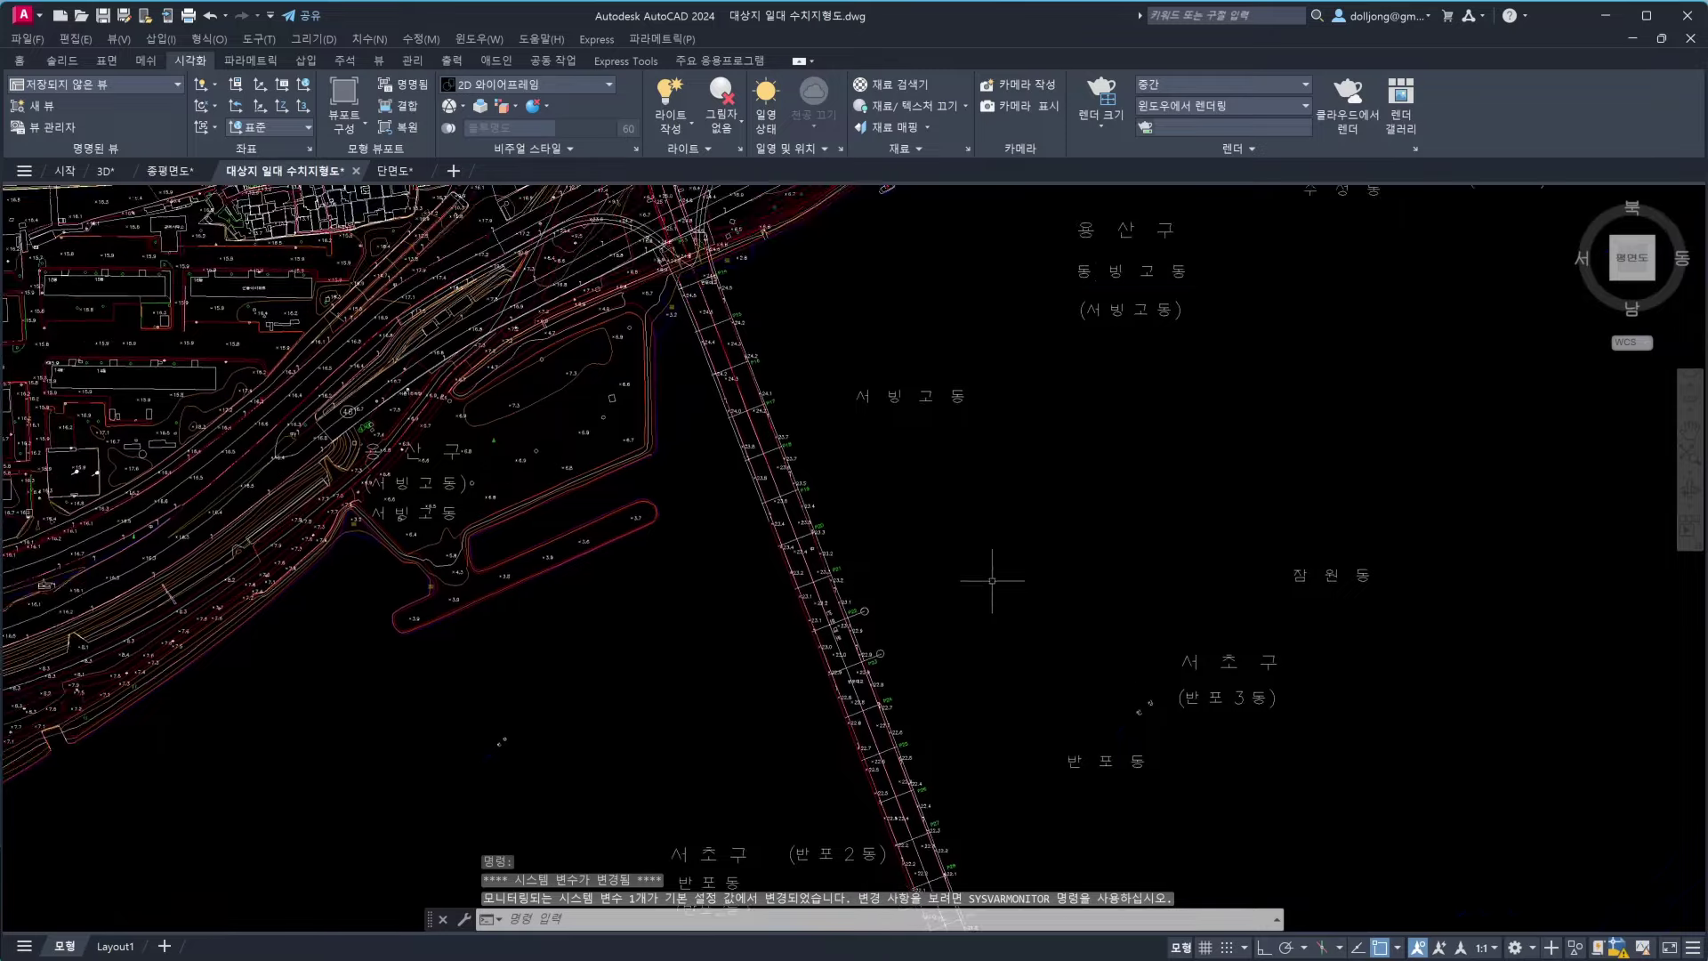
pyautogui.scroll(2, 863, 374)
pyautogui.scroll(2, 863, 374)
pyautogui.moveTo(817, 396); pyautogui.dragTo(895, 505, button='middle')
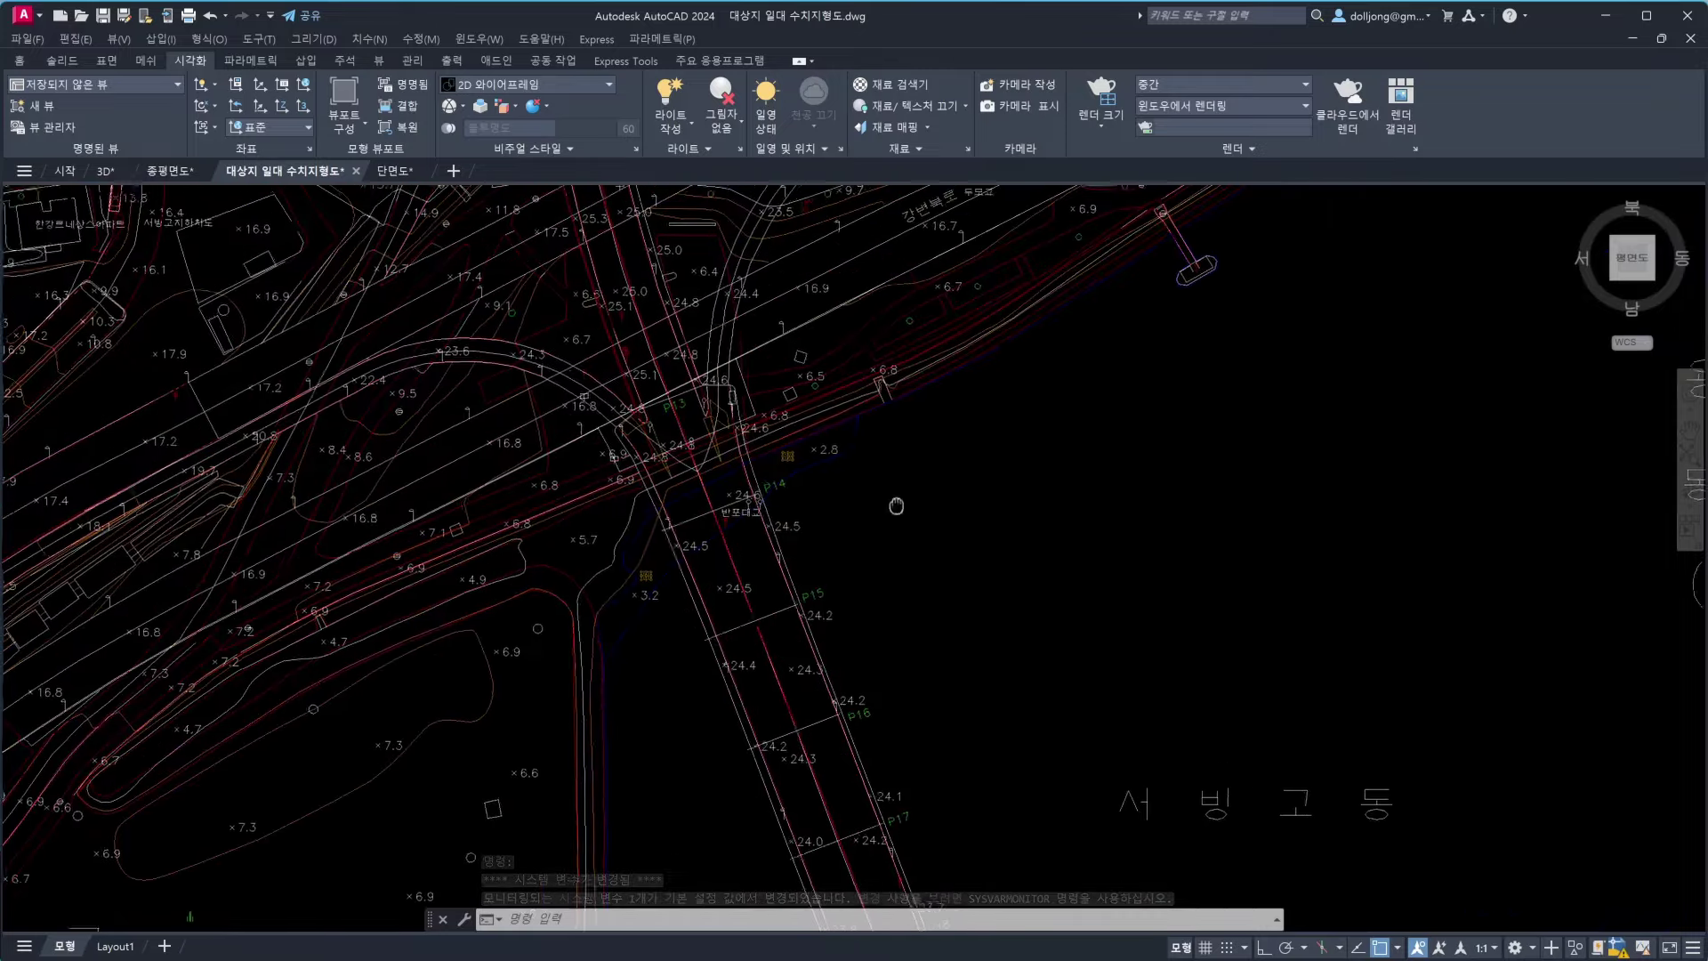
pyautogui.scroll(2, 738, 418)
pyautogui.scroll(2, 739, 418)
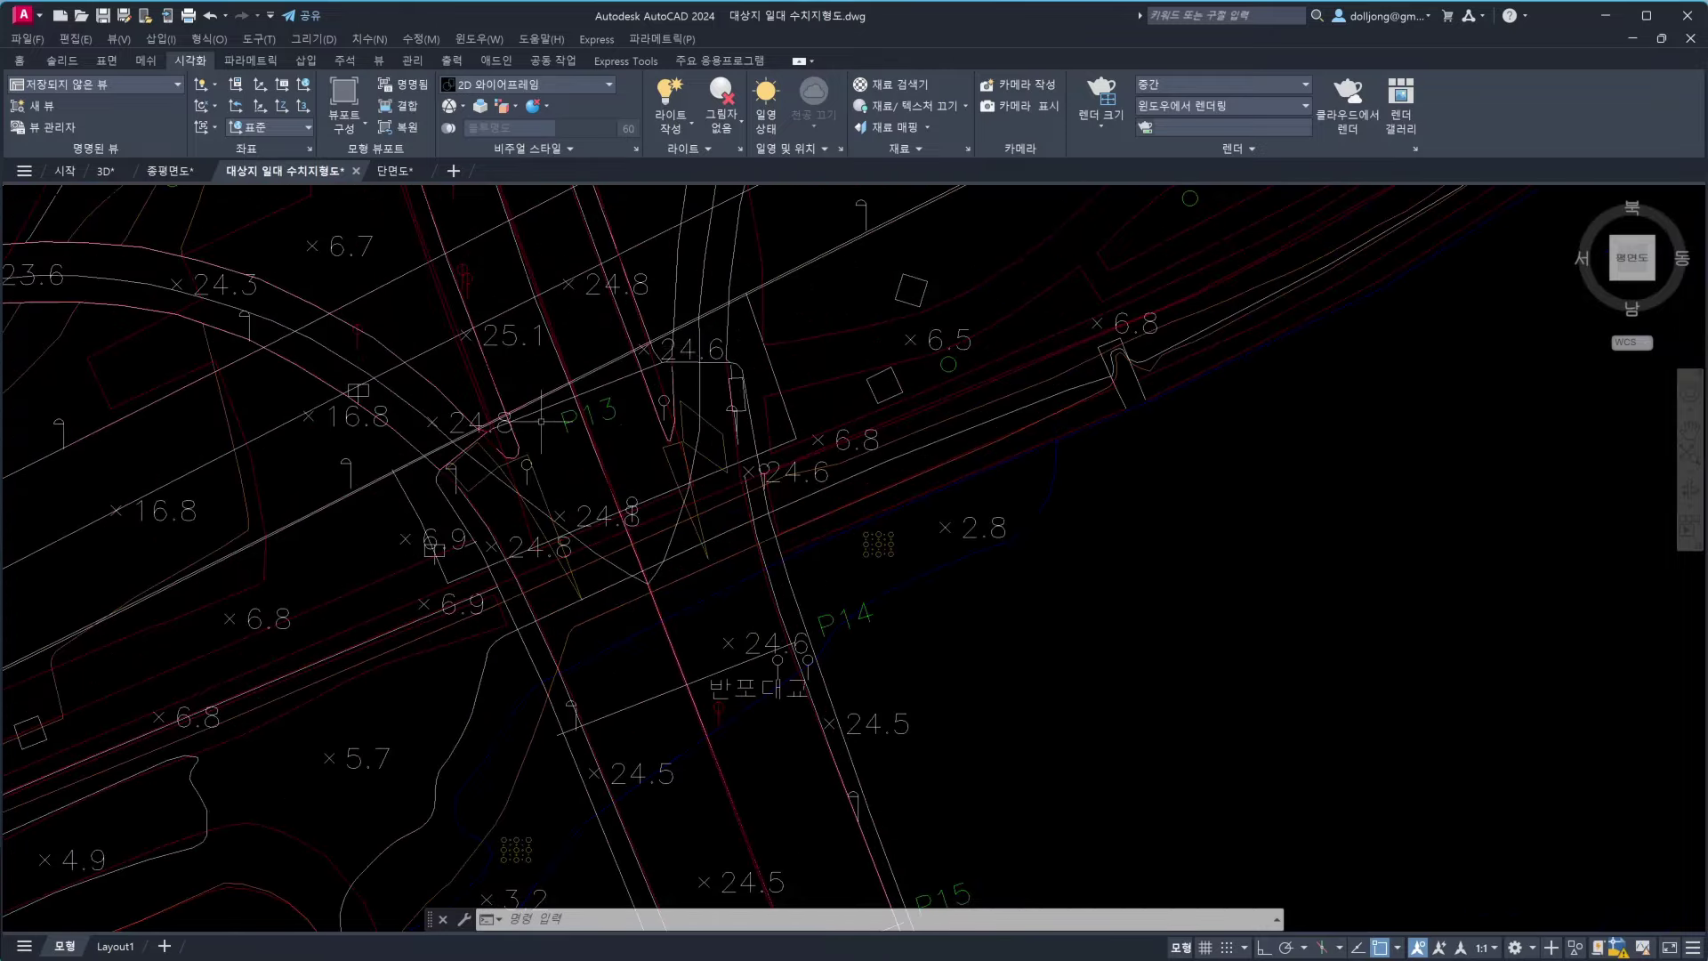
pyautogui.moveTo(645, 436)
pyautogui.mouseDown(button='middle')
pyautogui.moveTo(696, 505)
pyautogui.moveTo(725, 801)
pyautogui.mouseUp(button='middle')
pyautogui.scroll(2, 696, 503)
pyautogui.scroll(-4, 693, 501)
# Reveal the map north of the bridge and frame the area around P13
pyautogui.moveTo(676, 356); pyautogui.dragTo(681, 498, button='middle')
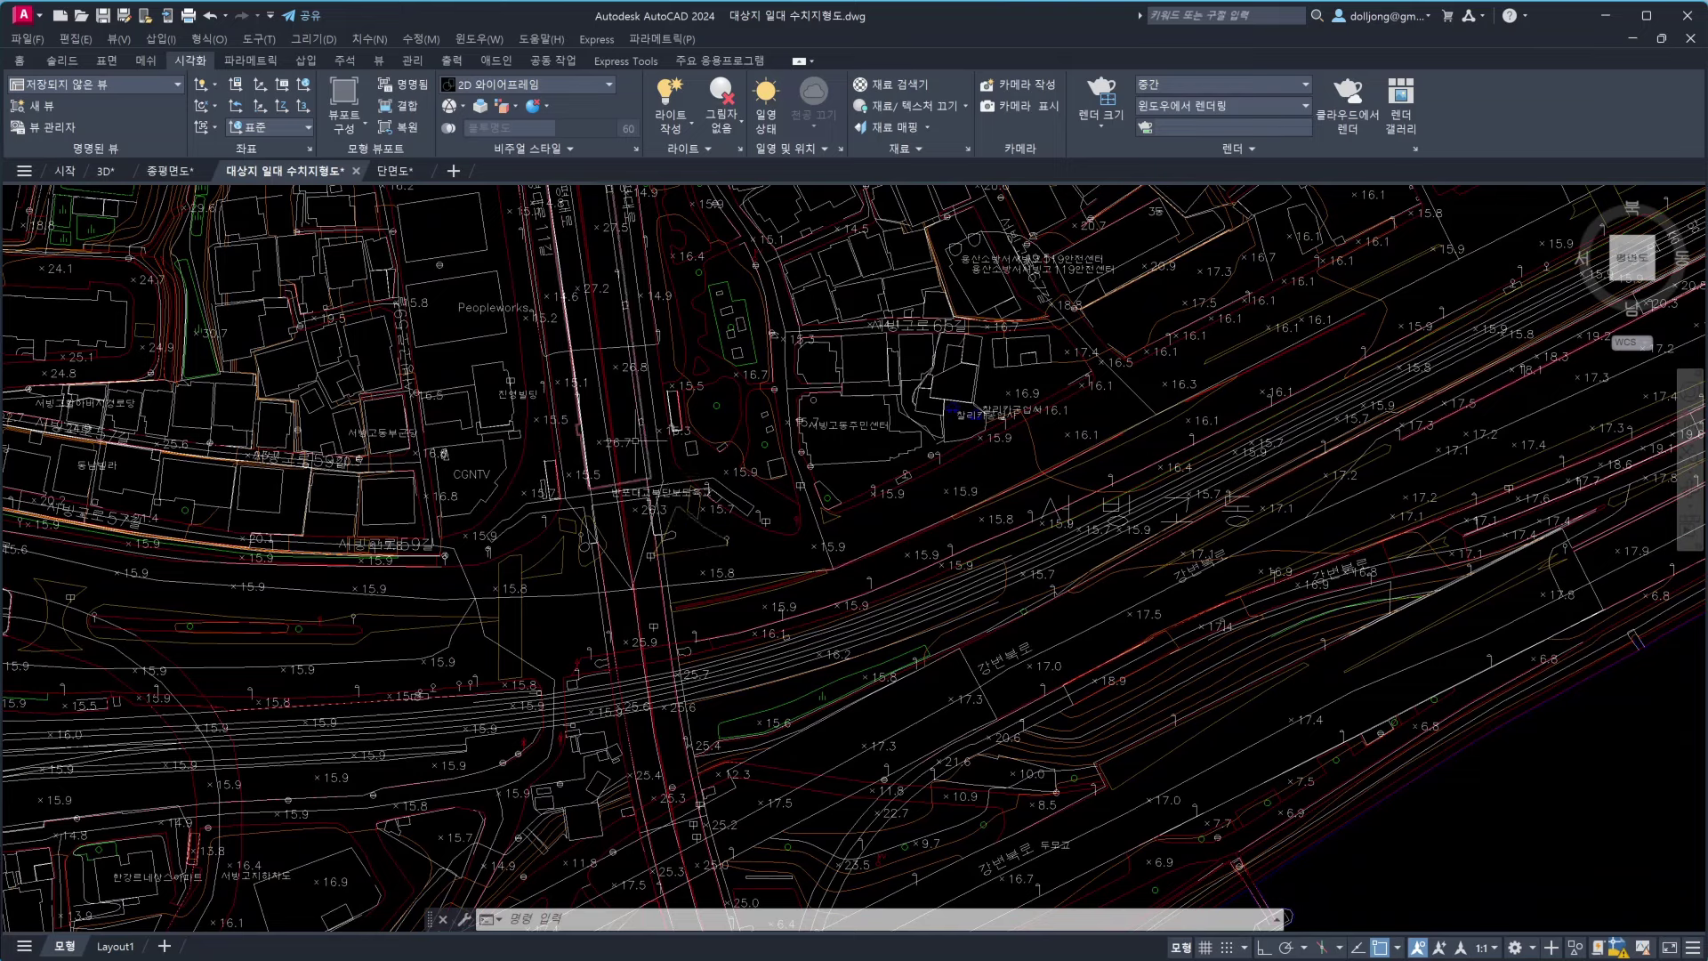
pyautogui.scroll(-3, 689, 540)
pyautogui.scroll(3, 801, 489)
pyautogui.scroll(2, 809, 490)
pyautogui.scroll(1, 816, 488)
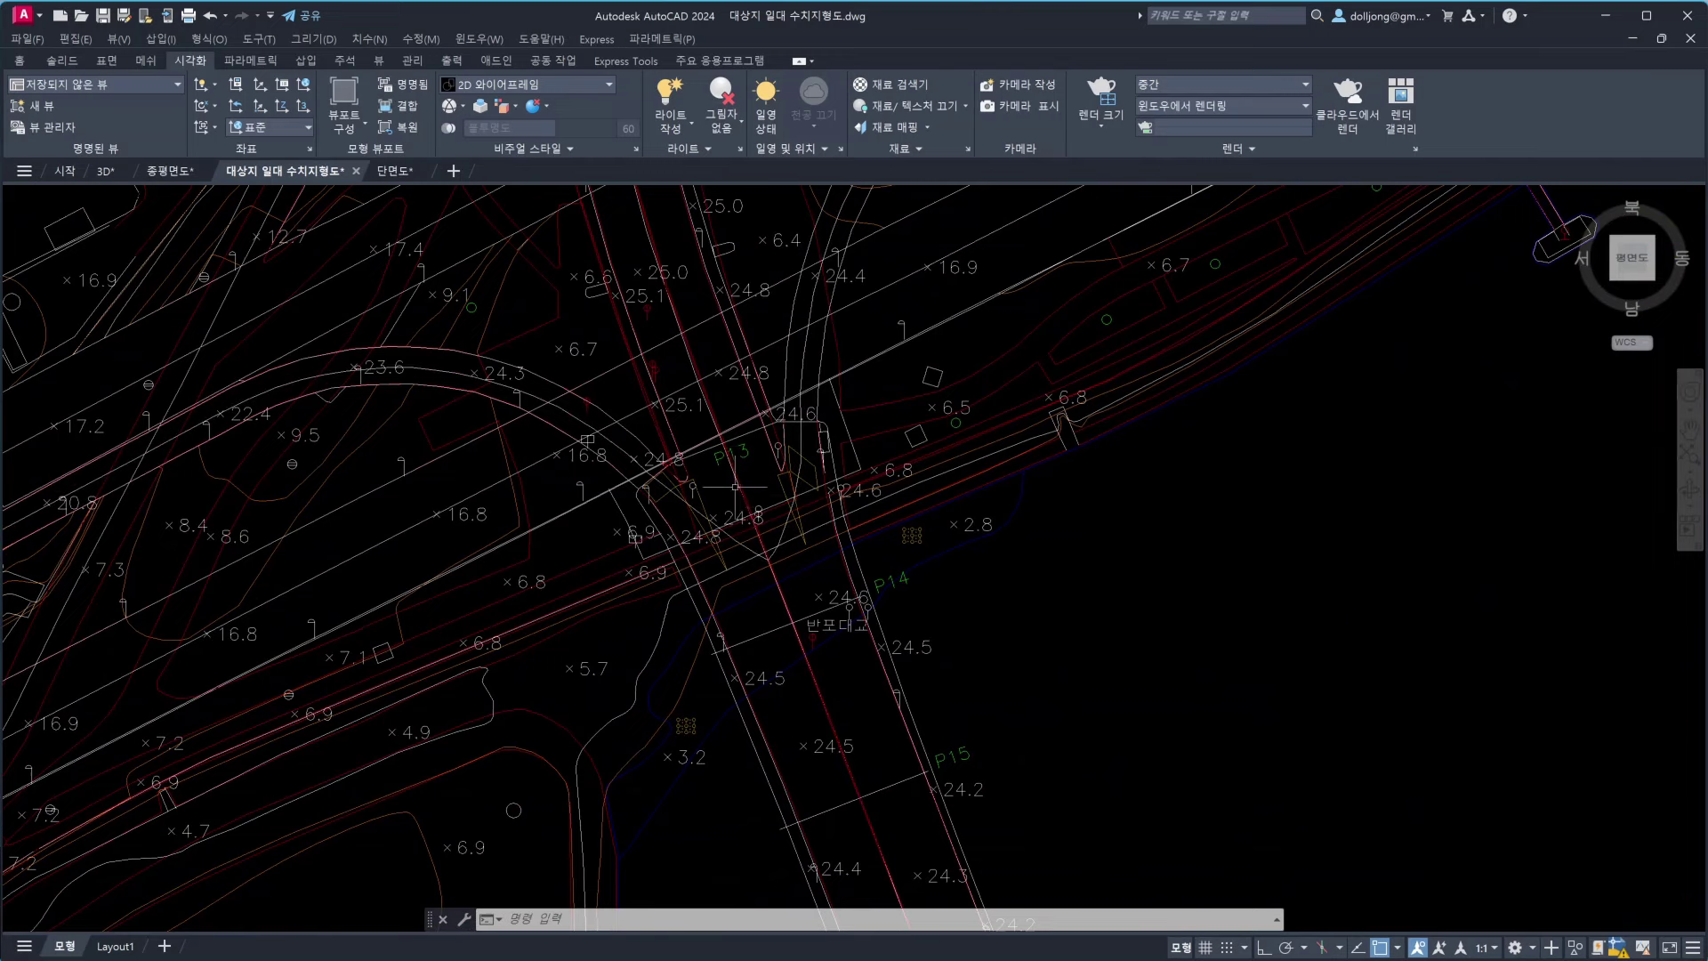
pyautogui.moveTo(780, 565); pyautogui.dragTo(768, 457, button='middle')
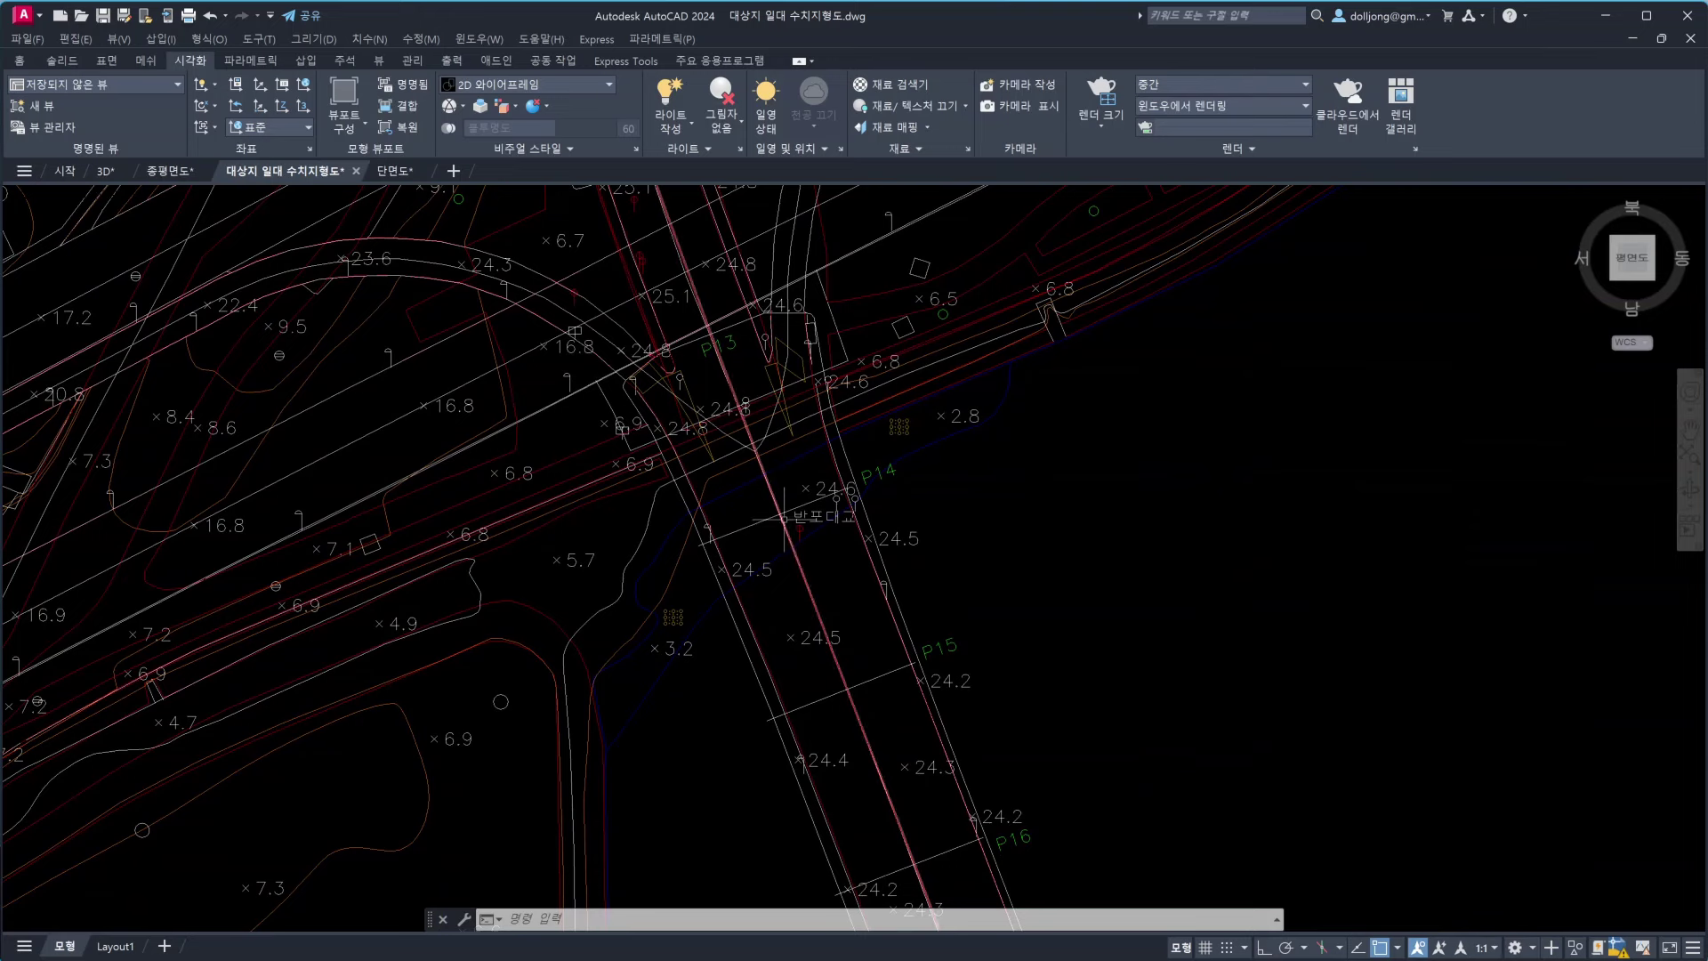
pyautogui.scroll(4, 722, 346)
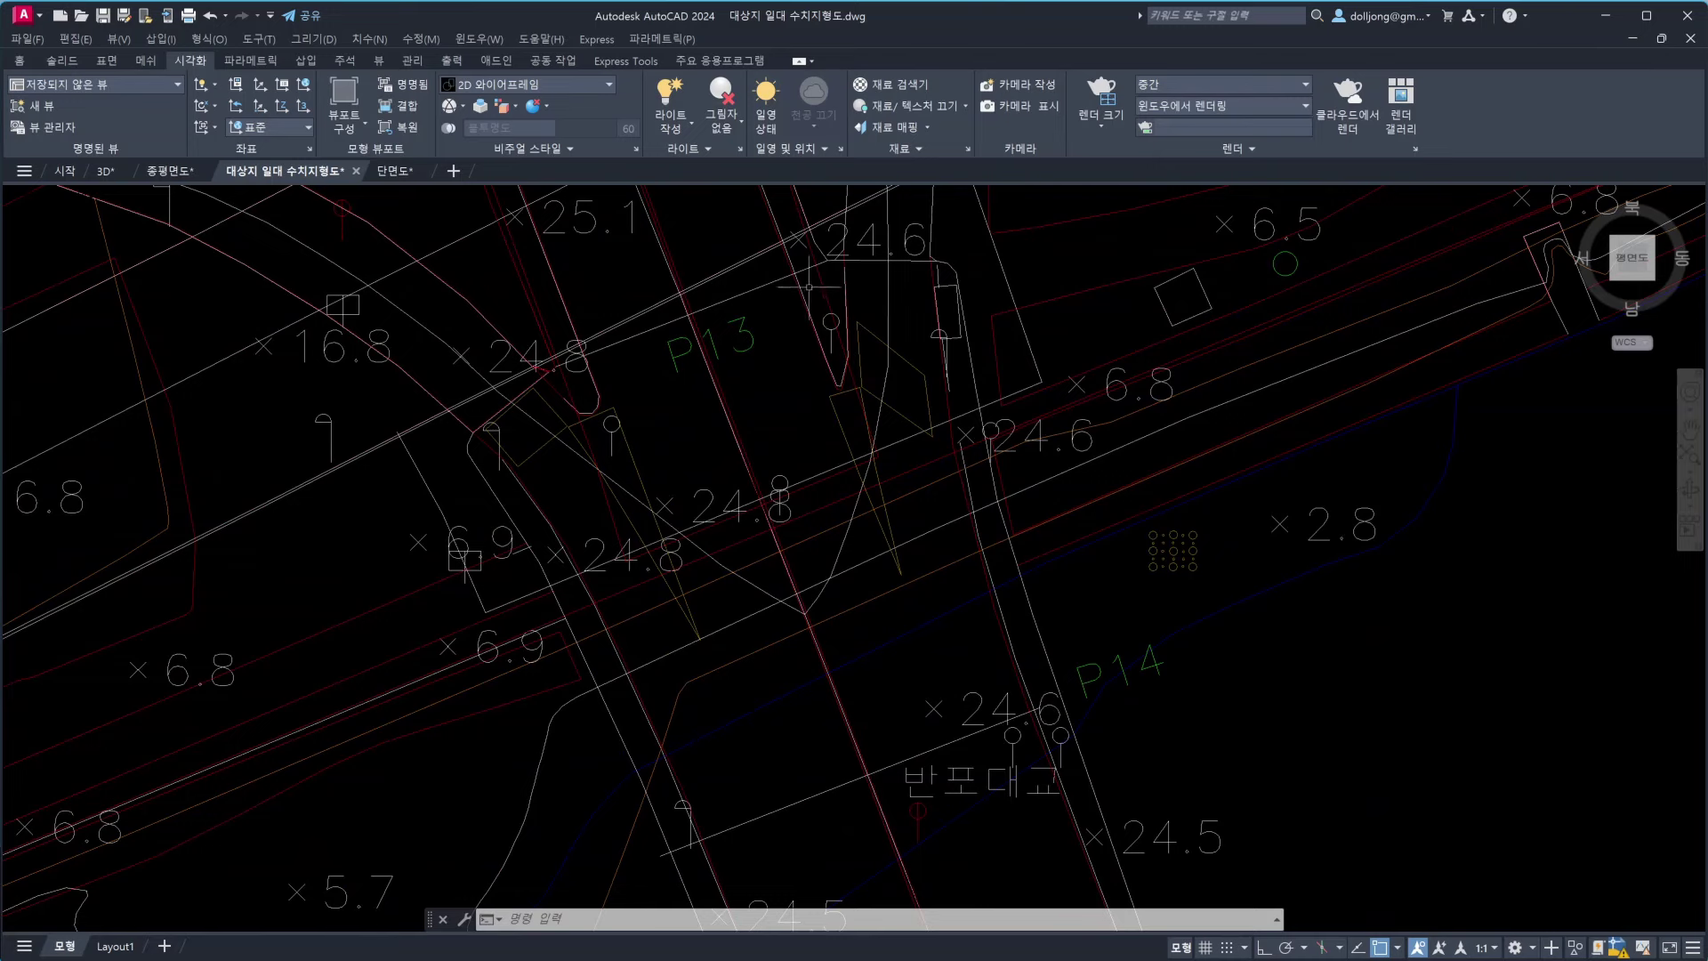
pyautogui.scroll(-4, 798, 412)
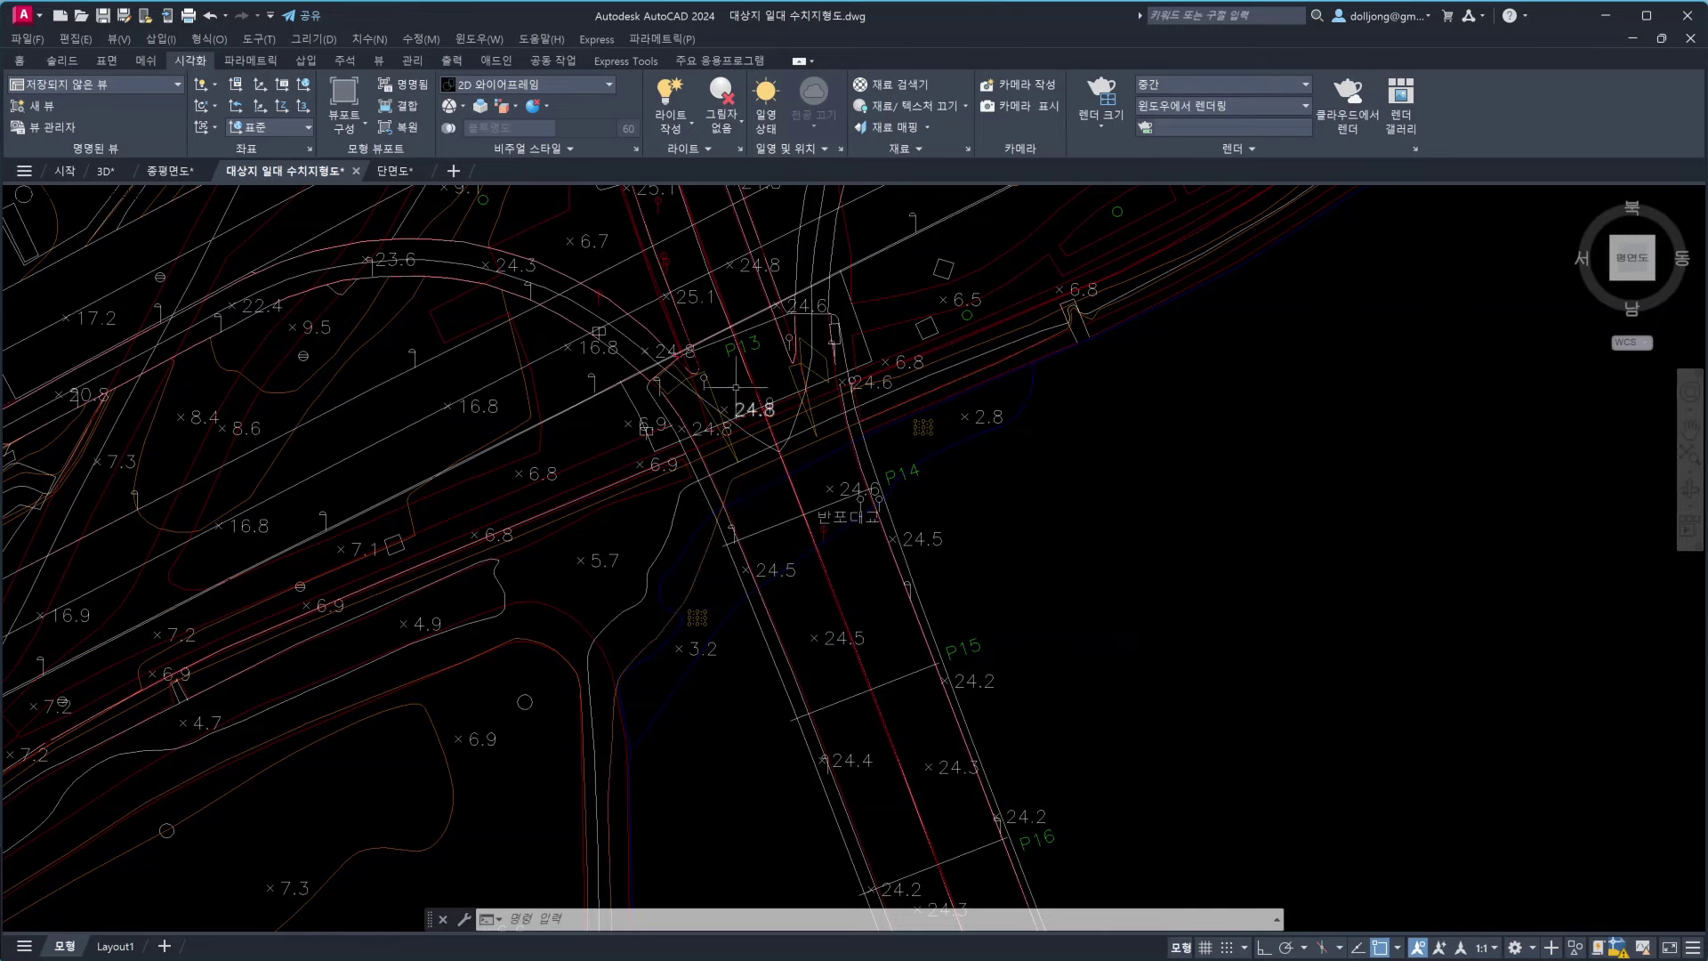
# Zoom in and out to read the deck spot elevations near piers P13–P16
pyautogui.scroll(2, 705, 355)
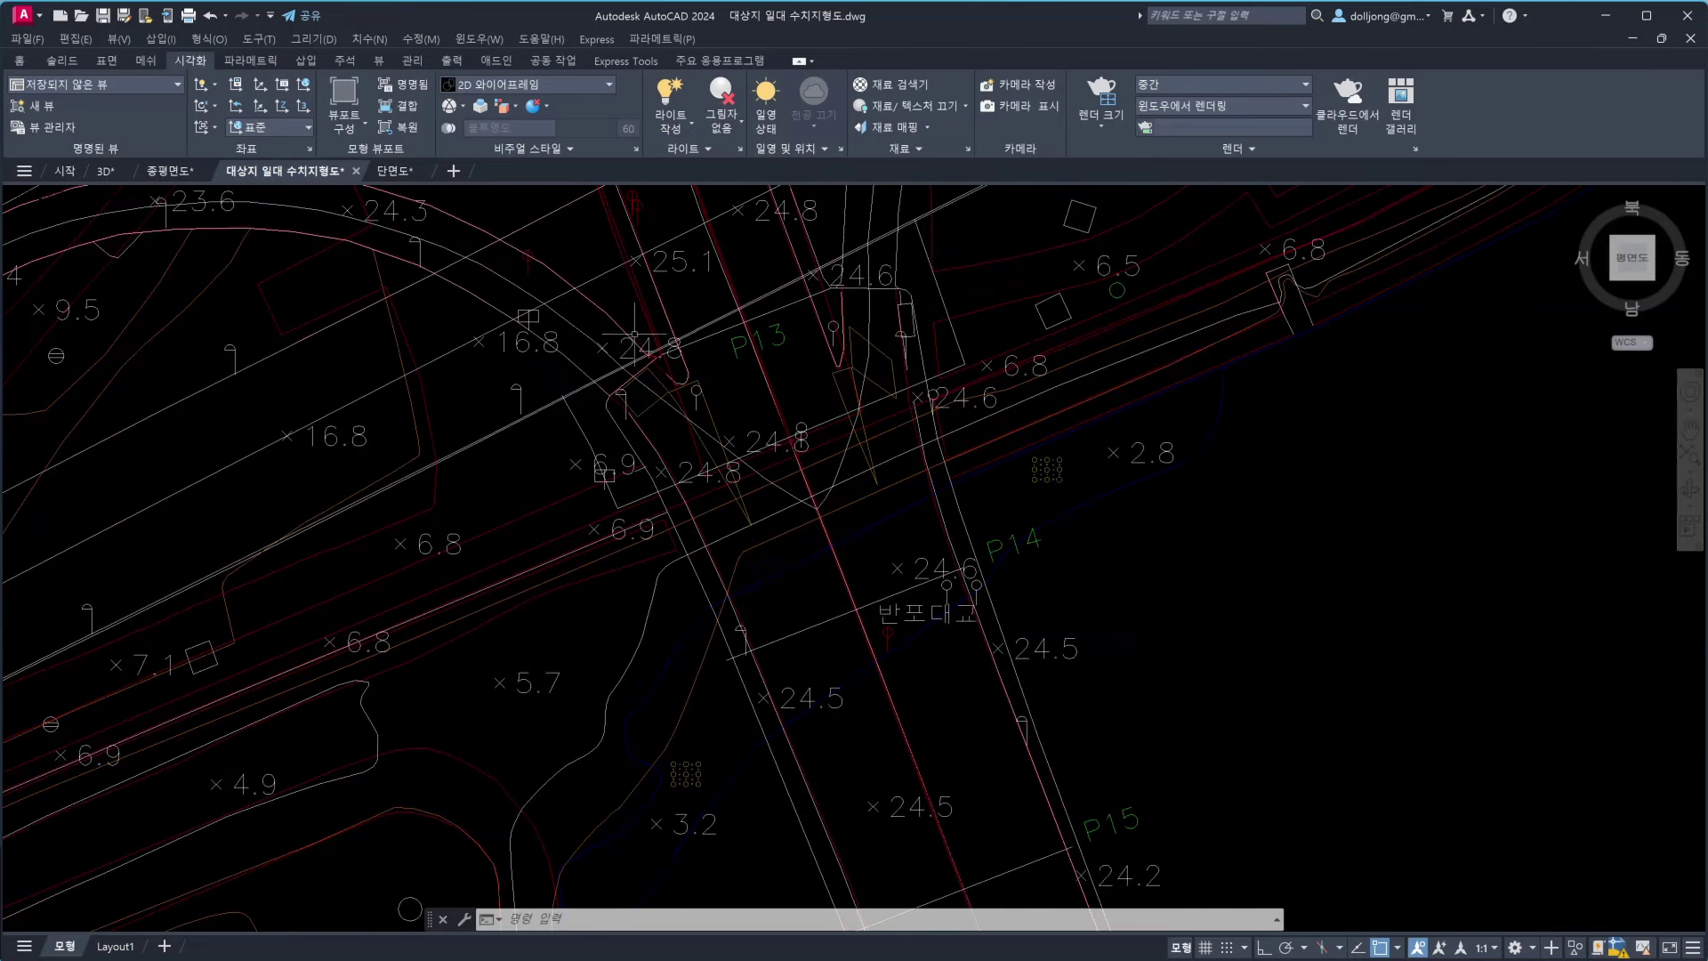
pyautogui.scroll(-2, 765, 411)
pyautogui.scroll(-2, 765, 411)
pyautogui.scroll(-2, 872, 485)
pyautogui.scroll(-2, 872, 498)
pyautogui.scroll(-2, 836, 489)
pyautogui.scroll(-2, 802, 466)
pyautogui.scroll(2, 783, 445)
pyautogui.scroll(2, 756, 418)
pyautogui.scroll(2, 739, 400)
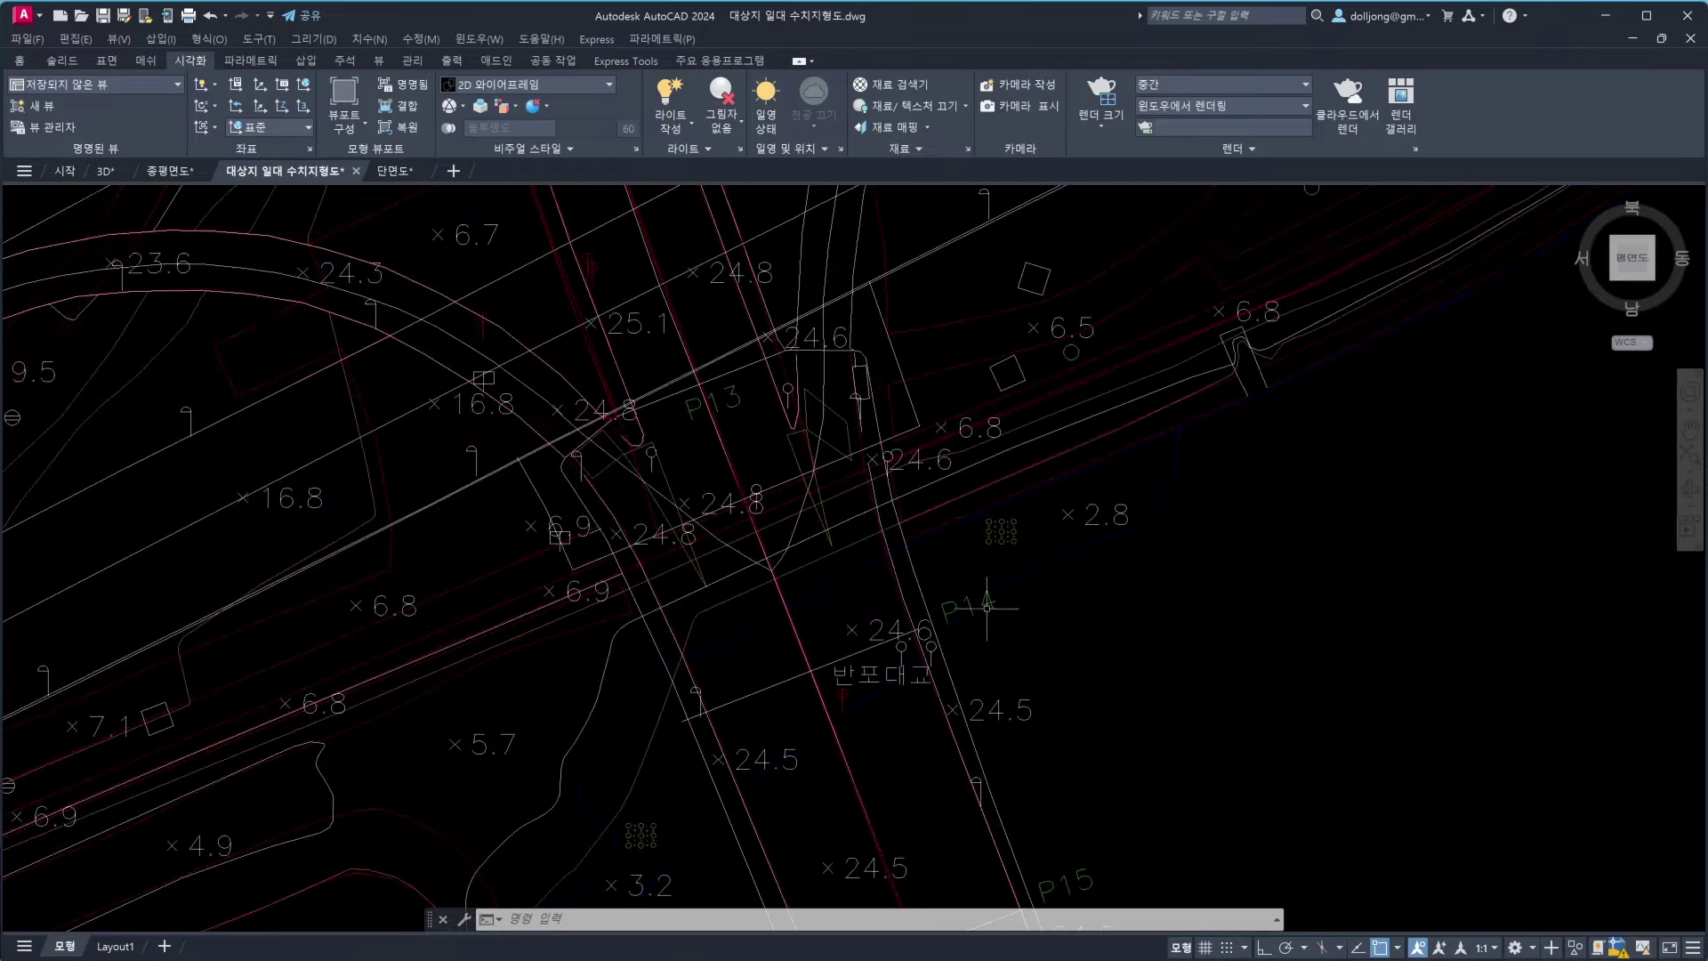
pyautogui.scroll(-2, 984, 599)
pyautogui.scroll(1, 1023, 659)
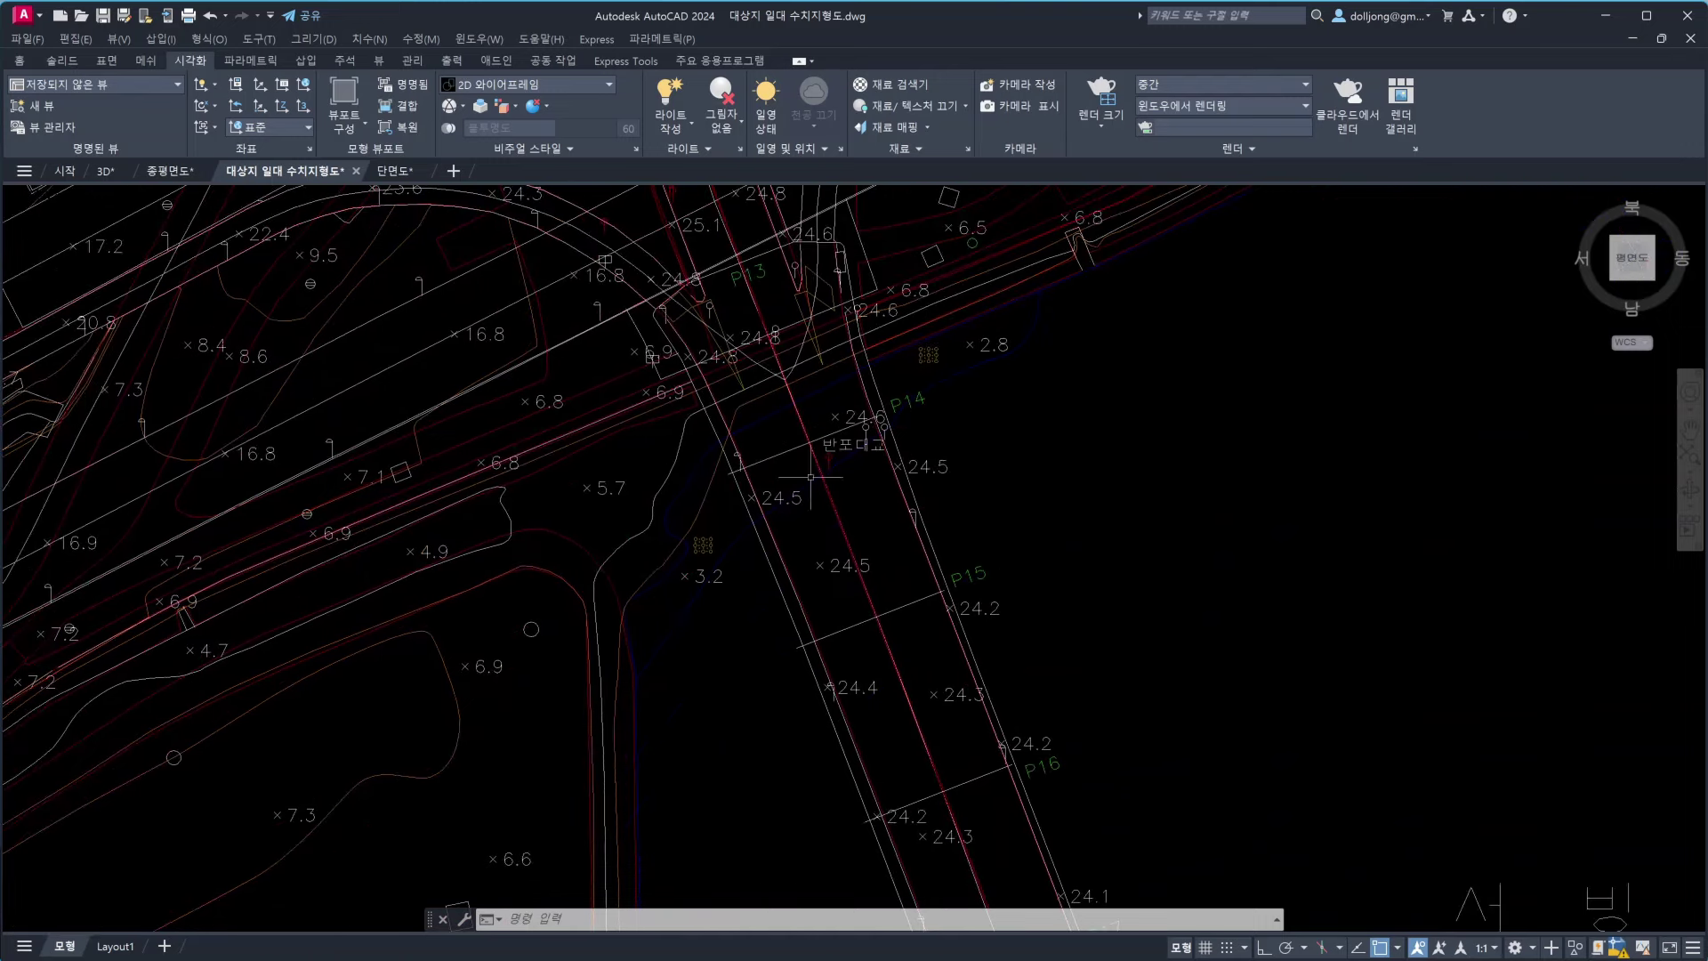
pyautogui.scroll(-2, 884, 484)
# Follow the bridge south to the P20–P26 section and check its spot elevations
pyautogui.moveTo(884, 484); pyautogui.dragTo(877, 445, button='middle')
pyautogui.scroll(-2, 939, 539)
pyautogui.scroll(2, 939, 539)
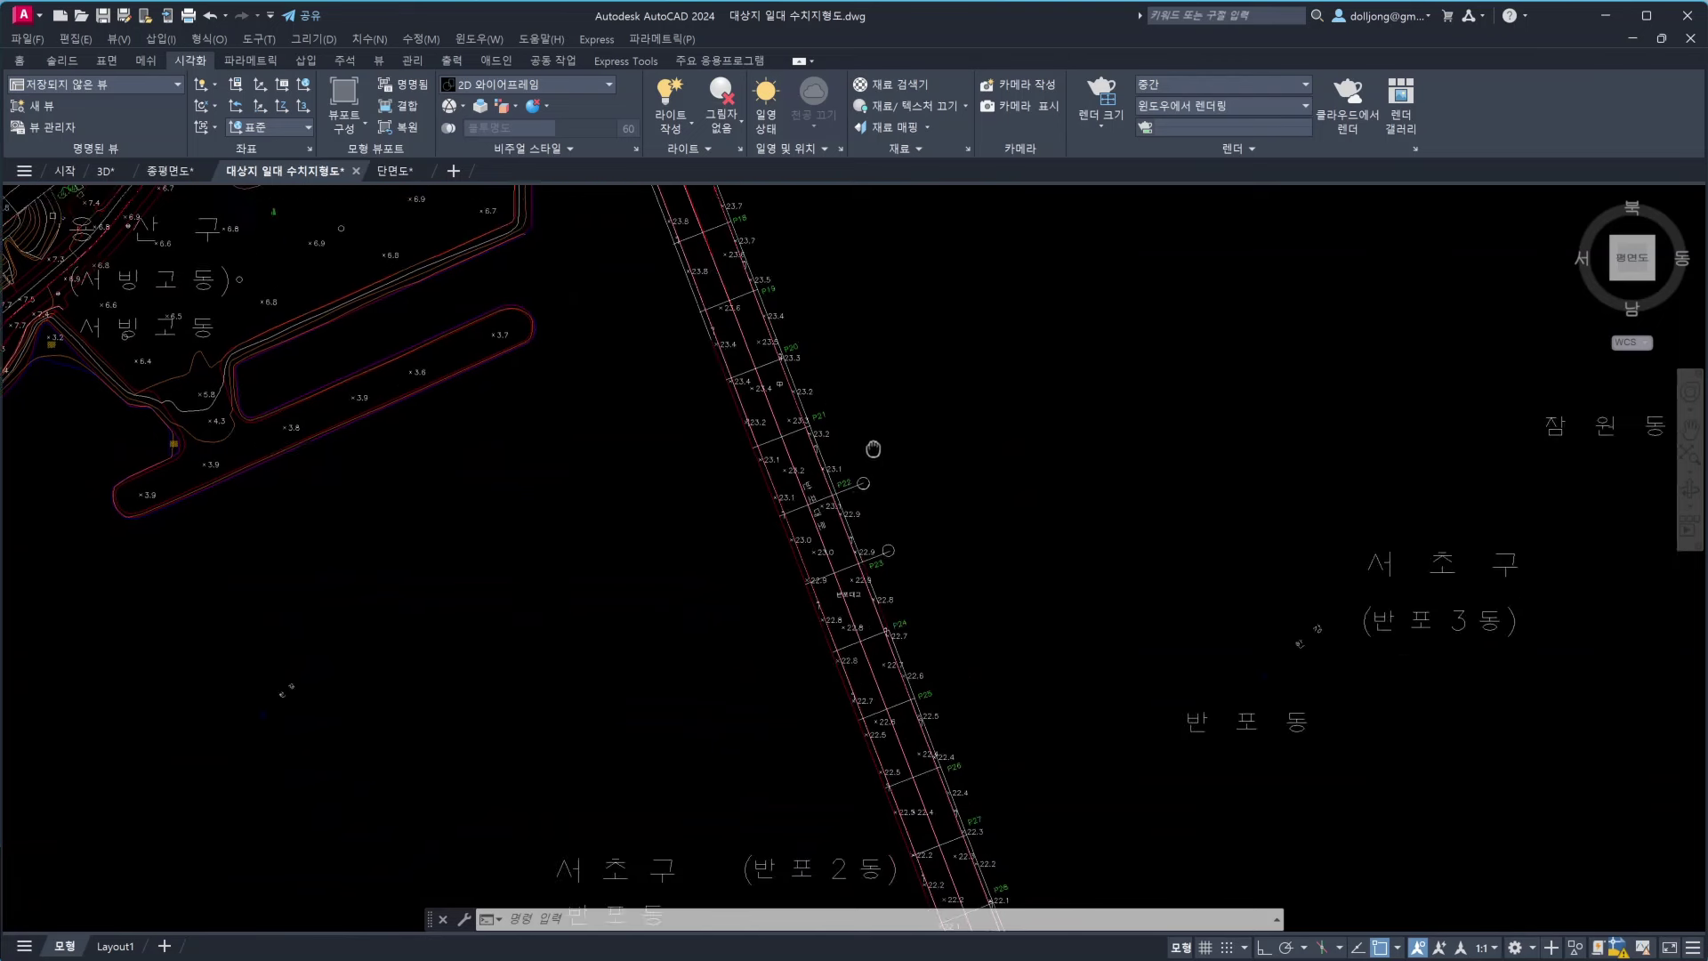
pyautogui.moveTo(896, 534); pyautogui.dragTo(913, 480, button='middle')
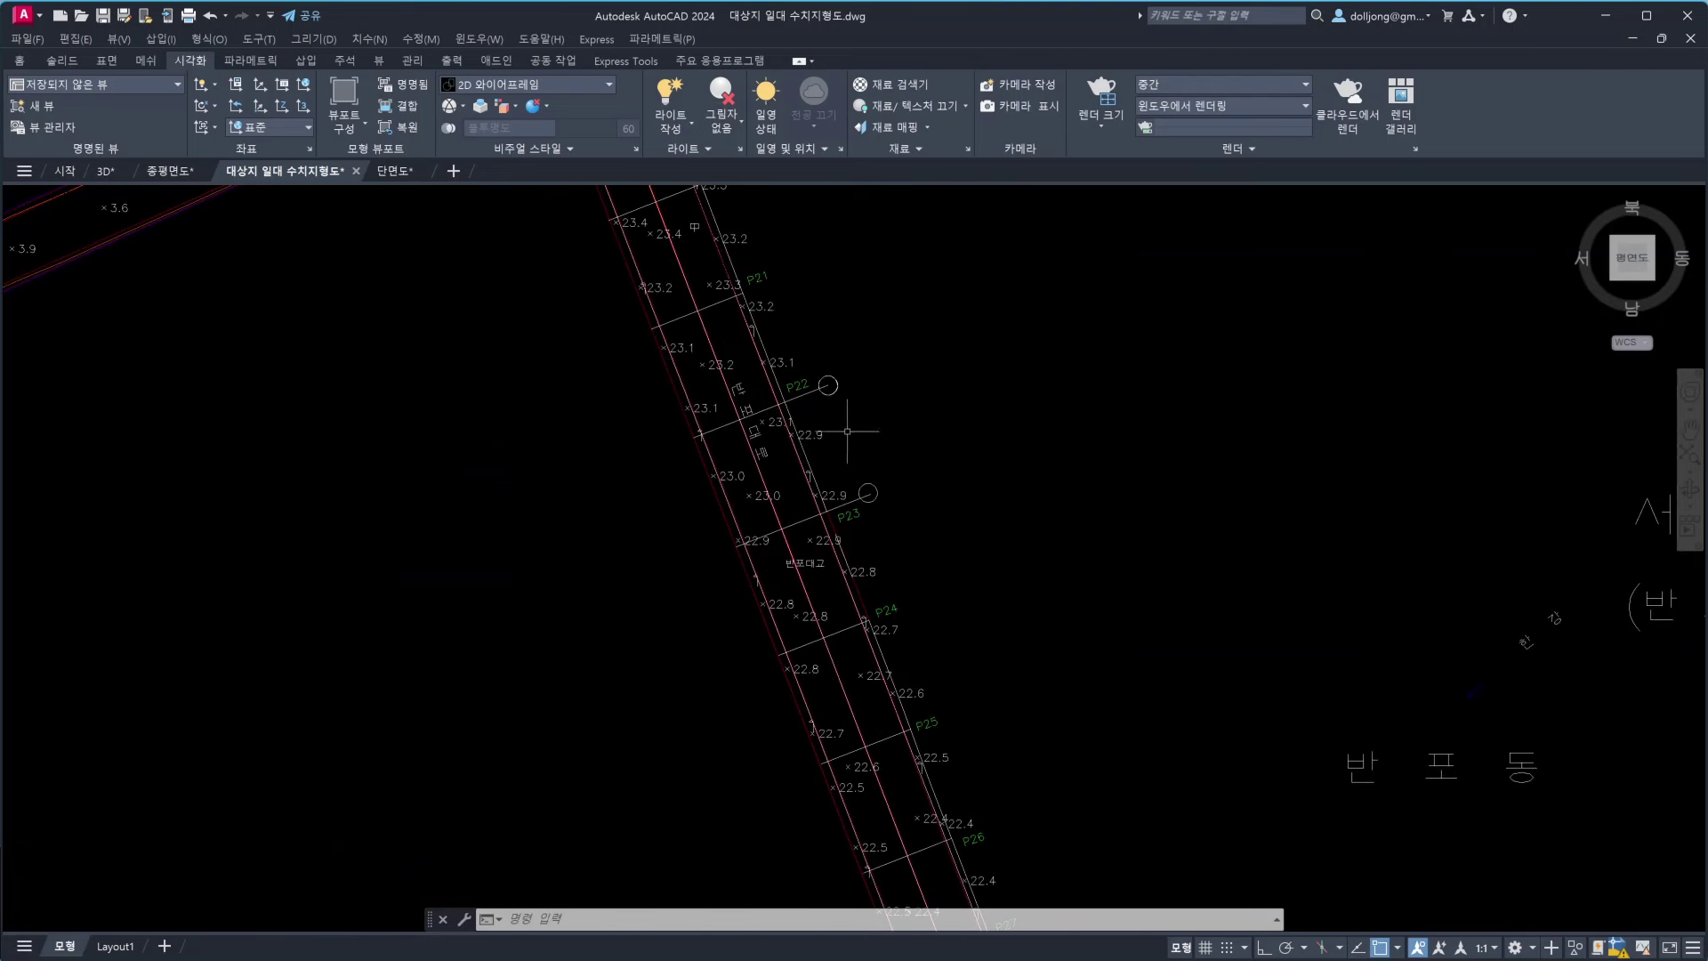
pyautogui.scroll(4, 813, 407)
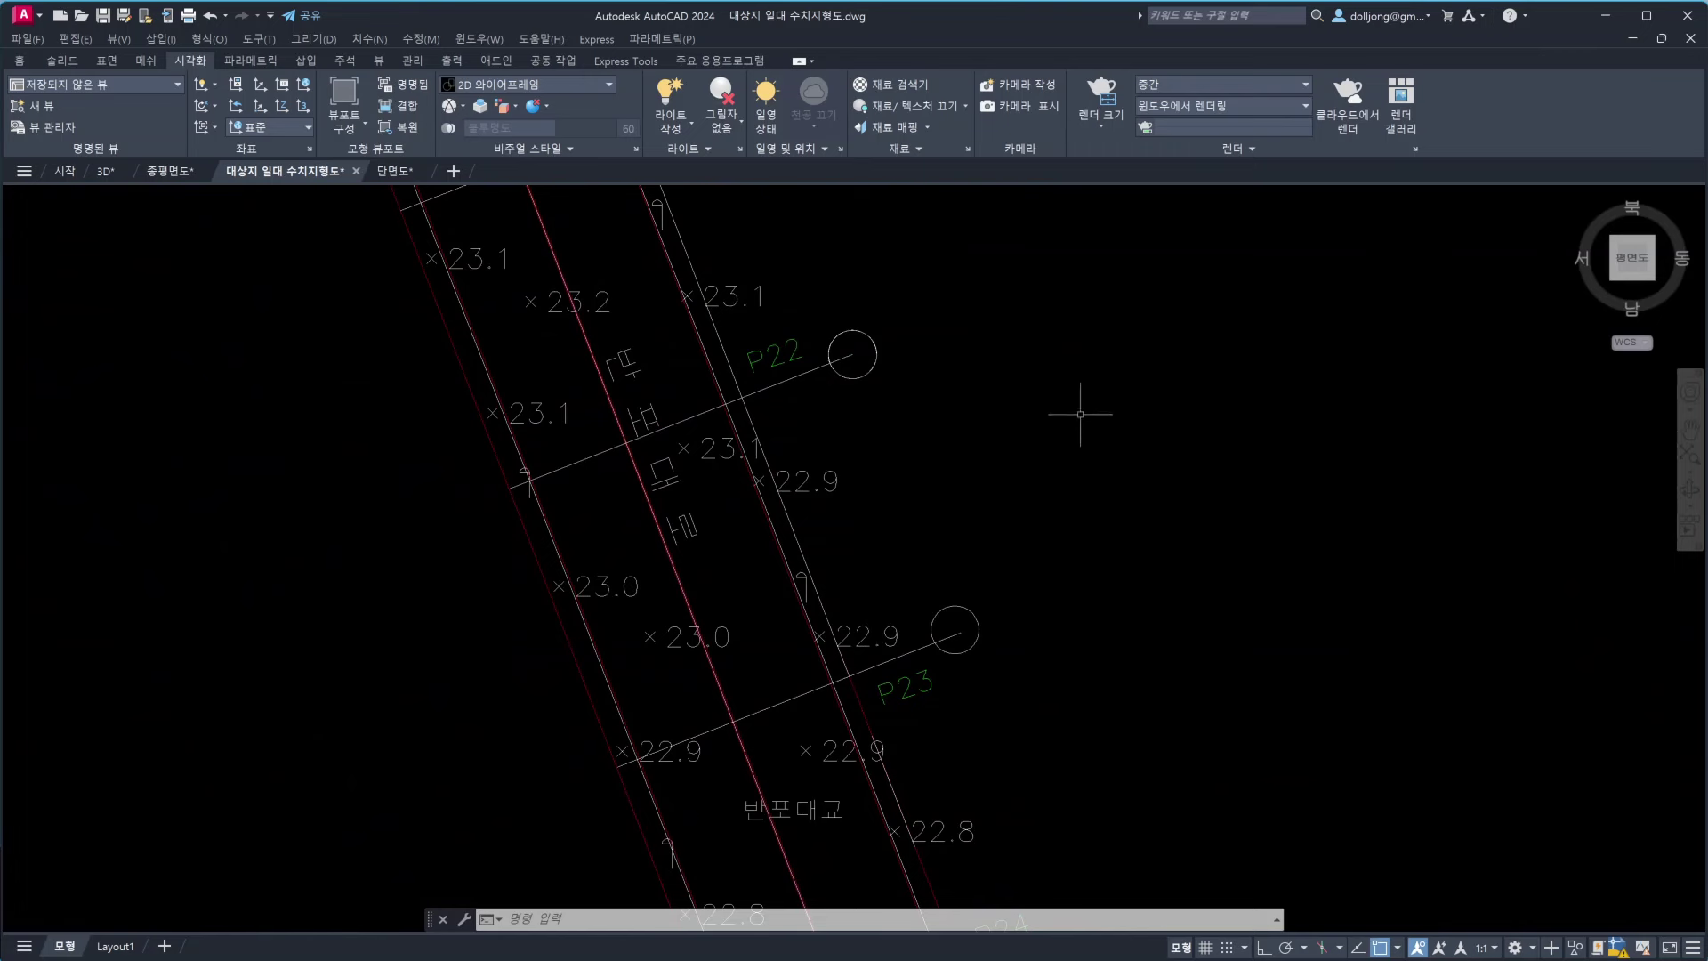
pyautogui.scroll(-2, 1081, 404)
pyautogui.scroll(-2, 1038, 568)
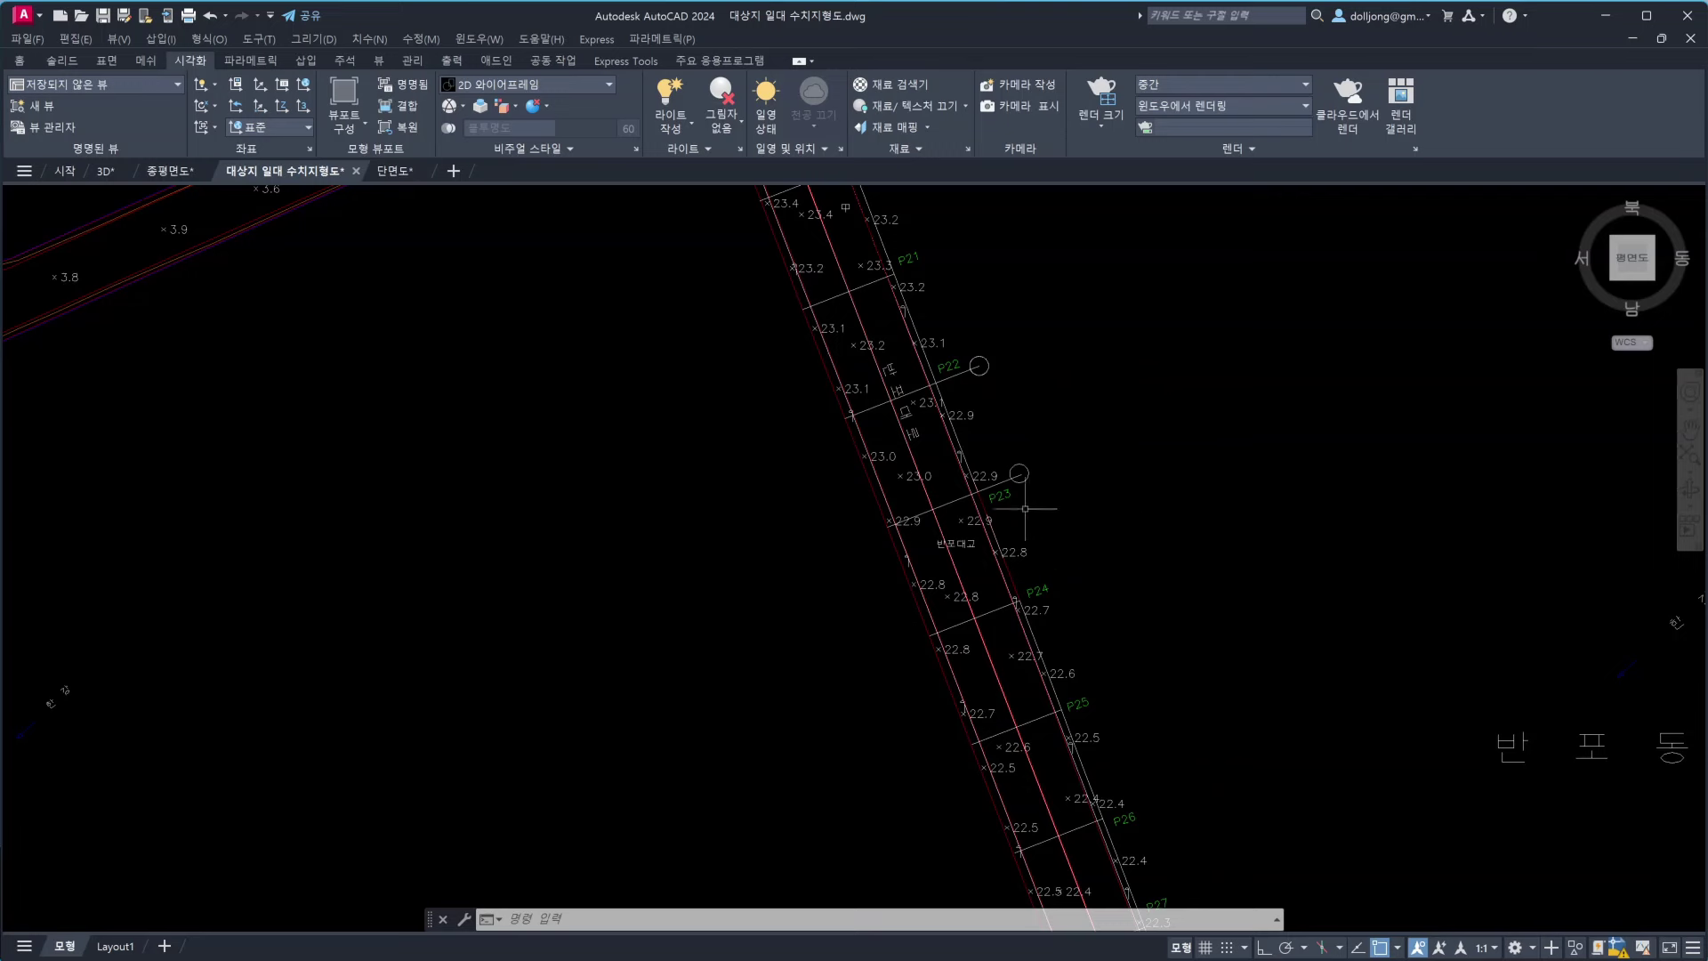
pyautogui.scroll(-3, 867, 610)
pyautogui.scroll(-2, 812, 572)
# Continue along the bridge to its south end and the riverside park
pyautogui.moveTo(812, 572); pyautogui.dragTo(813, 448, button='middle')
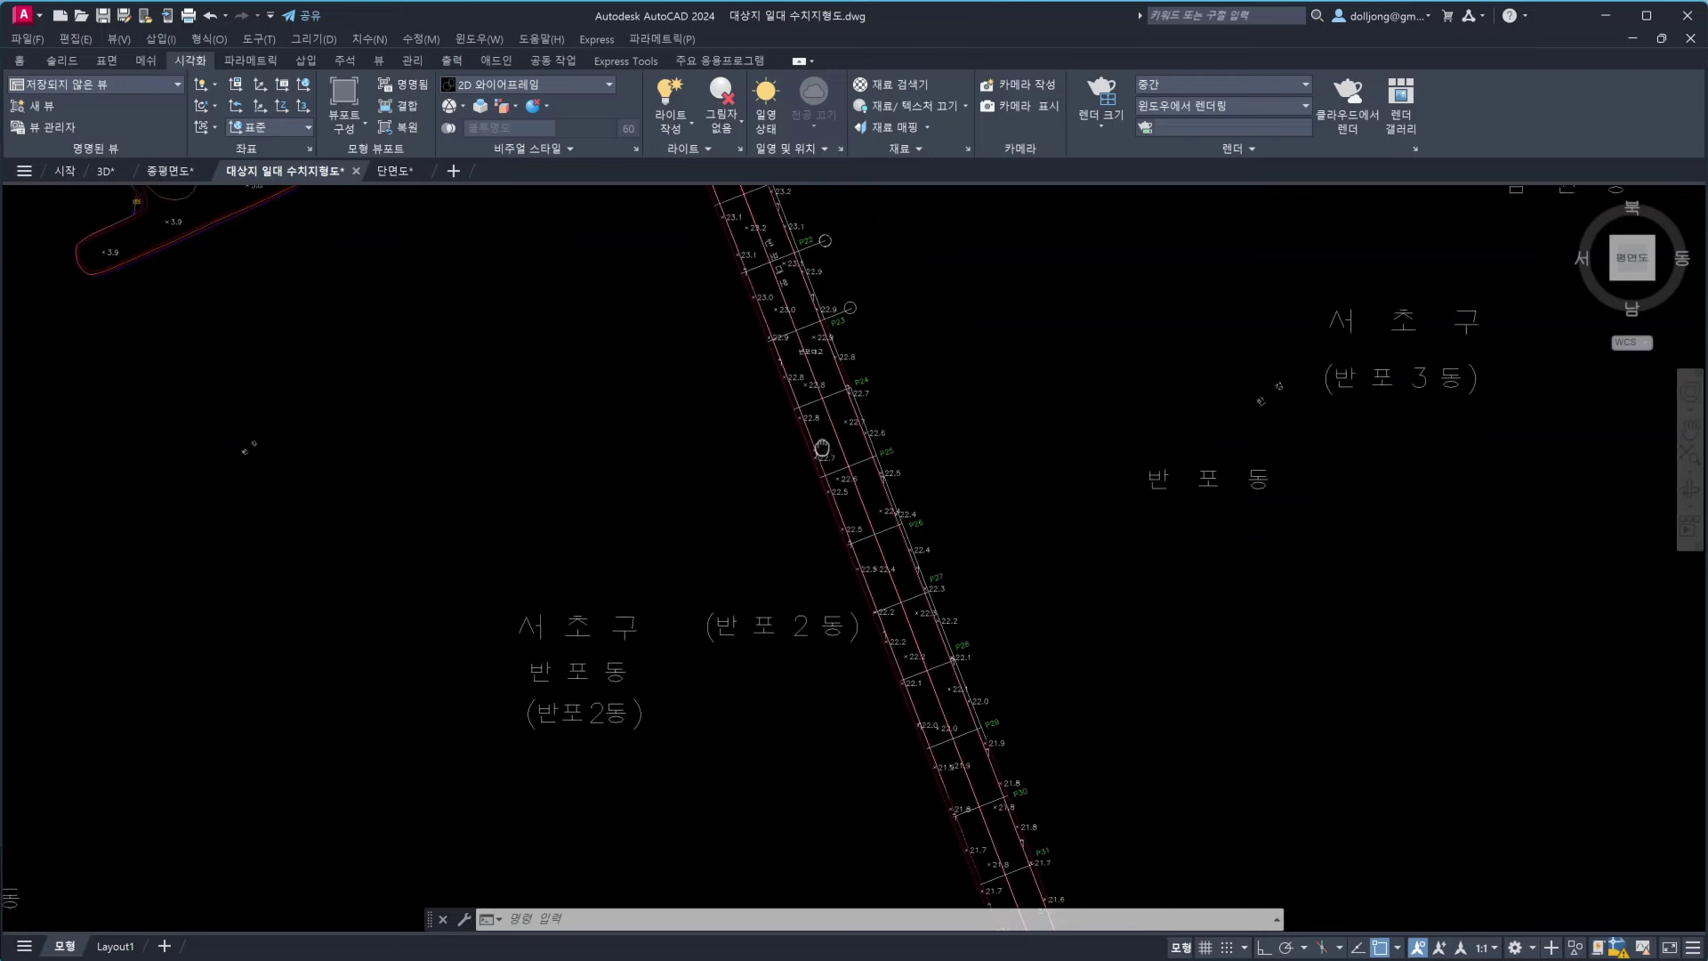
pyautogui.moveTo(881, 640); pyautogui.dragTo(865, 530, button='middle')
pyautogui.moveTo(979, 676); pyautogui.dragTo(961, 552, button='middle')
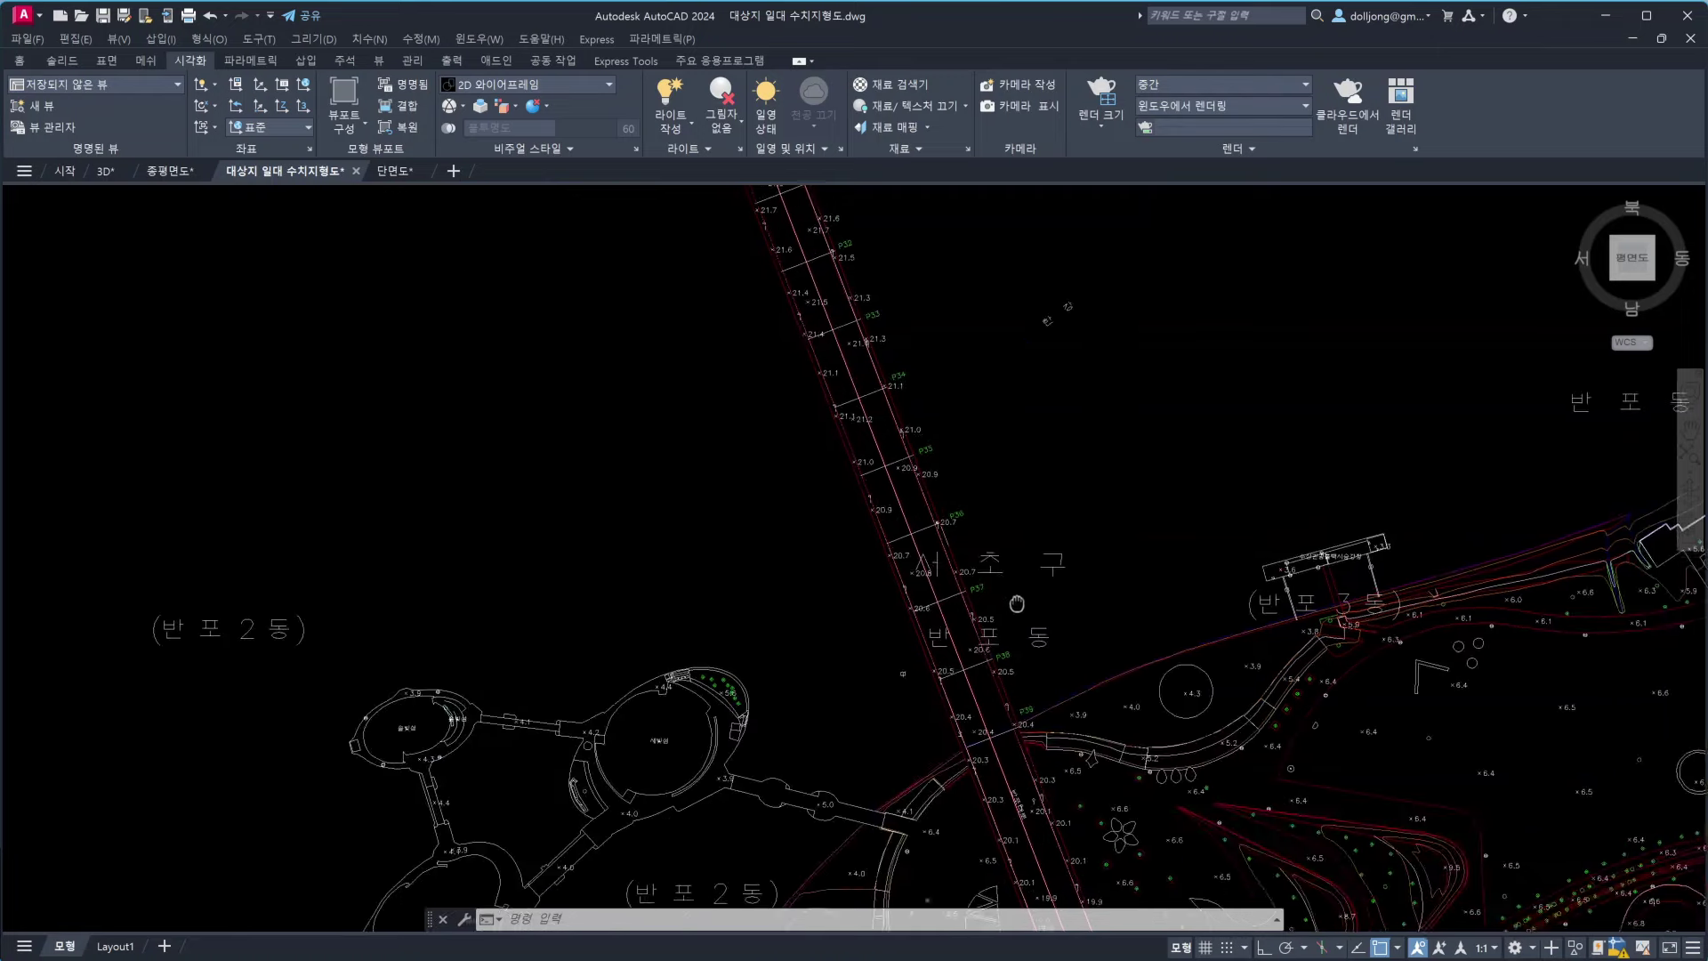
pyautogui.moveTo(1130, 801); pyautogui.dragTo(1119, 458, button='middle')
pyautogui.scroll(3, 948, 552)
pyautogui.scroll(3, 948, 552)
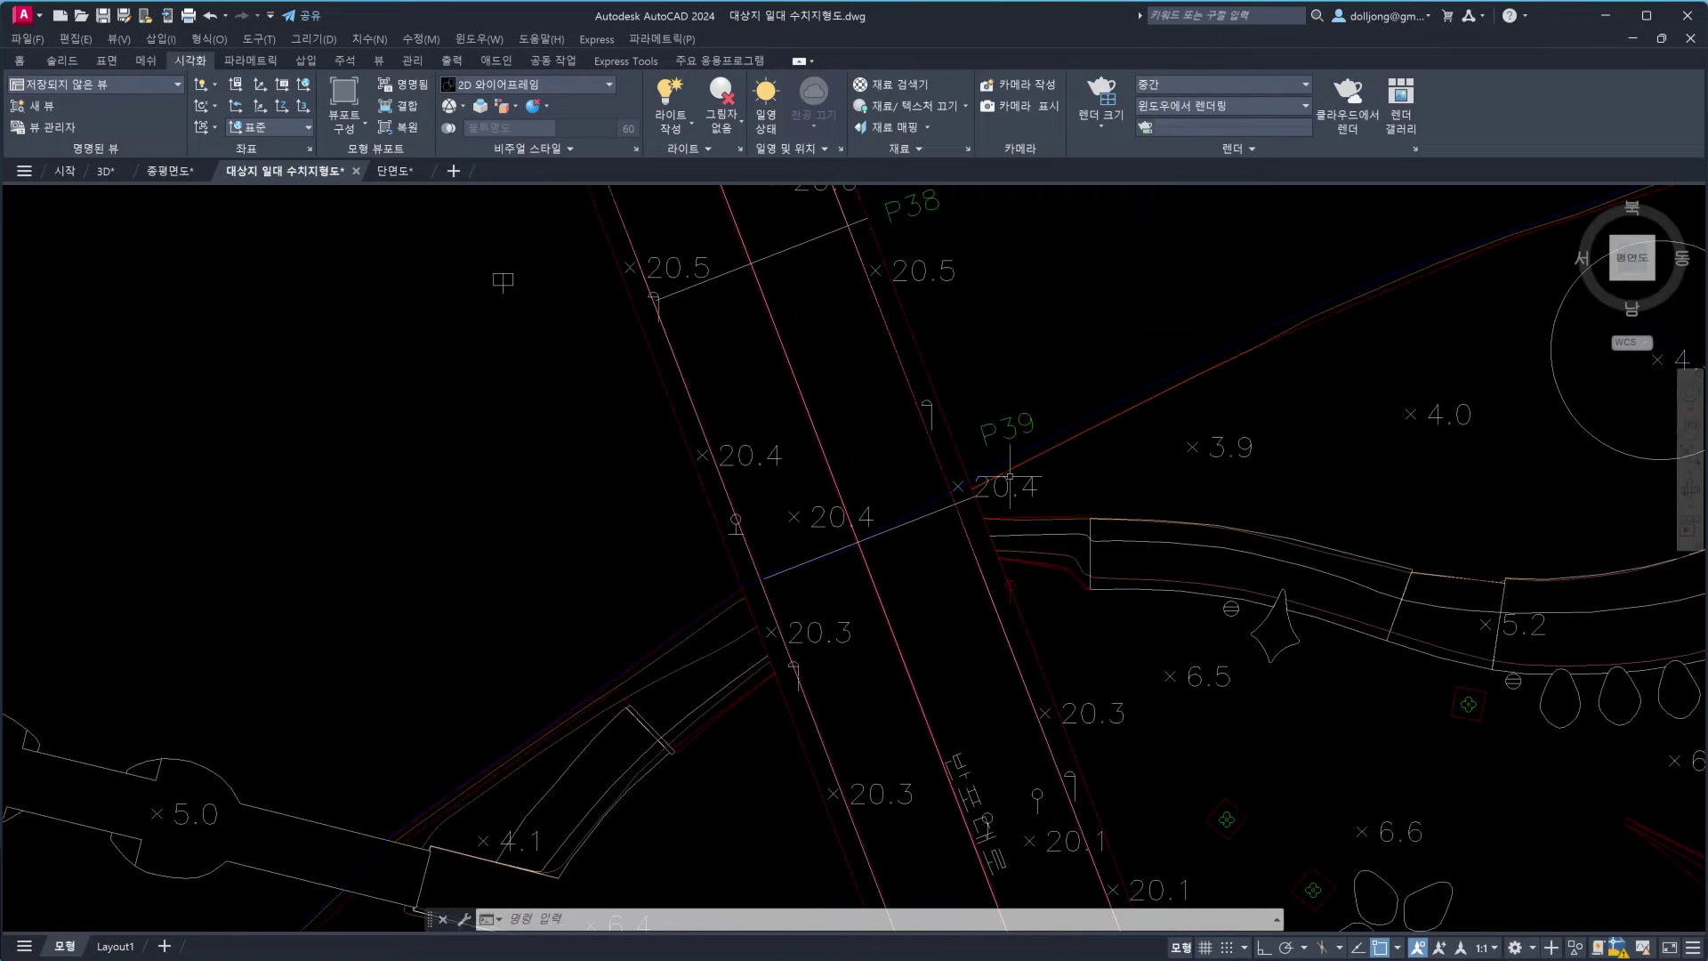
pyautogui.scroll(-1, 998, 498)
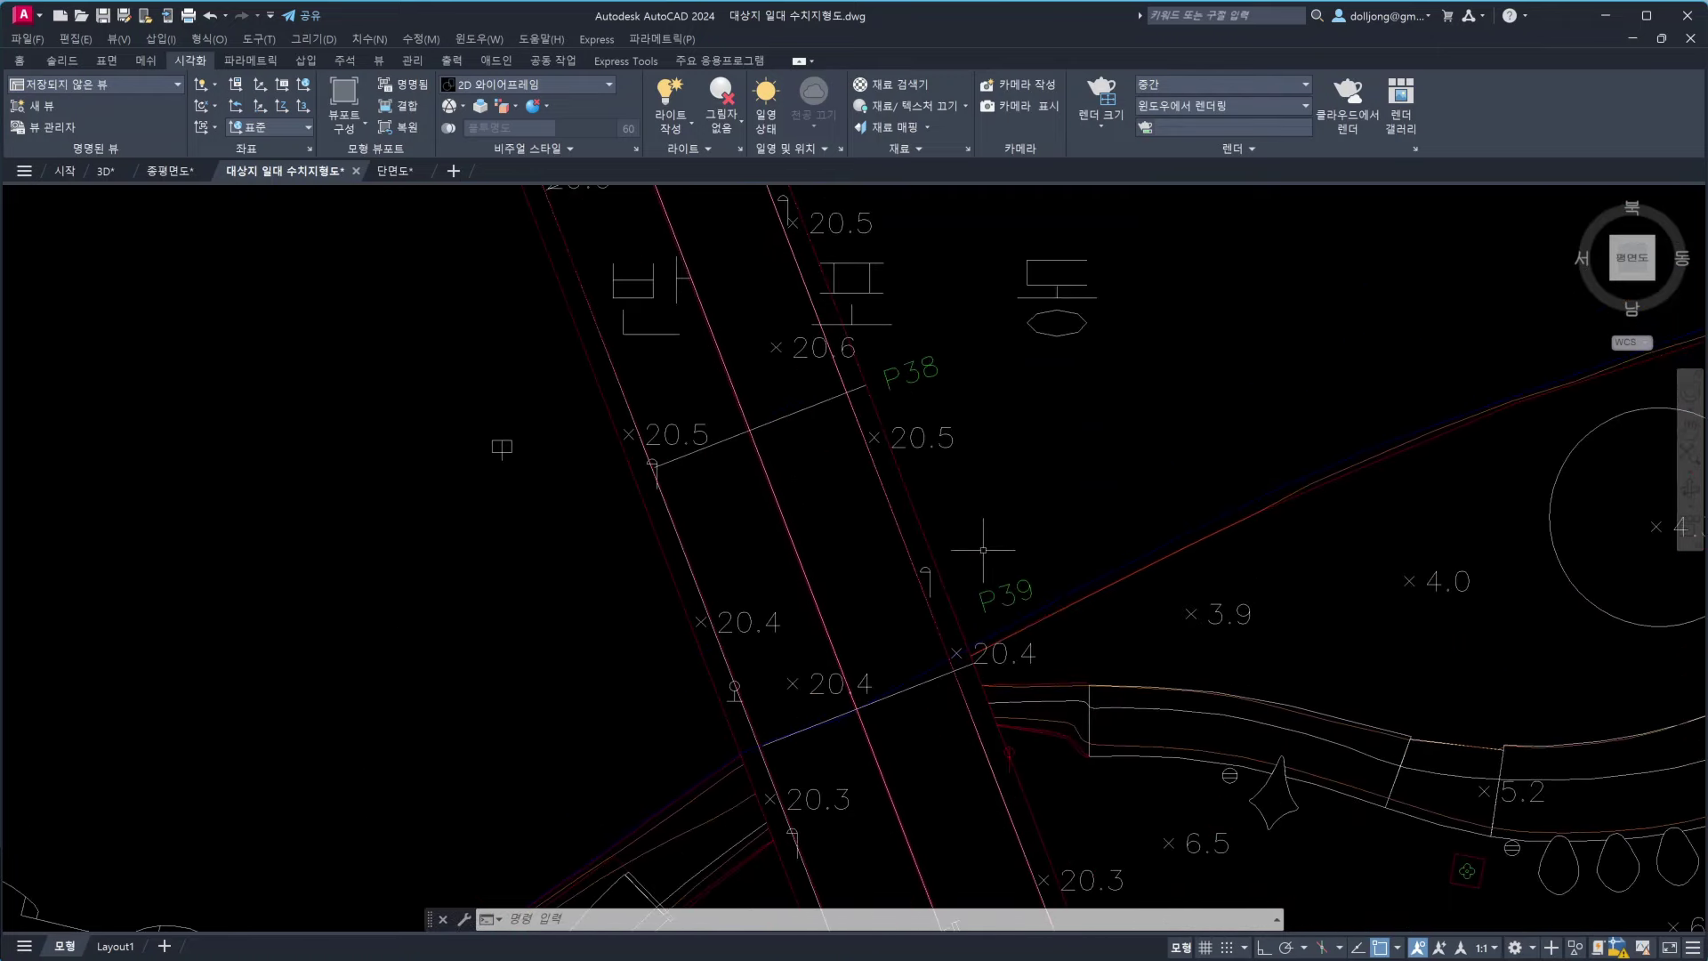
pyautogui.scroll(-1, 979, 533)
# Centre and zoom on P36, the 서초구 label and piers P37 to P39
pyautogui.moveTo(956, 427); pyautogui.dragTo(972, 695, button='middle')
pyautogui.moveTo(1036, 781); pyautogui.dragTo(978, 491, button='middle')
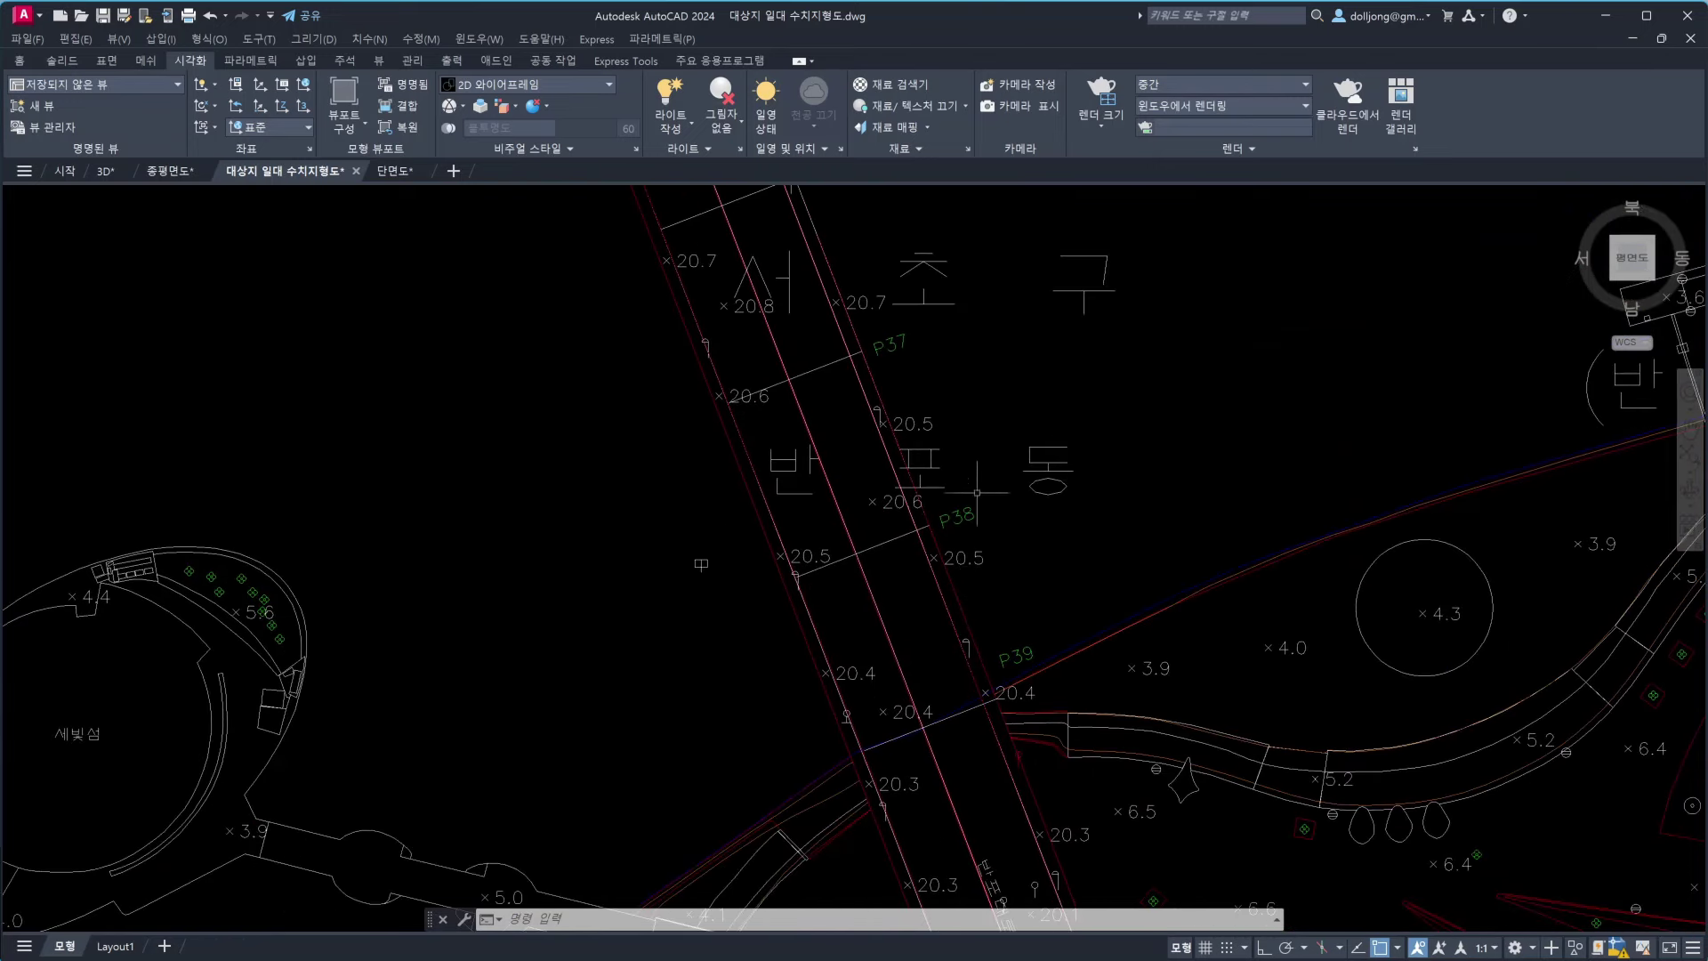
pyautogui.scroll(1, 1014, 605)
pyautogui.scroll(1, 945, 588)
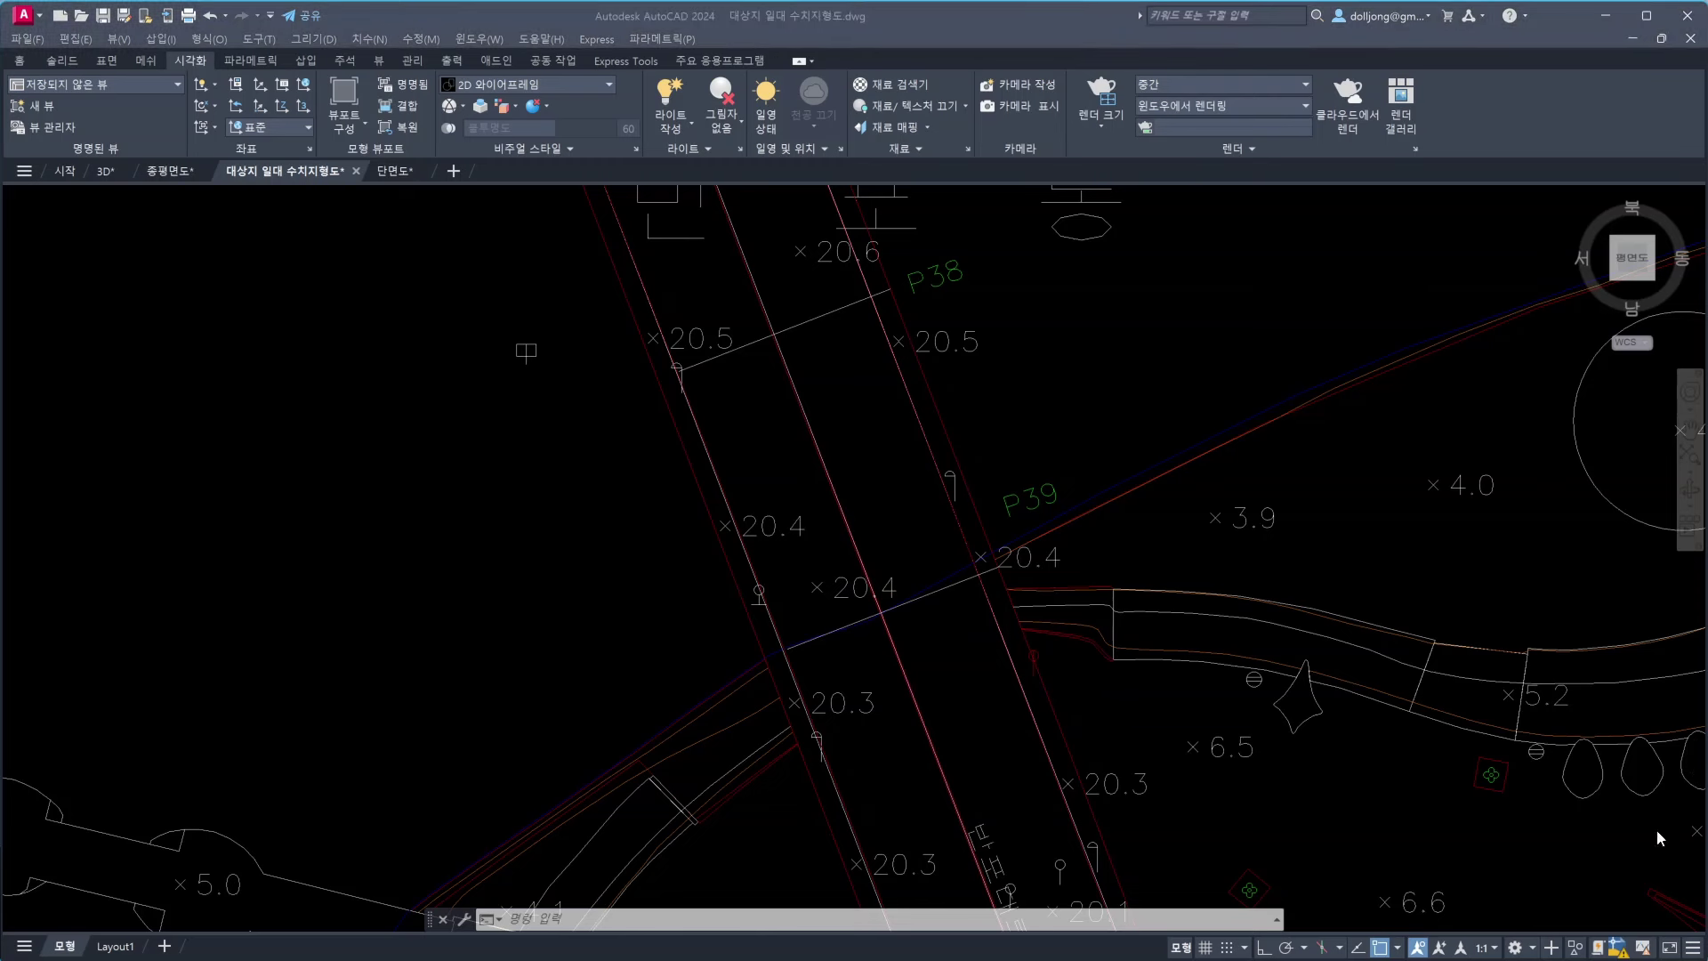
# Zoom out to the whole site, showing the floating-island cluster by the southern landing
pyautogui.scroll(-4, 1014, 489)
pyautogui.scroll(-2, 996, 507)
pyautogui.scroll(-2, 979, 524)
pyautogui.scroll(-2, 978, 525)
pyautogui.scroll(-2, 970, 484)
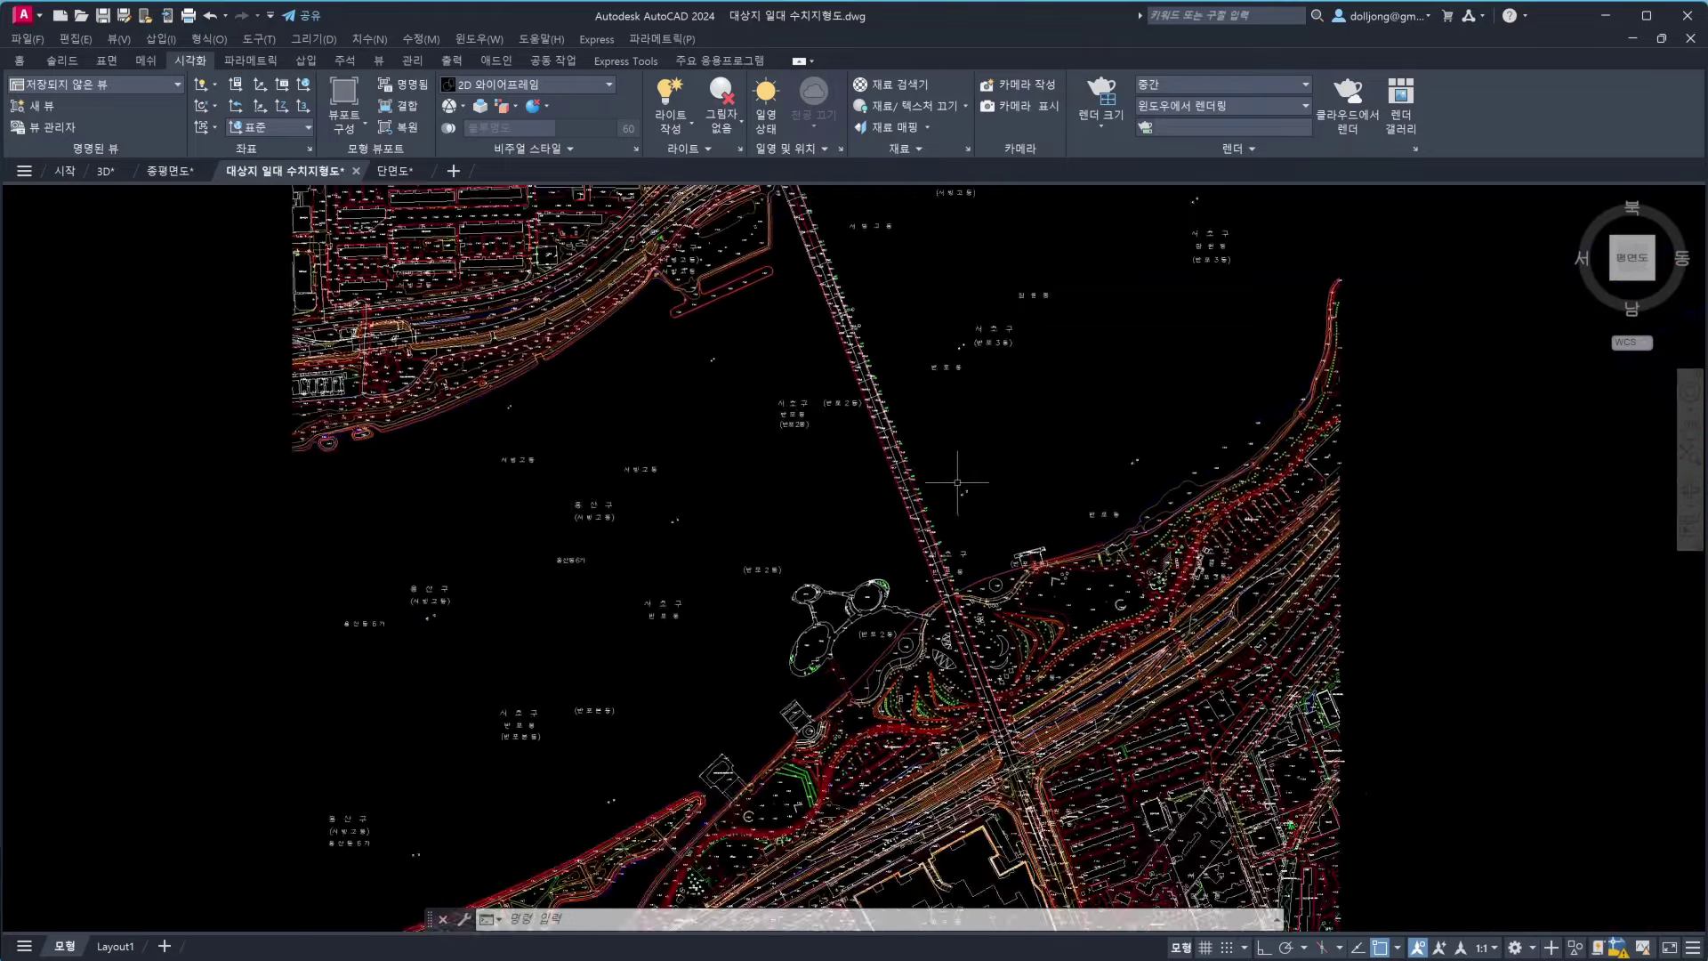
pyautogui.scroll(-2, 969, 485)
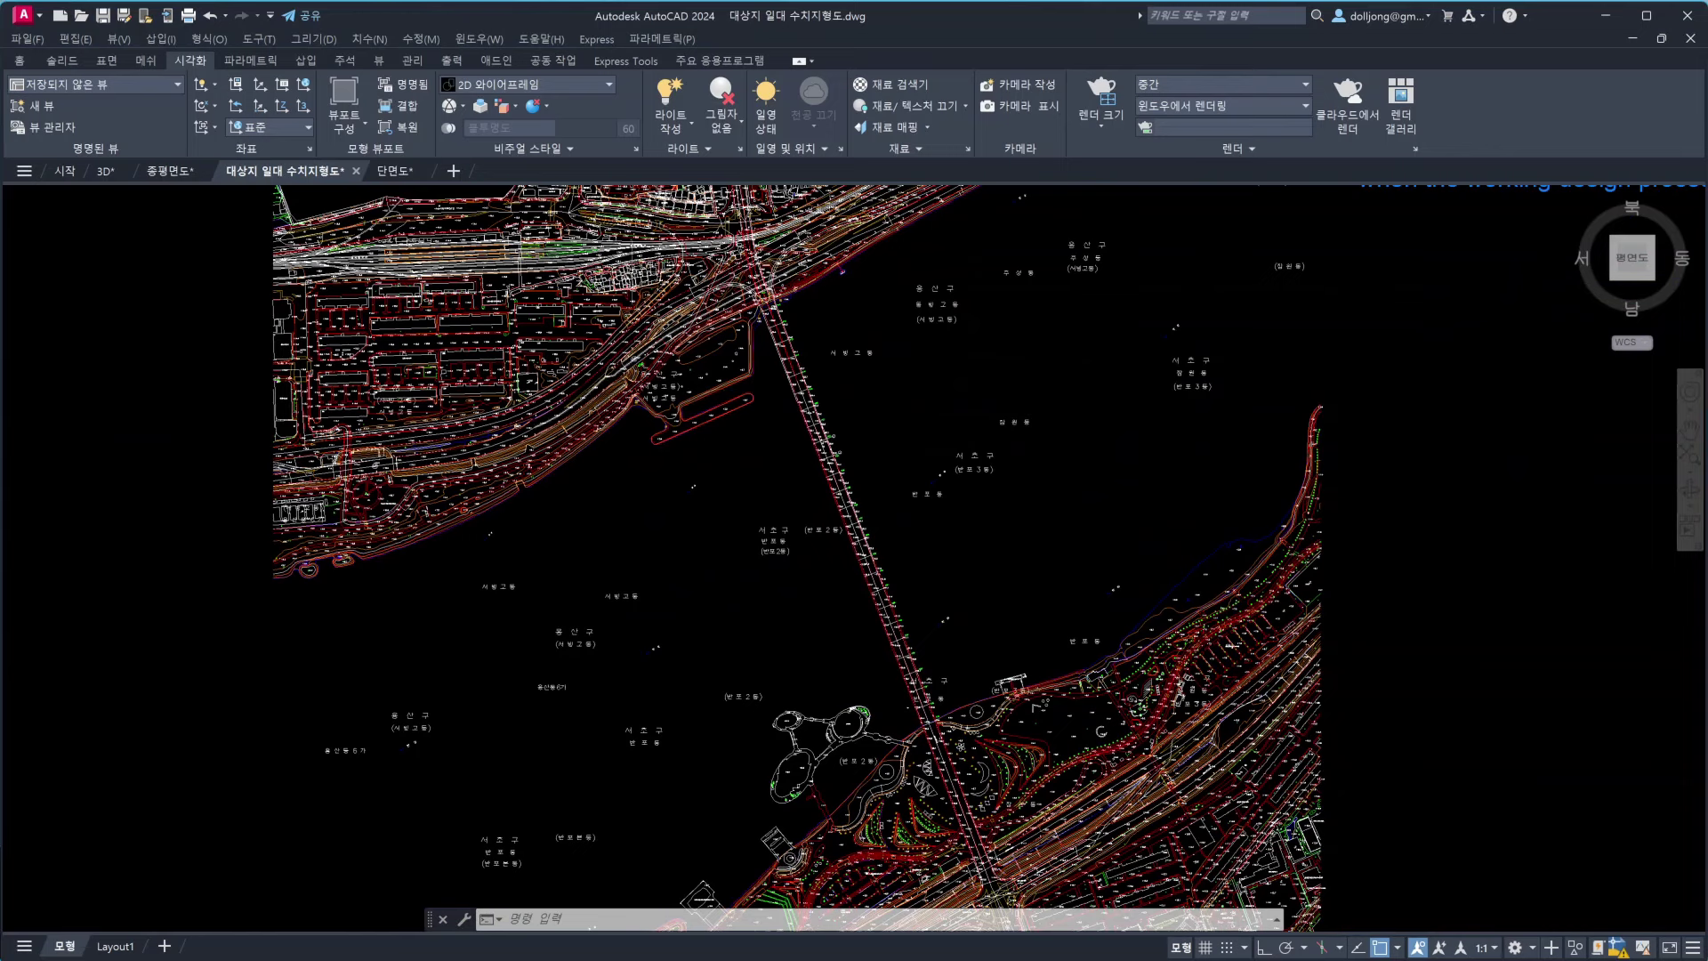
# Switch to the 종평면도 drawing and zoom in on its sheet
pyautogui.click(179, 173)
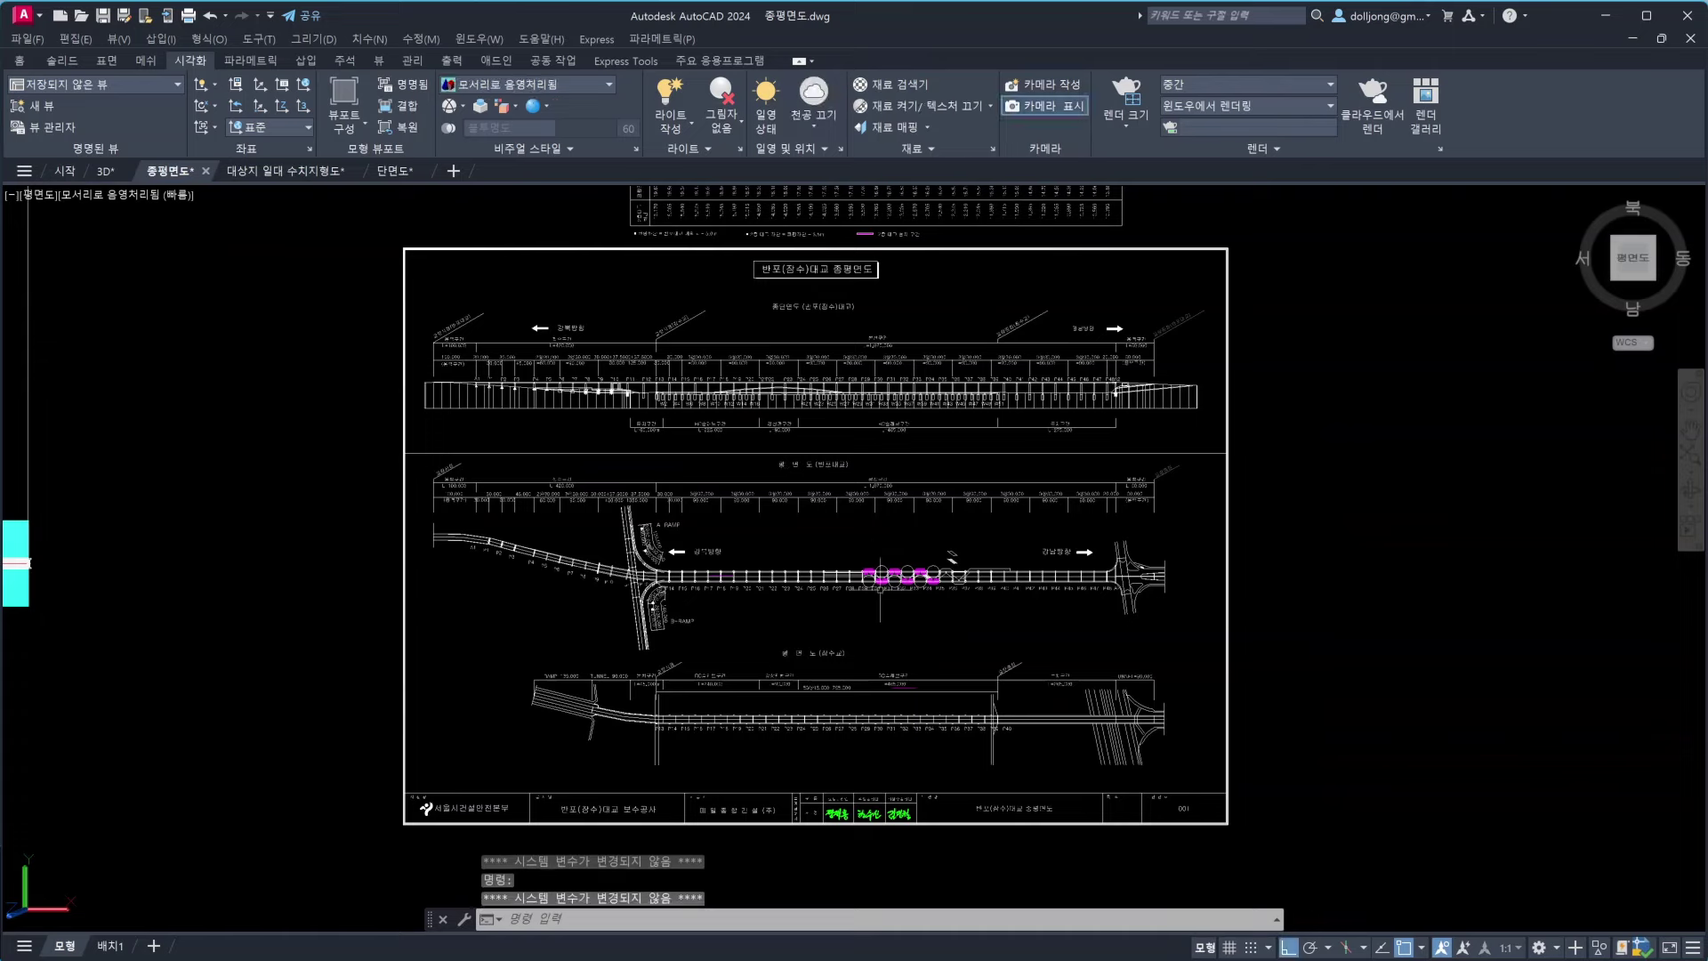
pyautogui.click(929, 644)
pyautogui.scroll(1, 950, 559)
pyautogui.scroll(1, 960, 569)
pyautogui.scroll(2, 978, 587)
pyautogui.scroll(1, 1001, 607)
pyautogui.scroll(2, 901, 685)
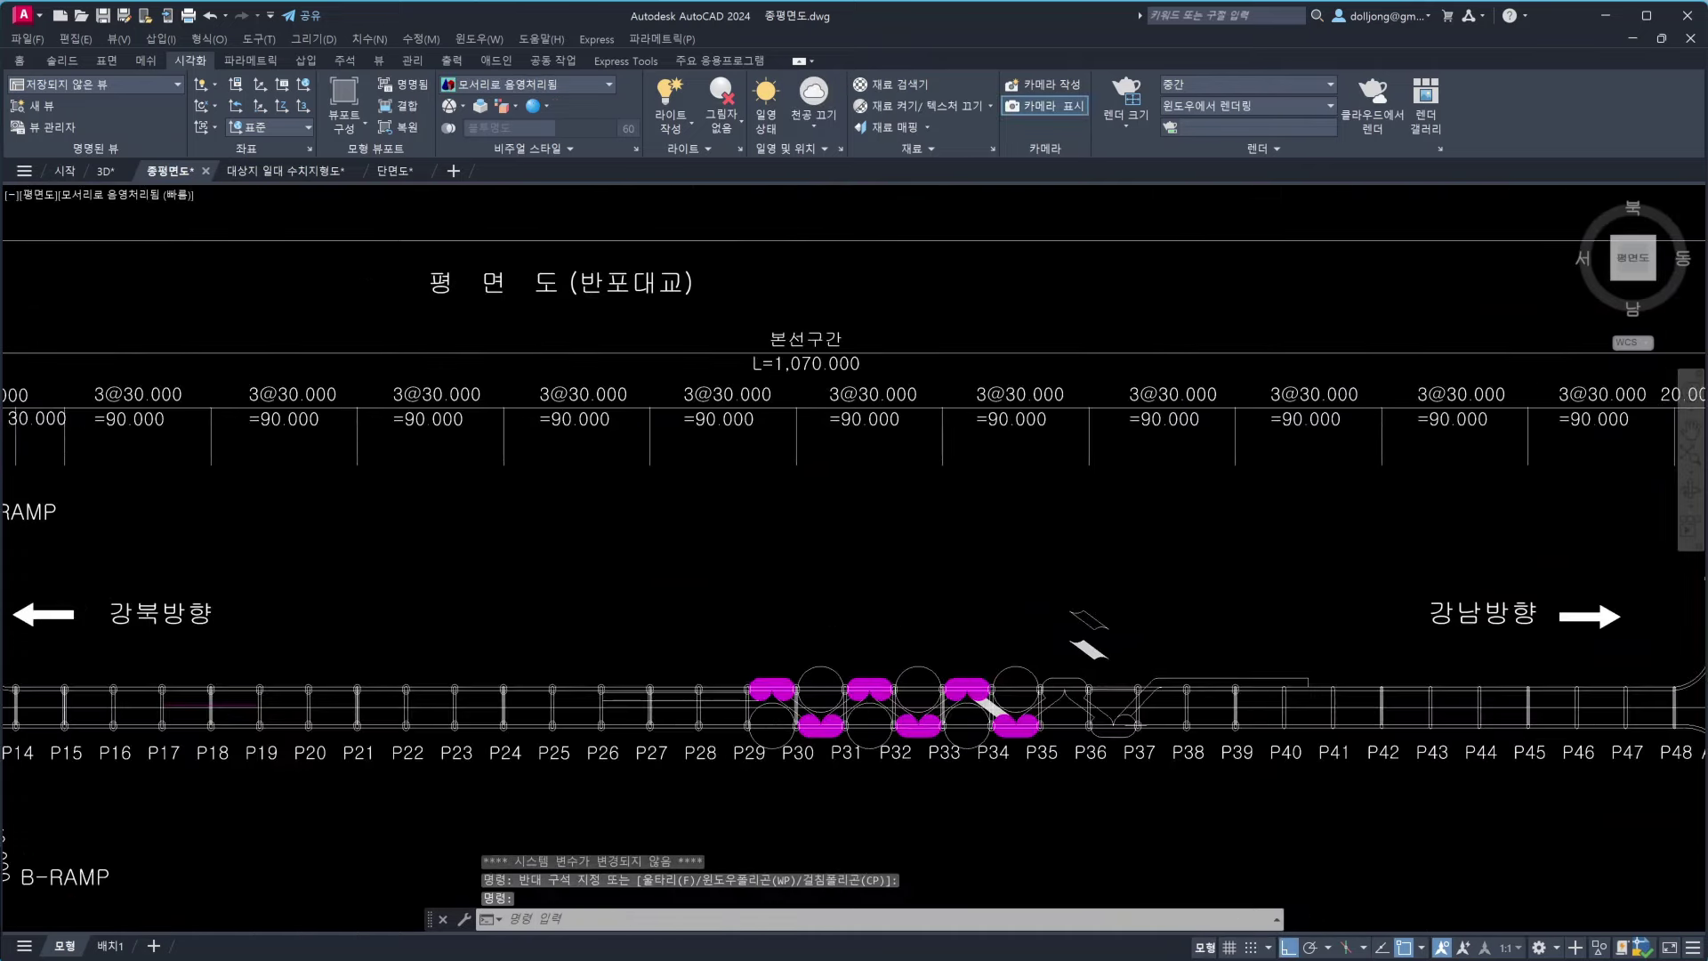
pyautogui.scroll(1, 872, 692)
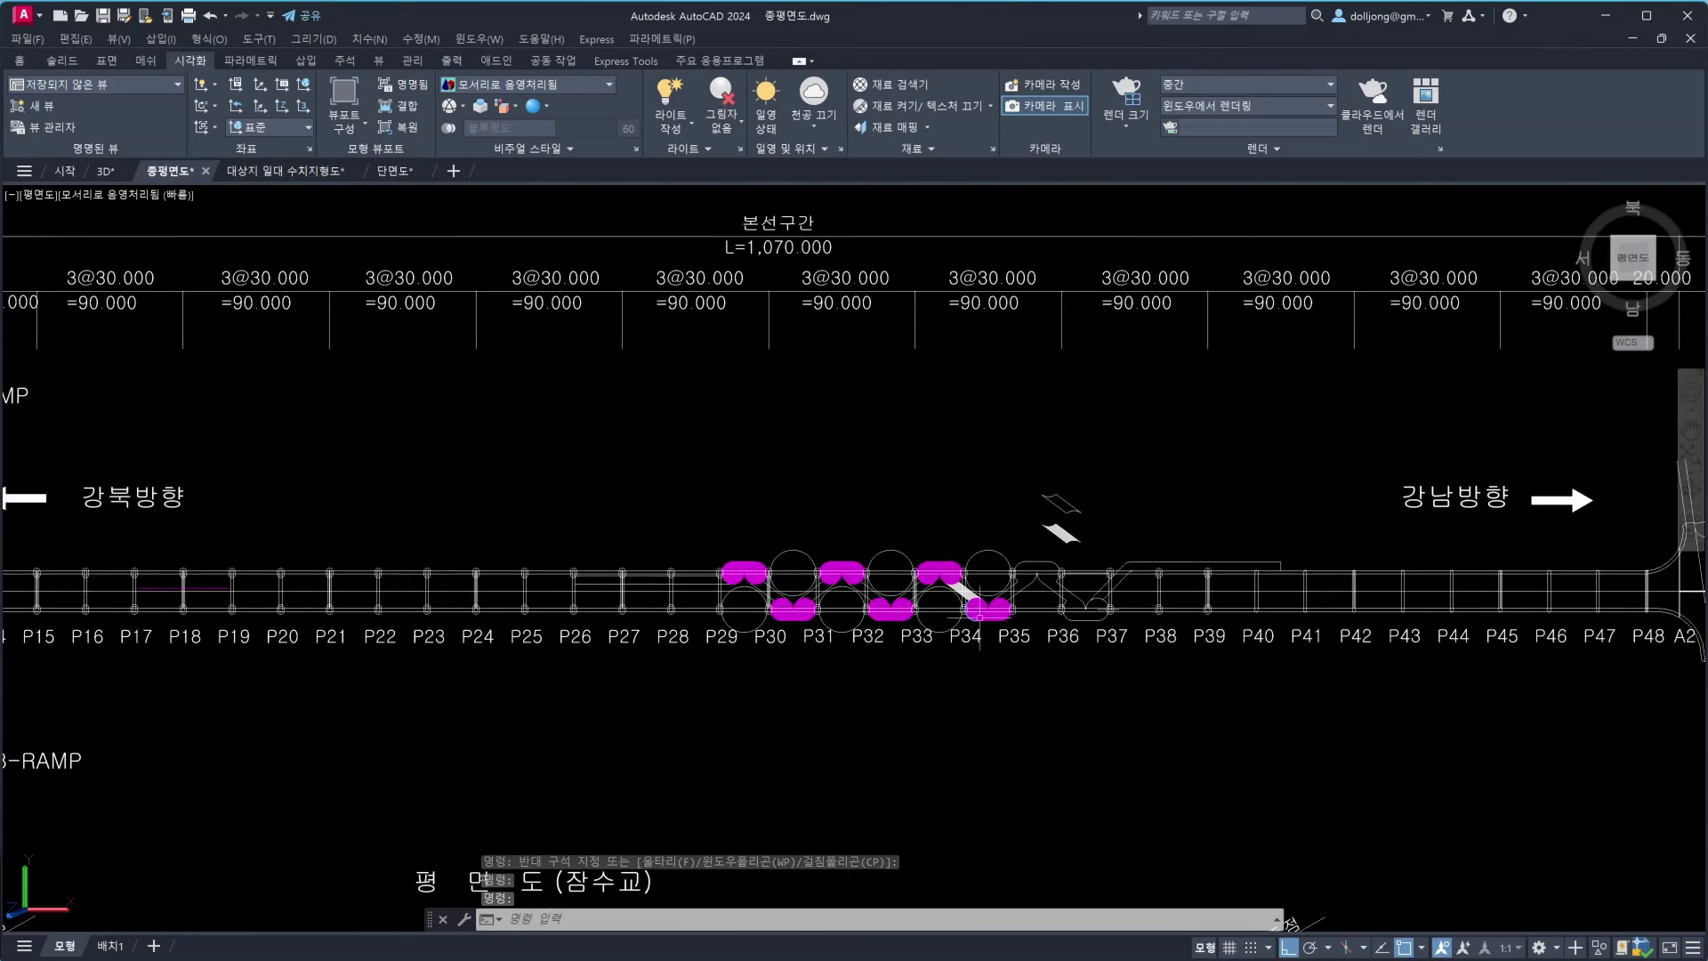
pyautogui.scroll(1, 980, 616)
pyautogui.scroll(1, 981, 615)
pyautogui.scroll(1, 981, 614)
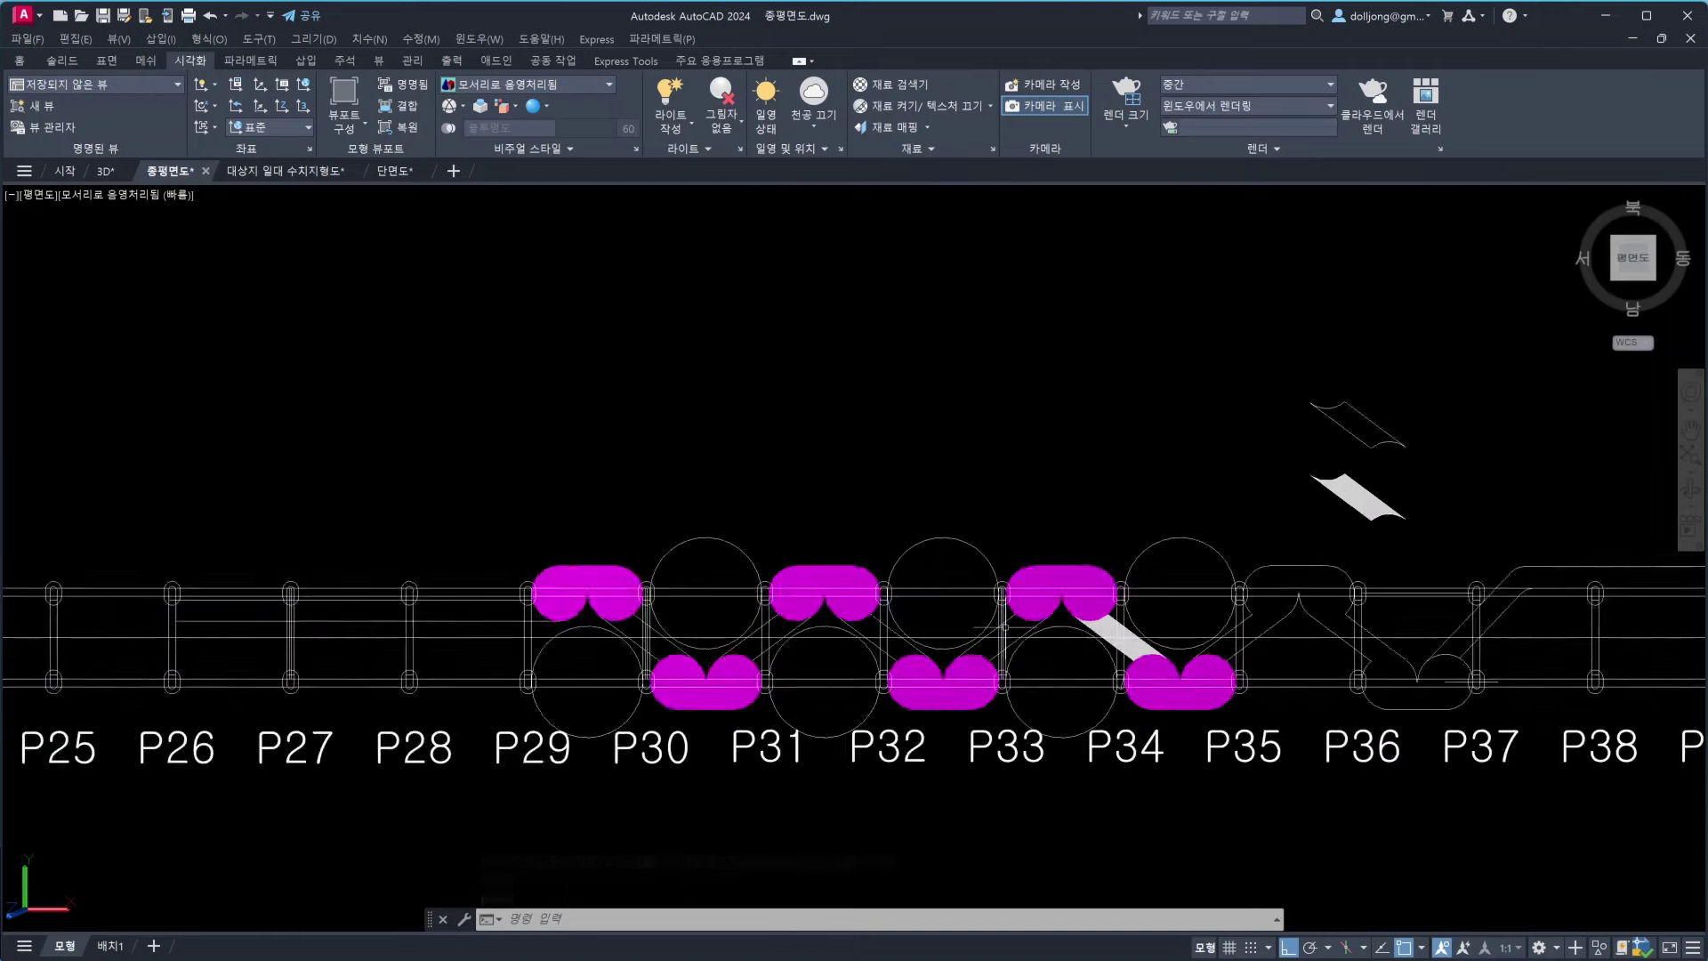
pyautogui.scroll(2, 951, 587)
pyautogui.scroll(-2, 926, 560)
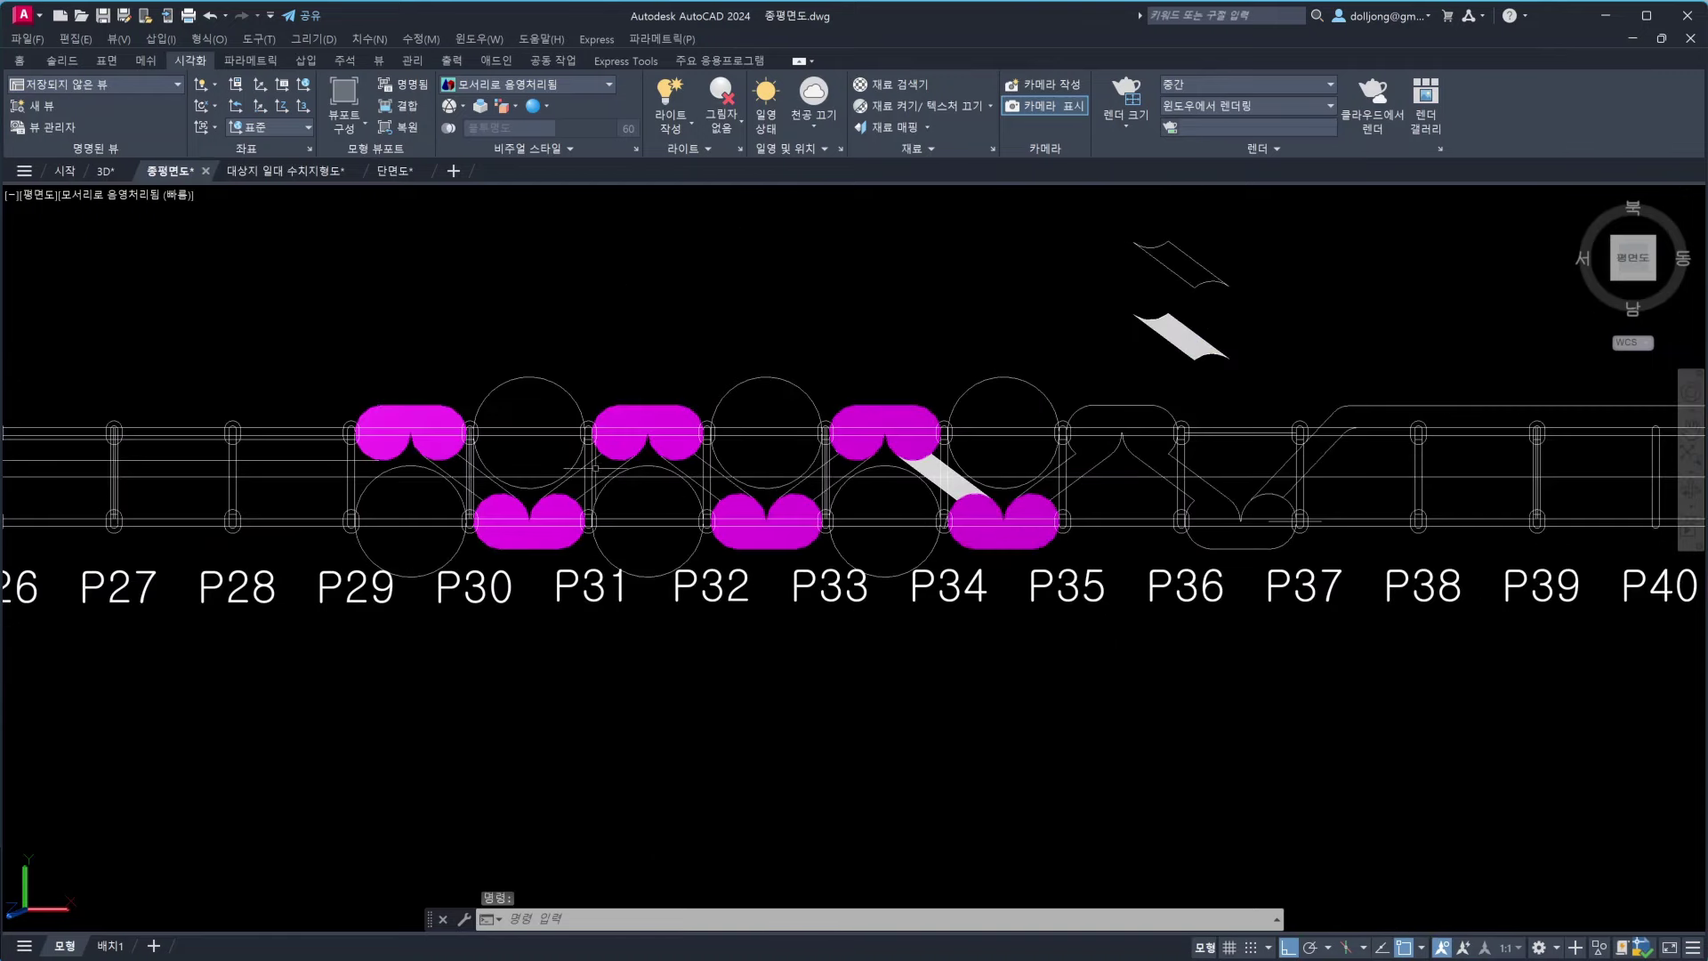
pyautogui.scroll(-3, 853, 559)
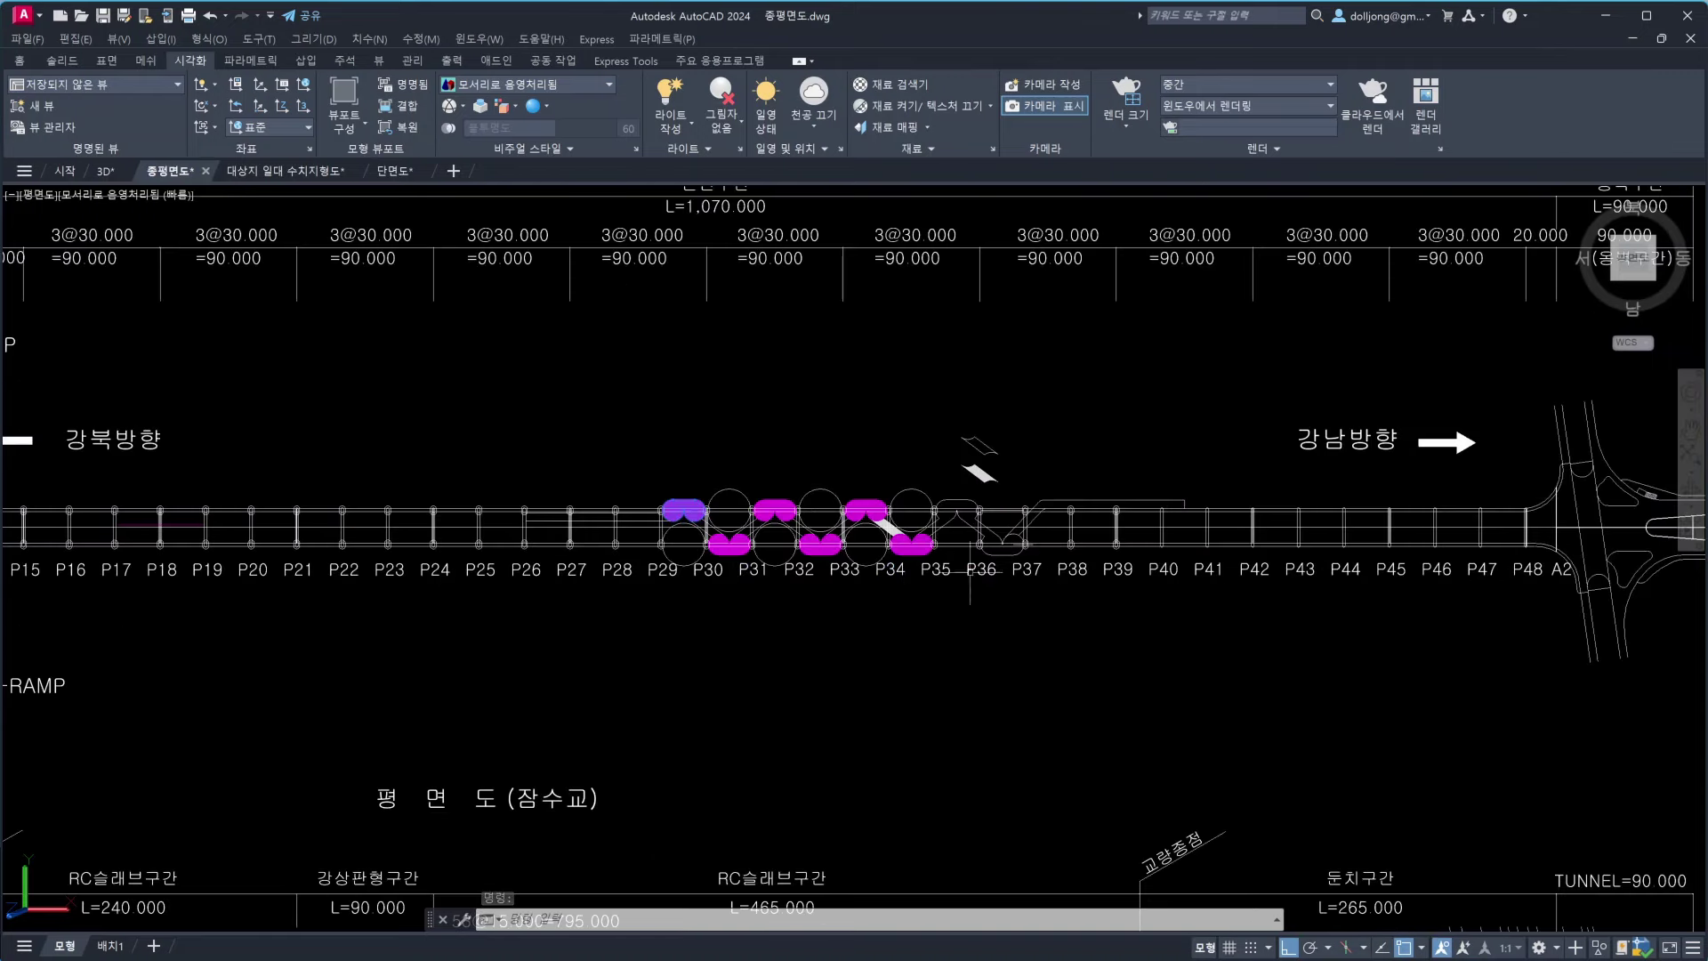
# Pan from the A1 abutment and title to the 반포대교 and 잠수교 plan views
pyautogui.moveTo(970, 570); pyautogui.dragTo(1224, 655, button='middle')
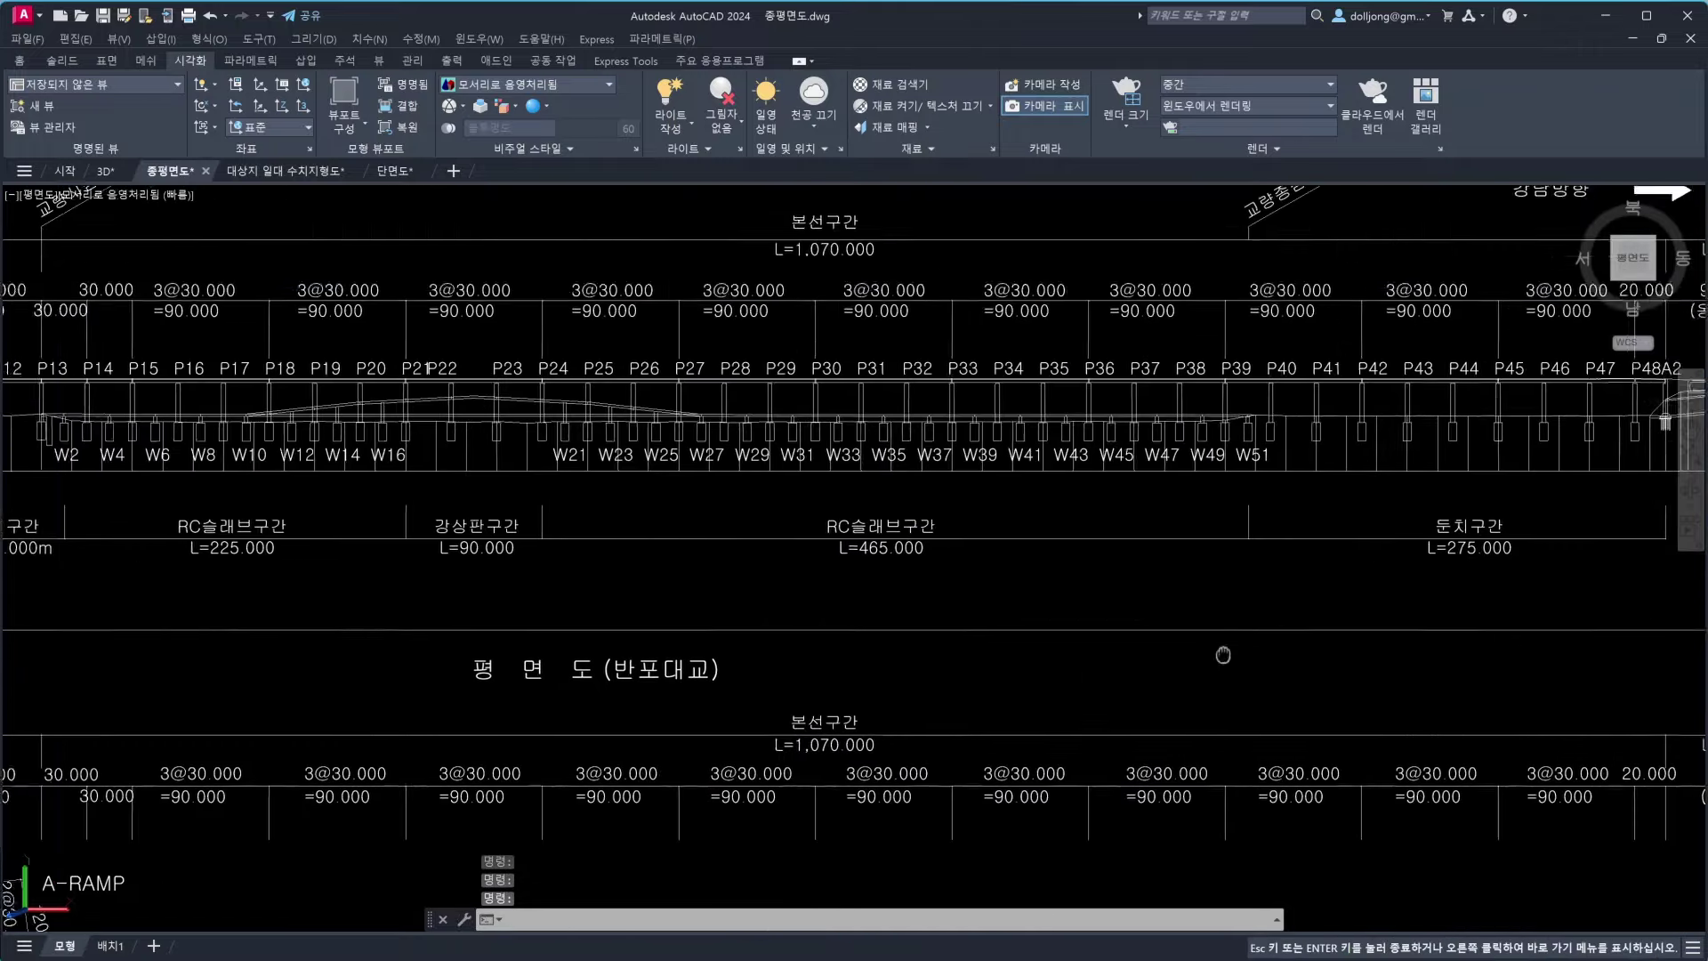
pyautogui.press('Escape')
pyautogui.moveTo(1076, 628); pyautogui.dragTo(1264, 671, button='middle')
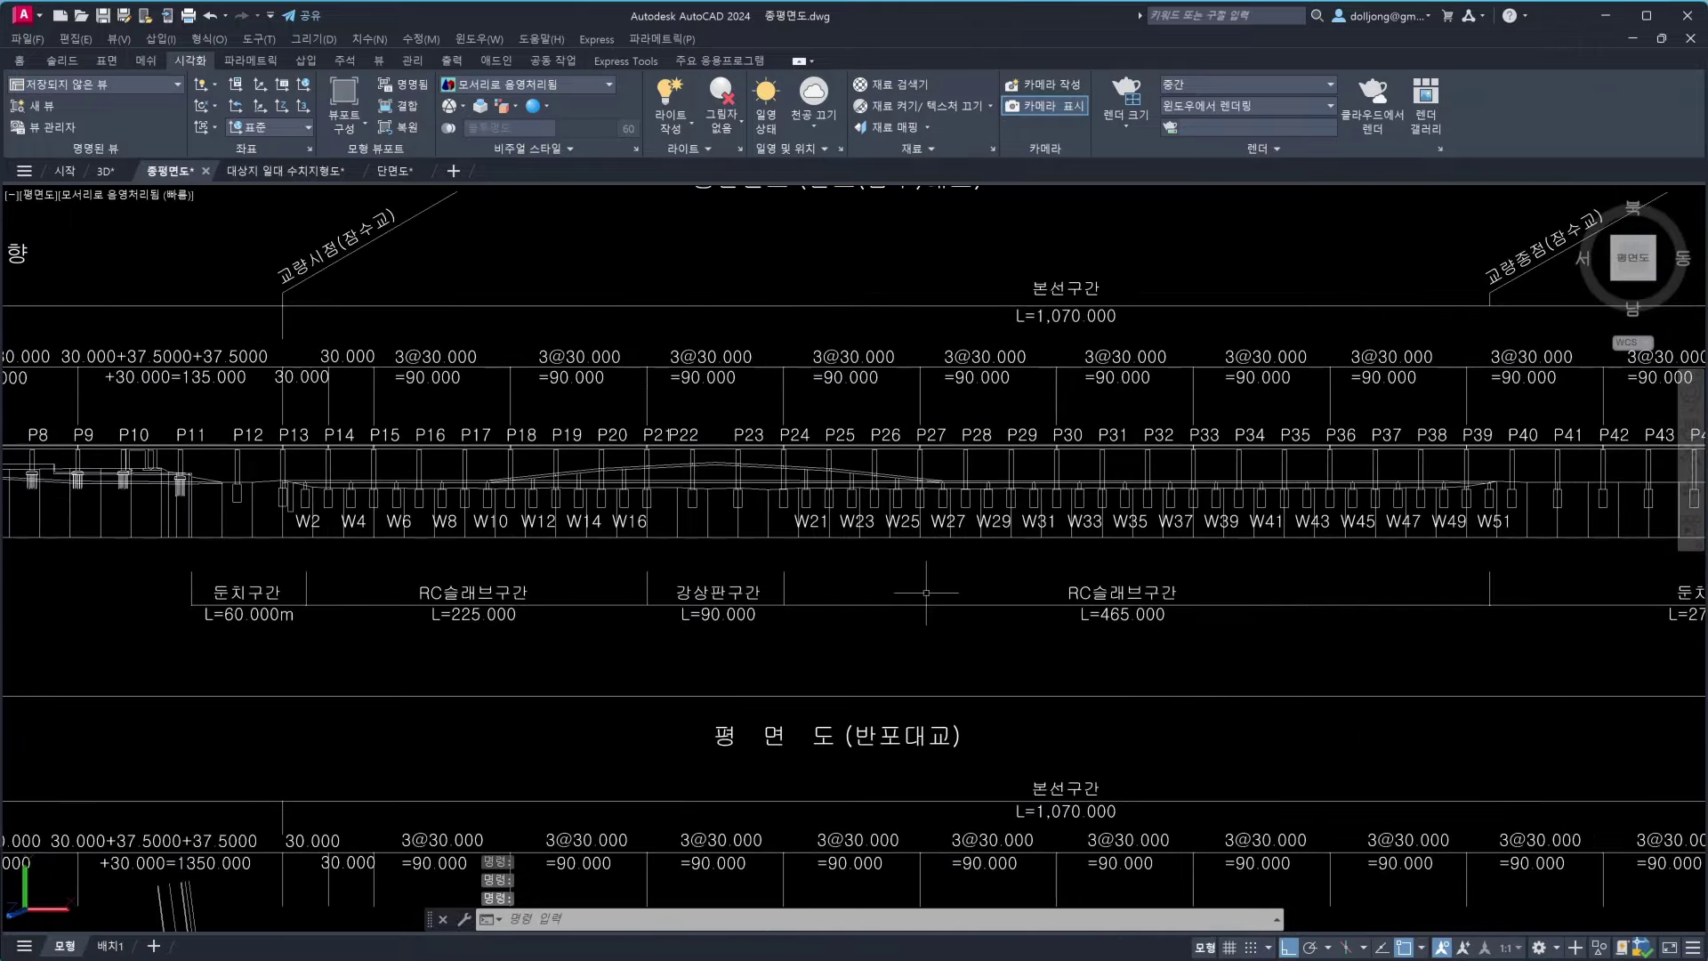
pyautogui.moveTo(926, 592); pyautogui.dragTo(1075, 610, button='middle')
pyautogui.scroll(-1, 748, 532)
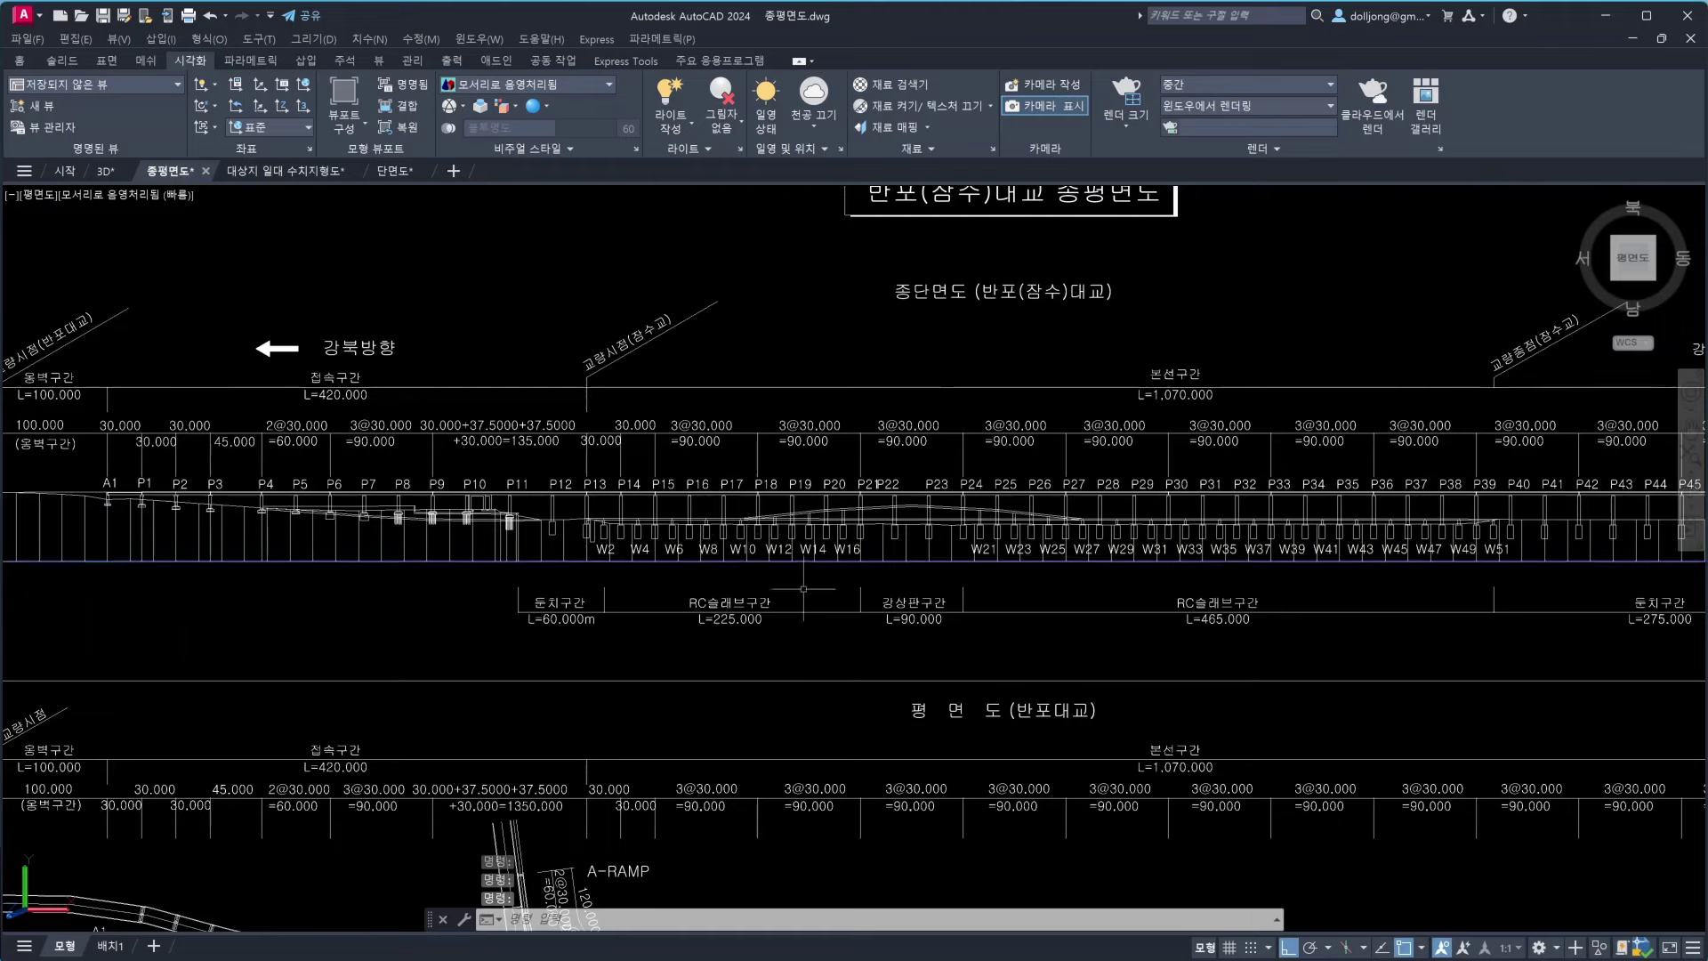
pyautogui.moveTo(803, 588); pyautogui.dragTo(797, 424, button='middle')
pyautogui.moveTo(937, 759); pyautogui.dragTo(933, 303, button='middle')
pyautogui.scroll(-1, 920, 427)
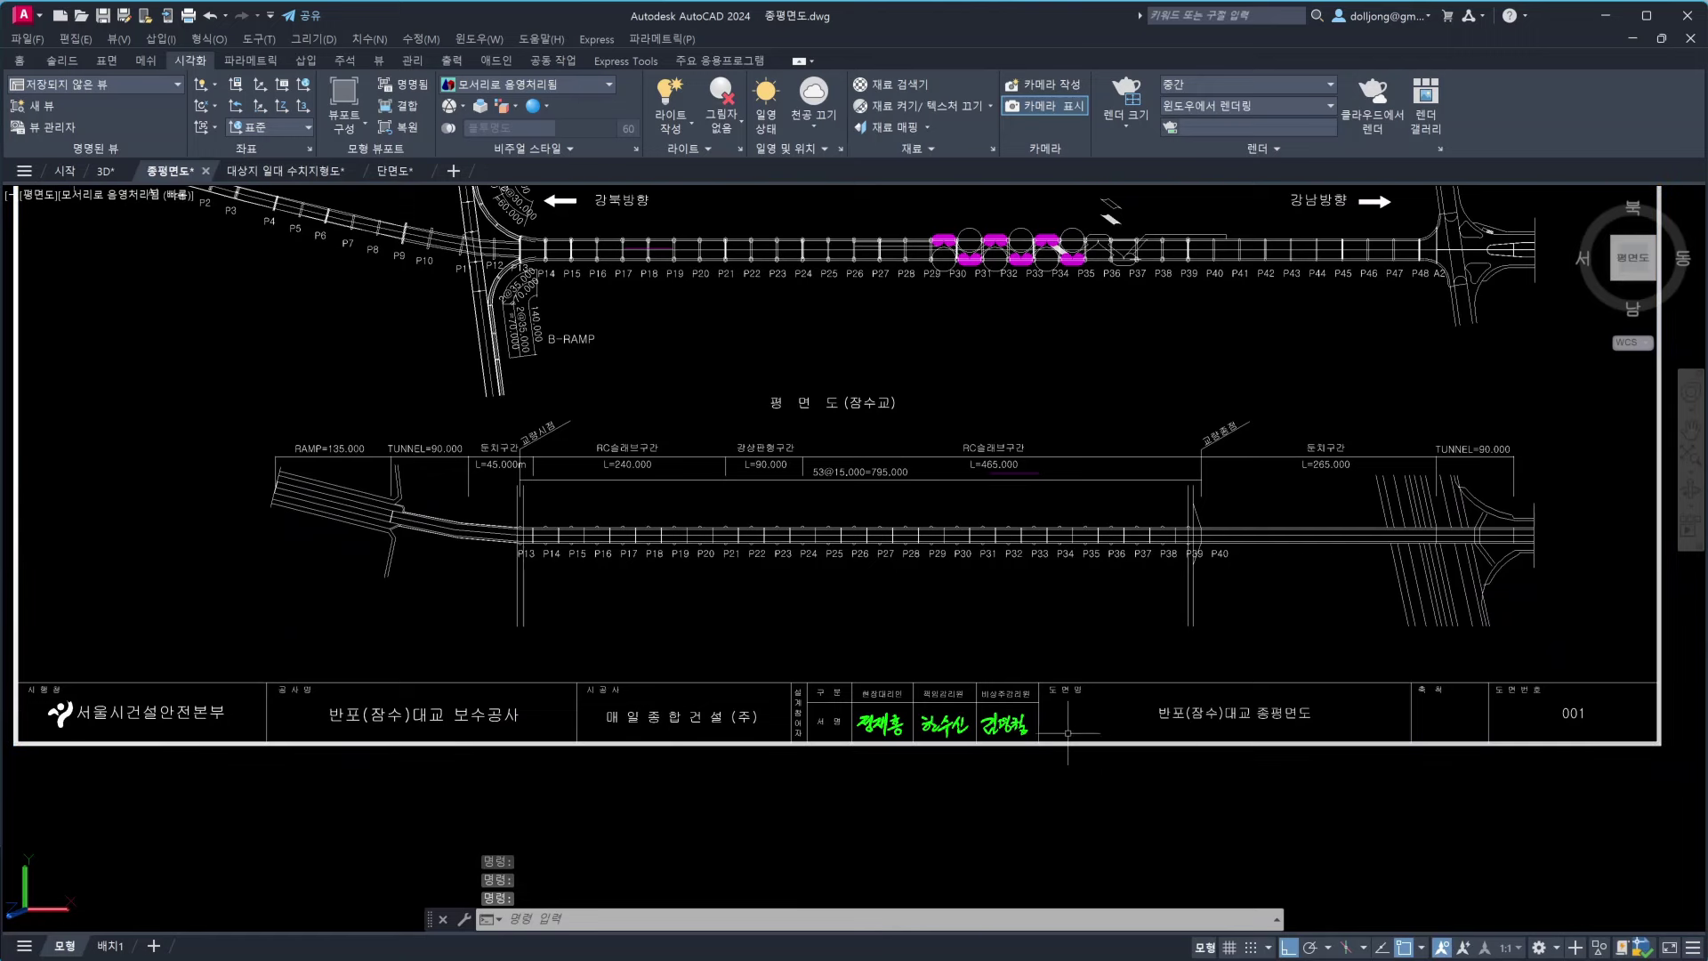
pyautogui.scroll(1, 445, 725)
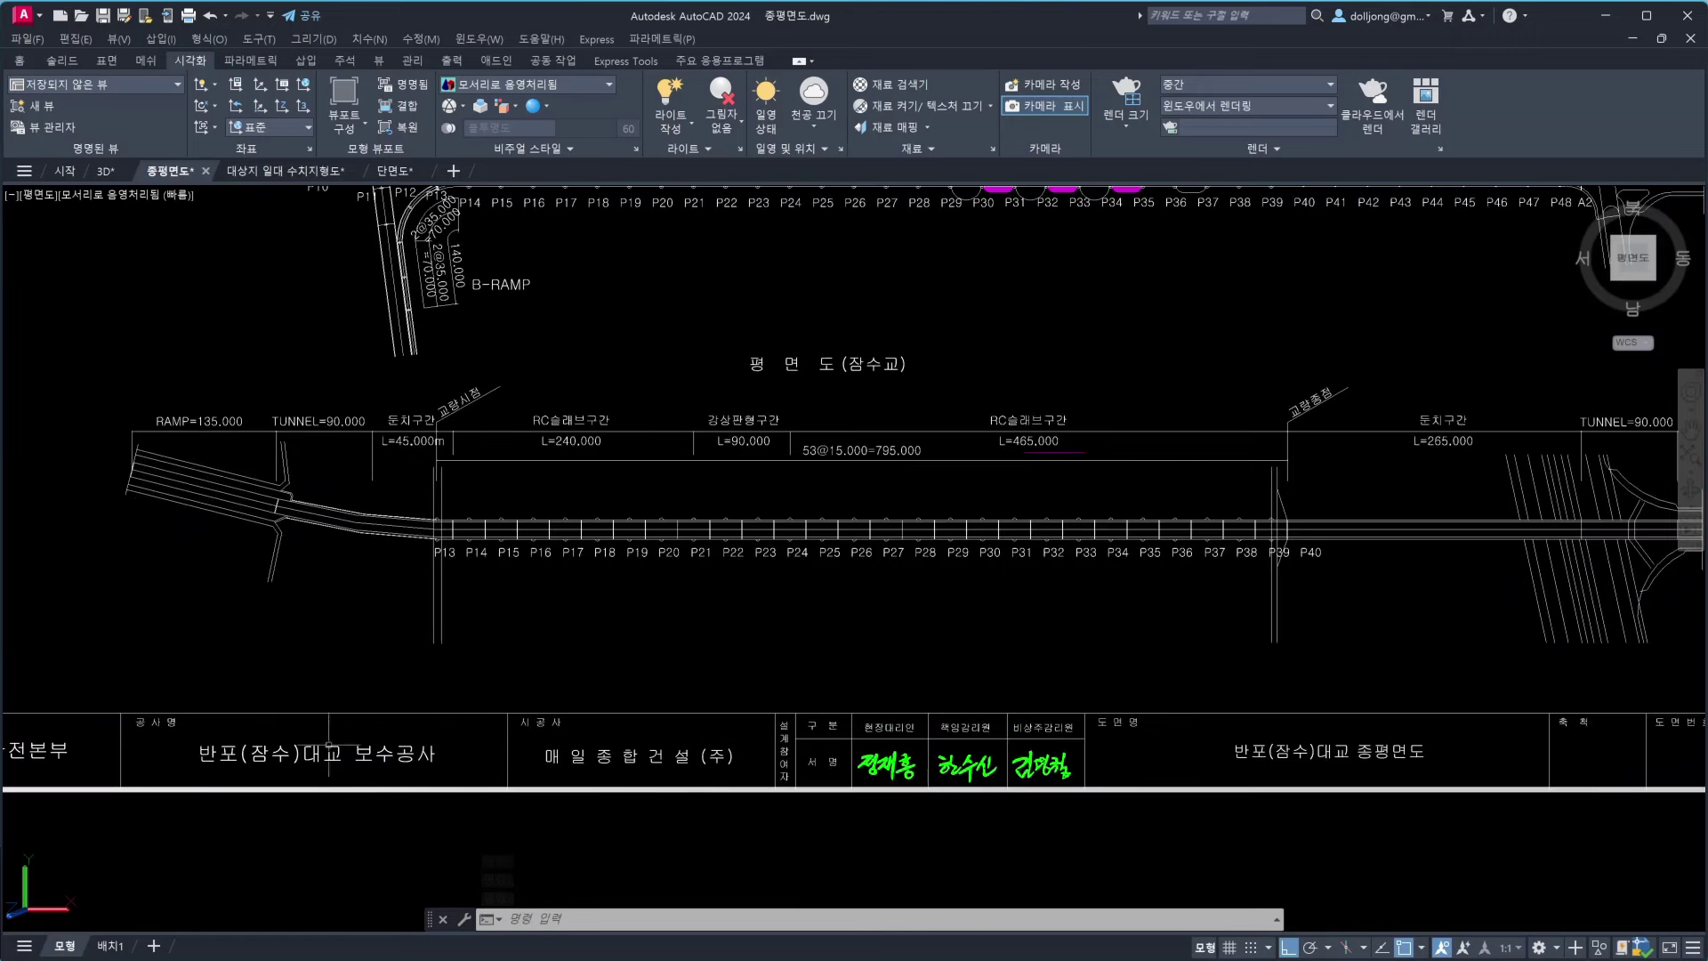
# Move past the magenta pier shapes down to the 종단면도 profile and elevation table
pyautogui.moveTo(874, 363)
pyautogui.mouseDown(button='middle')
pyautogui.moveTo(811, 464)
pyautogui.moveTo(812, 524)
pyautogui.moveTo(740, 750)
pyautogui.mouseUp(button='middle')
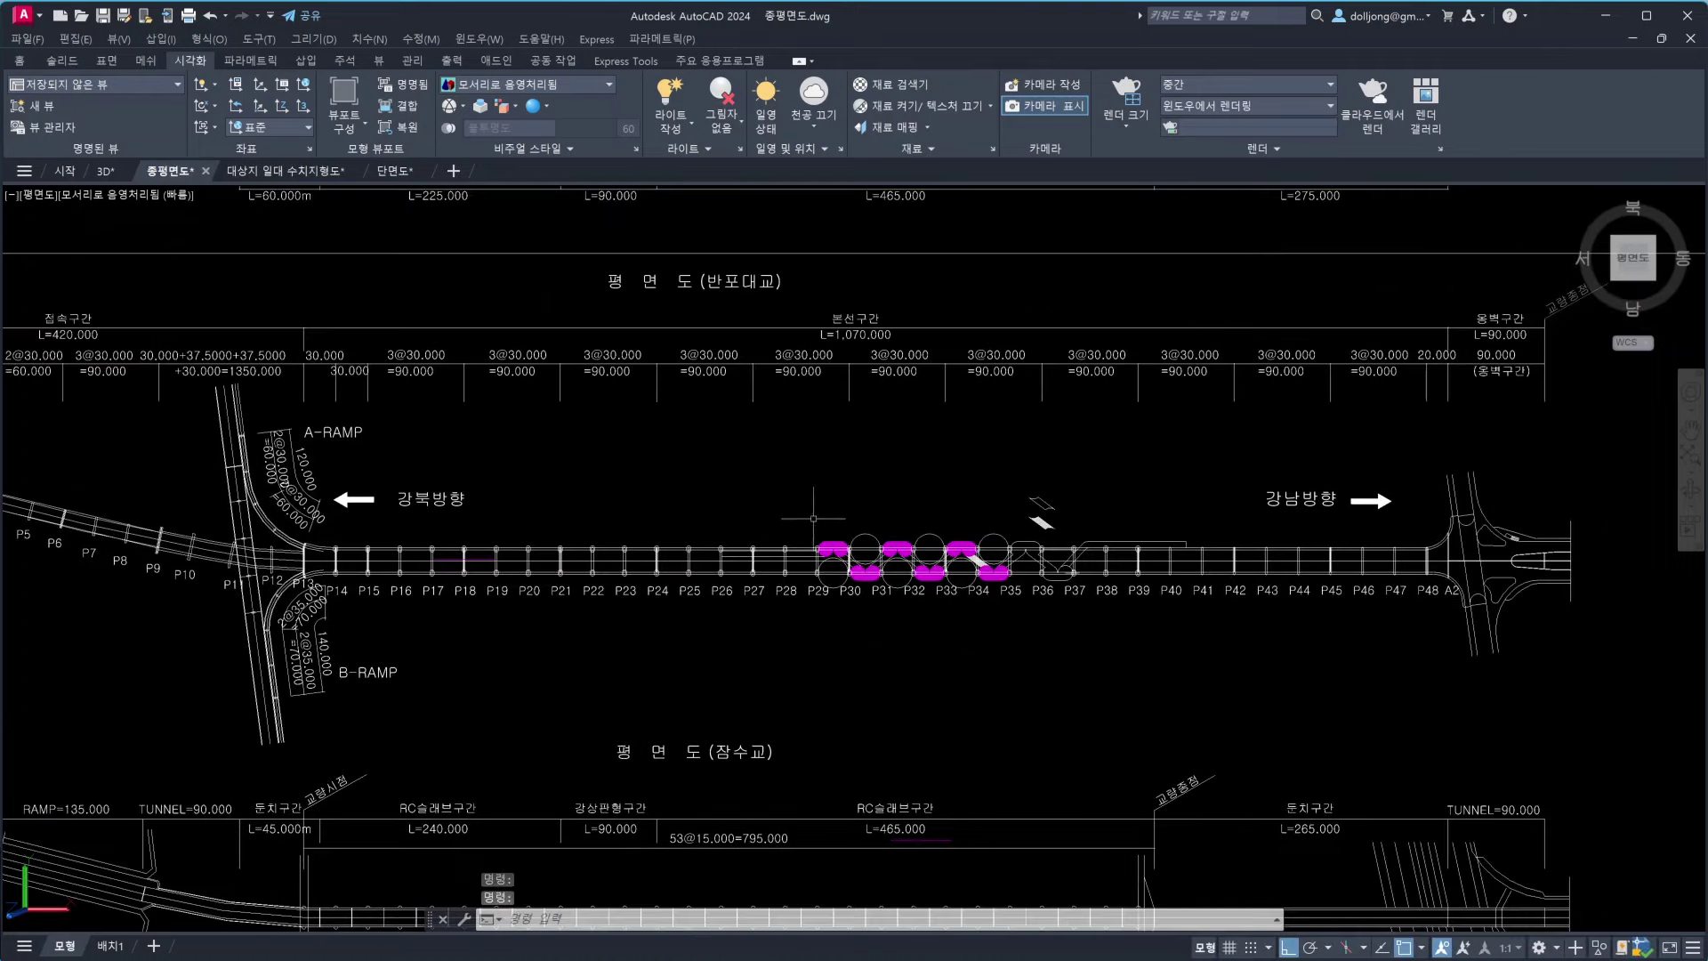
pyautogui.moveTo(812, 449)
pyautogui.mouseDown(button='middle')
pyautogui.moveTo(797, 492)
pyautogui.moveTo(908, 620)
pyautogui.mouseUp(button='middle')
pyautogui.moveTo(845, 494); pyautogui.dragTo(831, 627, button='middle')
pyautogui.moveTo(959, 209); pyautogui.dragTo(948, 677, button='middle')
pyautogui.moveTo(972, 528)
pyautogui.mouseDown(button='middle')
pyautogui.moveTo(917, 576)
pyautogui.moveTo(1031, 583)
pyautogui.mouseUp(button='middle')
pyautogui.scroll(1, 915, 578)
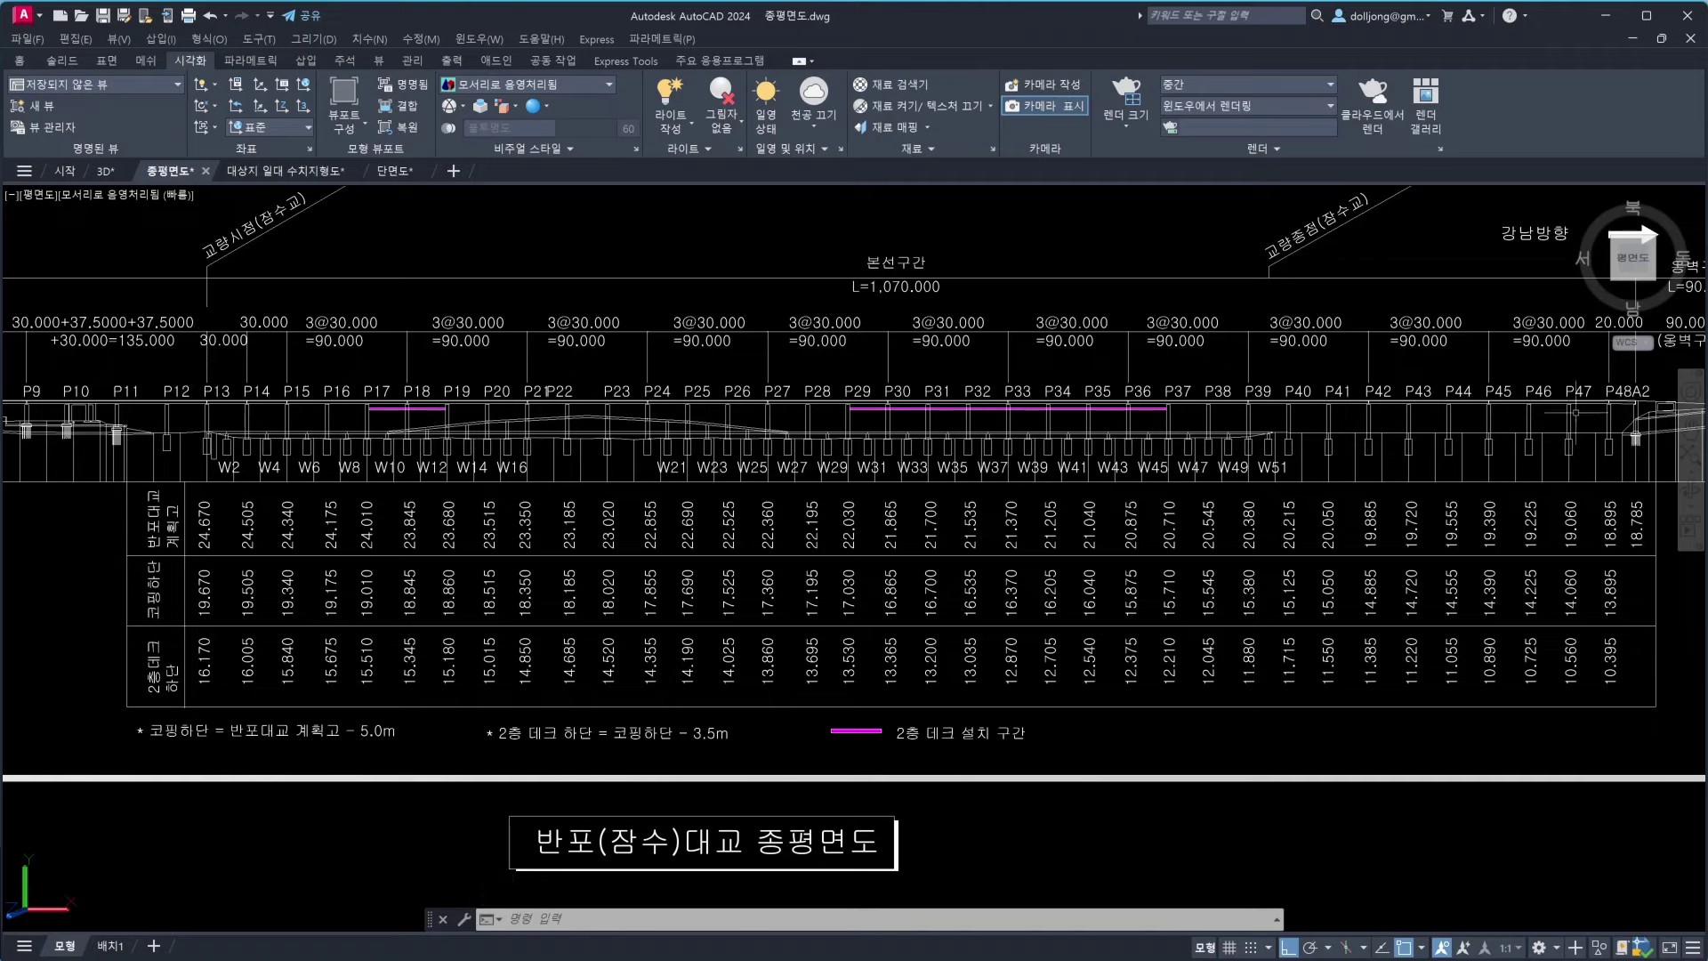
# Centre and zoom the view on the profile's per-pier elevation table
pyautogui.scroll(2, 672, 391)
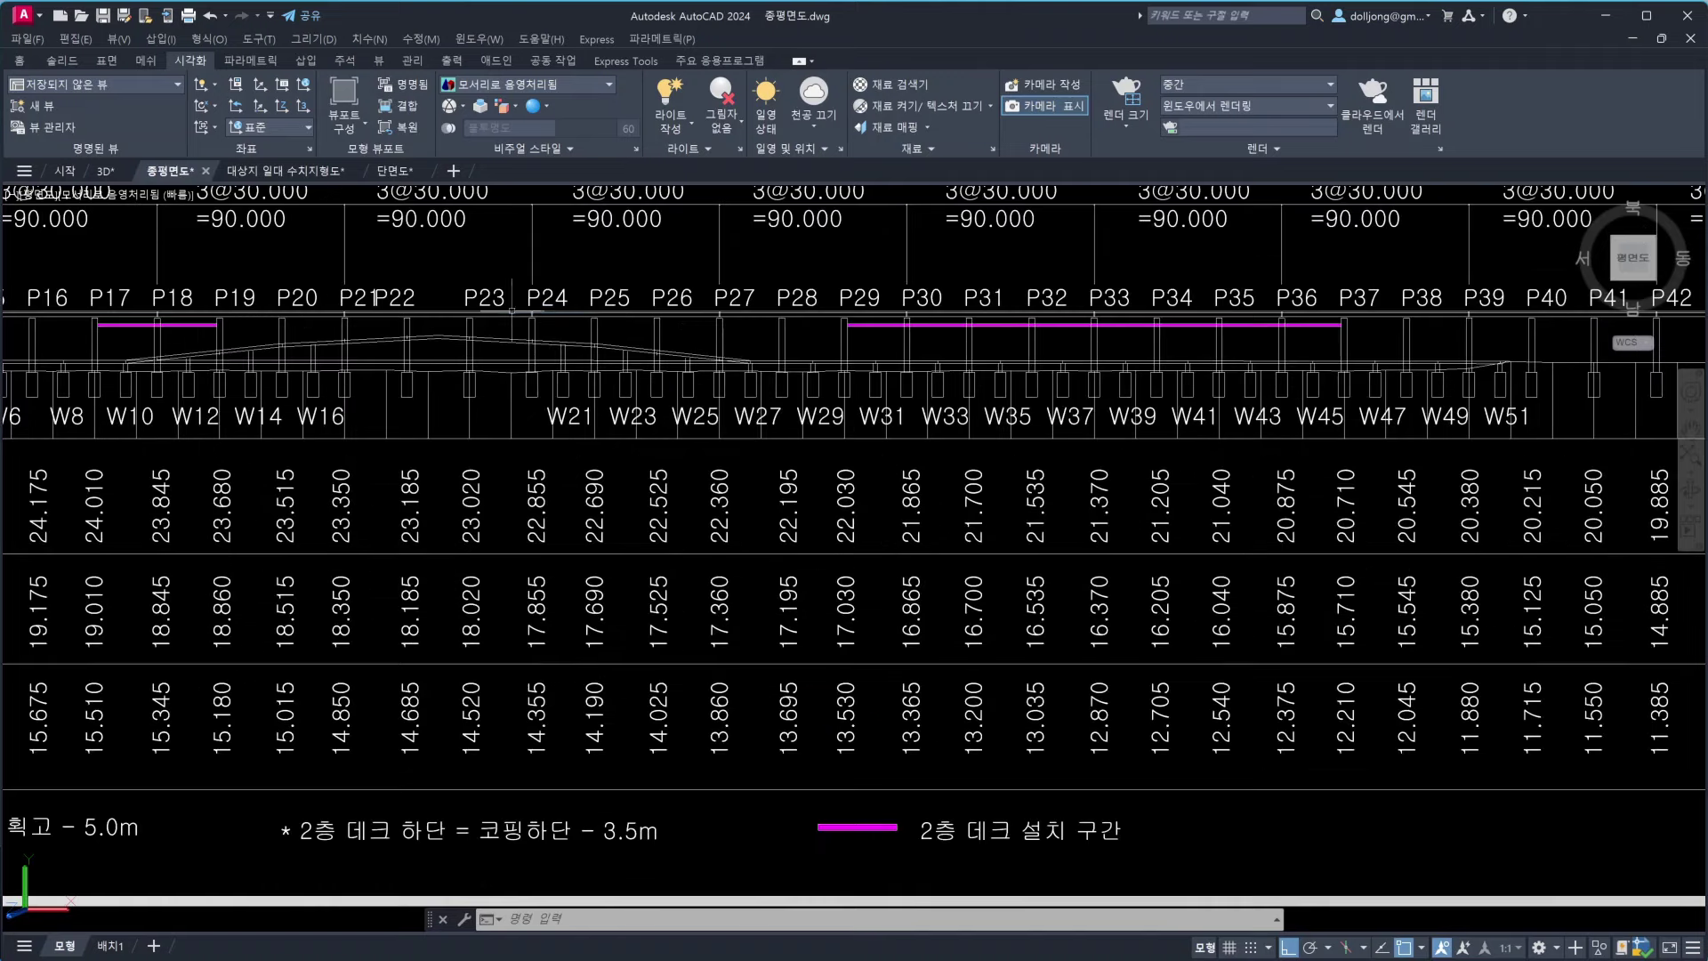
pyautogui.scroll(-3, 854, 559)
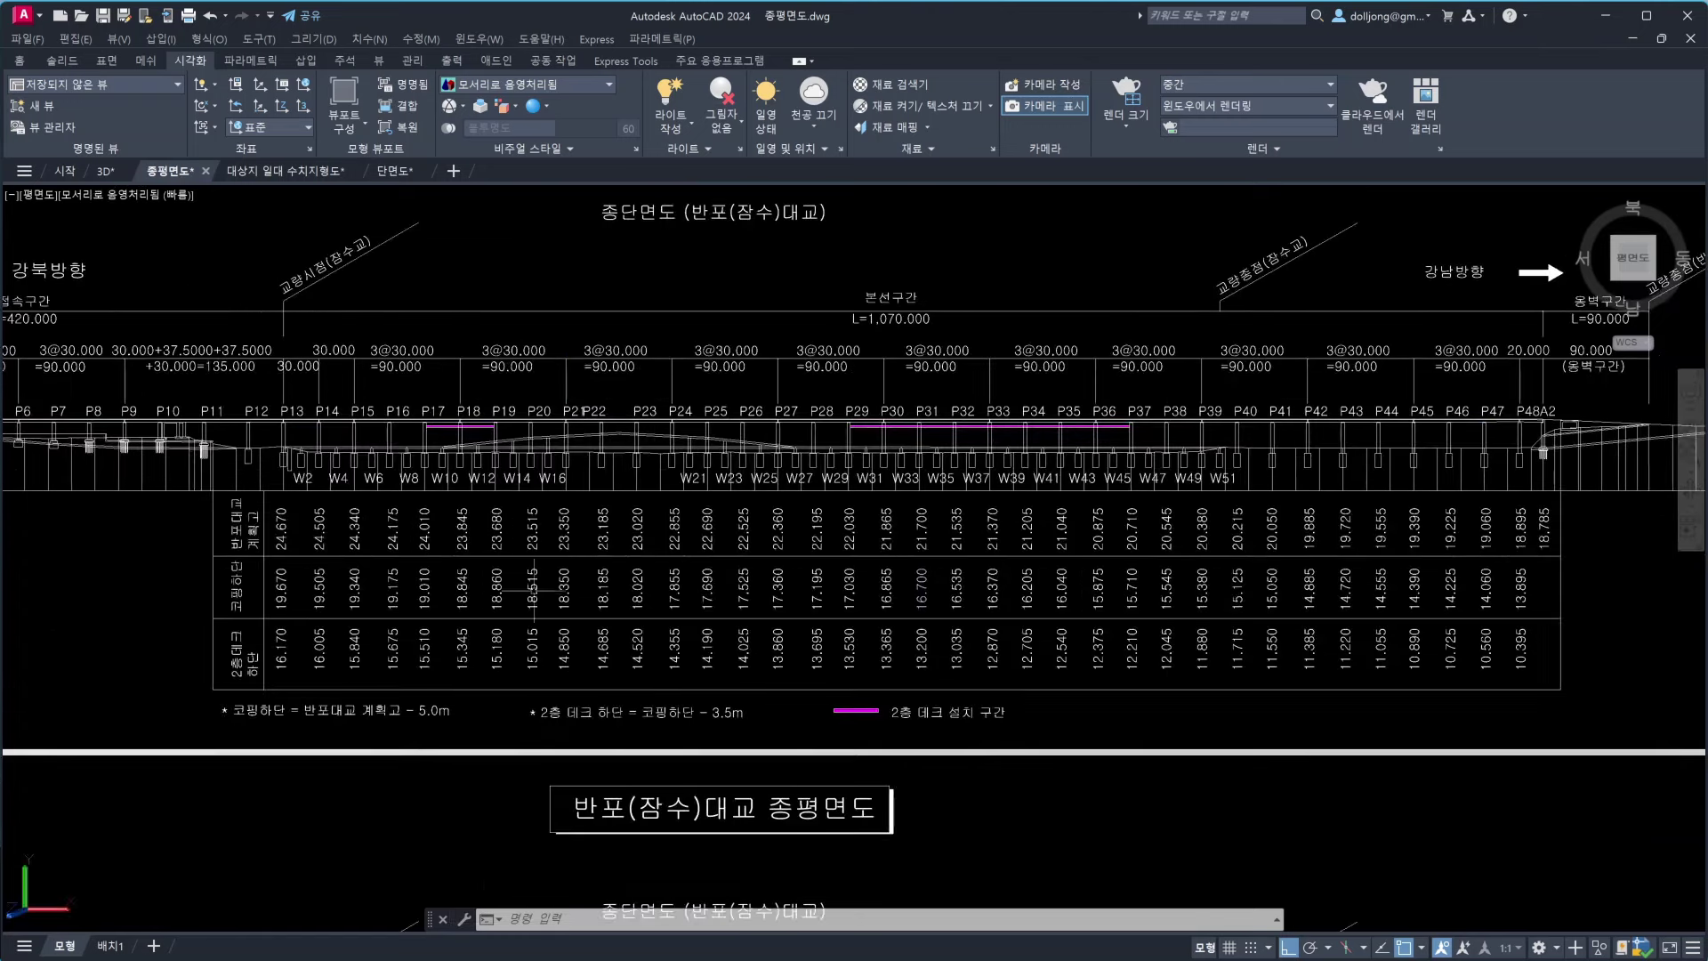
pyautogui.scroll(1, 889, 800)
pyautogui.moveTo(120, 296); pyautogui.dragTo(289, 509, button='middle')
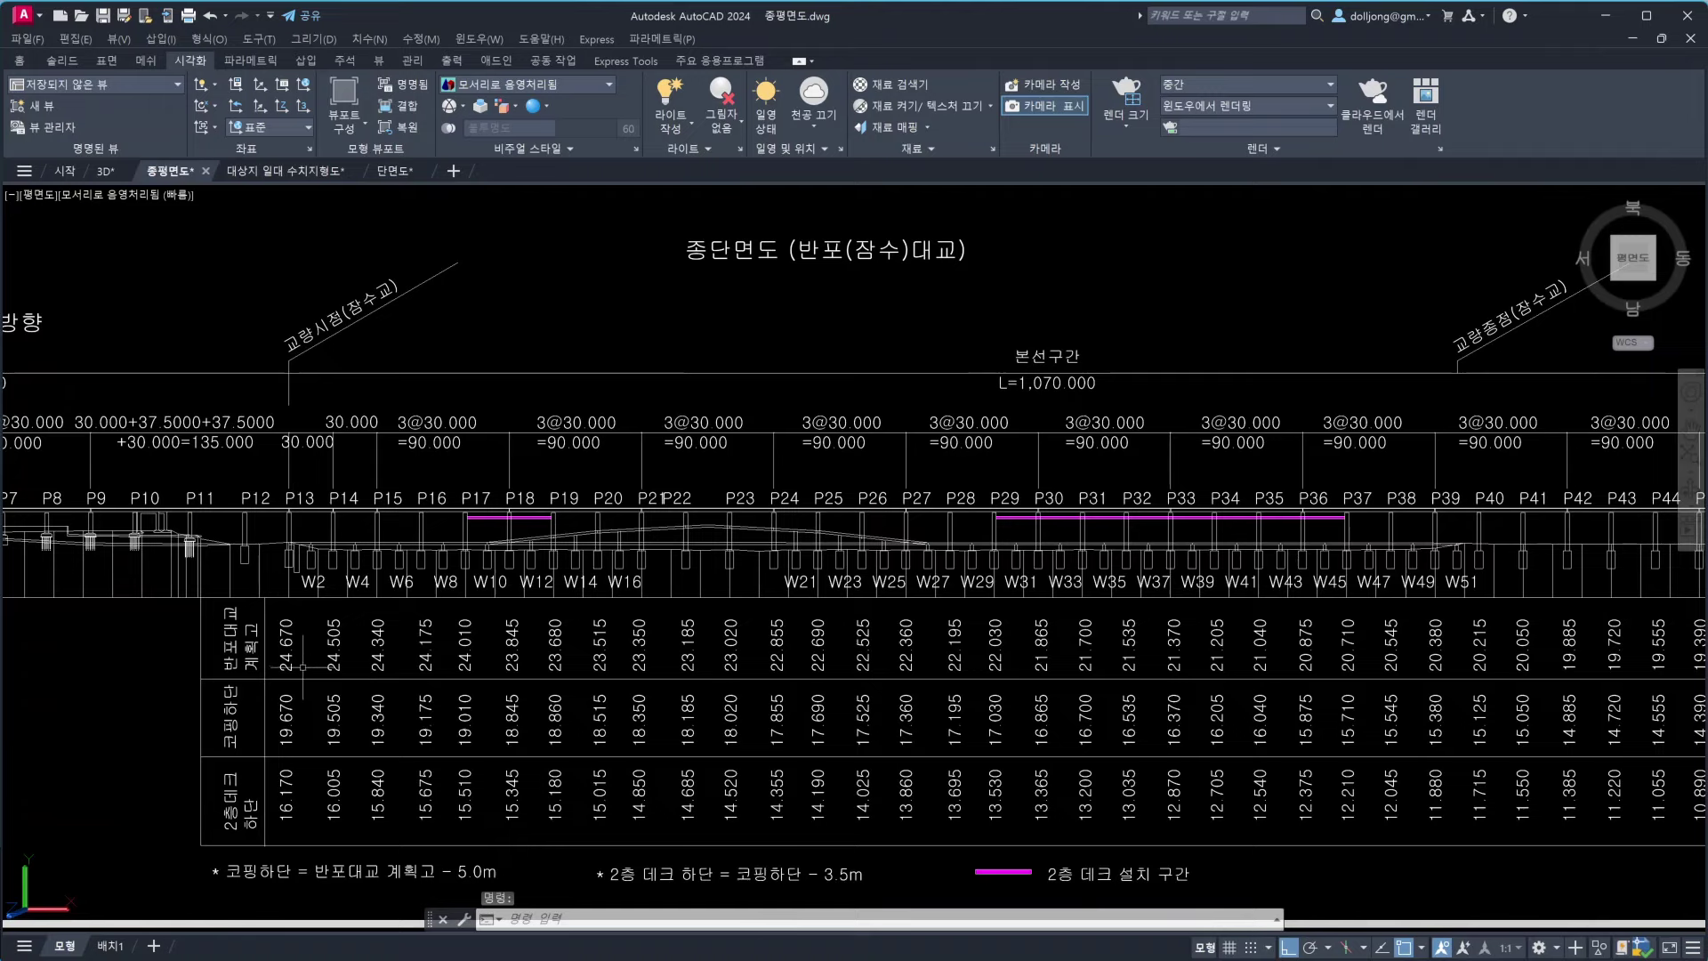
pyautogui.scroll(1, 303, 662)
pyautogui.scroll(-2, 196, 662)
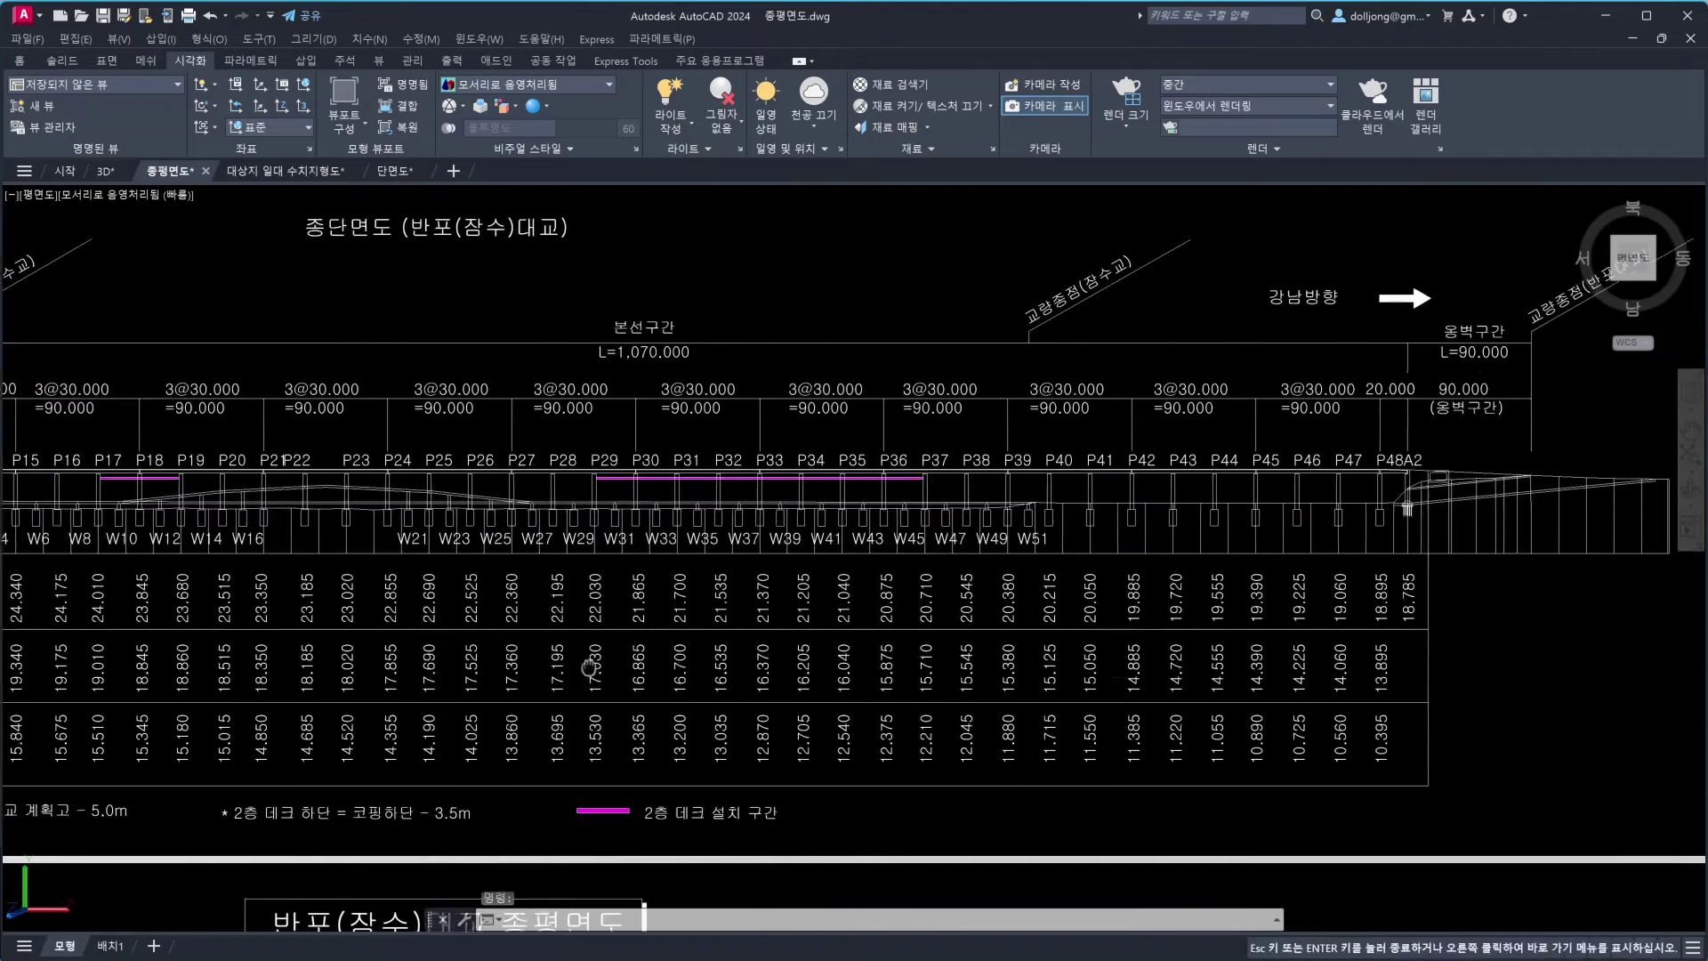
pyautogui.scroll(1, 1369, 635)
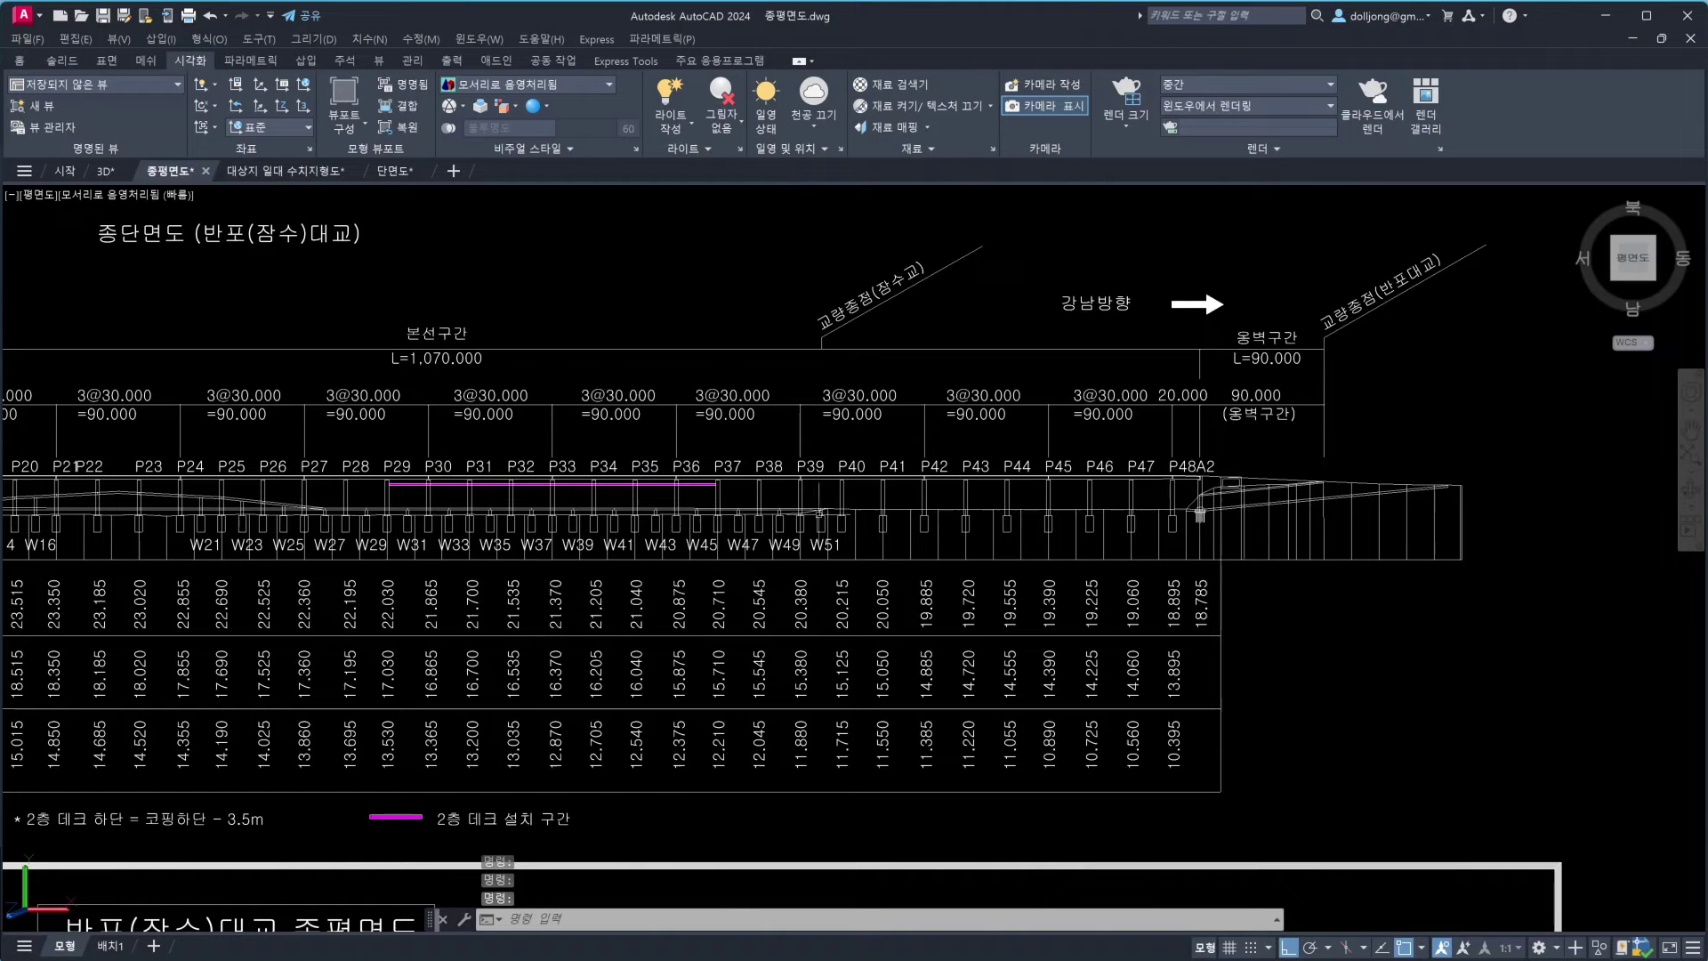
pyautogui.scroll(1, 856, 559)
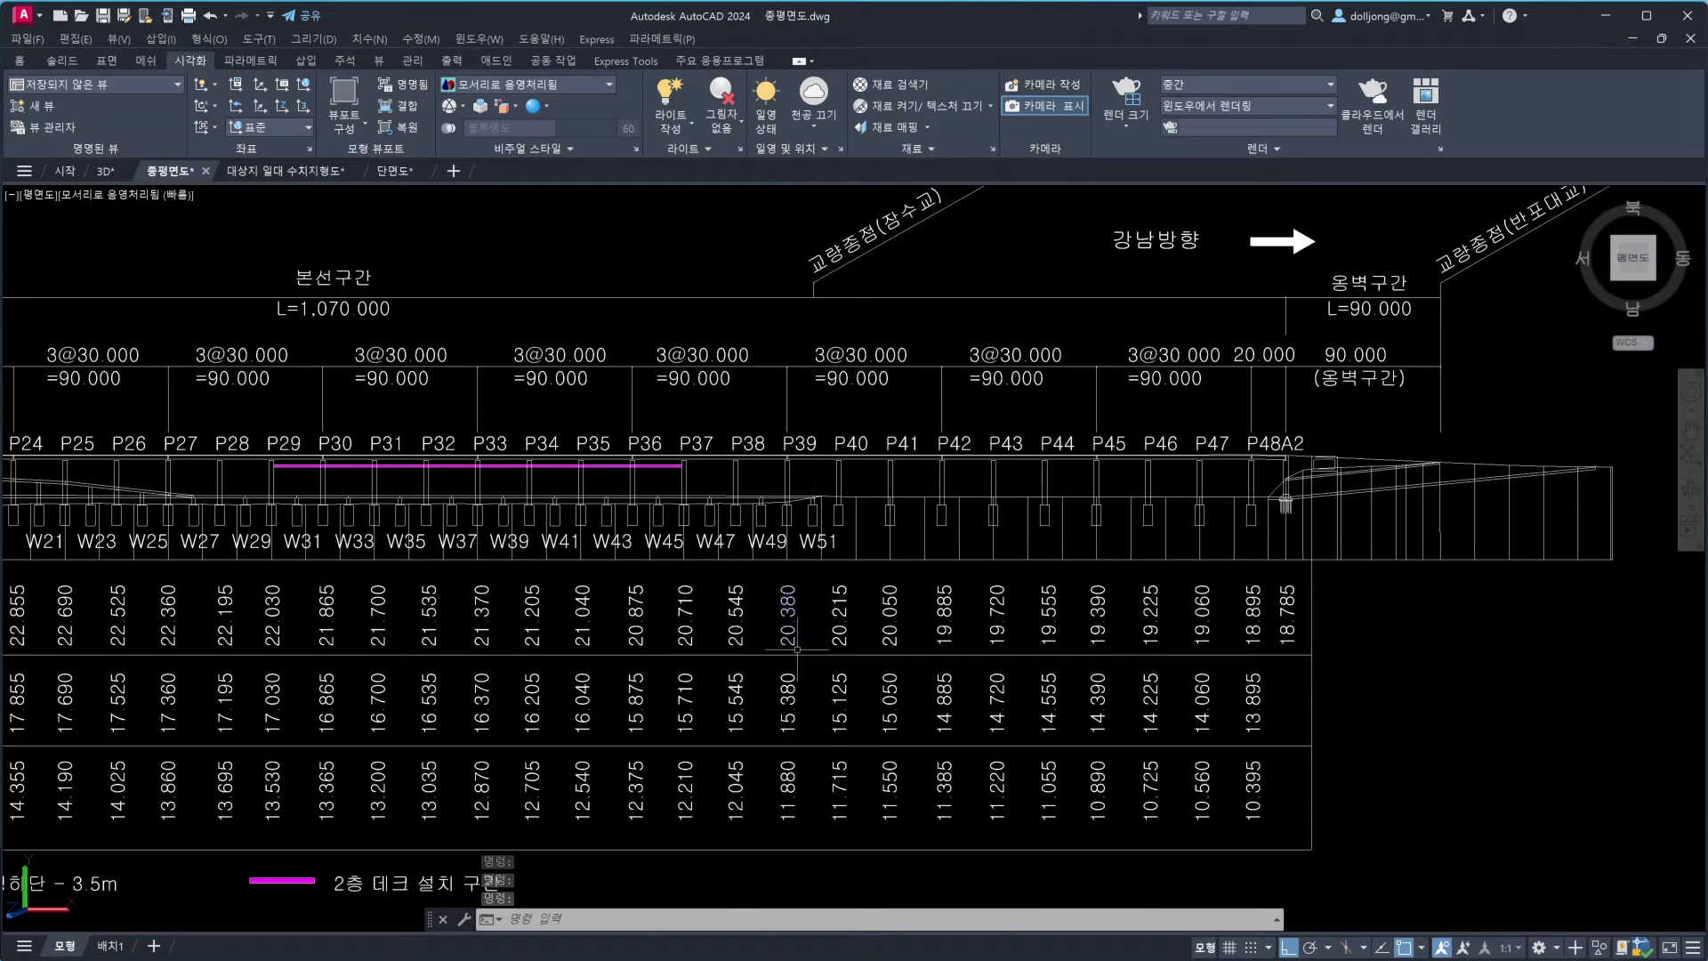
pyautogui.scroll(-2, 794, 635)
pyautogui.scroll(1, 734, 636)
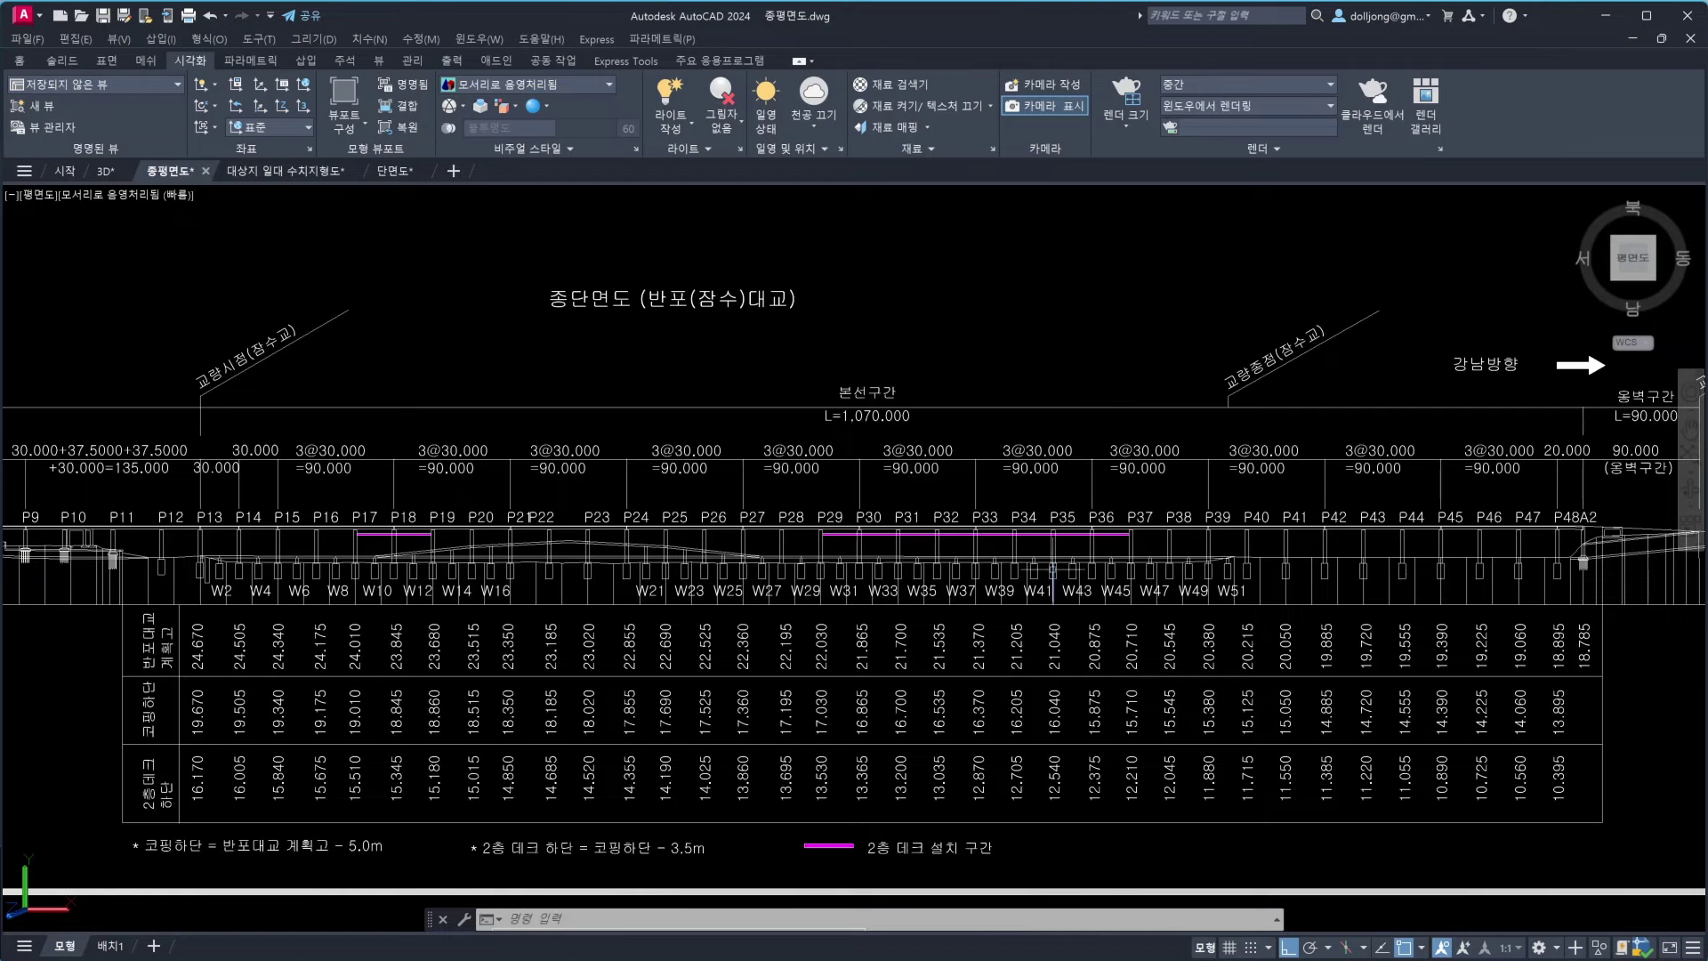
# Pan across piers P8–P16 and row labels down to the coping and 2nd-deck notes
pyautogui.moveTo(1052, 569); pyautogui.dragTo(1058, 510, button='middle')
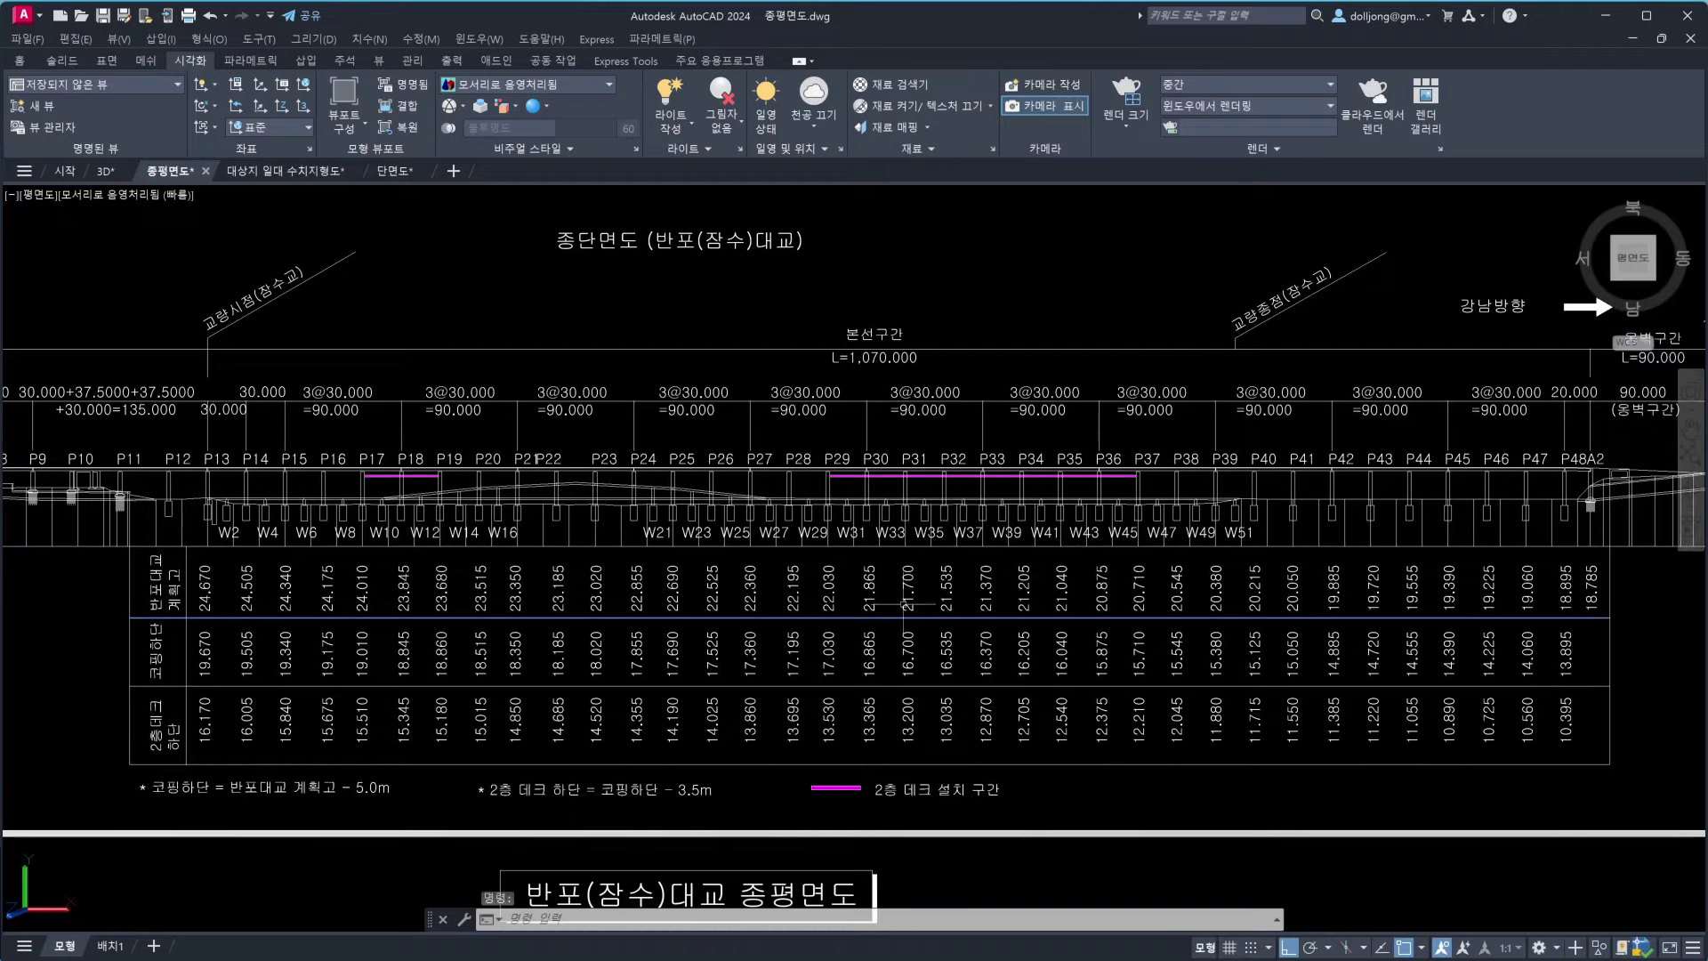
pyautogui.moveTo(910, 509)
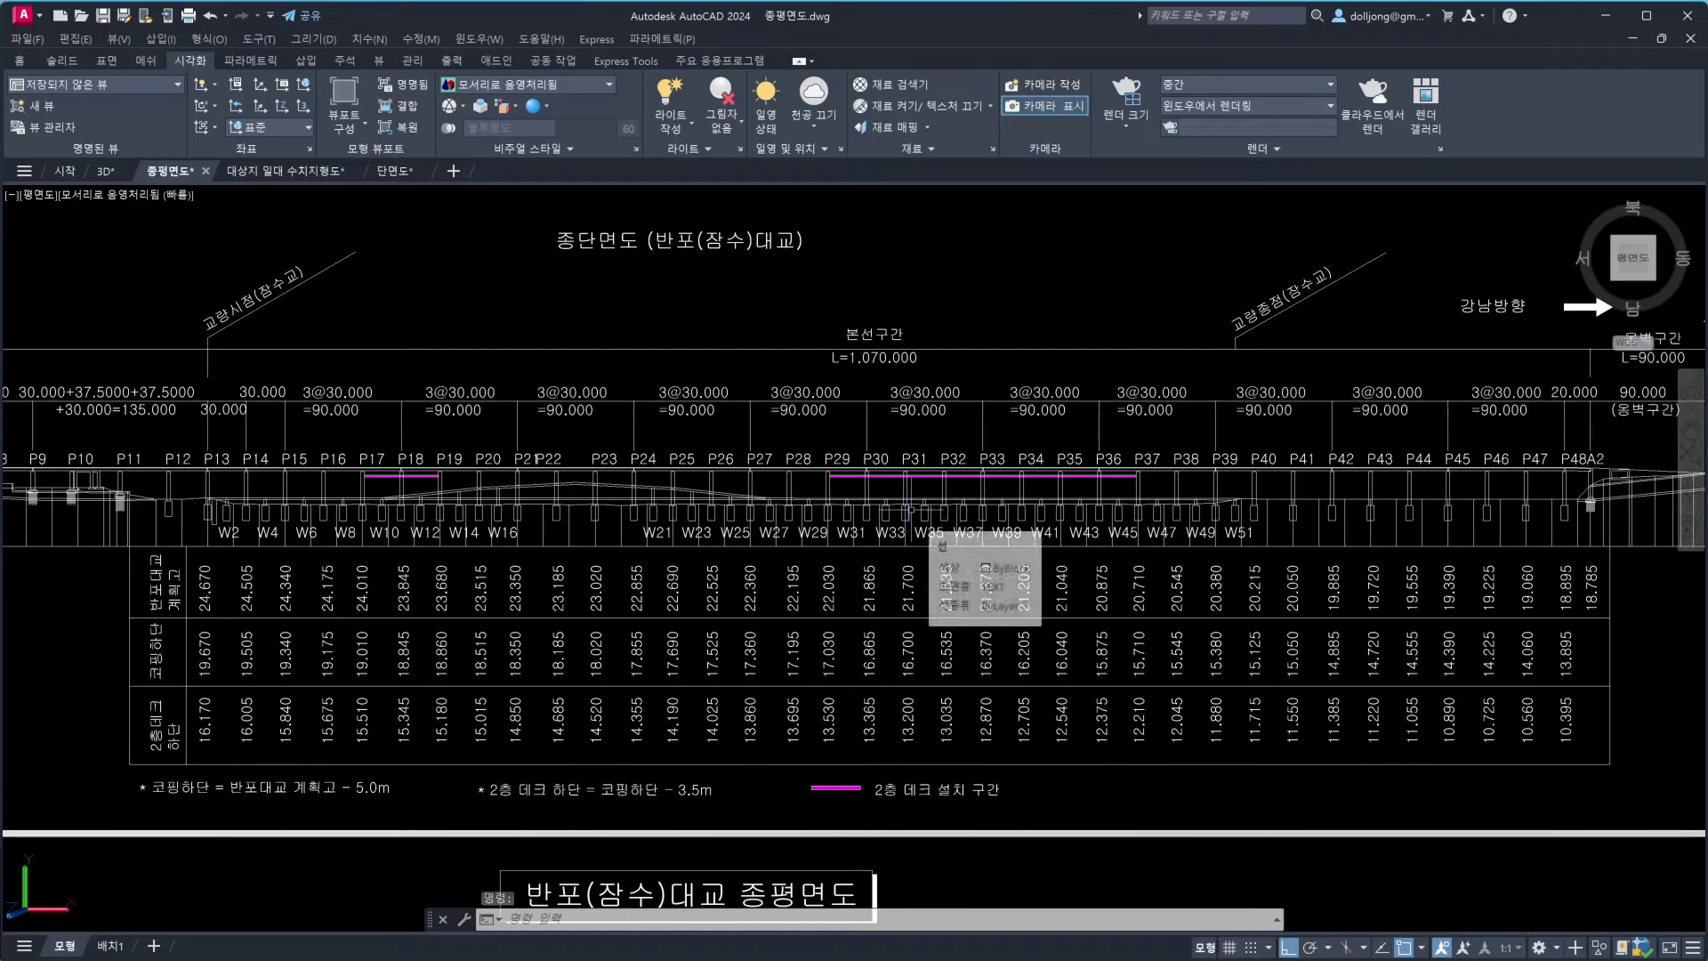
pyautogui.scroll(1, 909, 510)
pyautogui.moveTo(935, 487); pyautogui.dragTo(899, 572, button='middle')
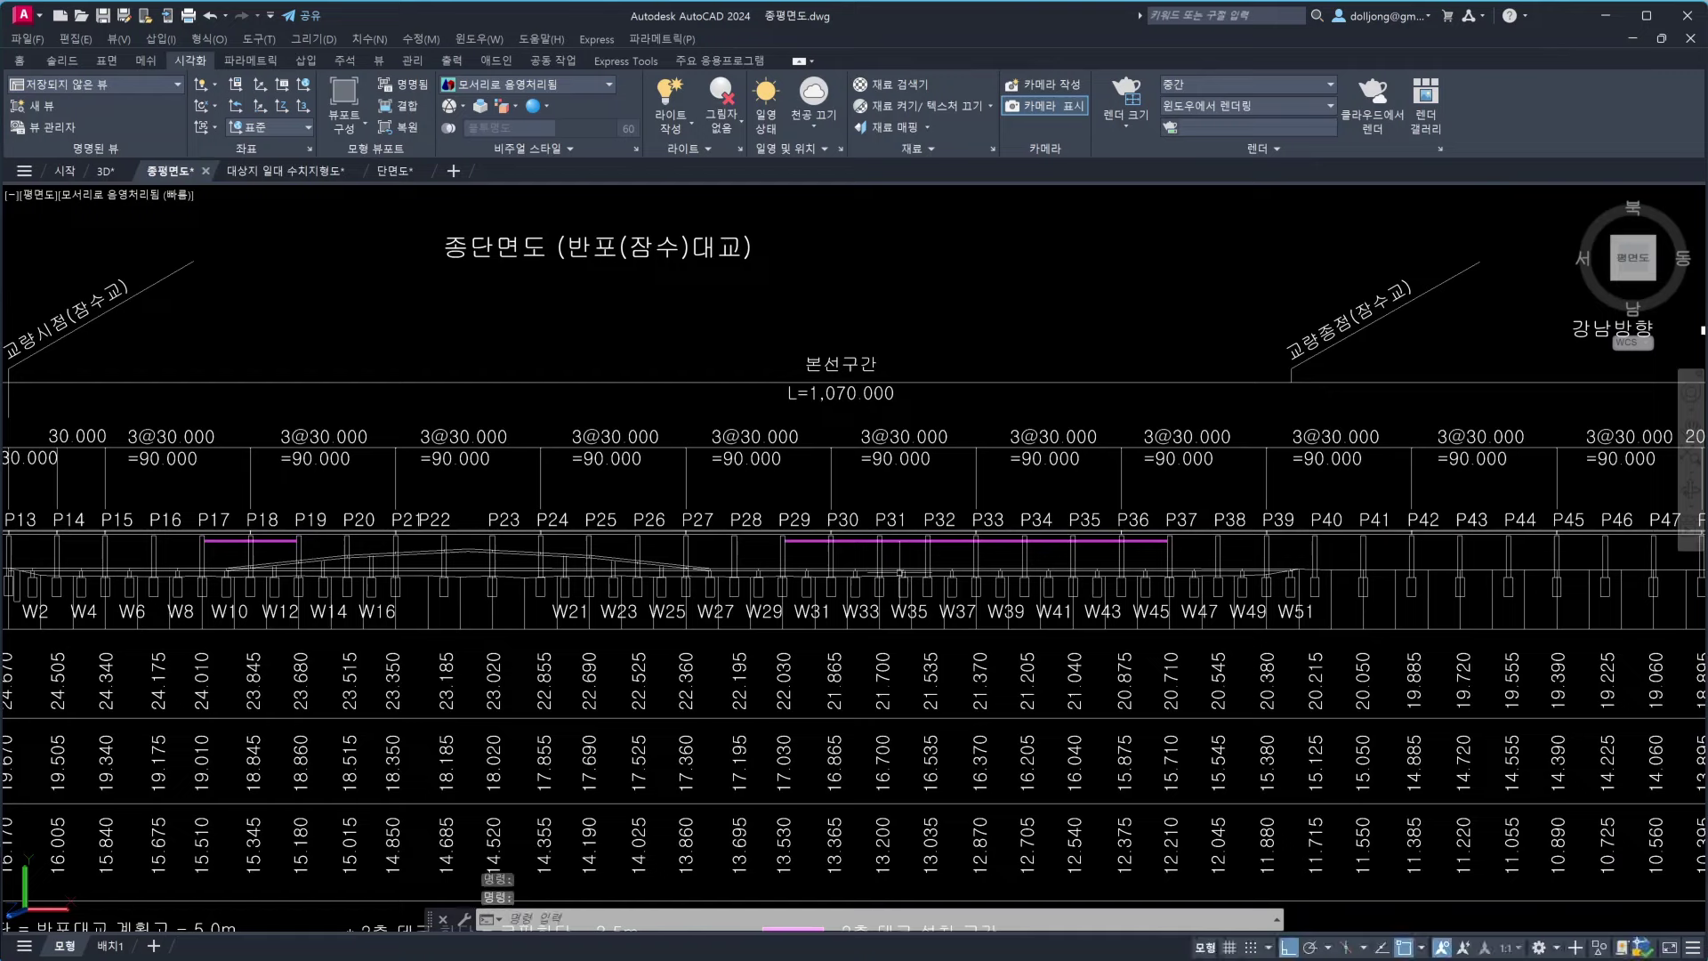
pyautogui.scroll(1, 900, 571)
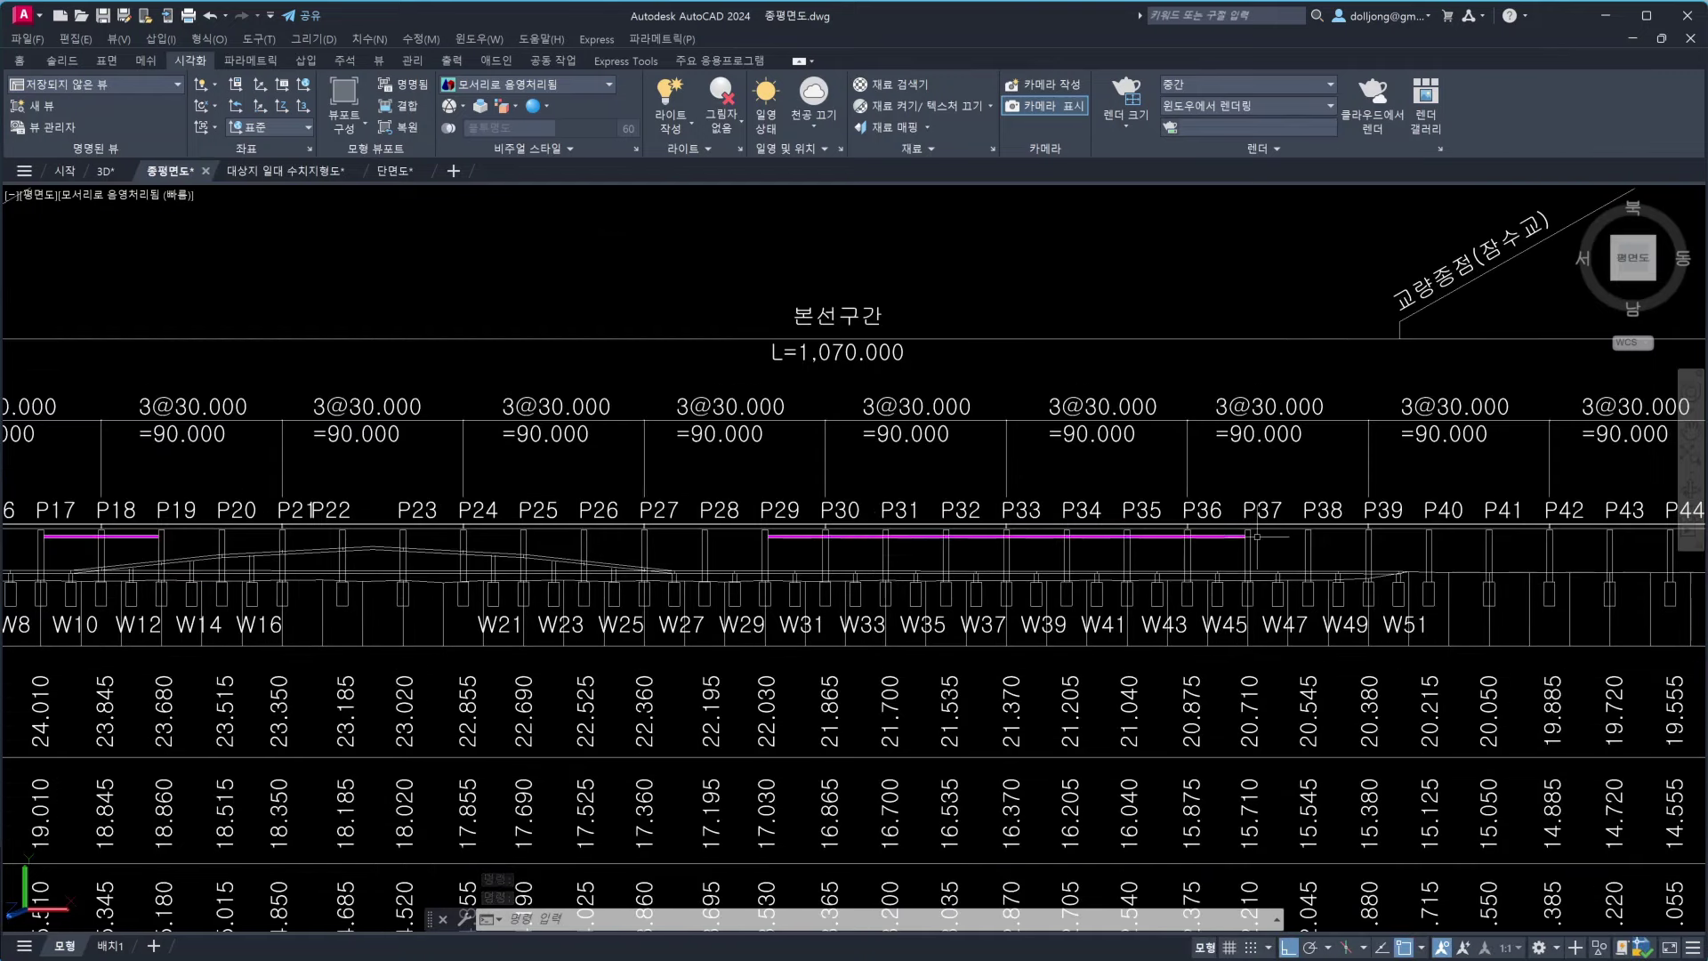
pyautogui.moveTo(341, 608); pyautogui.dragTo(873, 562, button='middle')
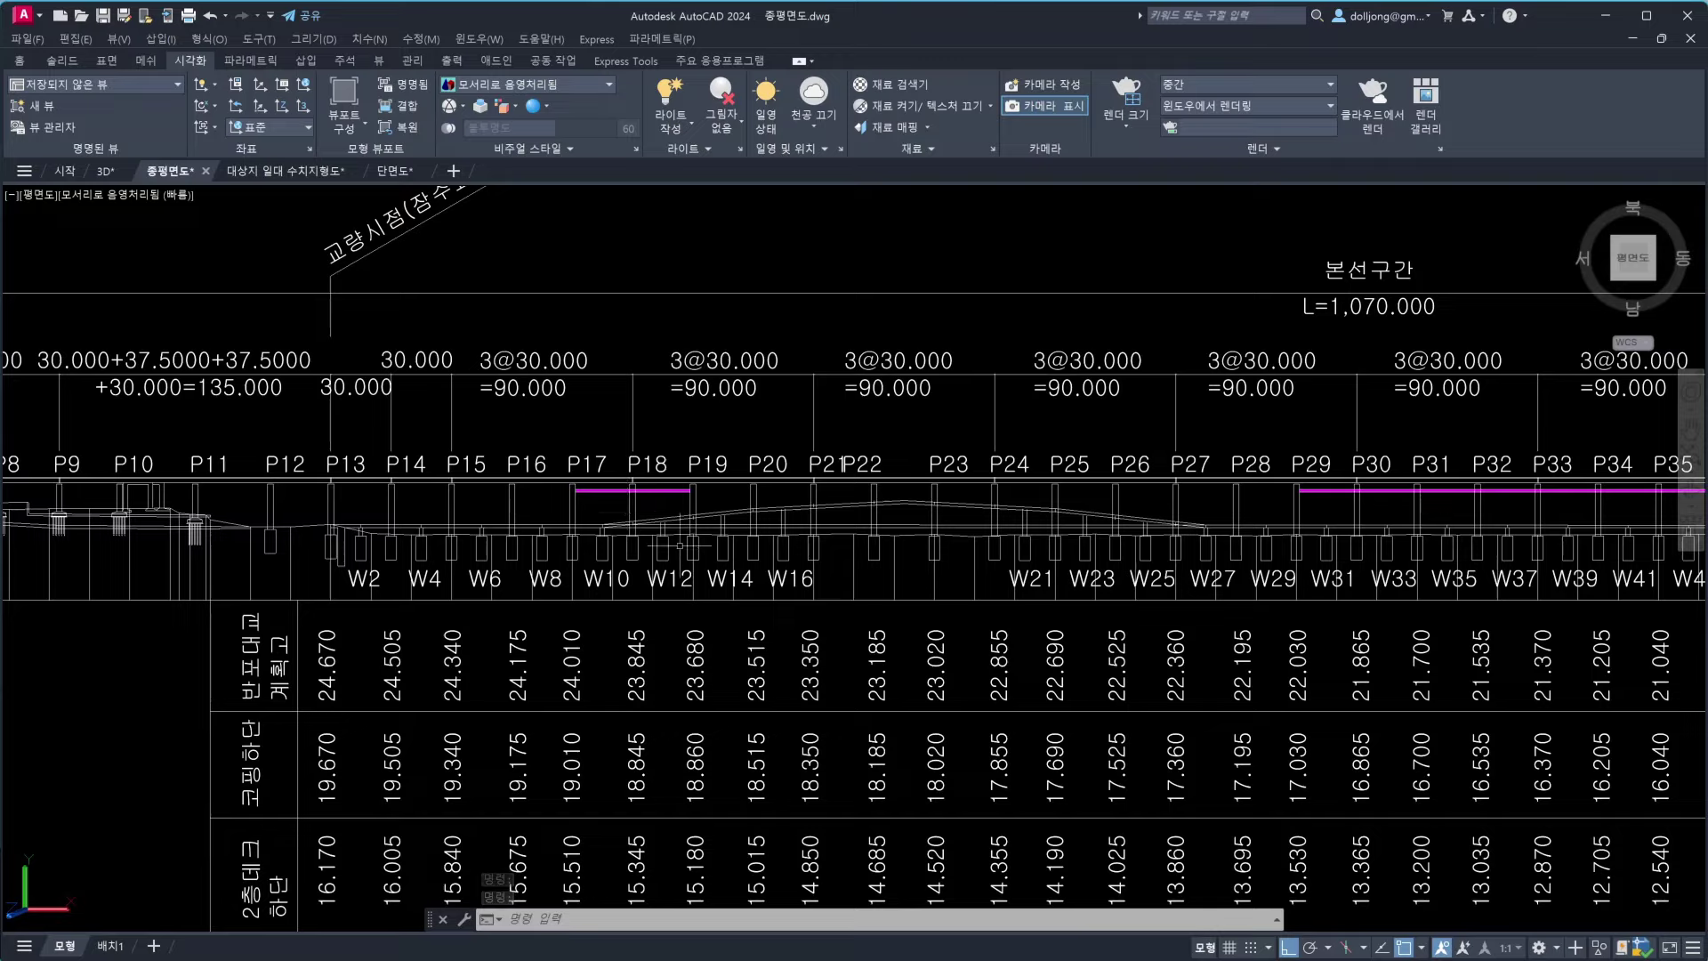
pyautogui.moveTo(680, 545); pyautogui.dragTo(634, 467, button='middle')
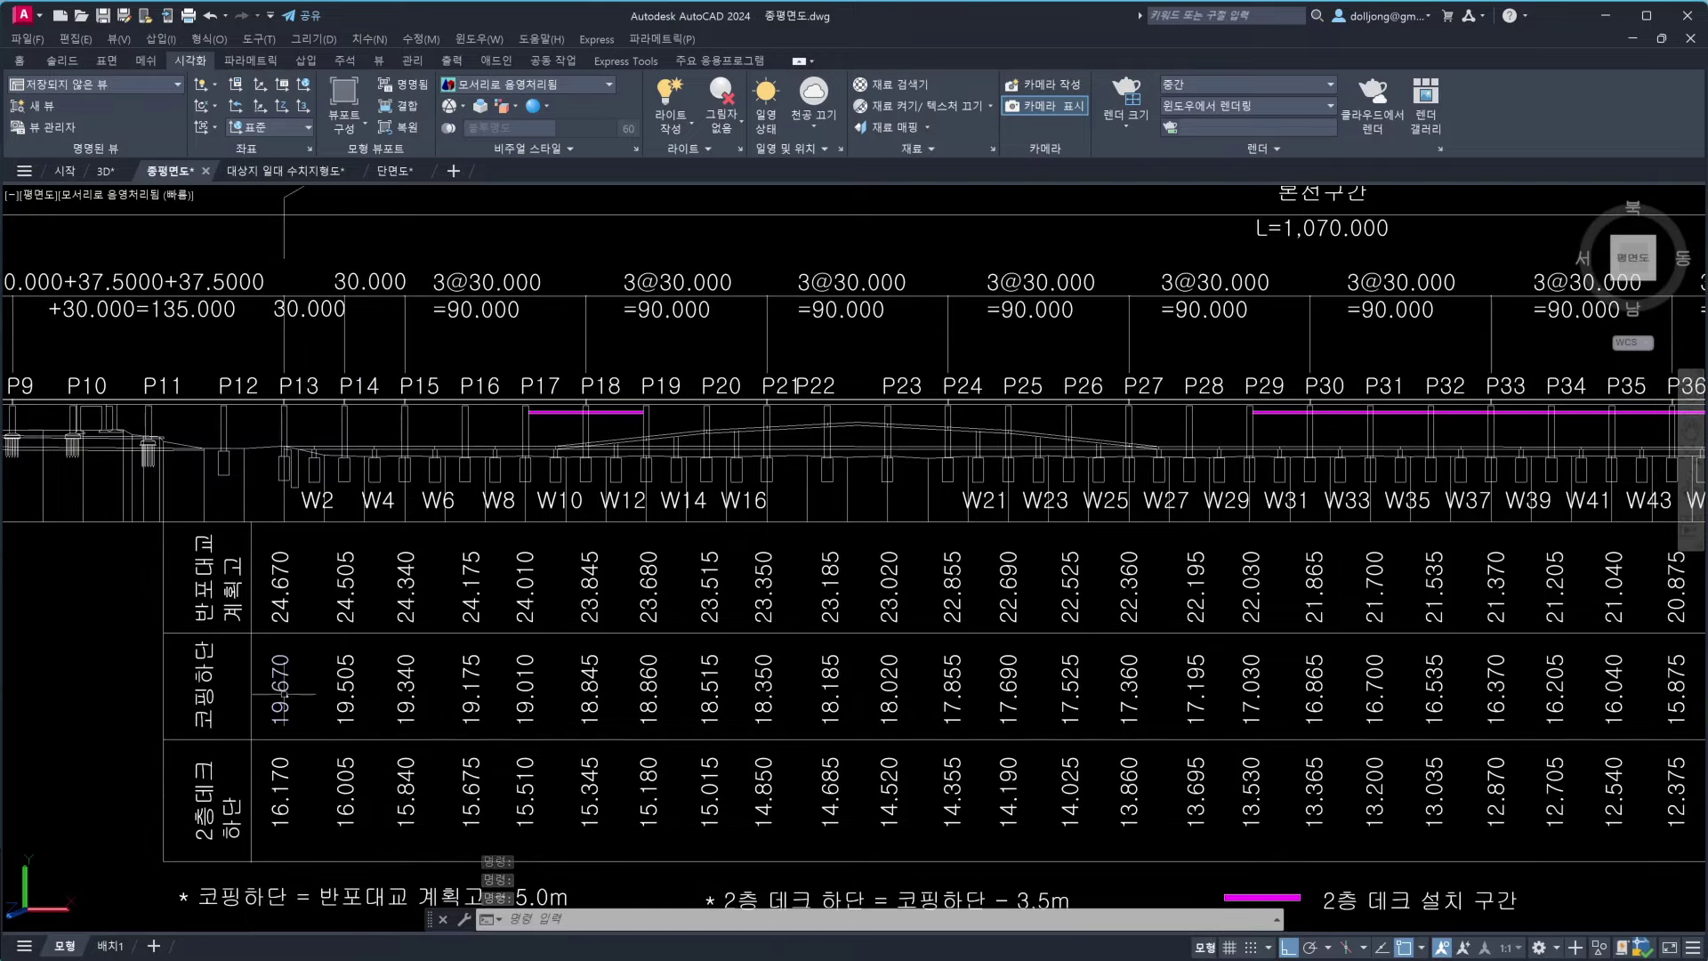
pyautogui.scroll(-2, 856, 558)
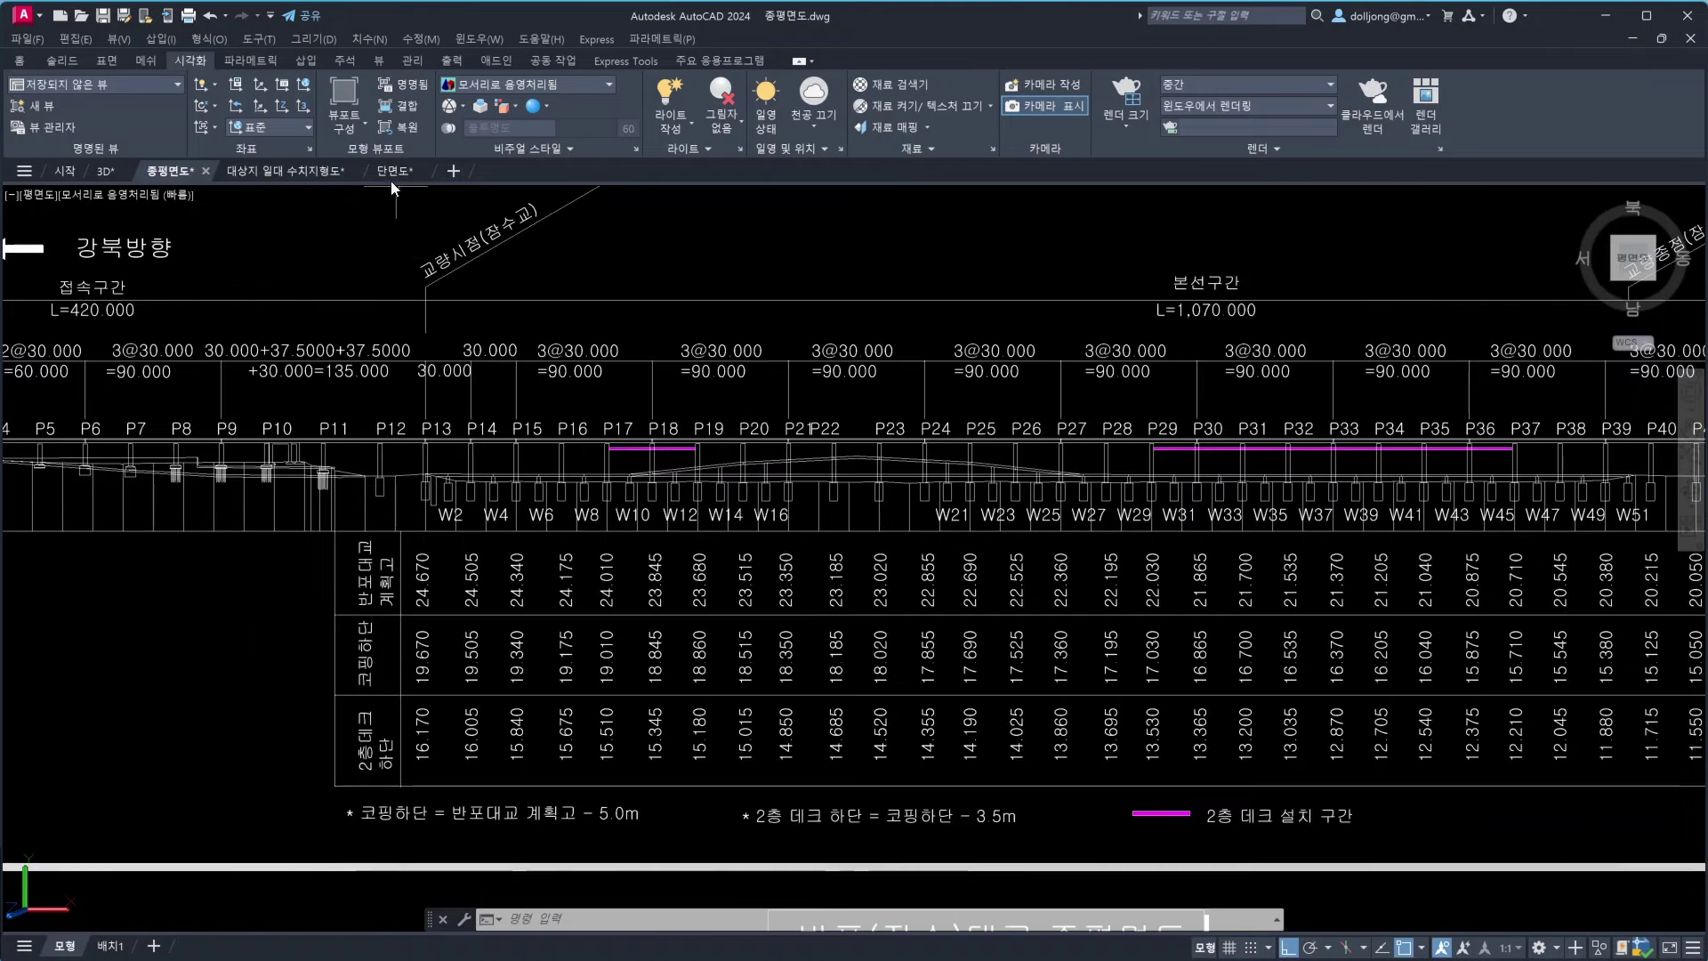
# Zoom into the 단면도 A/B ramp pier section with 25.000 deck width, then clear the red markup
pyautogui.click(389, 175)
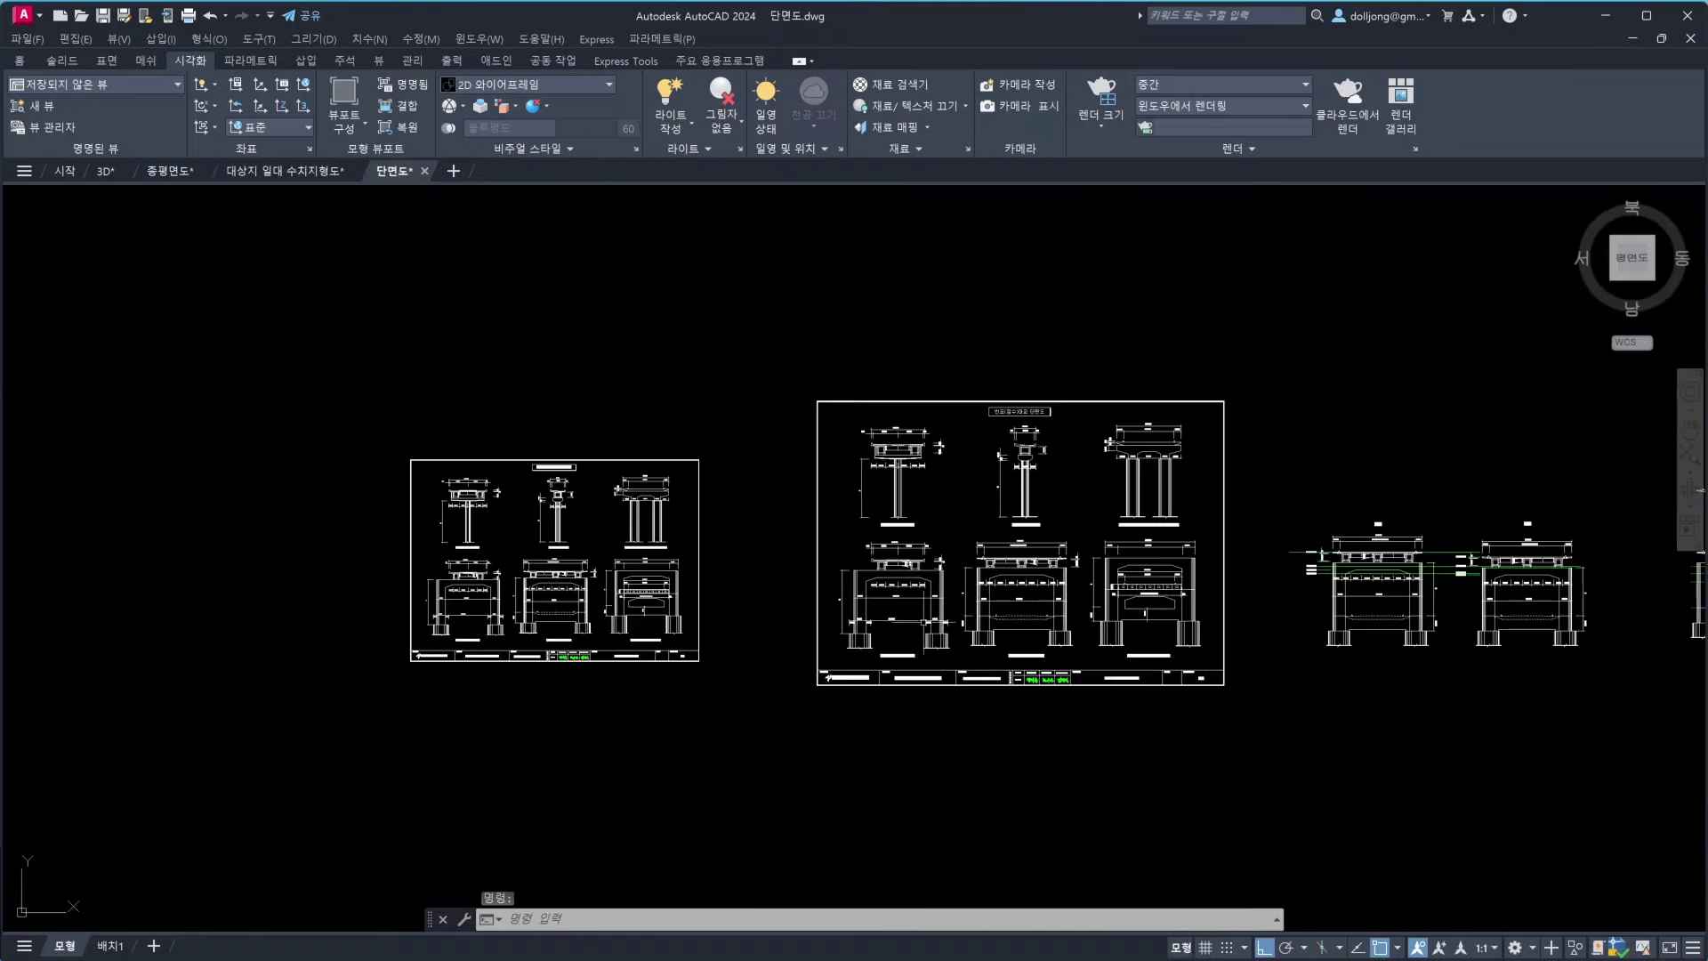
pyautogui.scroll(4, 929, 527)
pyautogui.scroll(3, 929, 527)
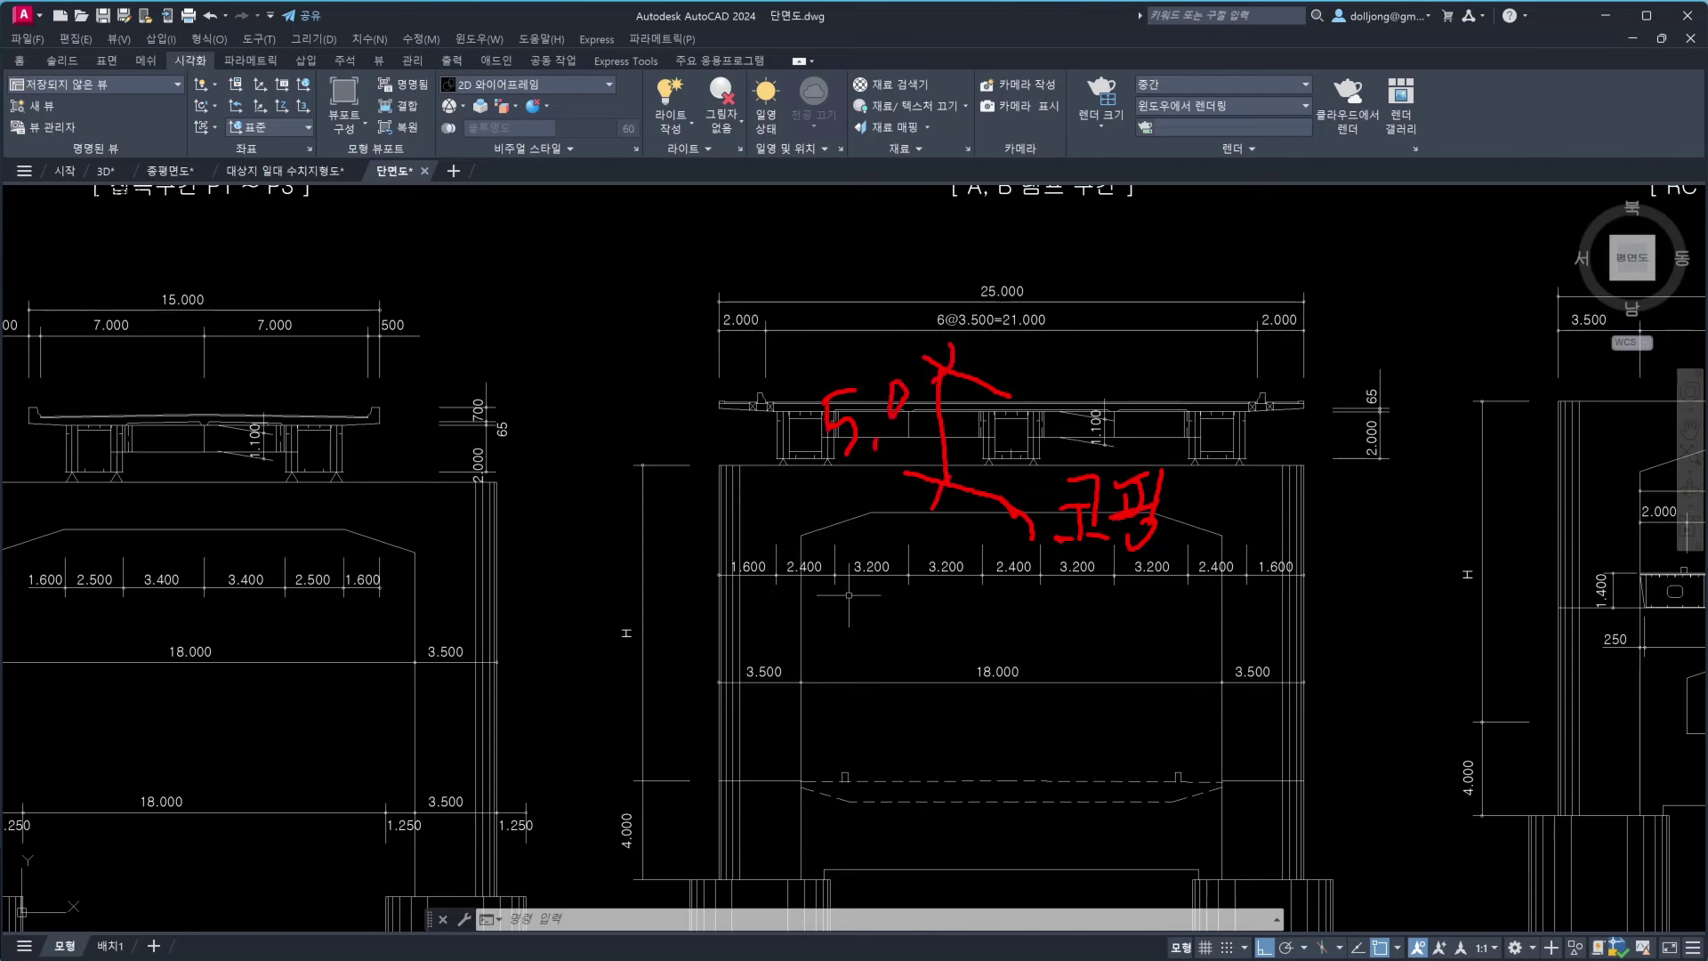
pyautogui.press('Escape')
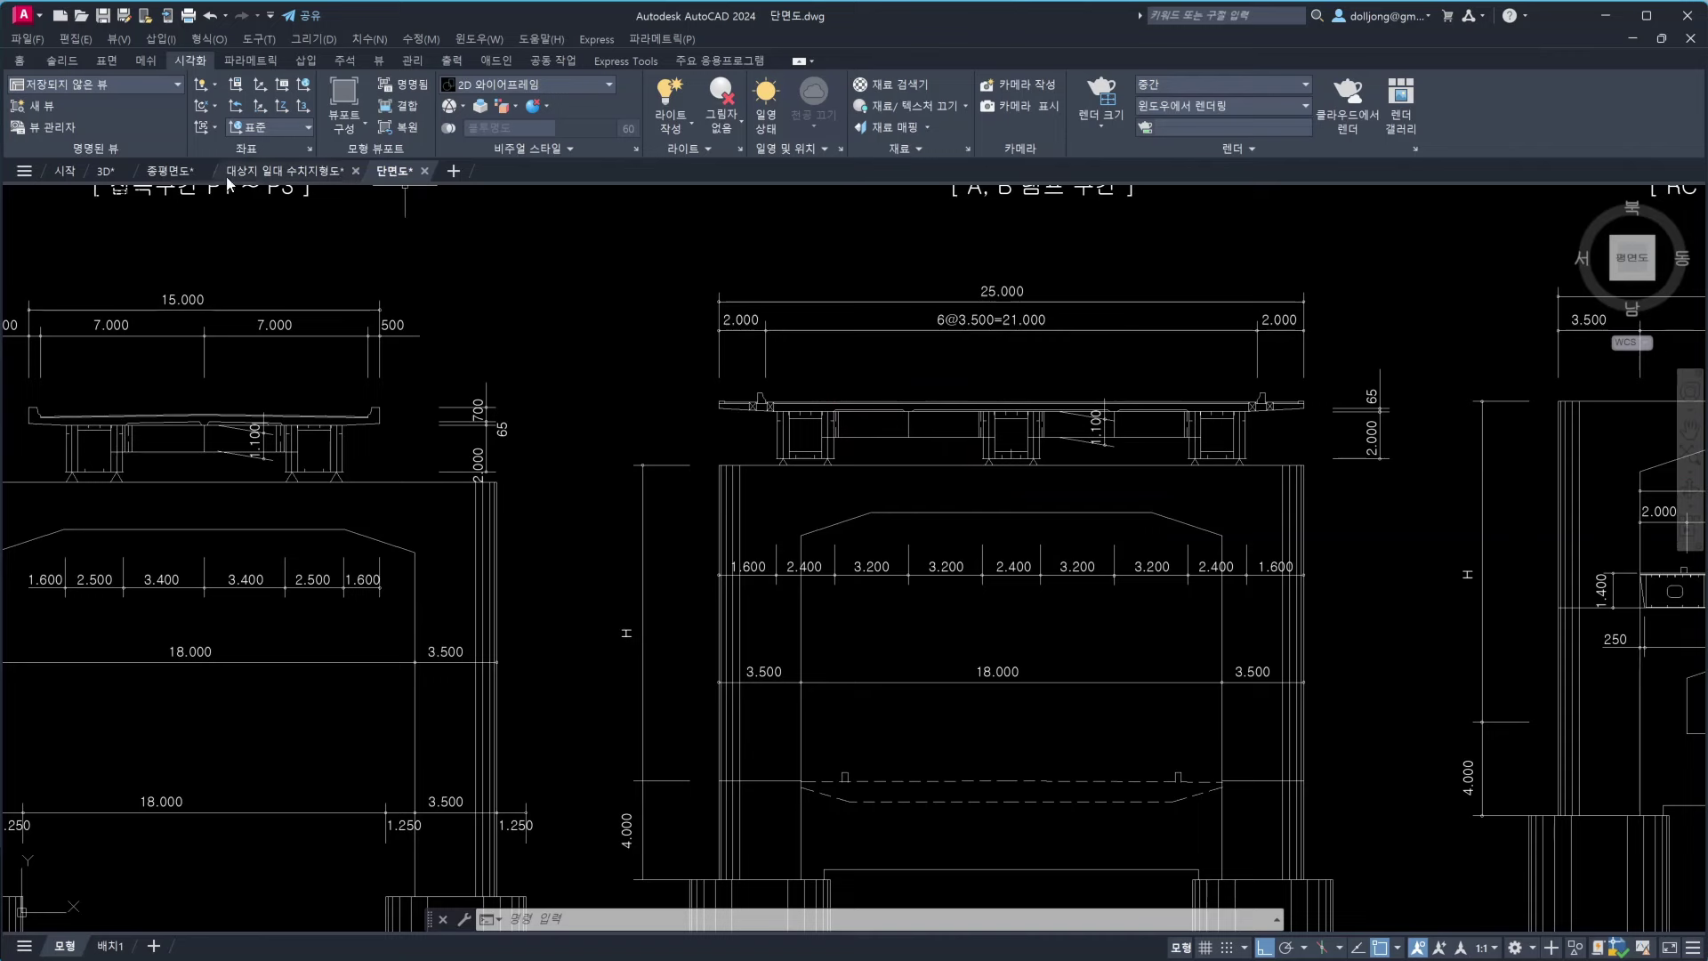
pyautogui.click(180, 176)
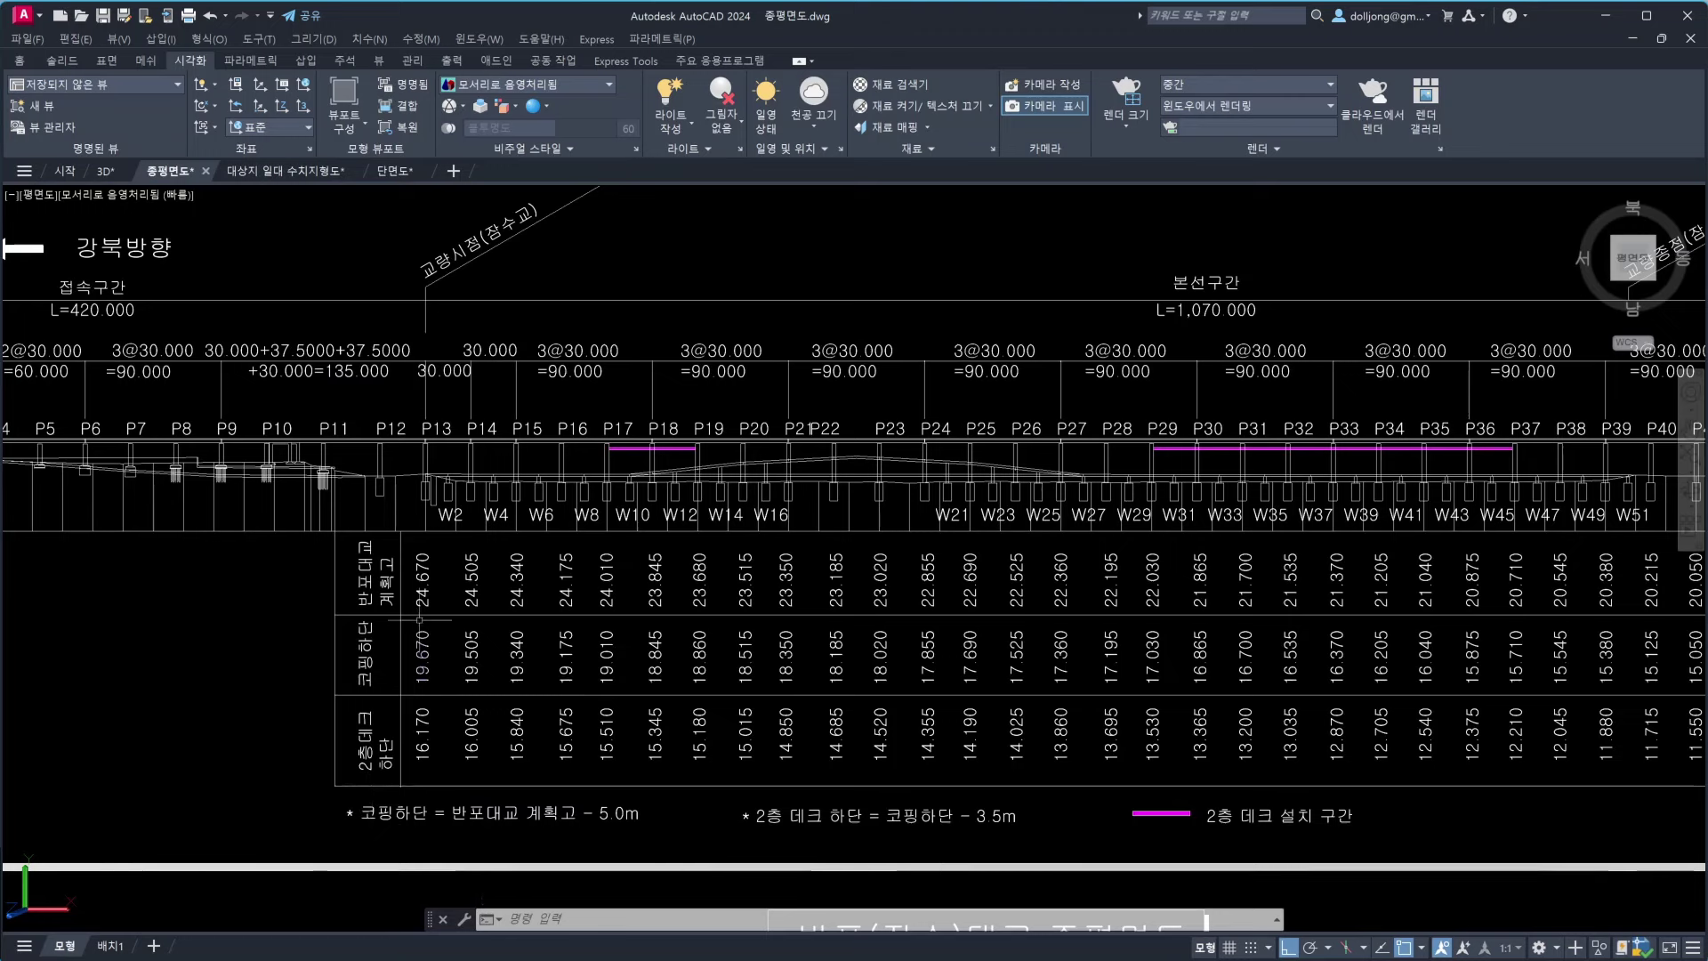
pyautogui.scroll(1, 404, 686)
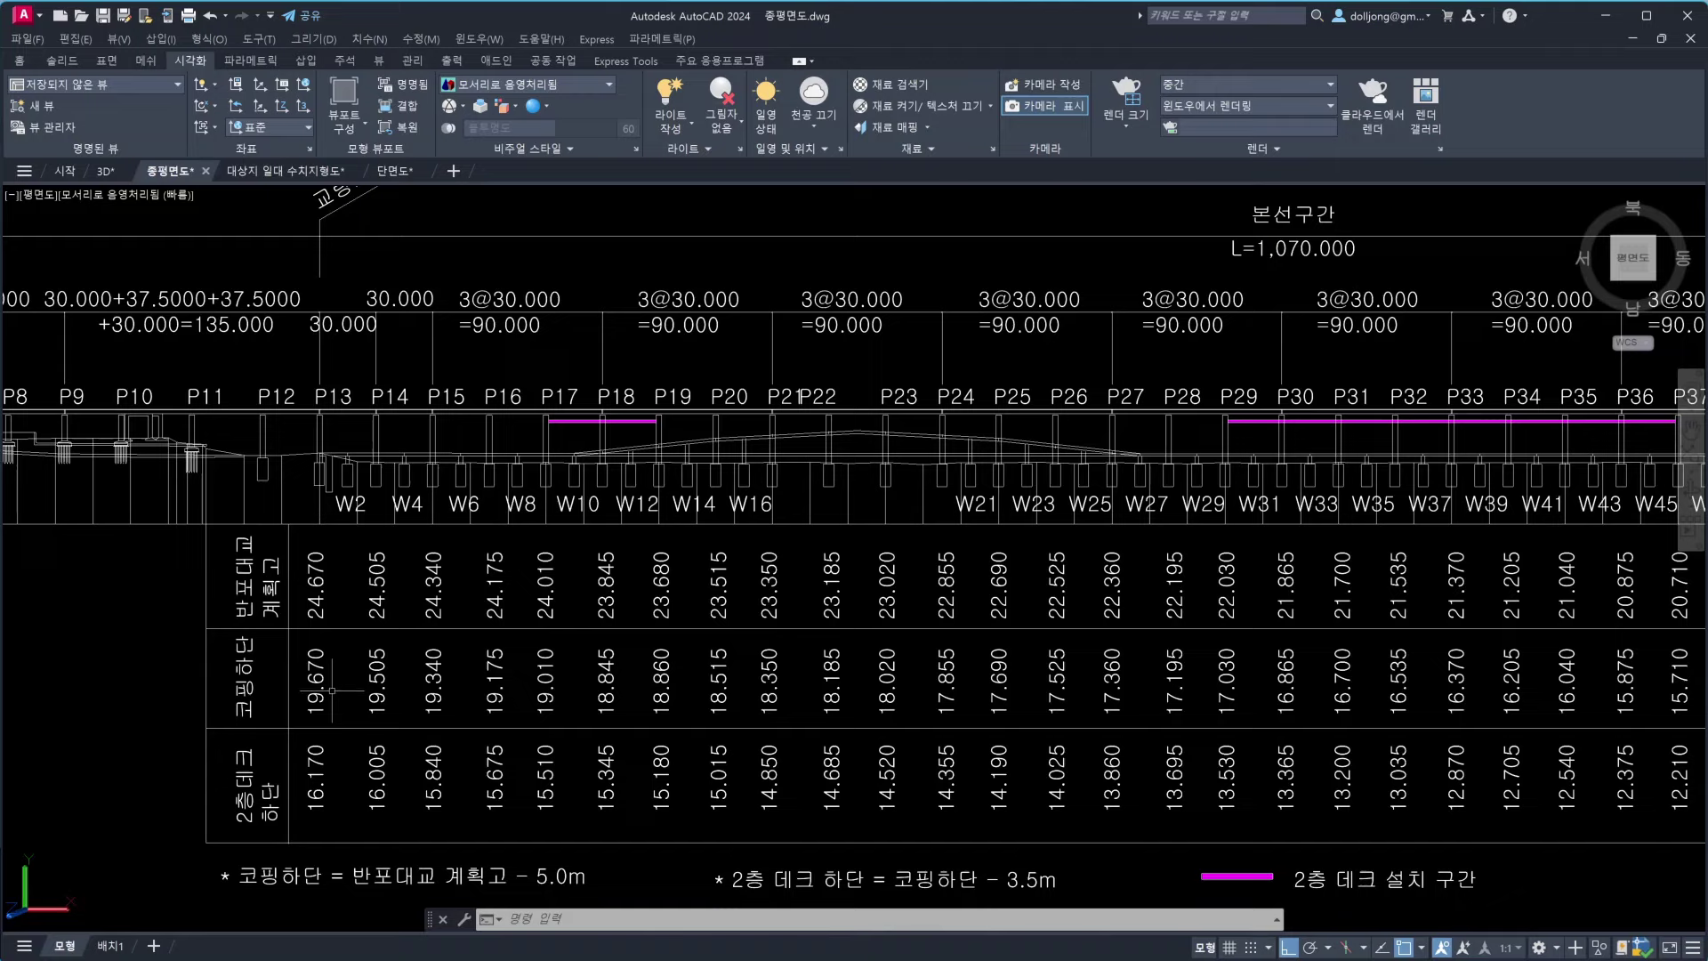
pyautogui.scroll(-3, 331, 690)
pyautogui.scroll(2, 596, 685)
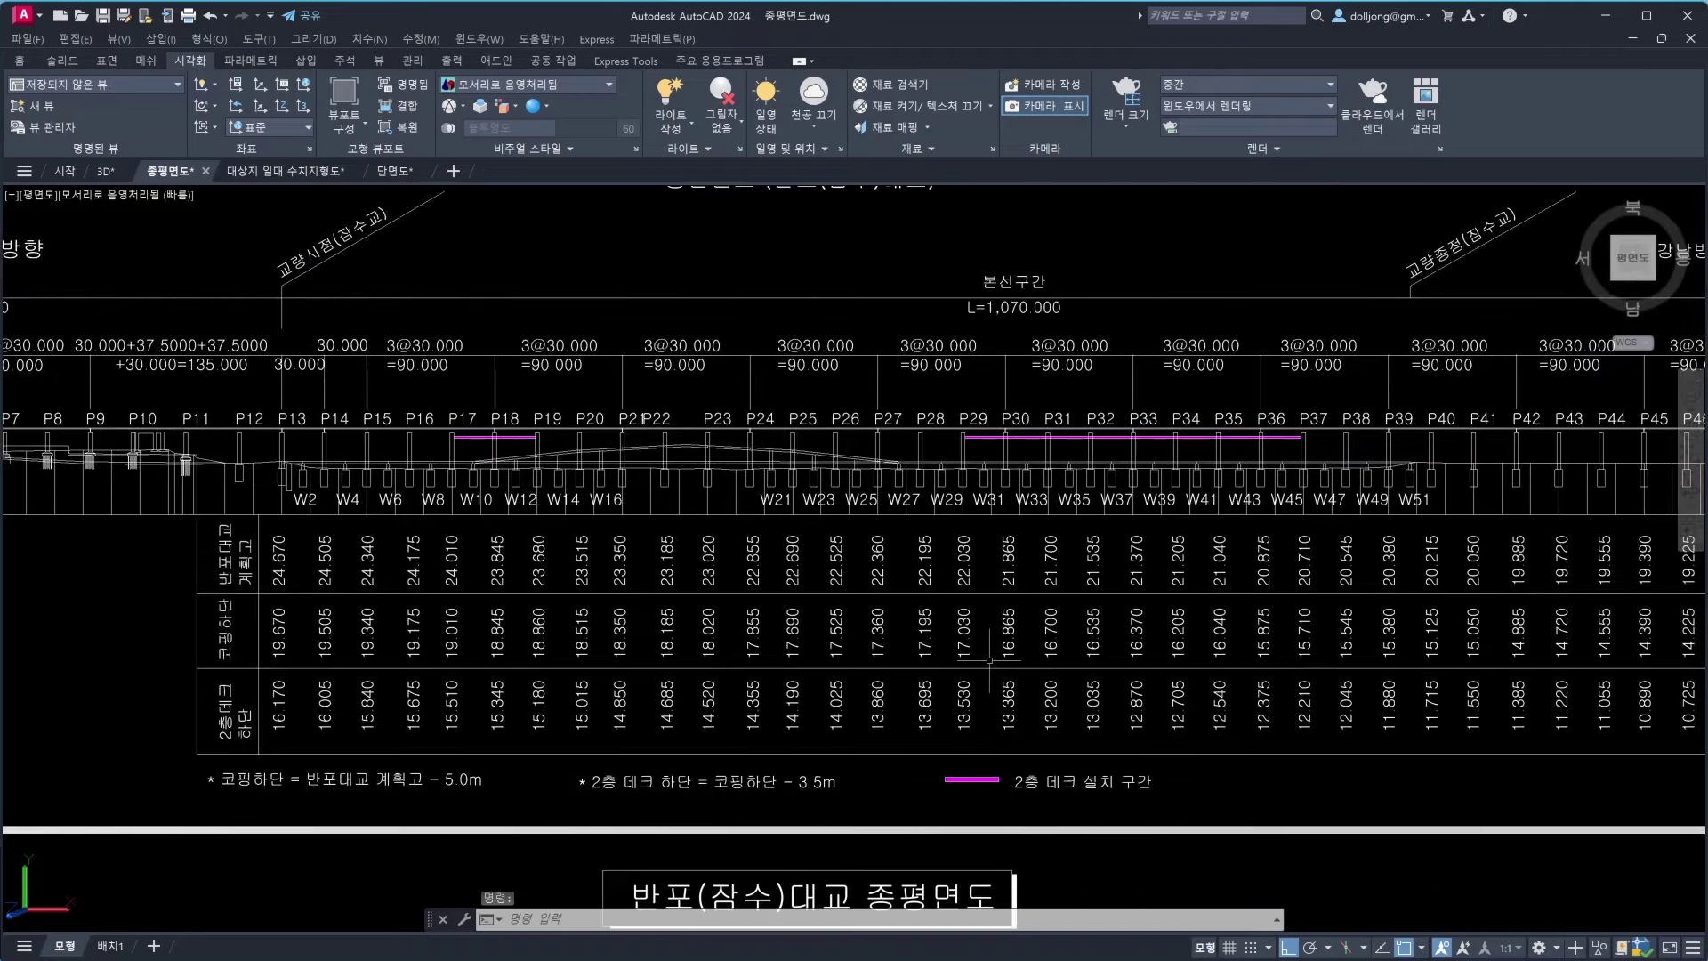
pyautogui.scroll(2, 989, 660)
pyautogui.scroll(-2, 952, 653)
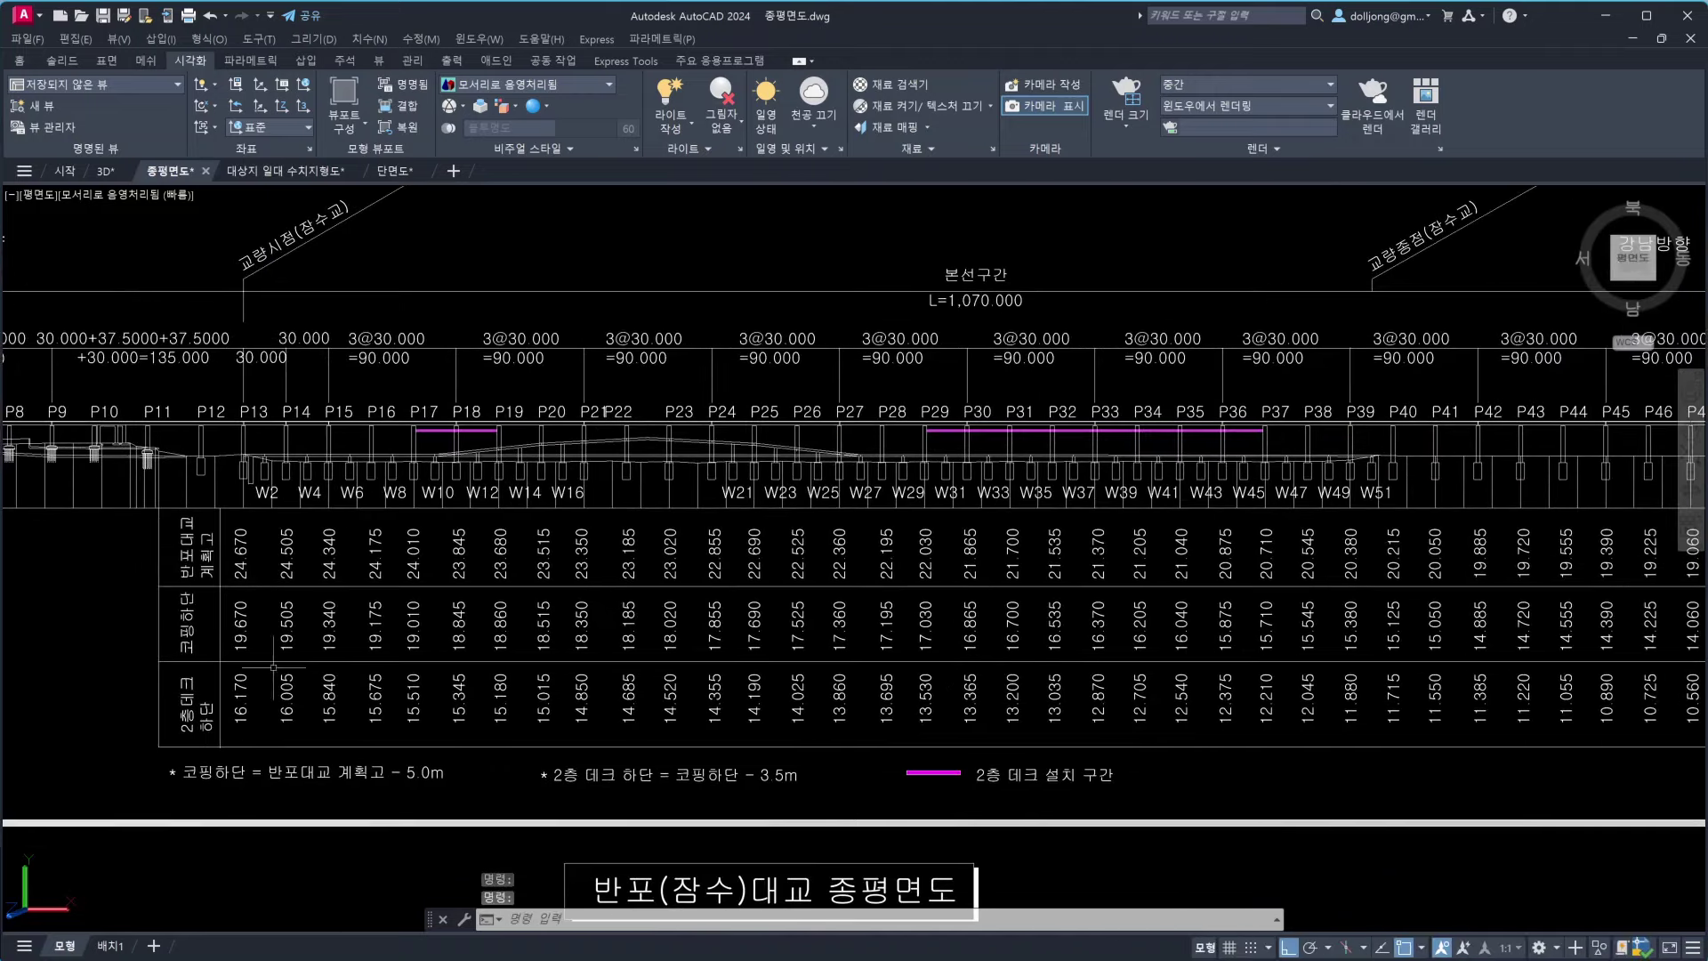
pyautogui.click(397, 172)
pyautogui.moveTo(999, 601); pyautogui.dragTo(826, 603, button='middle')
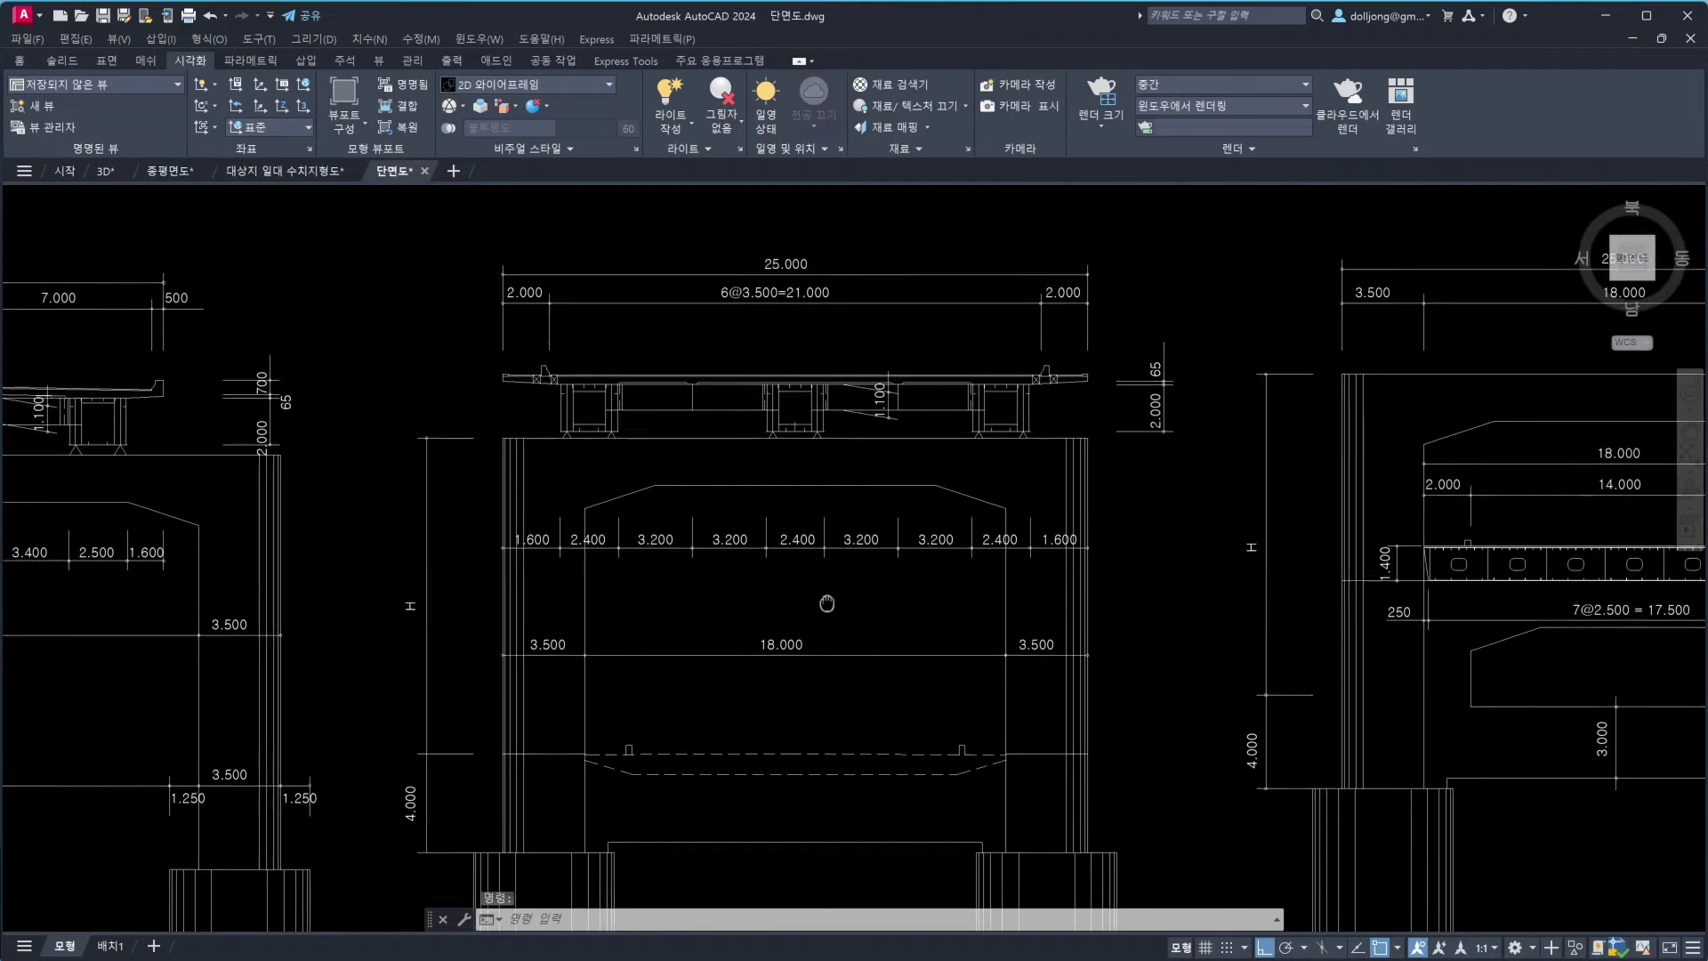
# Mark the 2.500 and 1.000 dimensions at section A, clear them, and return to 종평면도
pyautogui.scroll(-5, 826, 603)
pyautogui.scroll(10, 724, 590)
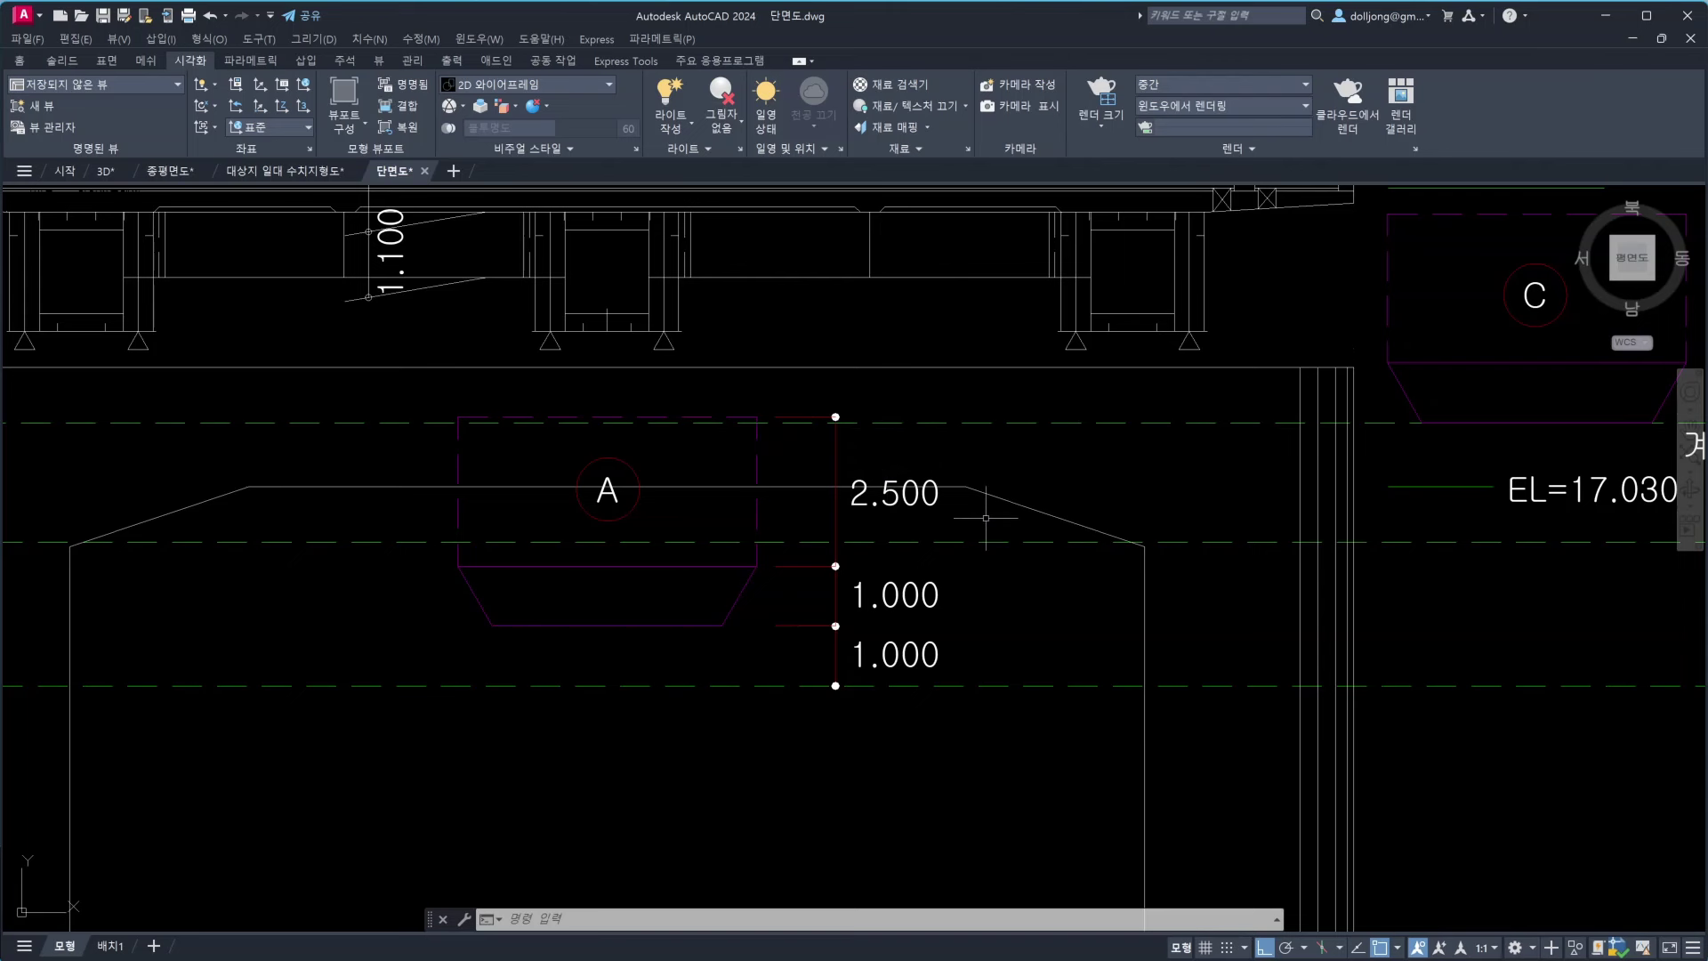
pyautogui.moveTo(942, 436); pyautogui.dragTo(985, 626)
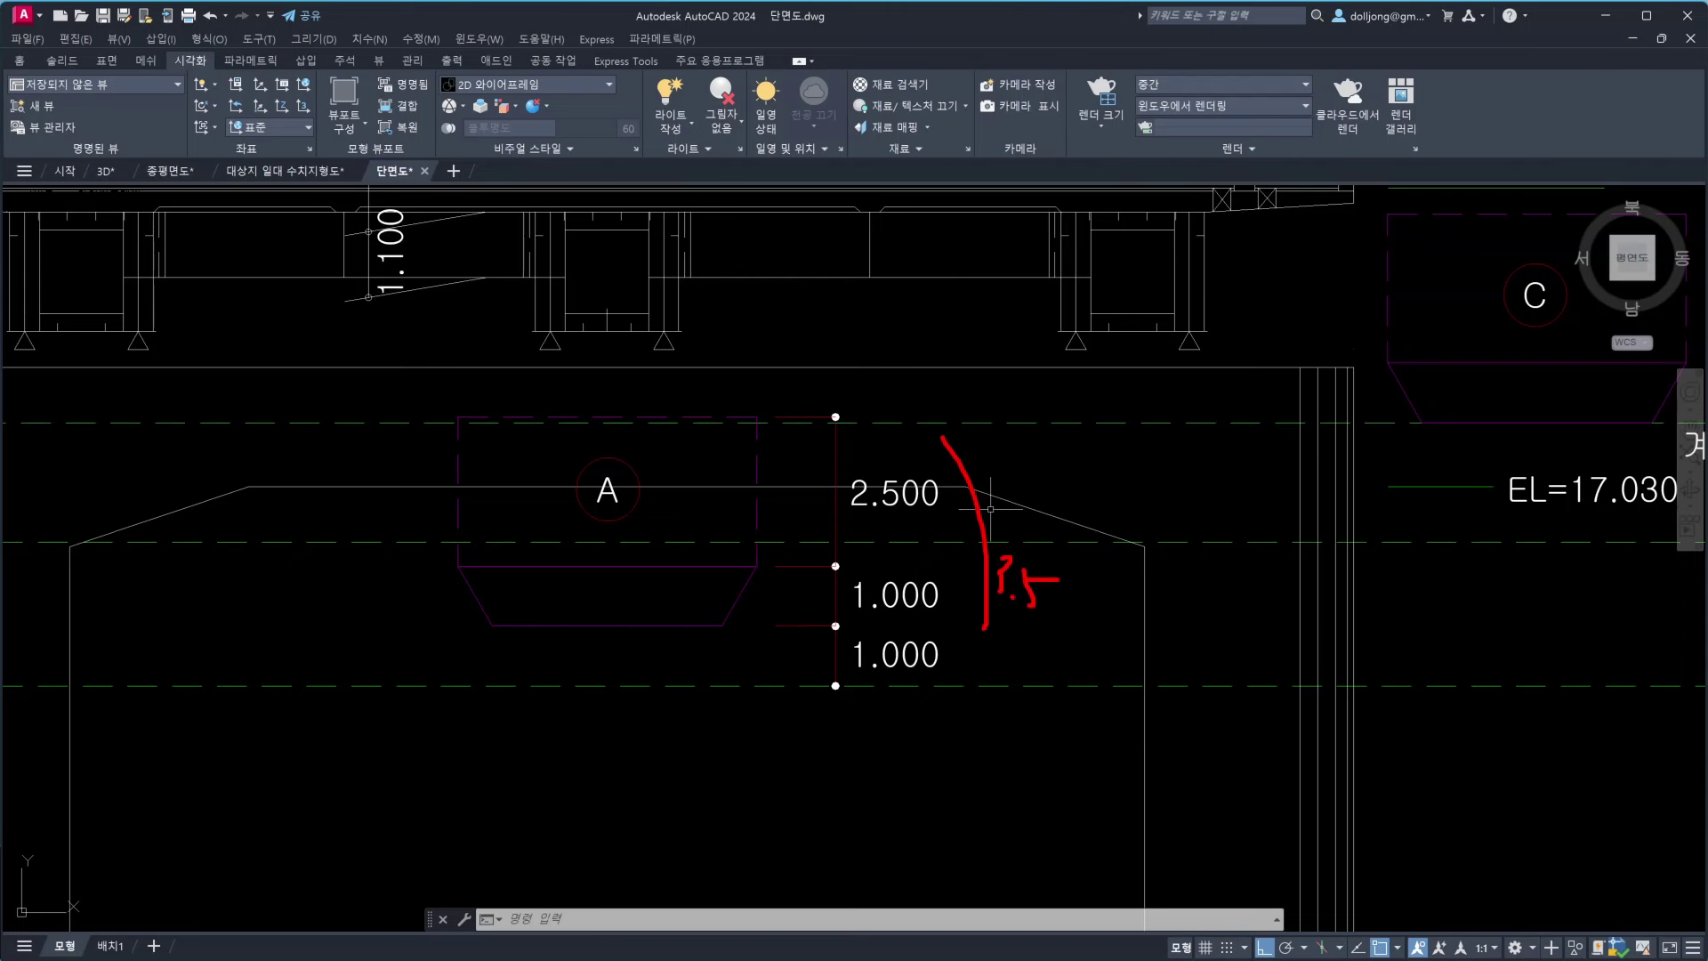
pyautogui.moveTo(373, 488); pyautogui.dragTo(529, 503)
pyautogui.press('Escape')
pyautogui.hotkey('alt', 'Tab')
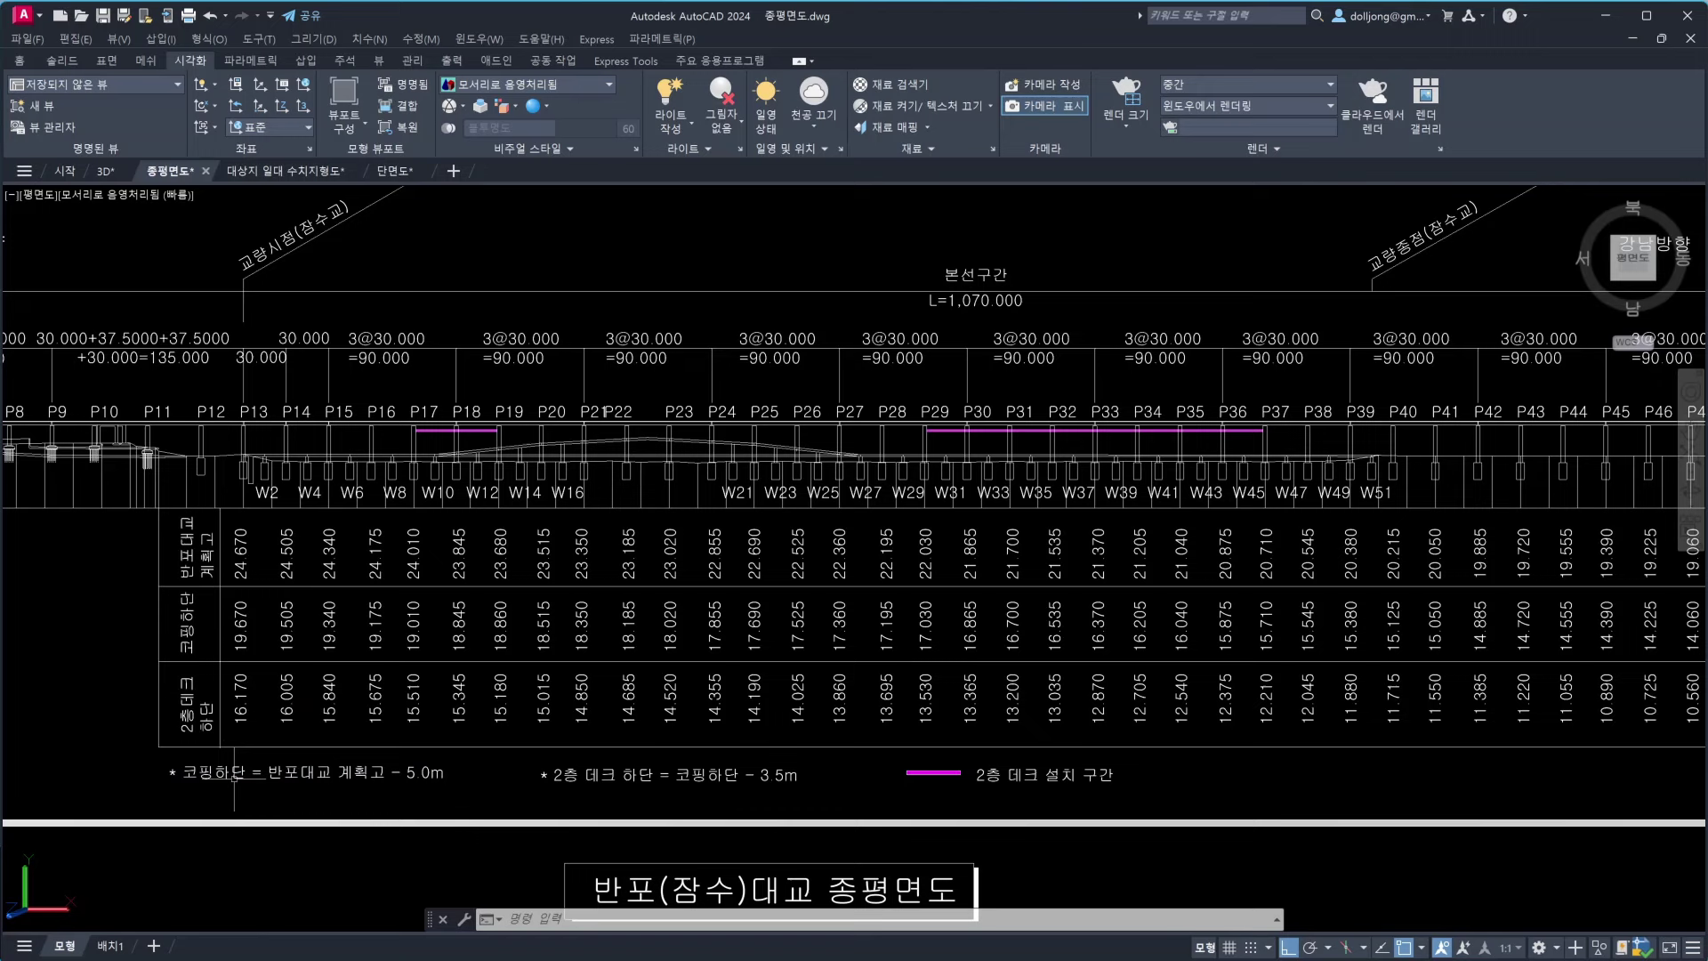
# Sketch red notes beside the elevation table's row labels and circle the number by the deck row
pyautogui.moveTo(104, 650)
pyautogui.mouseDown()
pyautogui.moveTo(88, 679)
pyautogui.moveTo(140, 693)
pyautogui.mouseUp()
pyautogui.moveTo(43, 546)
pyautogui.mouseDown()
pyautogui.moveTo(68, 577)
pyautogui.moveTo(136, 571)
pyautogui.moveTo(50, 525)
pyautogui.moveTo(57, 481)
pyautogui.moveTo(128, 474)
pyautogui.moveTo(136, 544)
pyautogui.mouseUp()
pyautogui.moveTo(22, 579); pyautogui.dragTo(36, 579)
pyautogui.moveTo(98, 691)
pyautogui.mouseDown()
pyautogui.moveTo(116, 631)
pyautogui.moveTo(146, 685)
pyautogui.moveTo(100, 694)
pyautogui.moveTo(53, 754)
pyautogui.moveTo(121, 752)
pyautogui.moveTo(100, 727)
pyautogui.moveTo(75, 802)
pyautogui.moveTo(151, 816)
pyautogui.mouseUp()
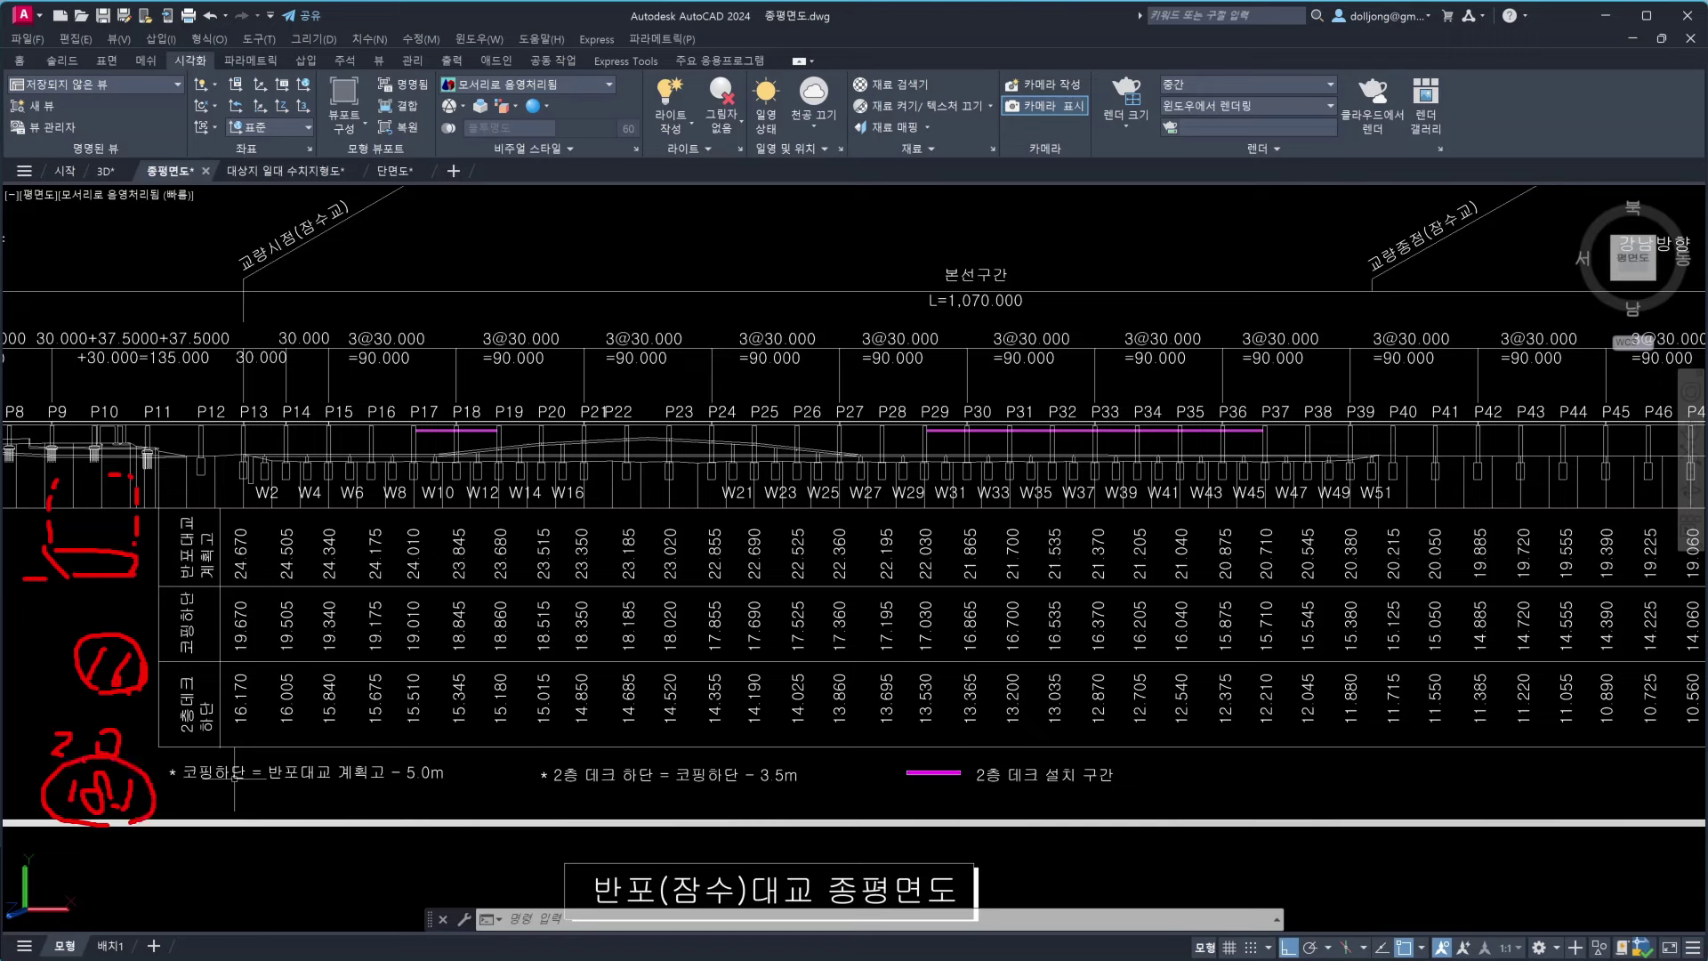
# Underline 16.170 through 15.345 in red and circle 16.170 in the 2층데크 하단 row
pyautogui.moveTo(253, 735); pyautogui.dragTo(228, 737)
pyautogui.moveTo(59, 685); pyautogui.dragTo(134, 696)
pyautogui.moveTo(278, 735); pyautogui.dragTo(470, 735)
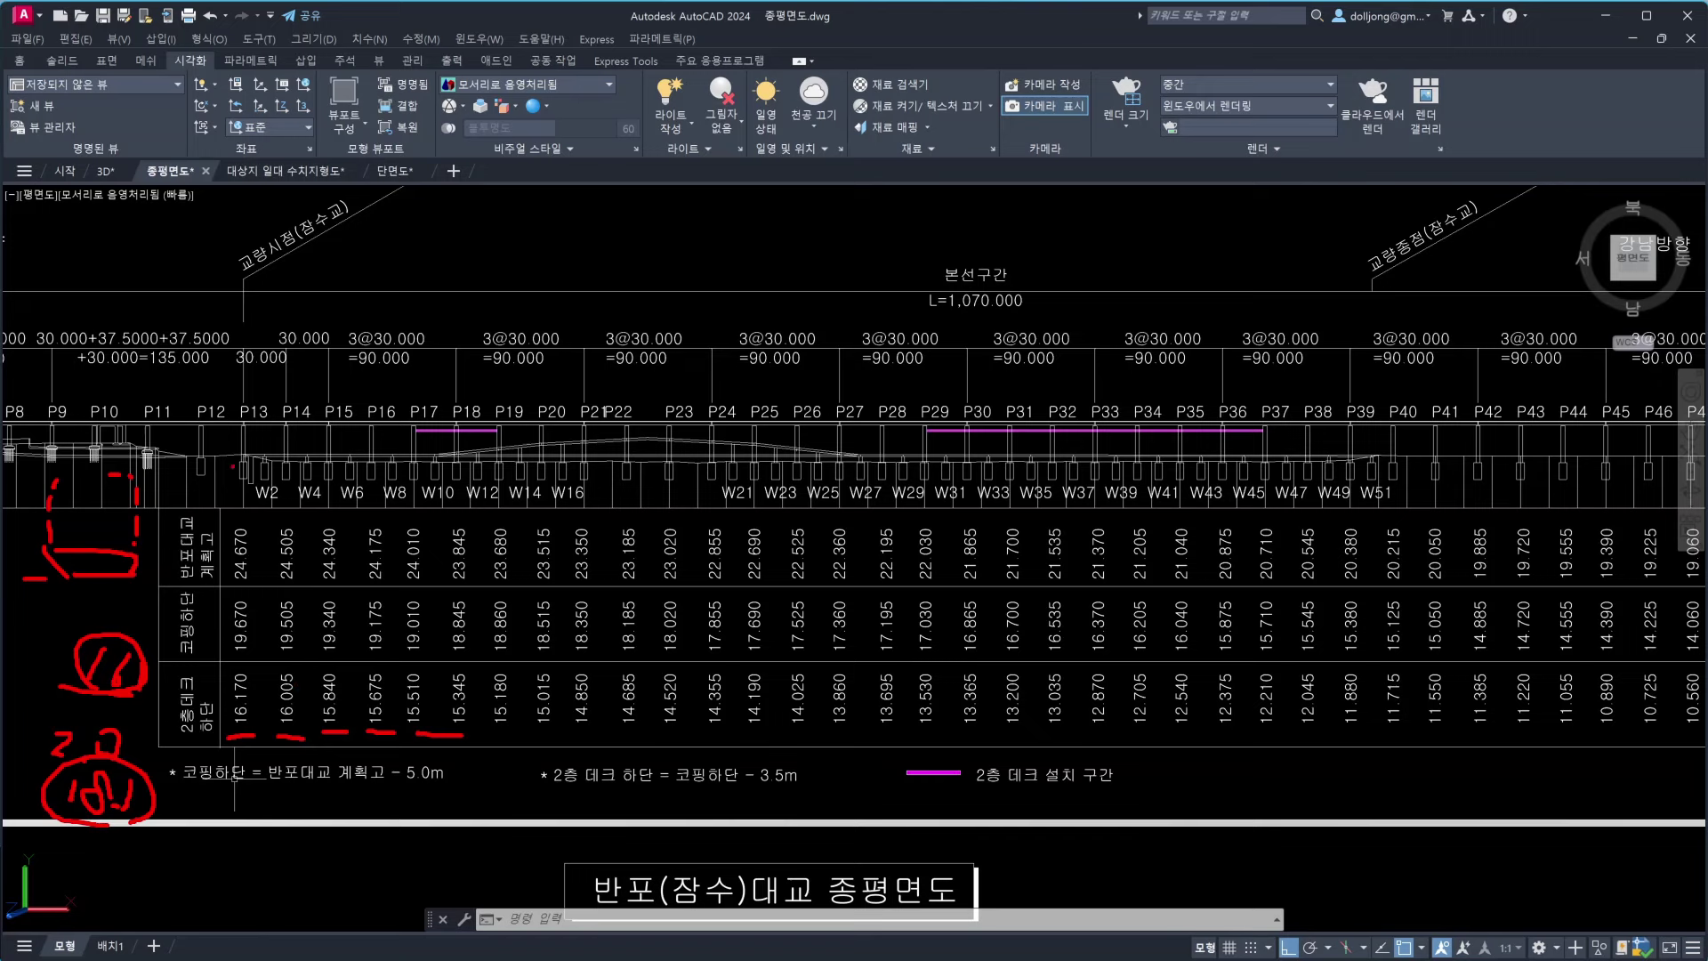
pyautogui.moveTo(229, 736)
pyautogui.mouseDown()
pyautogui.moveTo(221, 672)
pyautogui.moveTo(251, 669)
pyautogui.moveTo(259, 717)
pyautogui.mouseUp()
# Circle 13.530, mark 12.210, and write an underlined red 13.7 note by the deck legend
pyautogui.moveTo(924, 735)
pyautogui.mouseDown()
pyautogui.moveTo(905, 716)
pyautogui.moveTo(914, 663)
pyautogui.moveTo(941, 676)
pyautogui.moveTo(945, 724)
pyautogui.moveTo(925, 738)
pyautogui.mouseUp()
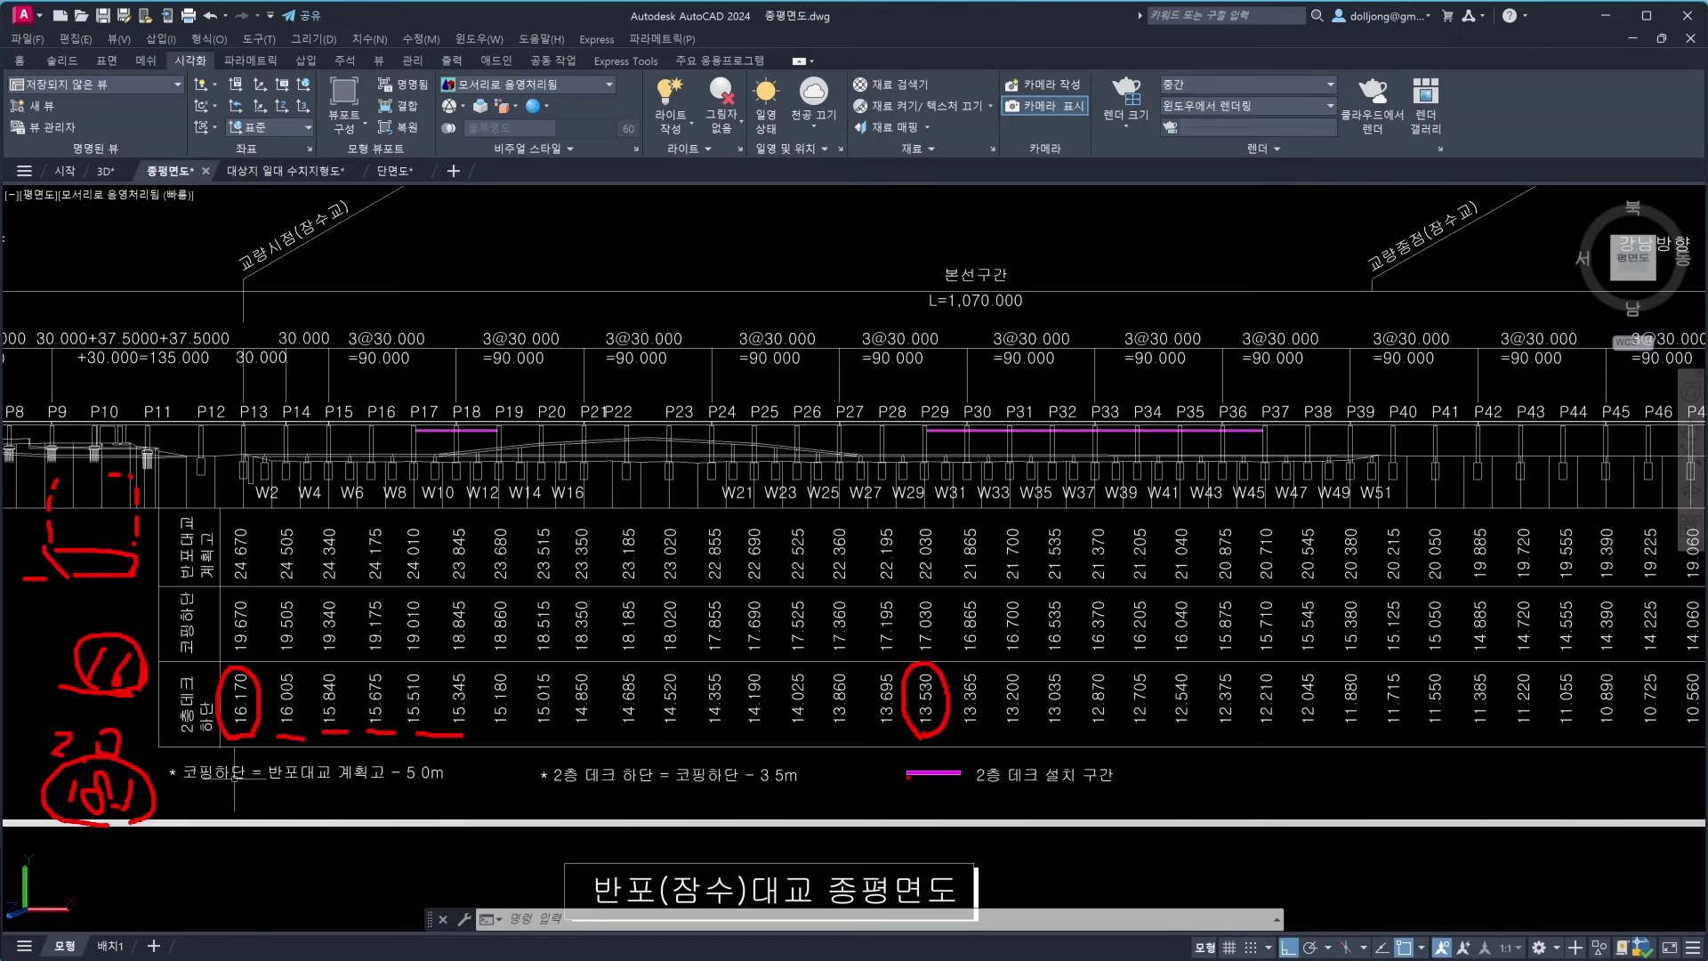
pyautogui.moveTo(1139, 765)
pyautogui.mouseDown()
pyautogui.moveTo(1137, 795)
pyautogui.moveTo(1158, 771)
pyautogui.moveTo(1149, 792)
pyautogui.mouseUp()
pyautogui.click(1162, 793)
pyautogui.moveTo(1173, 766)
pyautogui.mouseDown()
pyautogui.moveTo(1199, 769)
pyautogui.moveTo(1192, 796)
pyautogui.mouseUp()
pyautogui.moveTo(909, 735); pyautogui.dragTo(952, 739)
pyautogui.moveTo(1251, 734); pyautogui.dragTo(1275, 733)
pyautogui.moveTo(1282, 670); pyautogui.dragTo(1286, 722)
pyautogui.moveTo(1128, 804); pyautogui.dragTo(1205, 805)
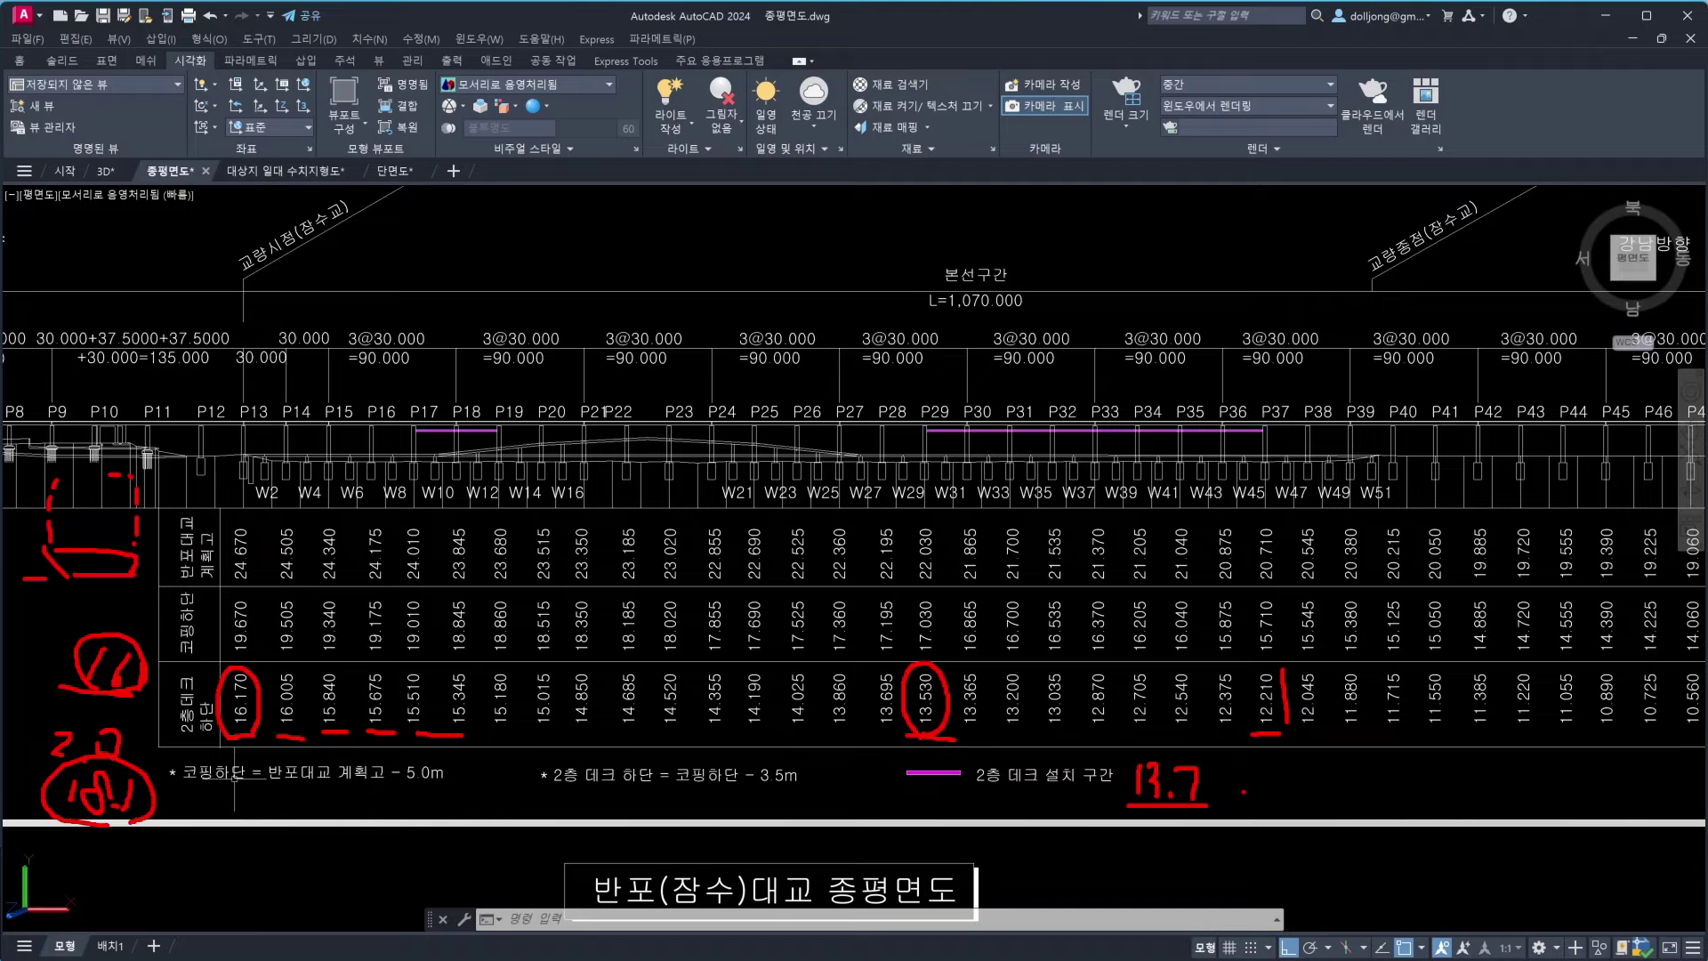
# Zoom out and pan to centre the full 반포(잠수)대교 종평면도 sheet with its plan views
pyautogui.scroll(-4, 907, 562)
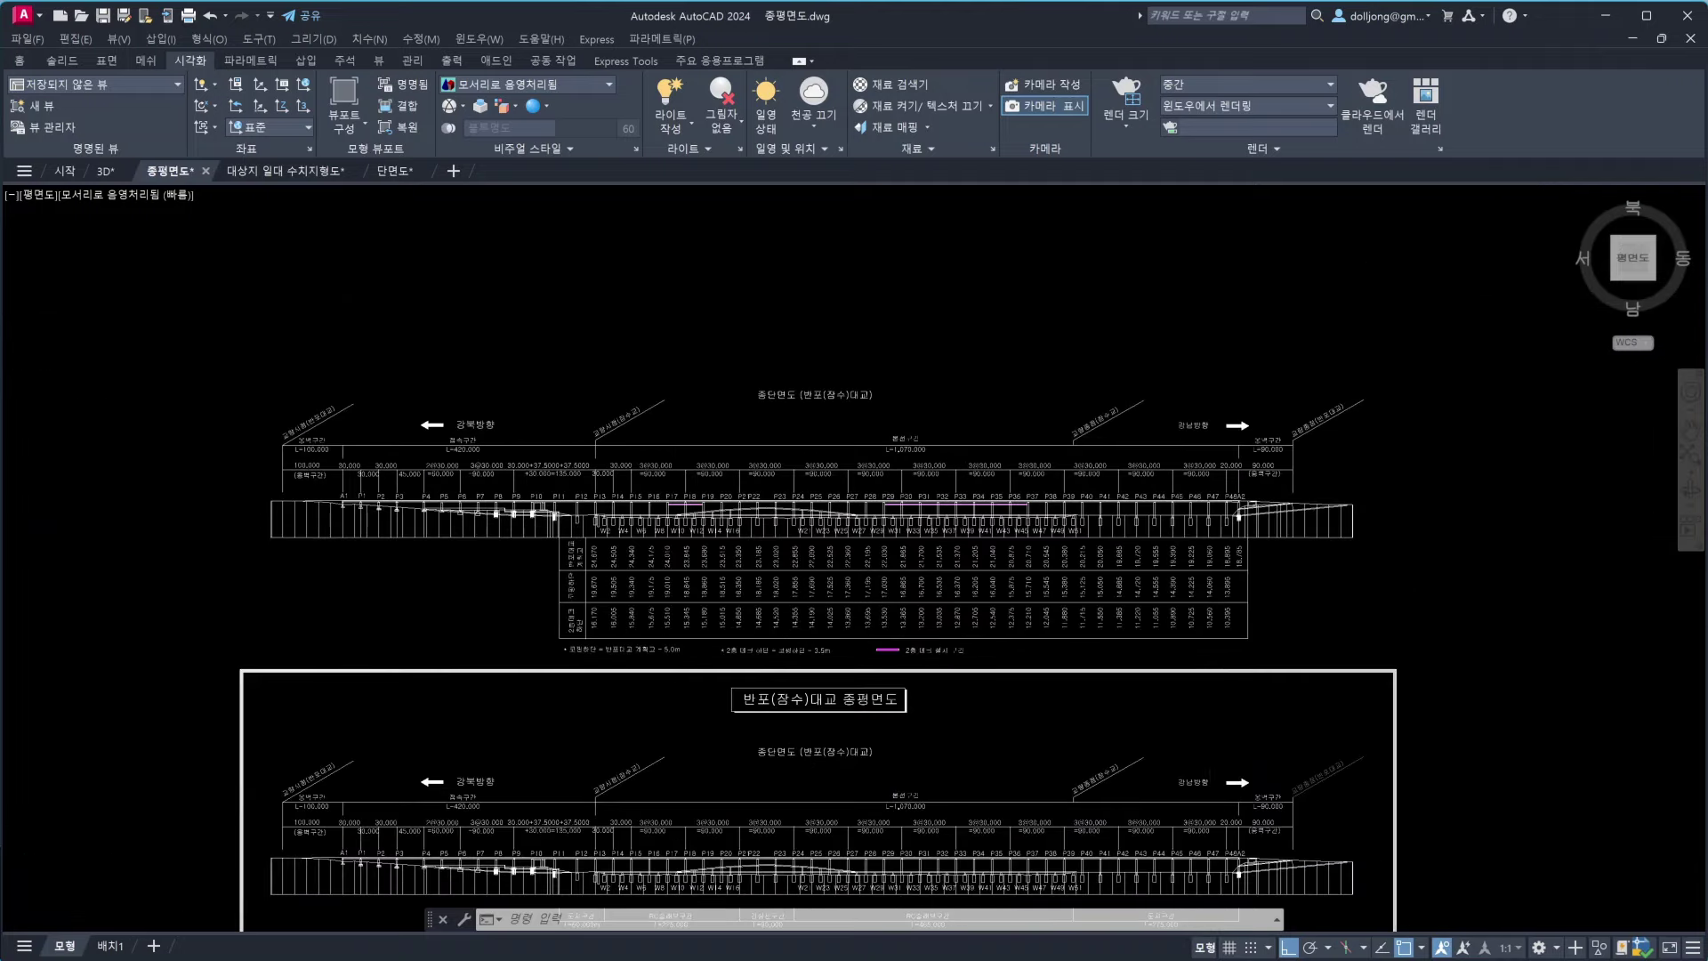
pyautogui.moveTo(1213, 725); pyautogui.dragTo(1229, 629, button='middle')
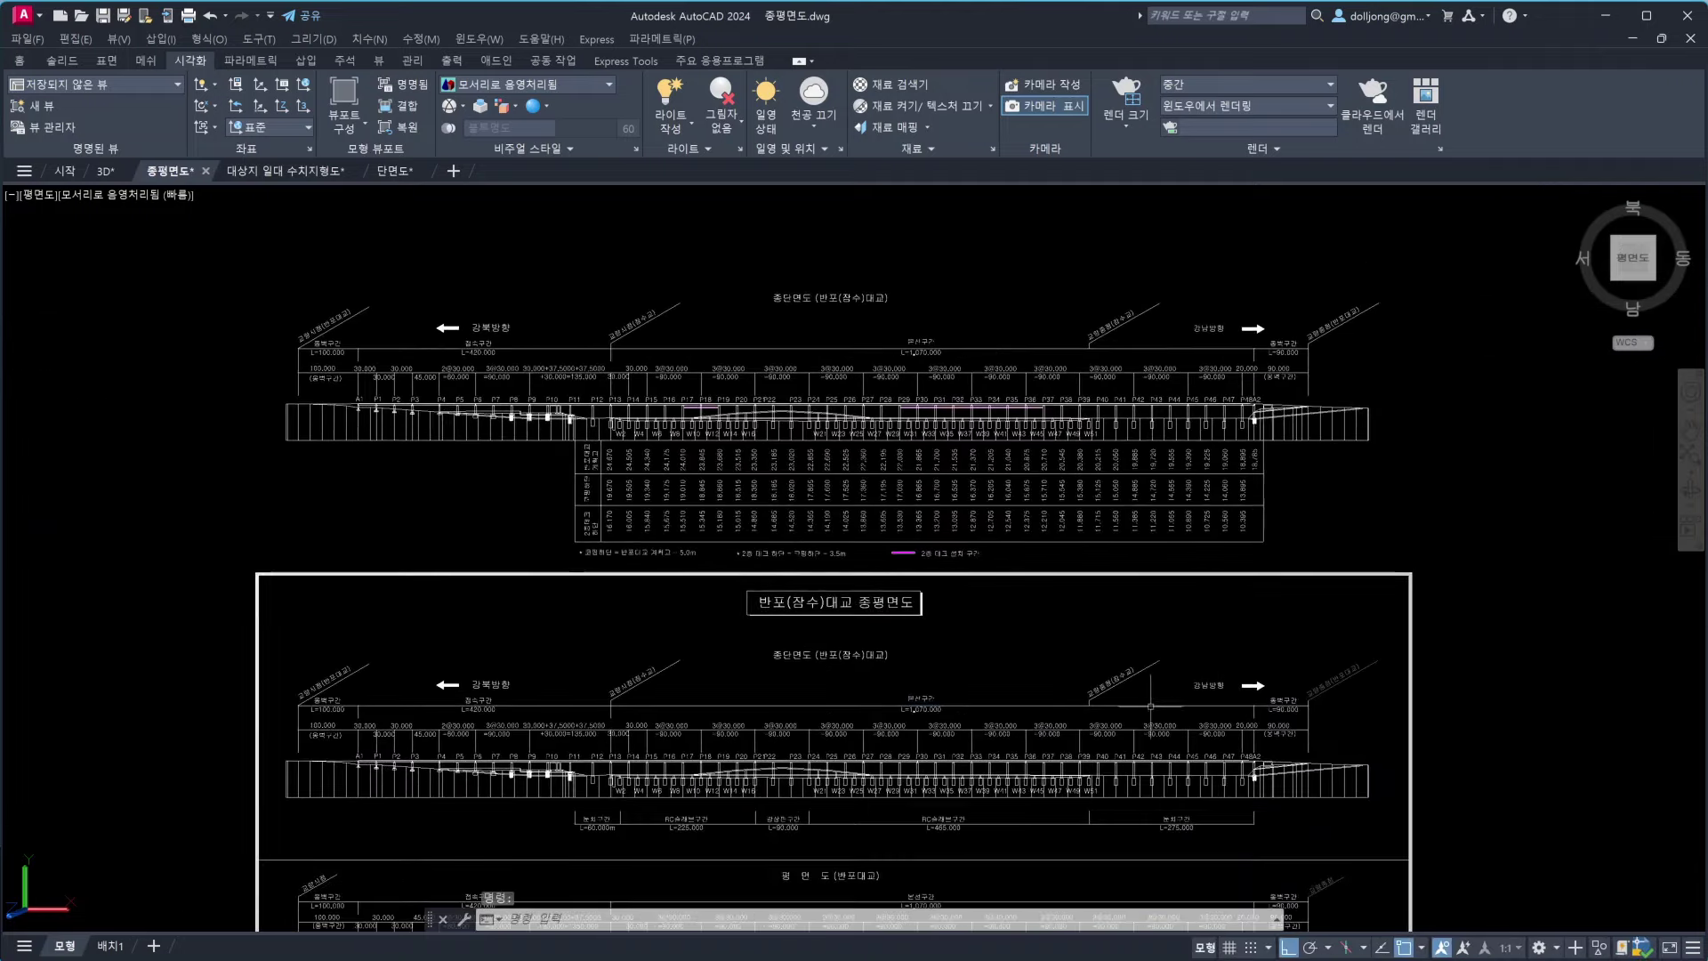
pyautogui.moveTo(1150, 705)
pyautogui.mouseDown(button='middle')
pyautogui.moveTo(1147, 615)
pyautogui.moveTo(1114, 601)
pyautogui.mouseUp(button='middle')
pyautogui.scroll(-1, 1112, 640)
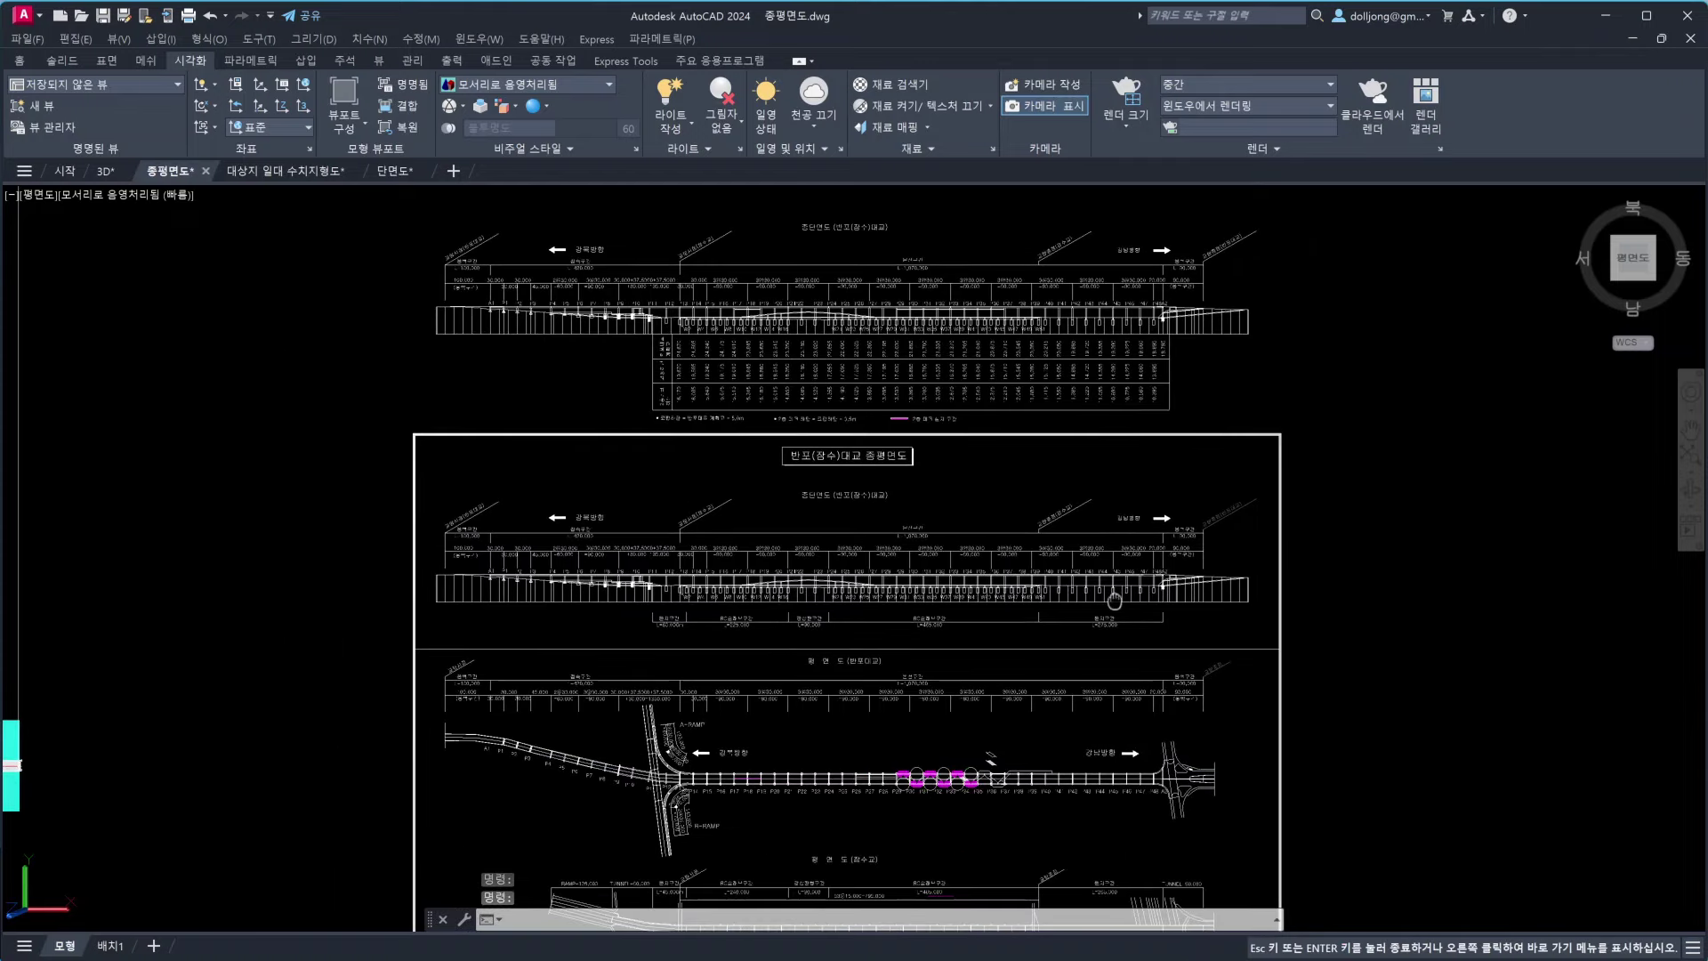
pyautogui.scroll(-1, 1023, 685)
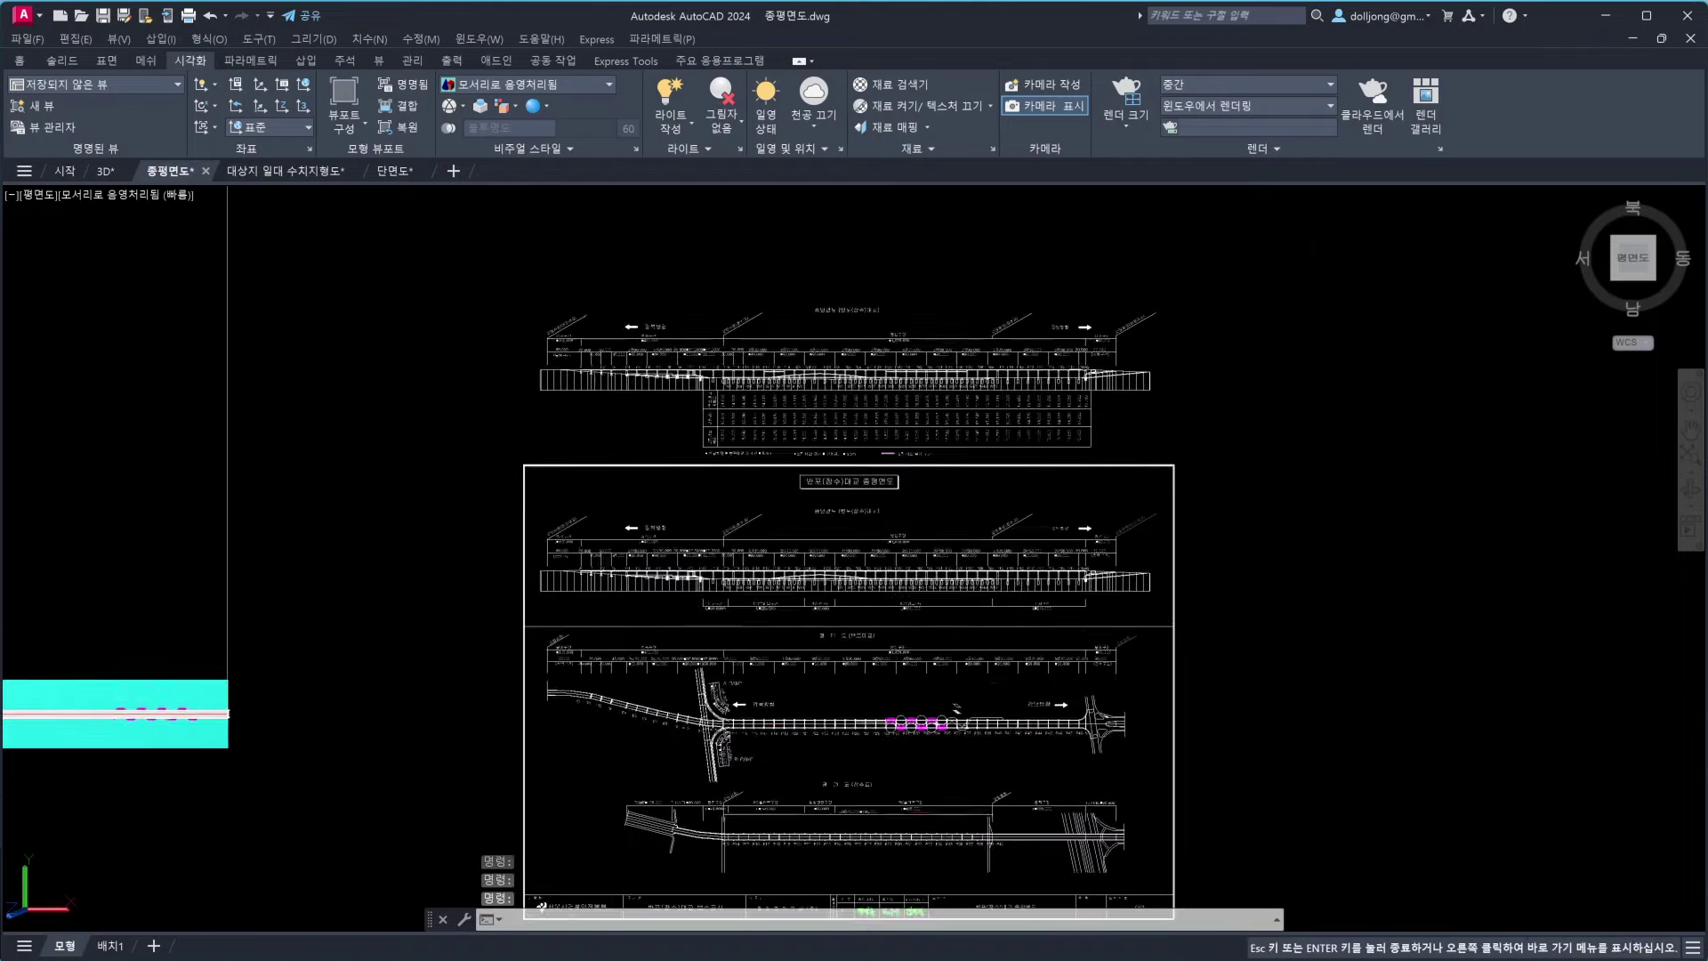
pyautogui.moveTo(903, 690); pyautogui.dragTo(977, 619, button='middle')
pyautogui.moveTo(712, 623); pyautogui.dragTo(728, 625, button='middle')
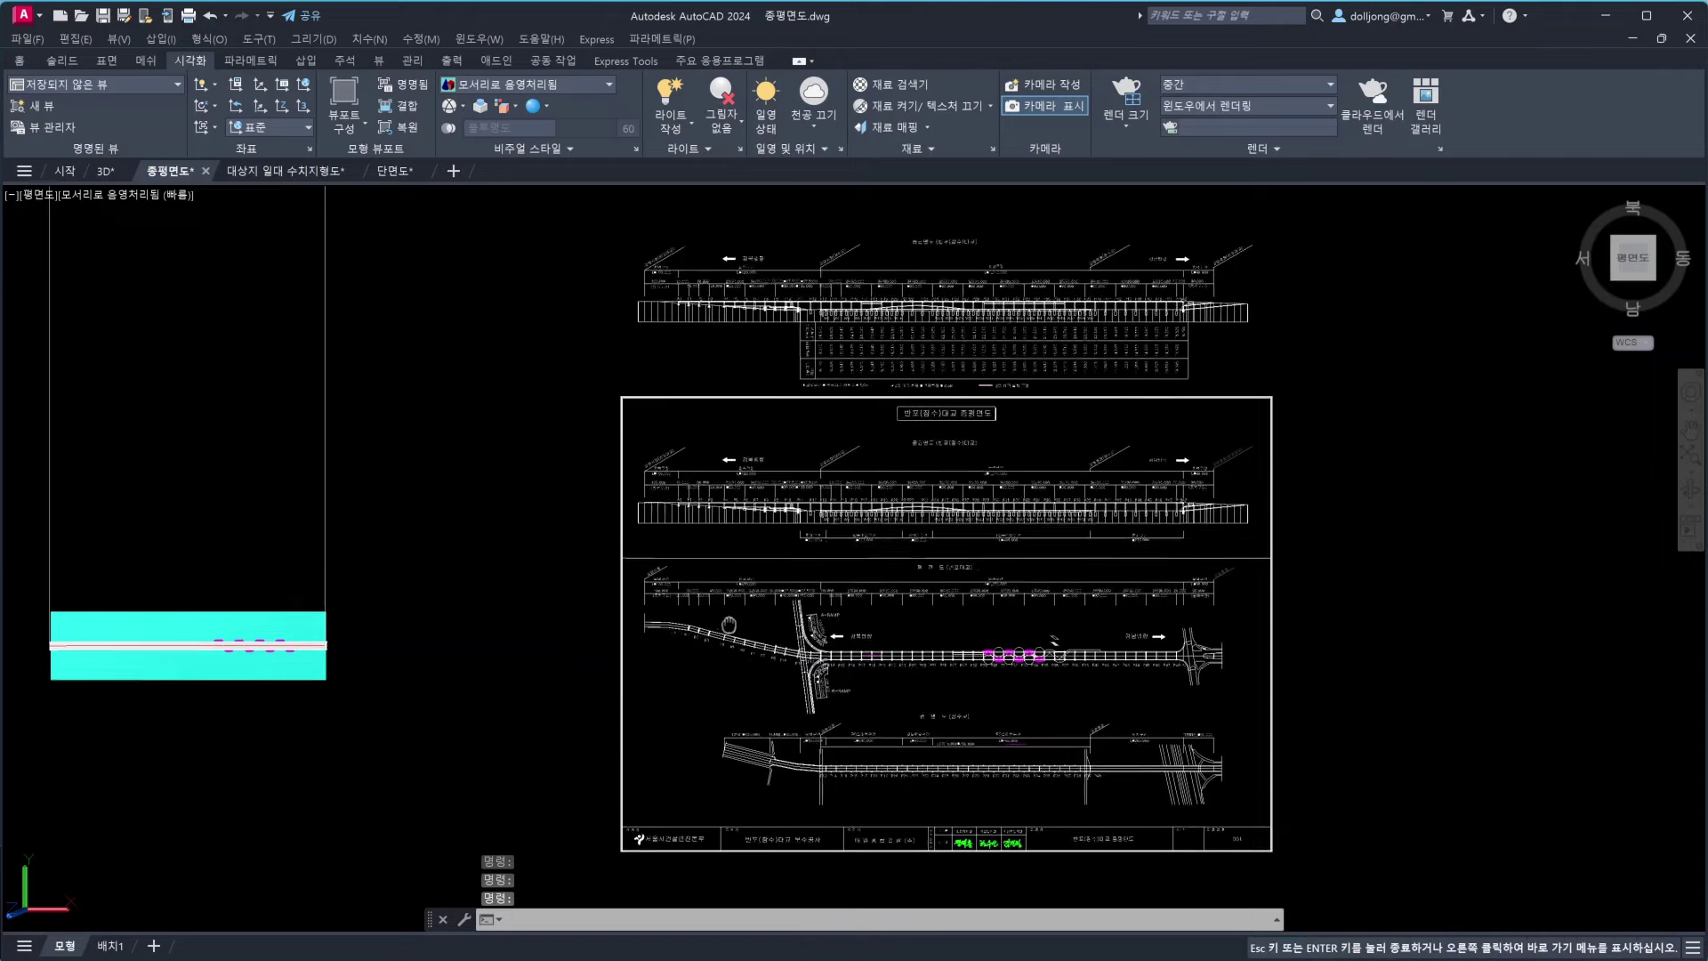
pyautogui.moveTo(728, 625); pyautogui.dragTo(807, 644)
pyautogui.press('Escape')
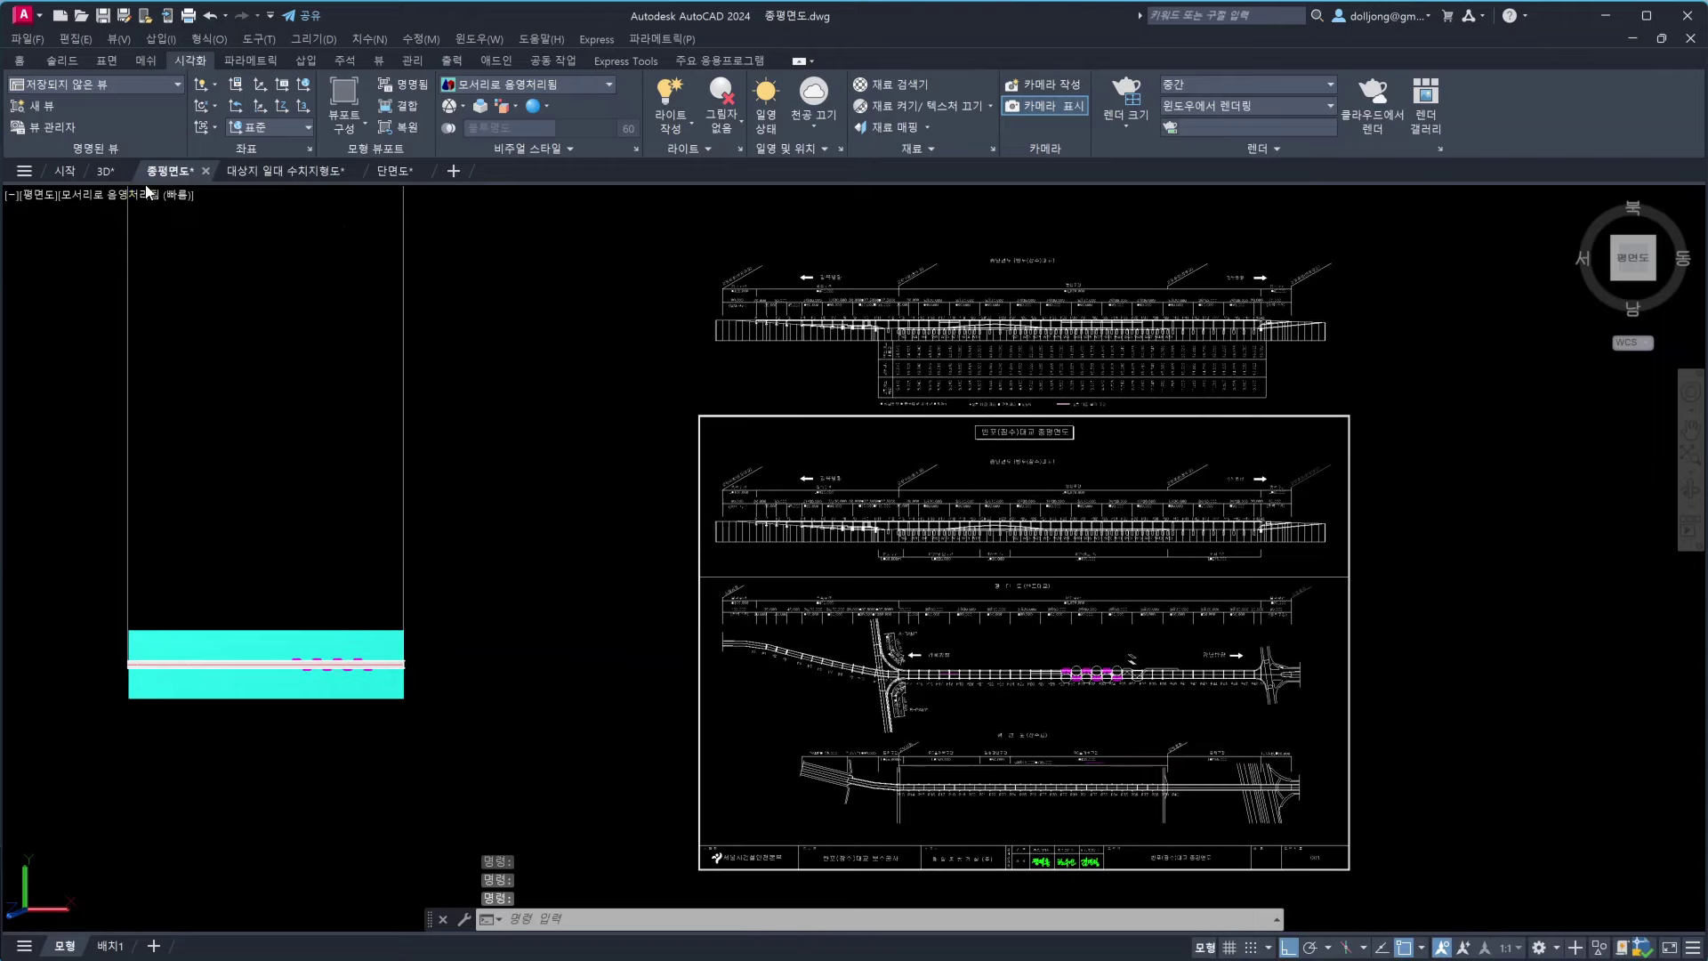
# Switch to 3D.dwg and show the left viewport in front elevation, framing the bridge end
pyautogui.click(103, 177)
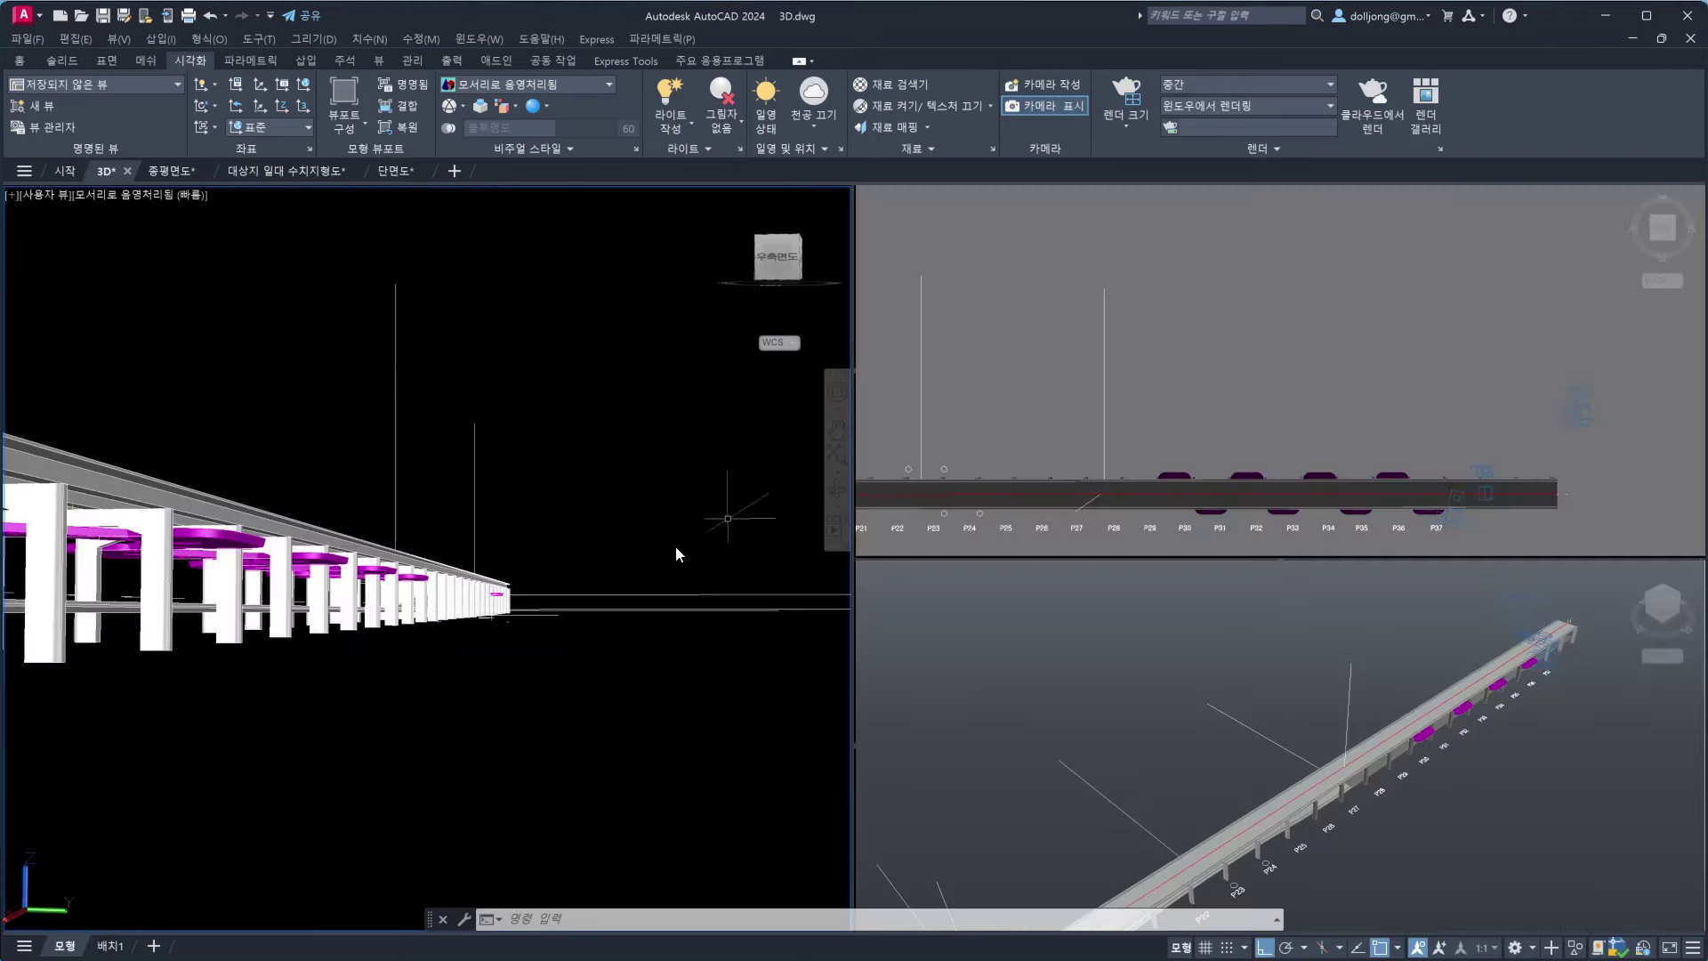
pyautogui.click(623, 489)
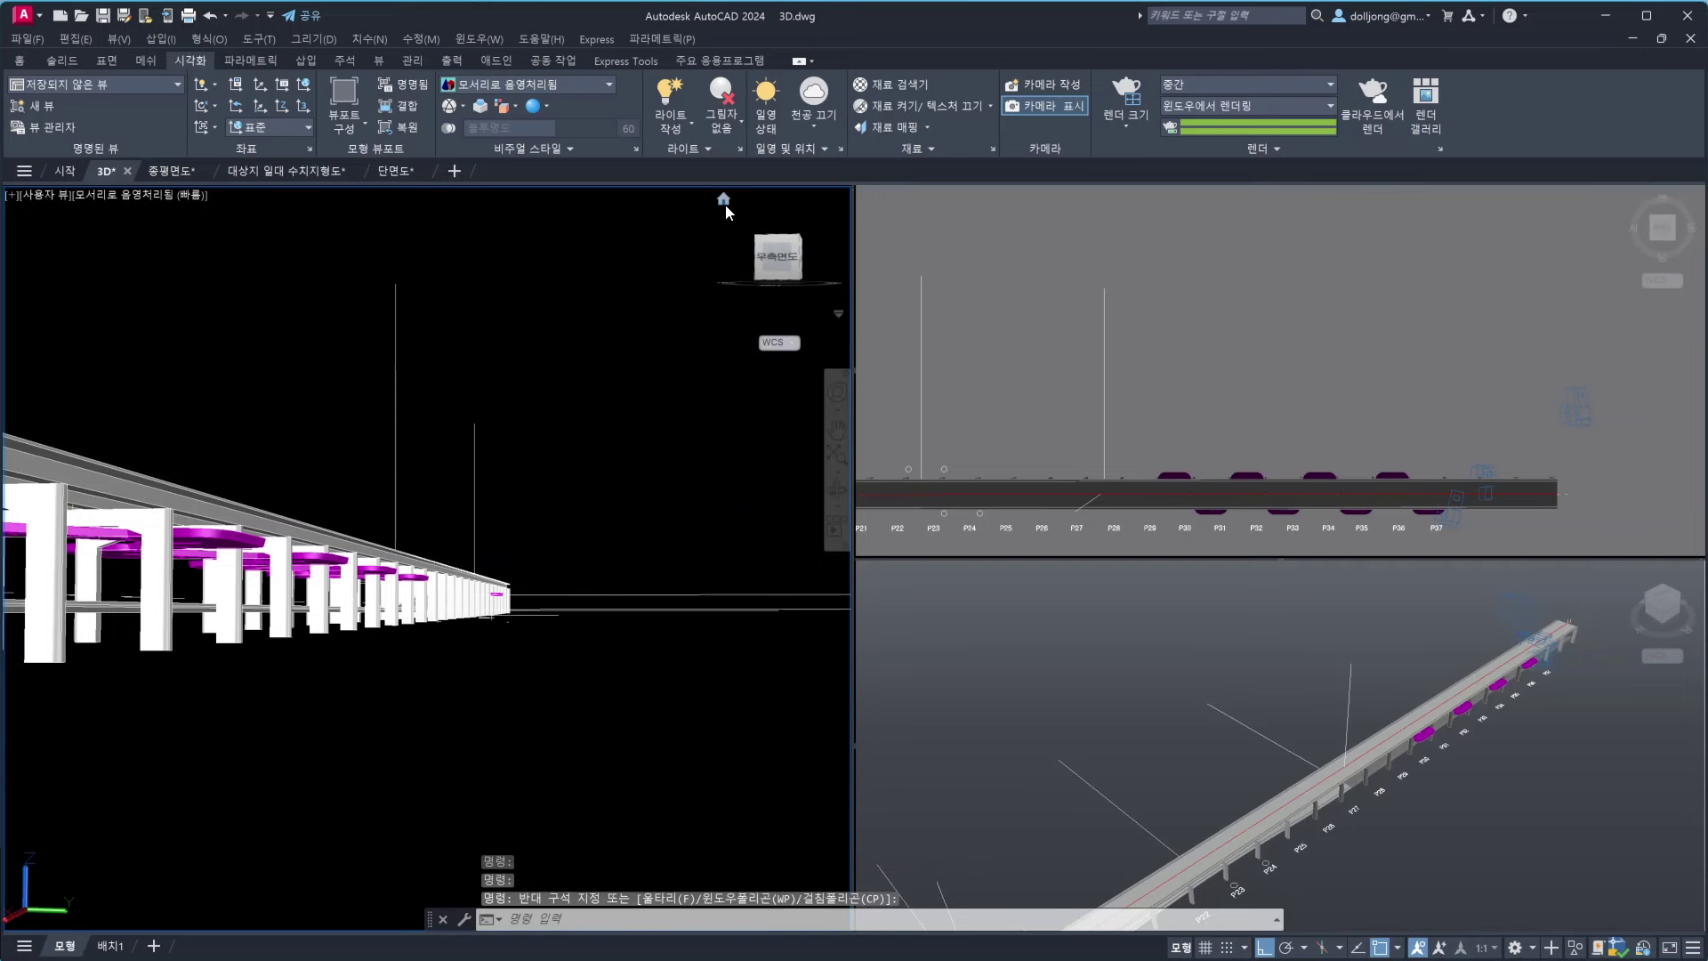
pyautogui.click(723, 199)
pyautogui.click(770, 267)
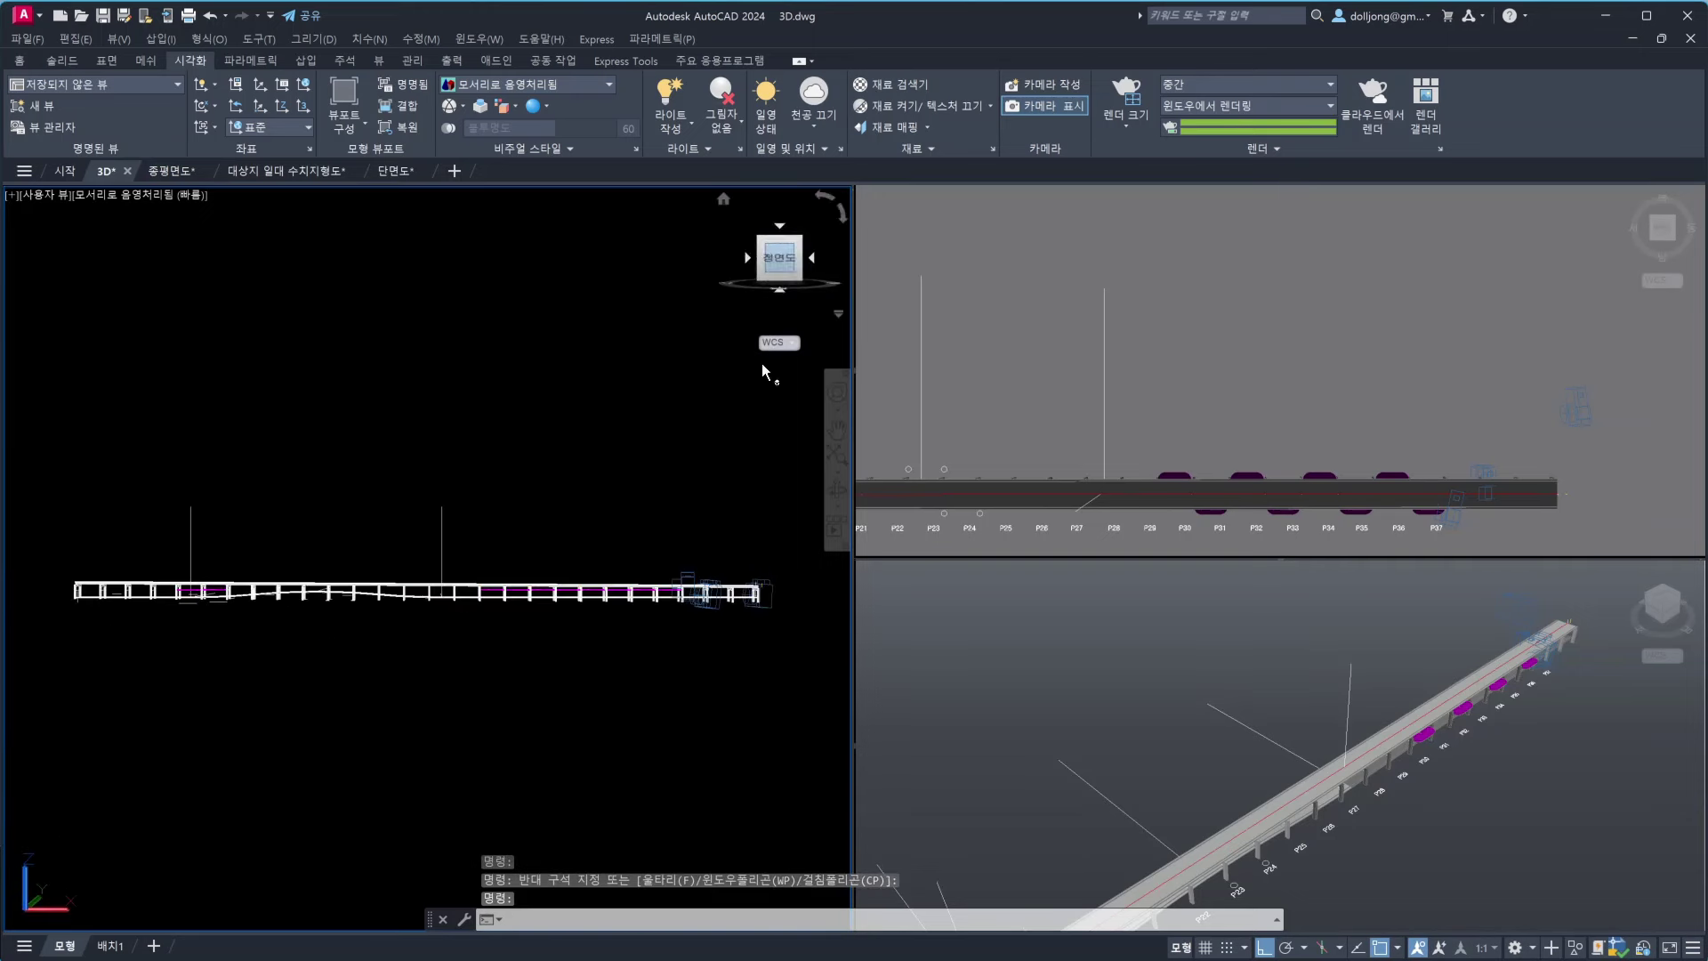
pyautogui.scroll(4, 55, 525)
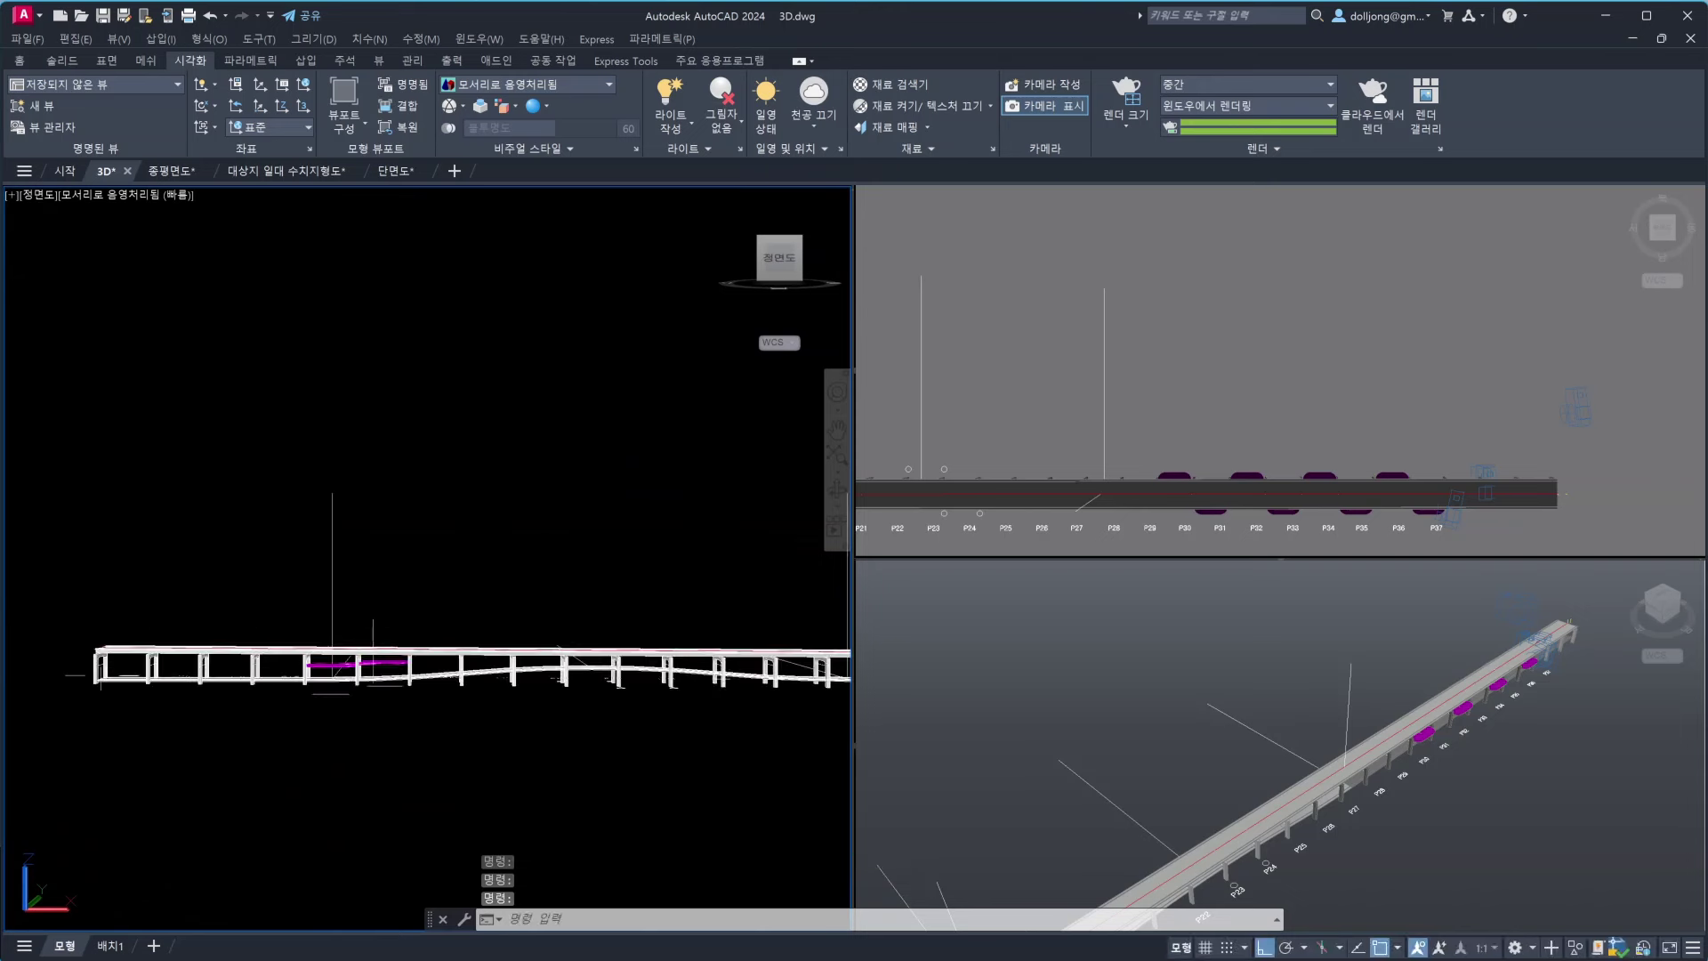
pyautogui.moveTo(285, 633); pyautogui.dragTo(600, 602, button='middle')
pyautogui.scroll(3, 466, 647)
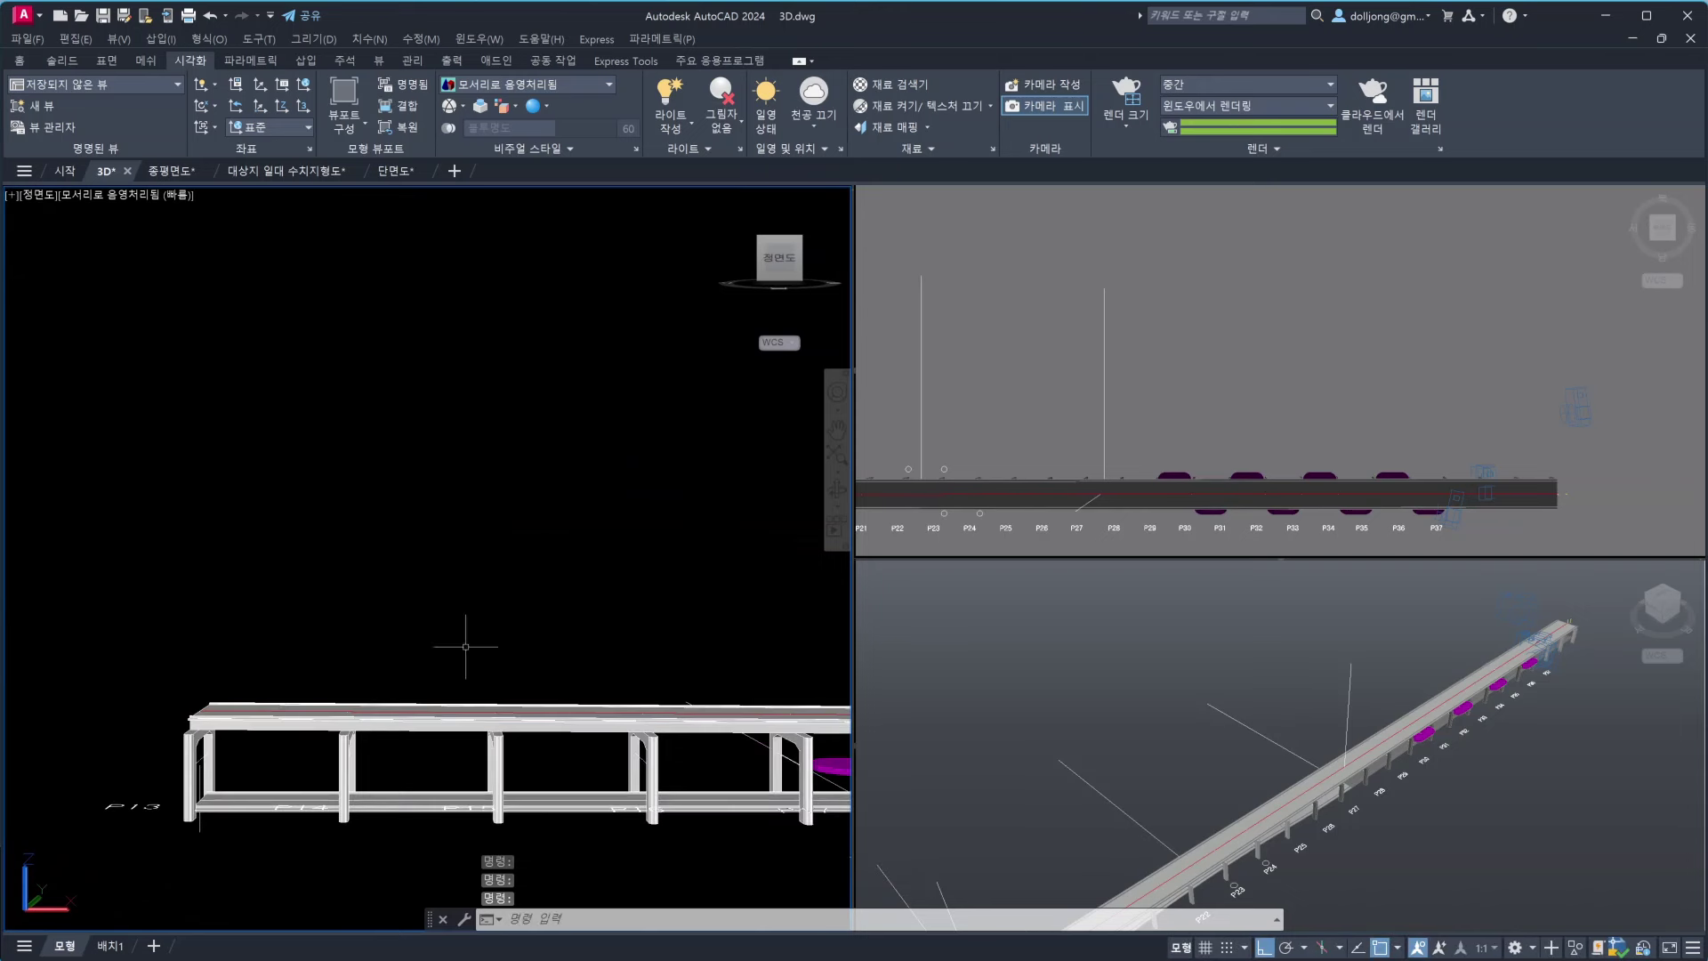
# Turn off perspective with PERSPECTIVE 0 and zoom in on the railing and columns
pyautogui.write('PERSPECTIVE')
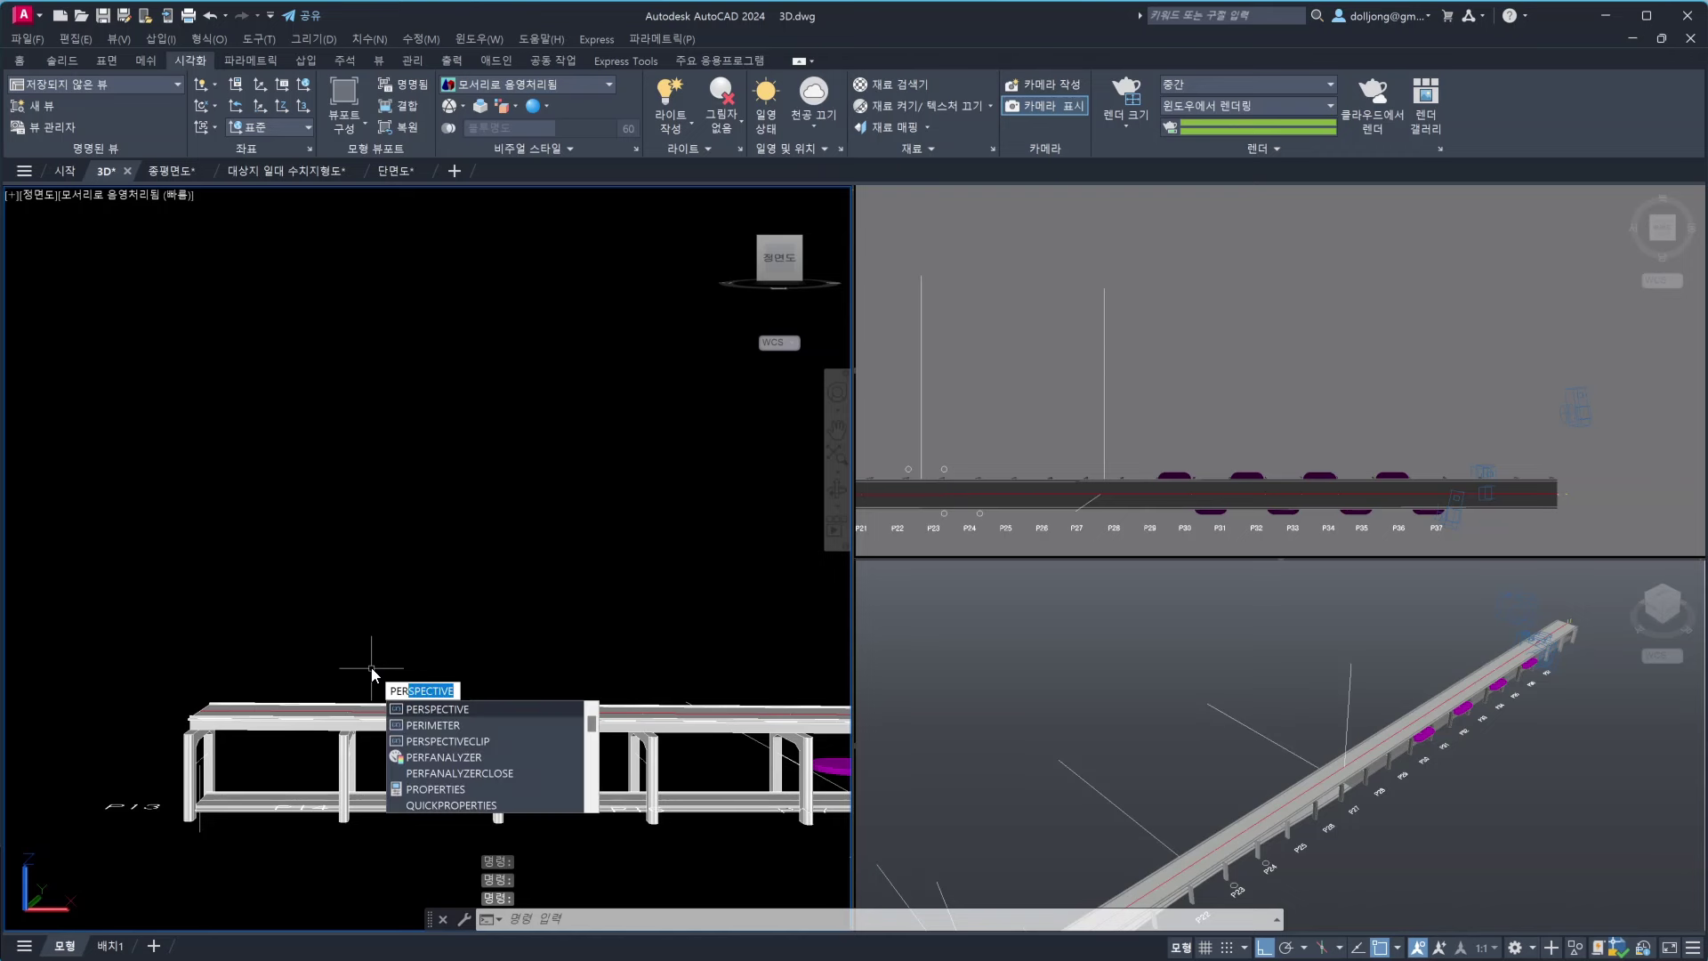
pyautogui.press('Return')
pyautogui.write('0')
pyautogui.press('Return')
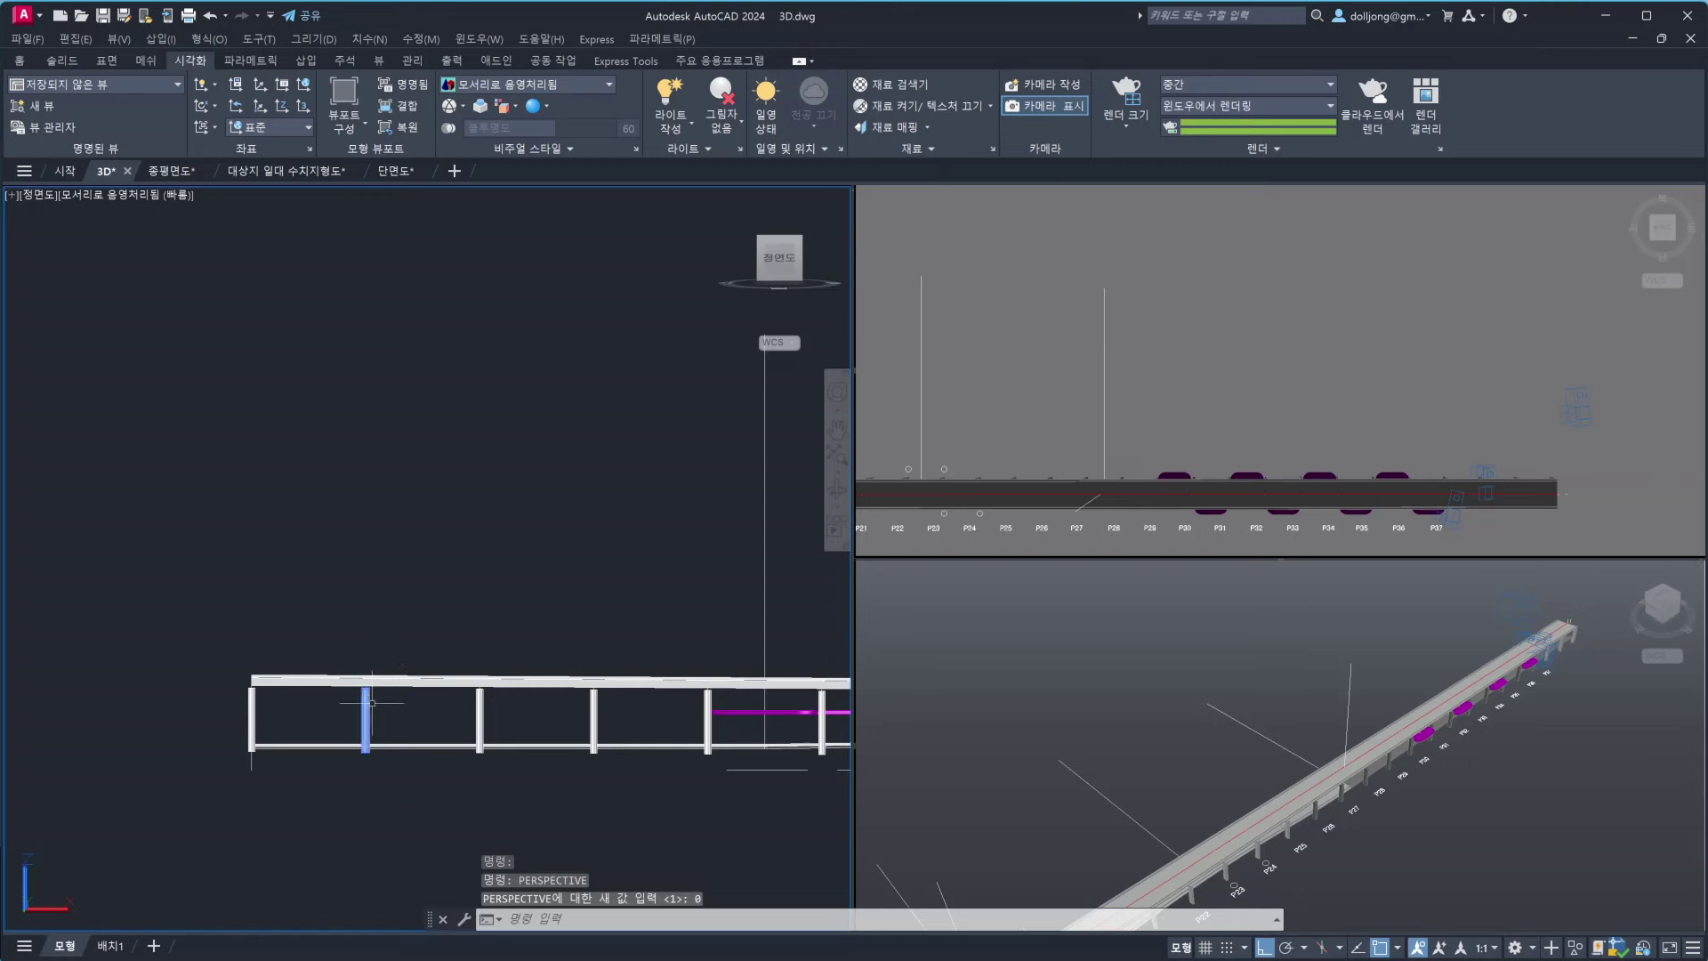
pyautogui.scroll(-3, 372, 702)
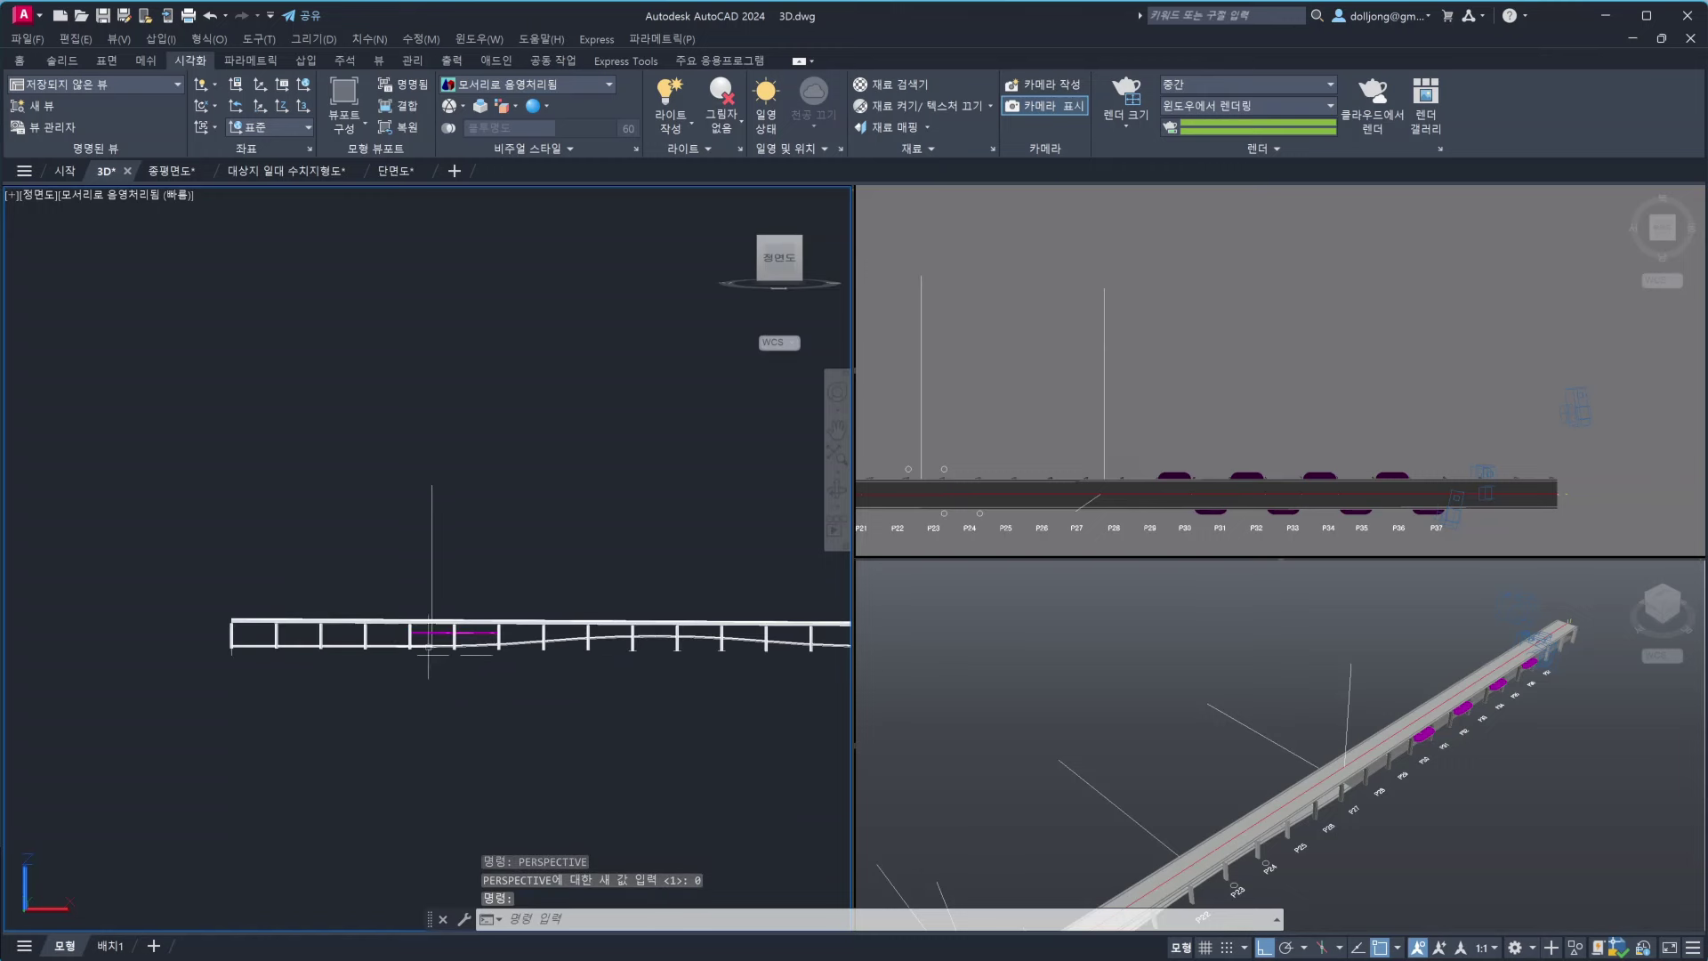
pyautogui.moveTo(428, 654); pyautogui.dragTo(592, 671, button='middle')
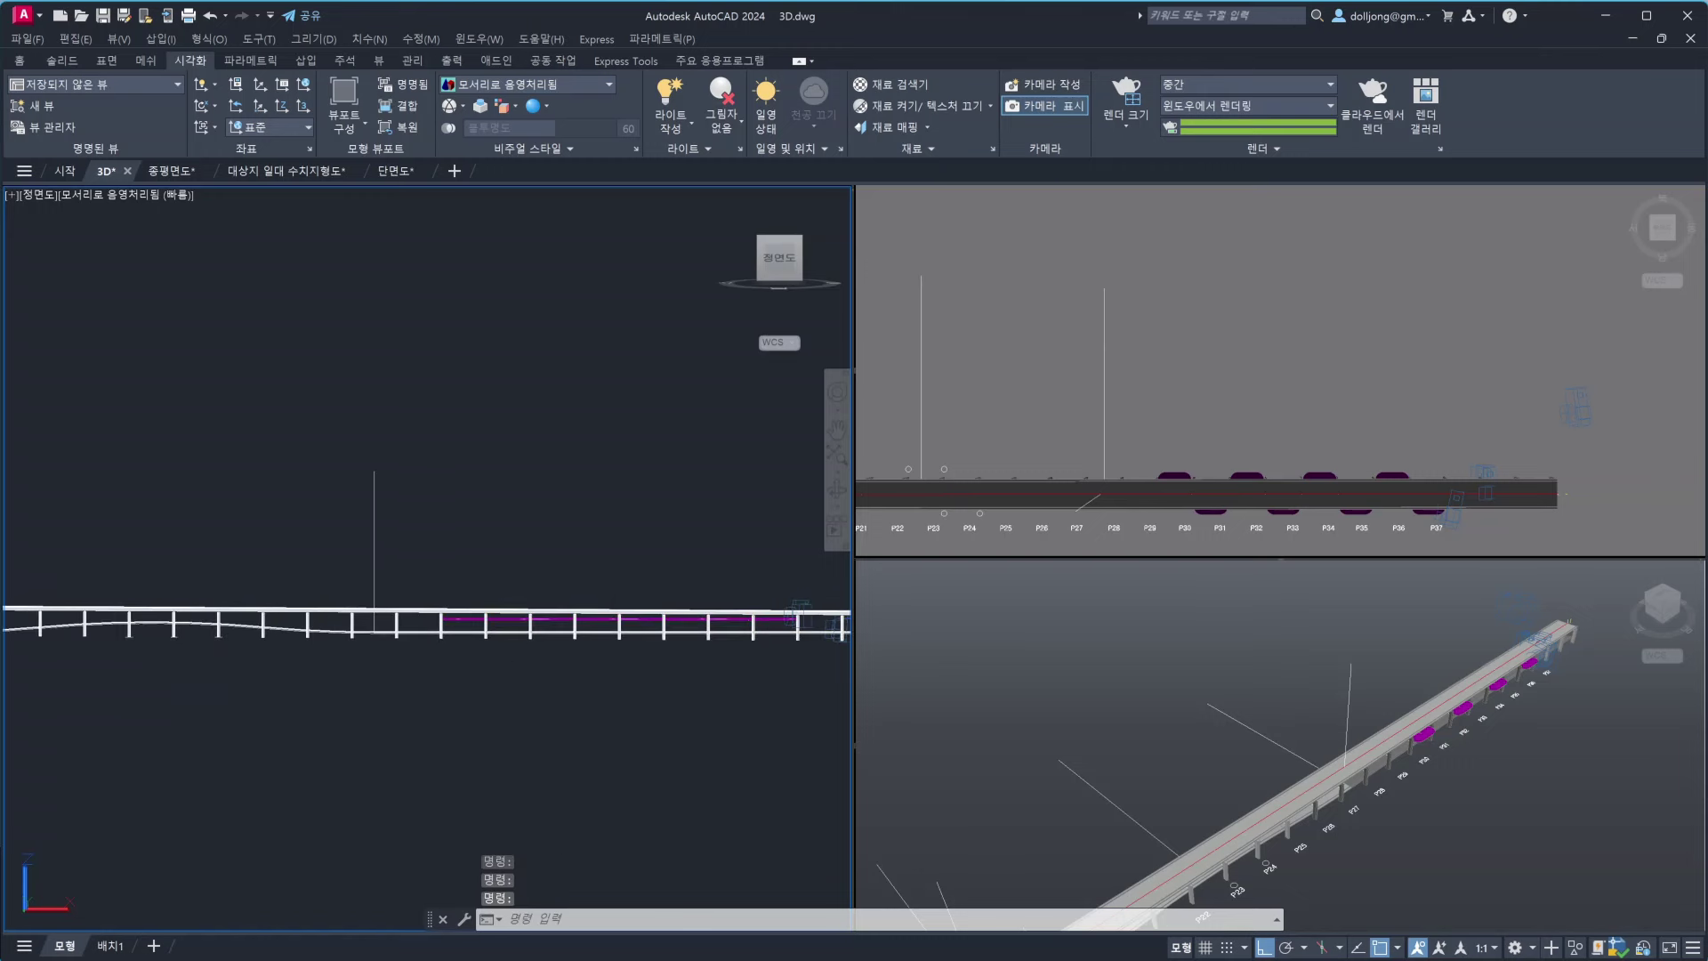
pyautogui.scroll(5, 425, 623)
pyautogui.scroll(1, 417, 622)
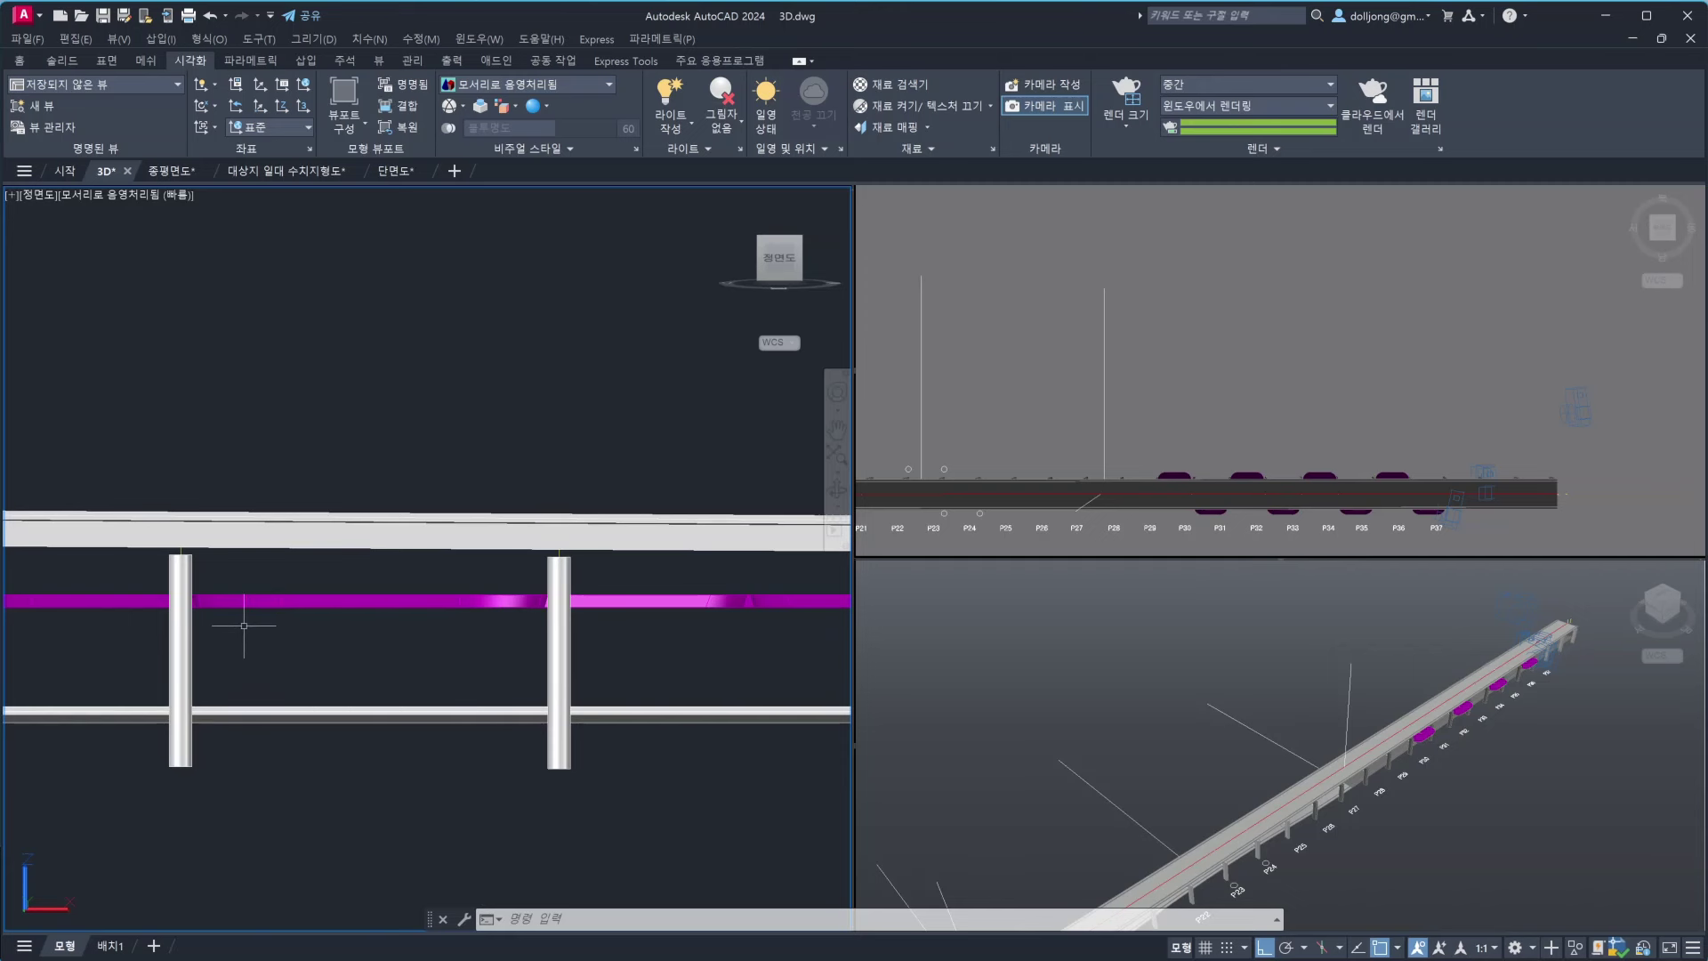
pyautogui.scroll(2, 243, 626)
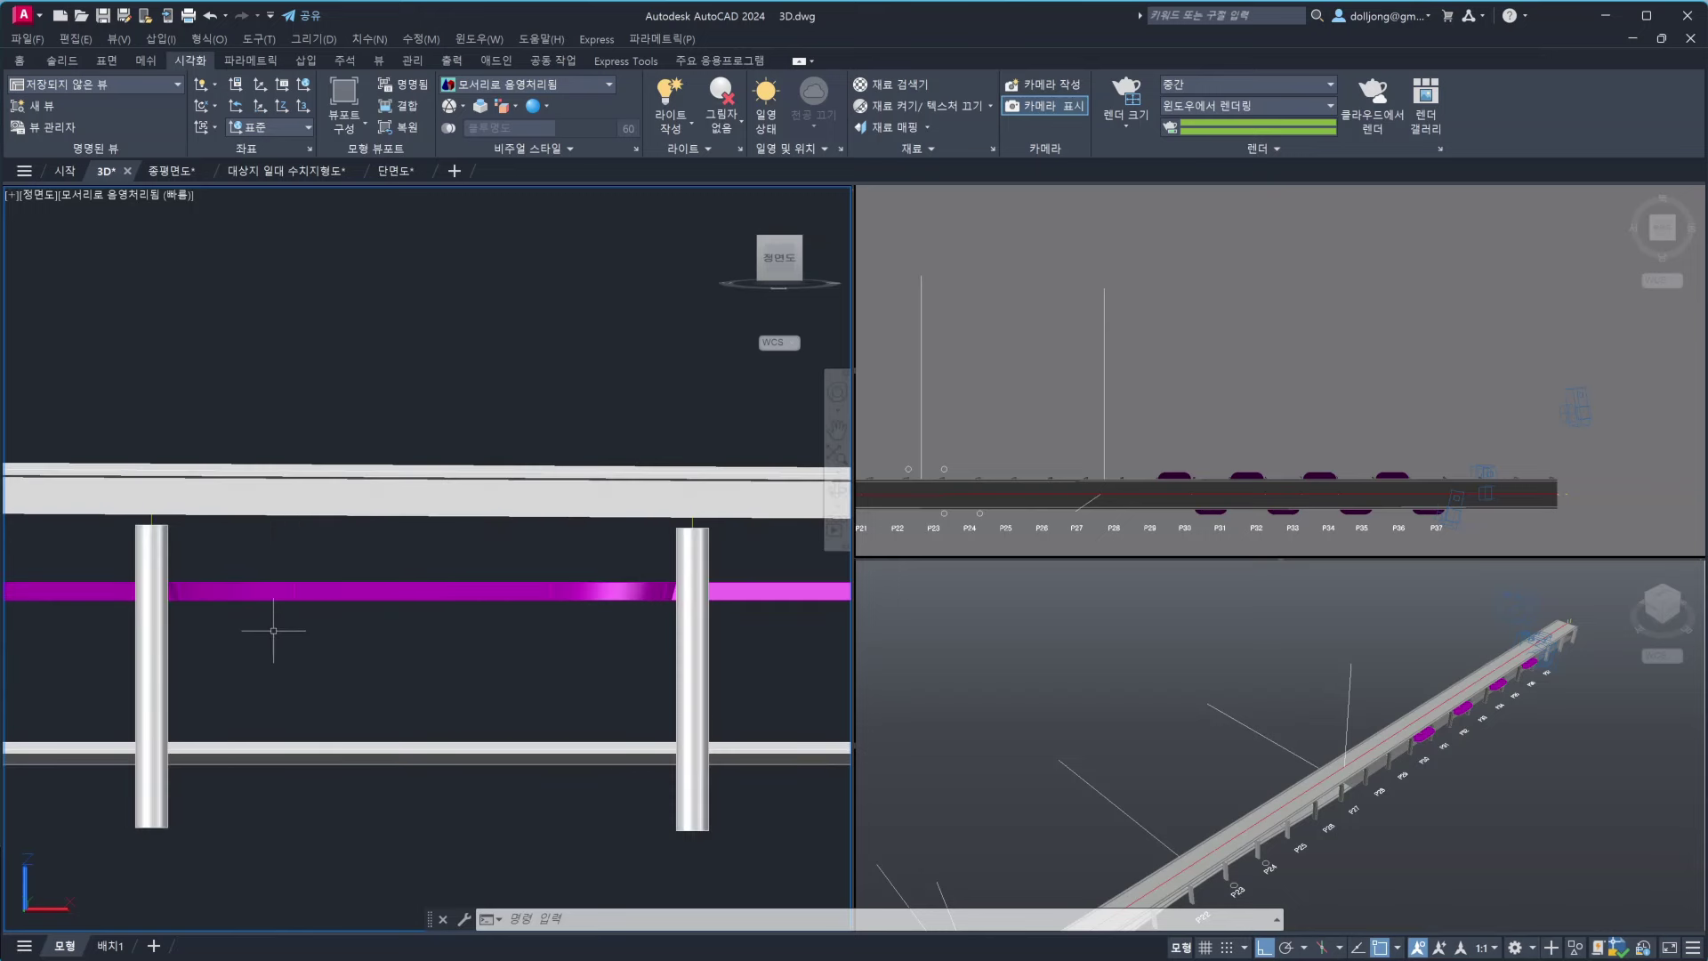
pyautogui.moveTo(779, 258)
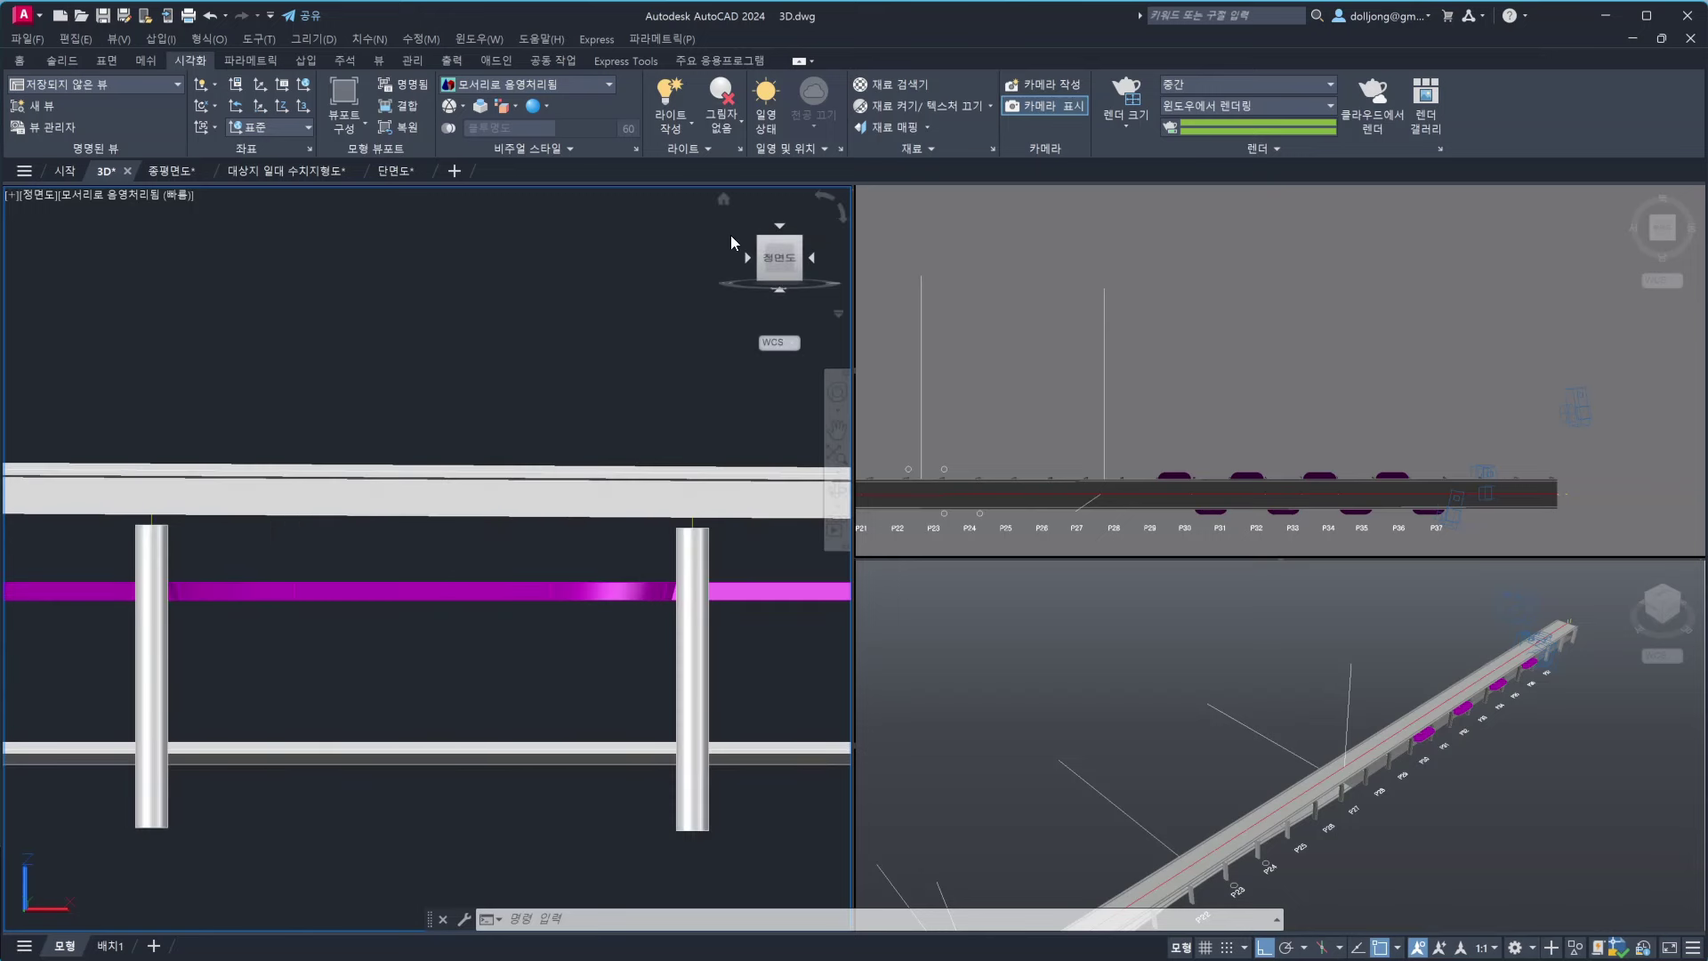
# Return the left viewport to the isometric home view
pyautogui.click(724, 198)
pyautogui.scroll(2, 377, 568)
pyautogui.scroll(2, 377, 568)
pyautogui.click(189, 204)
# Set the left viewport to 2D Wireframe and zoom in on pier P34's cap
pyautogui.click(258, 257)
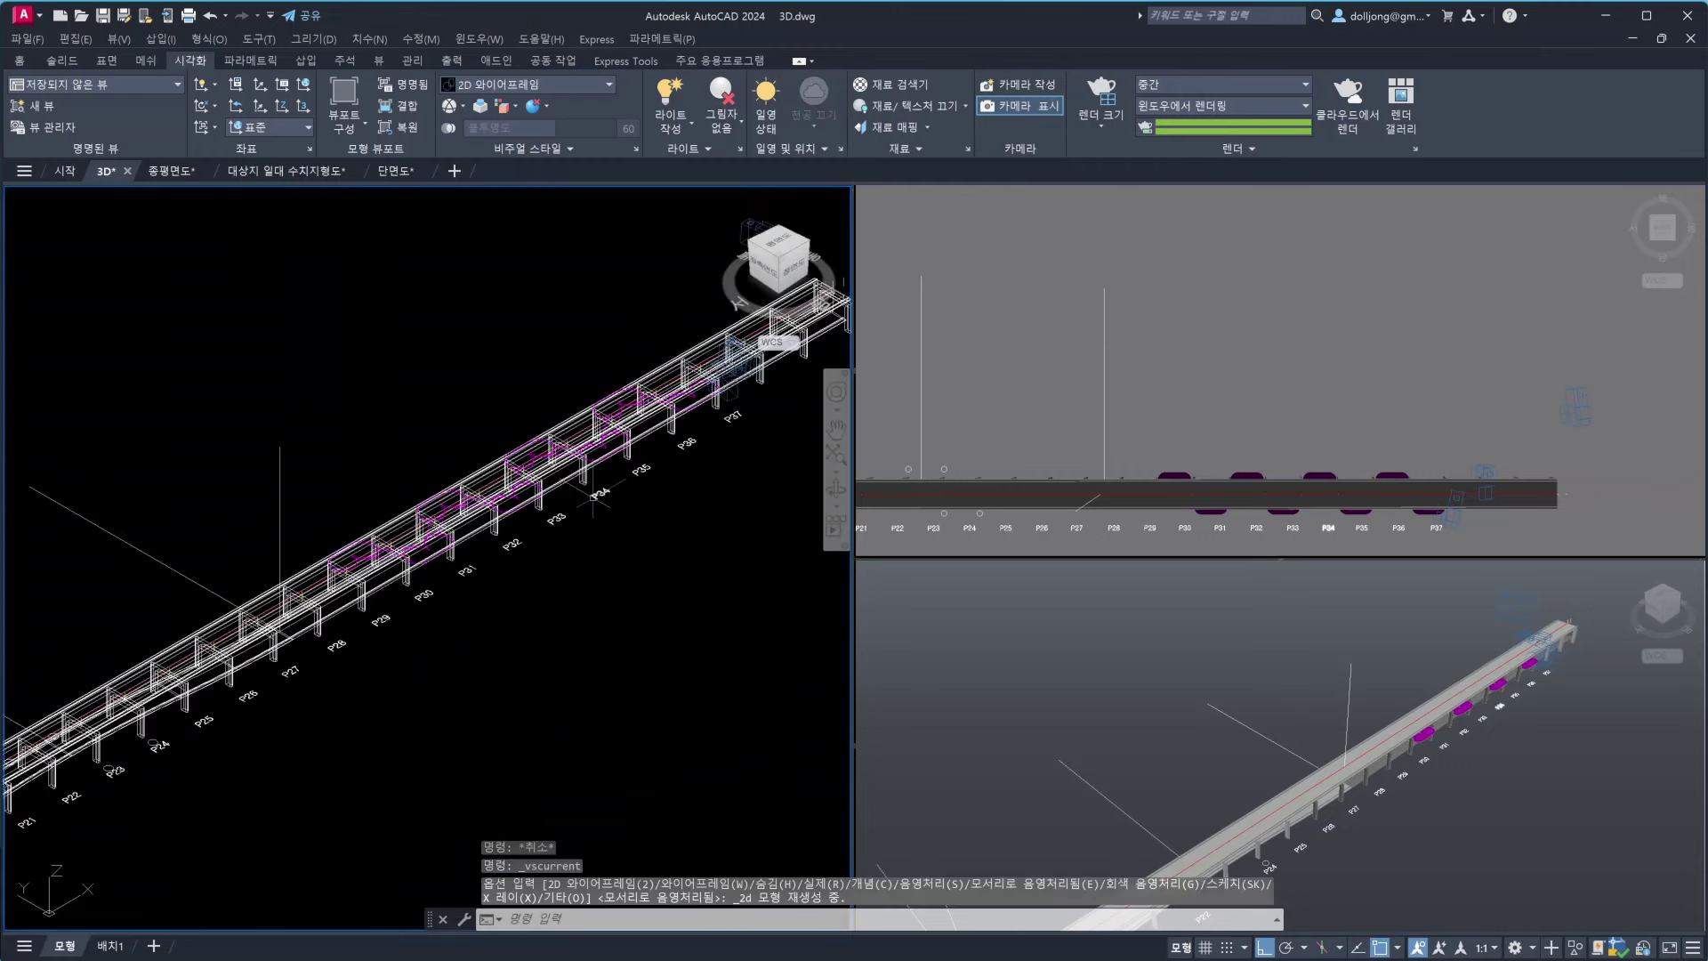
pyautogui.scroll(3, 593, 499)
pyautogui.moveTo(593, 499); pyautogui.dragTo(570, 551, button='middle')
pyautogui.scroll(3, 560, 552)
pyautogui.scroll(2, 555, 557)
pyautogui.scroll(2, 554, 558)
pyautogui.scroll(2, 476, 537)
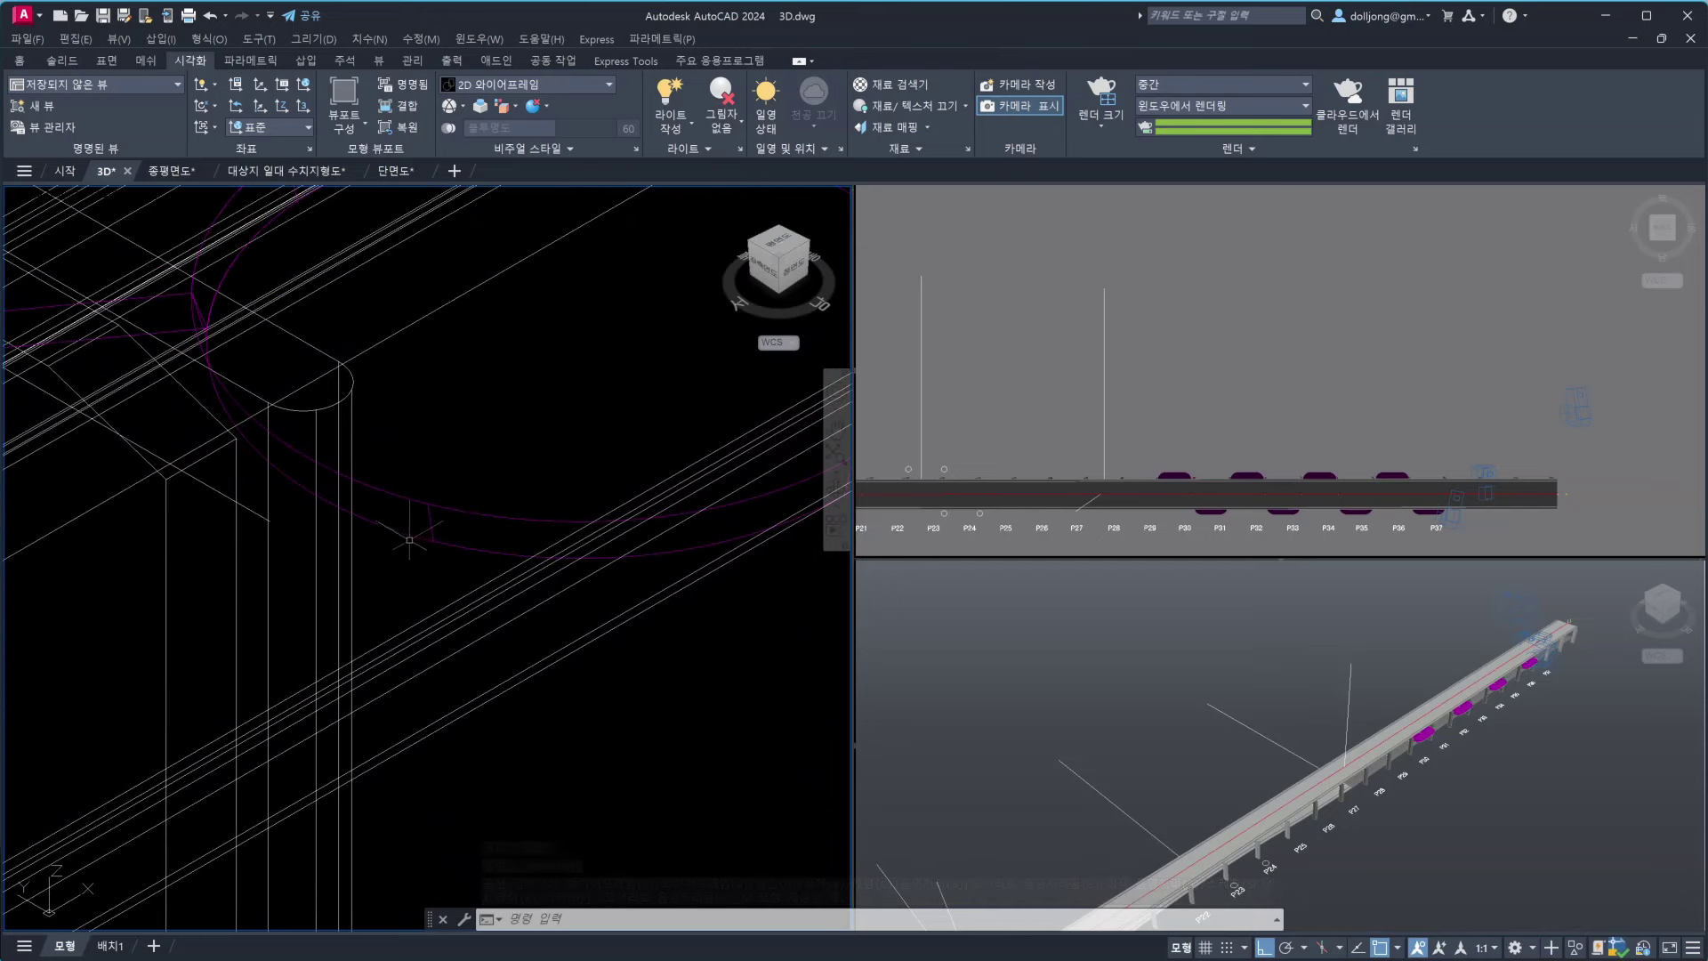
pyautogui.click(473, 560)
pyautogui.moveTo(473, 560)
pyautogui.mouseDown(button='middle')
pyautogui.moveTo(286, 663)
pyautogui.moveTo(260, 714)
pyautogui.mouseUp(button='middle')
pyautogui.press('Escape')
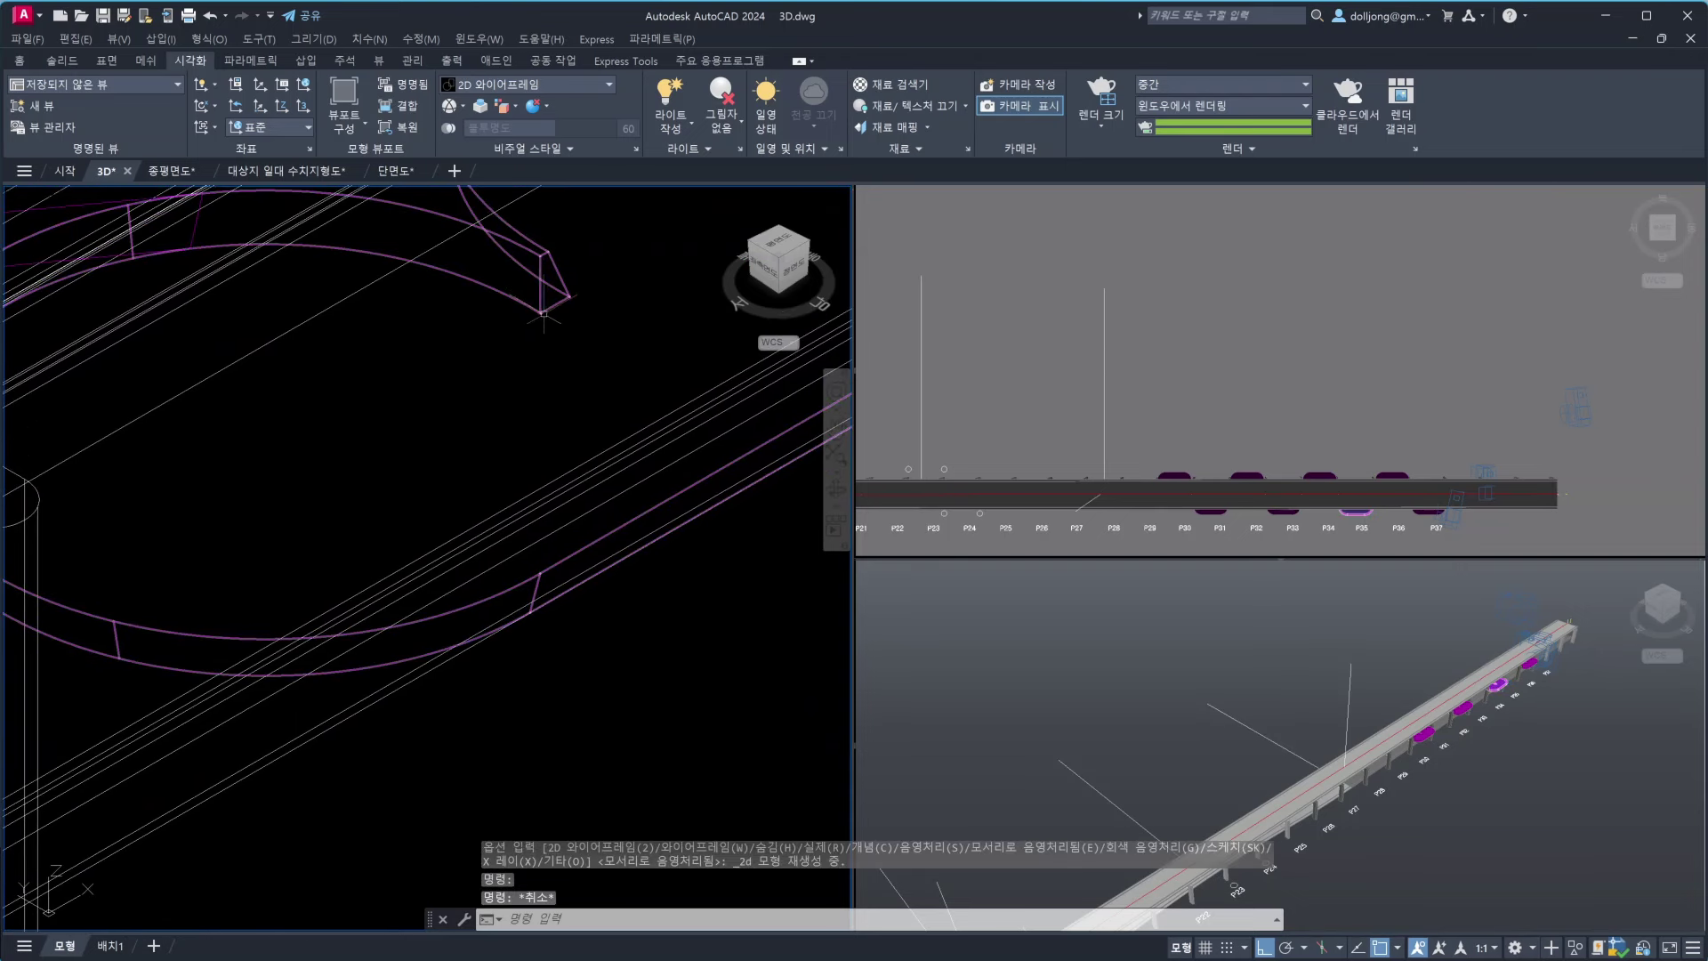
# Use ID with Endpoint snap to read a pier endpoint's coordinates at Z 14700
pyautogui.write('id')
pyautogui.press('Return')
pyautogui.write('end')
pyautogui.press('Return')
pyautogui.click(537, 309)
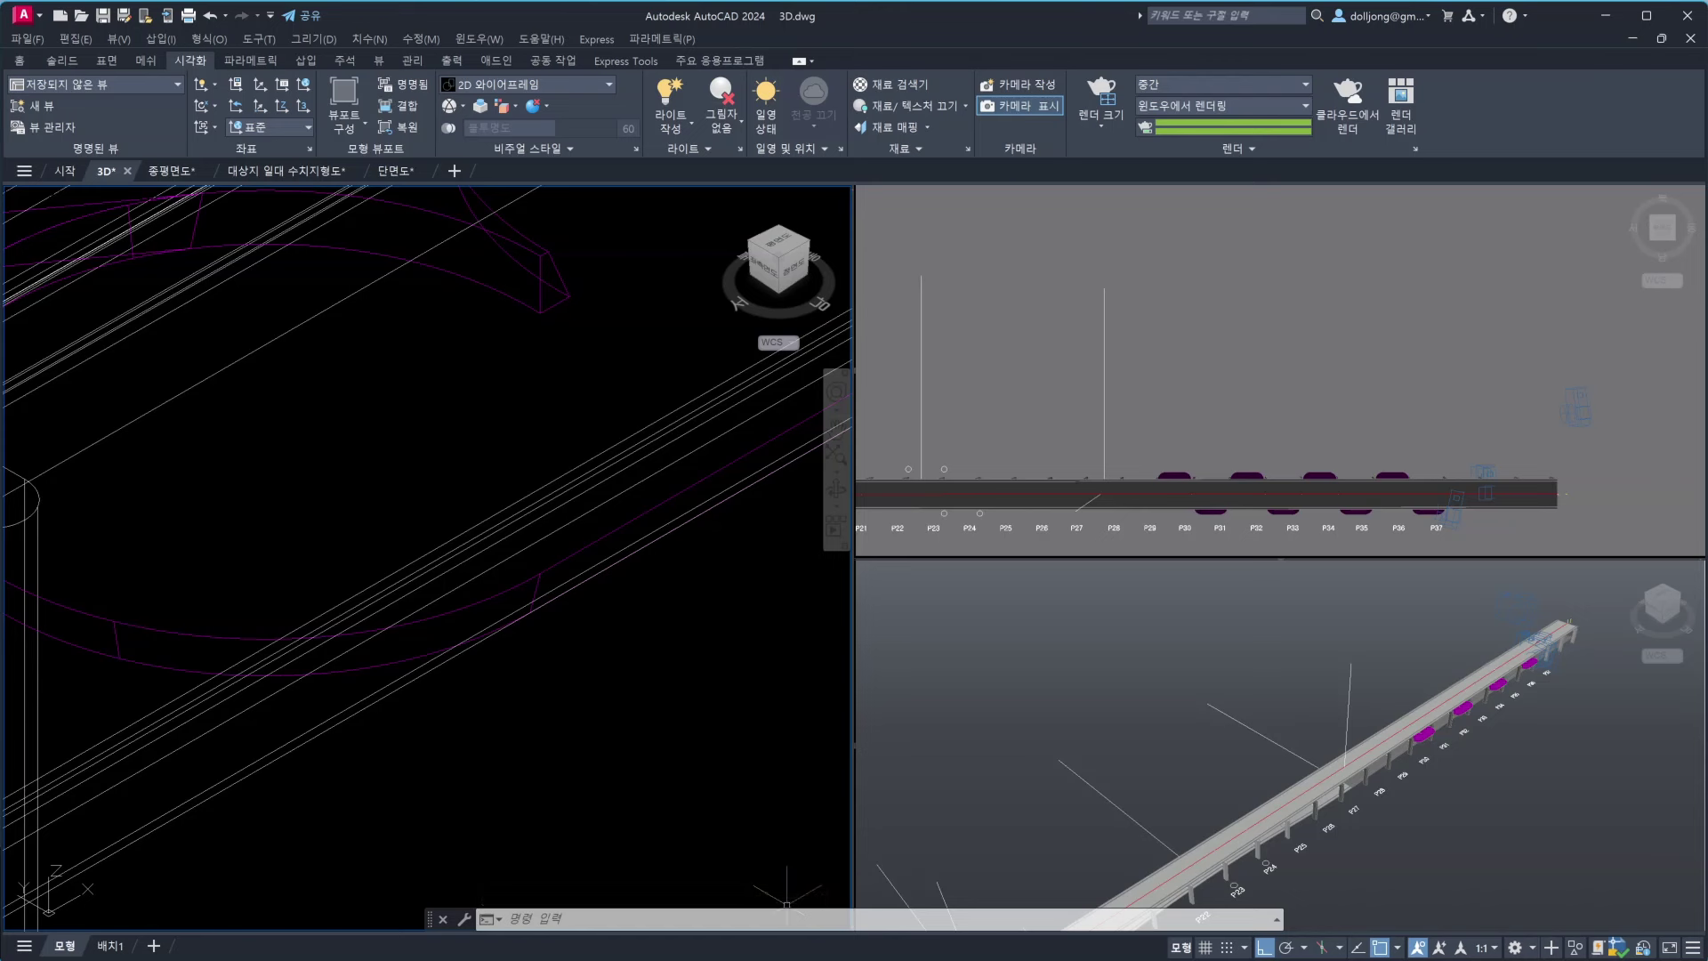
# Zoom out to bring piers P29 through P37 into view
pyautogui.click(590, 695)
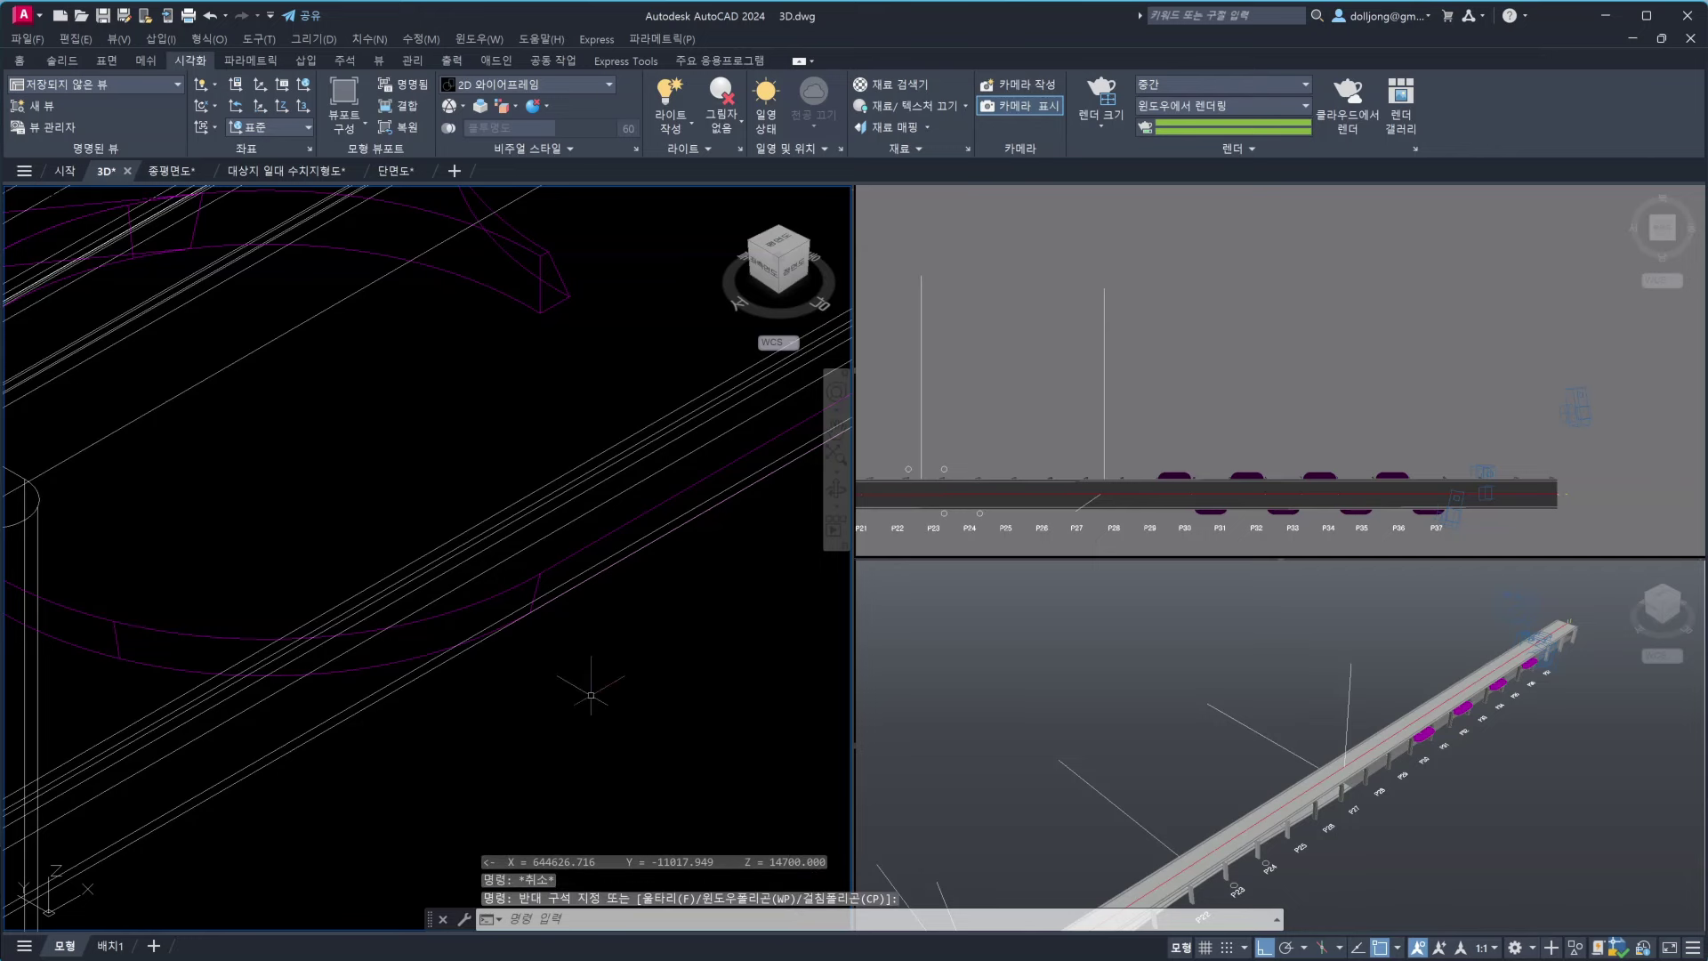
pyautogui.scroll(-3, 591, 695)
pyautogui.scroll(2, 596, 690)
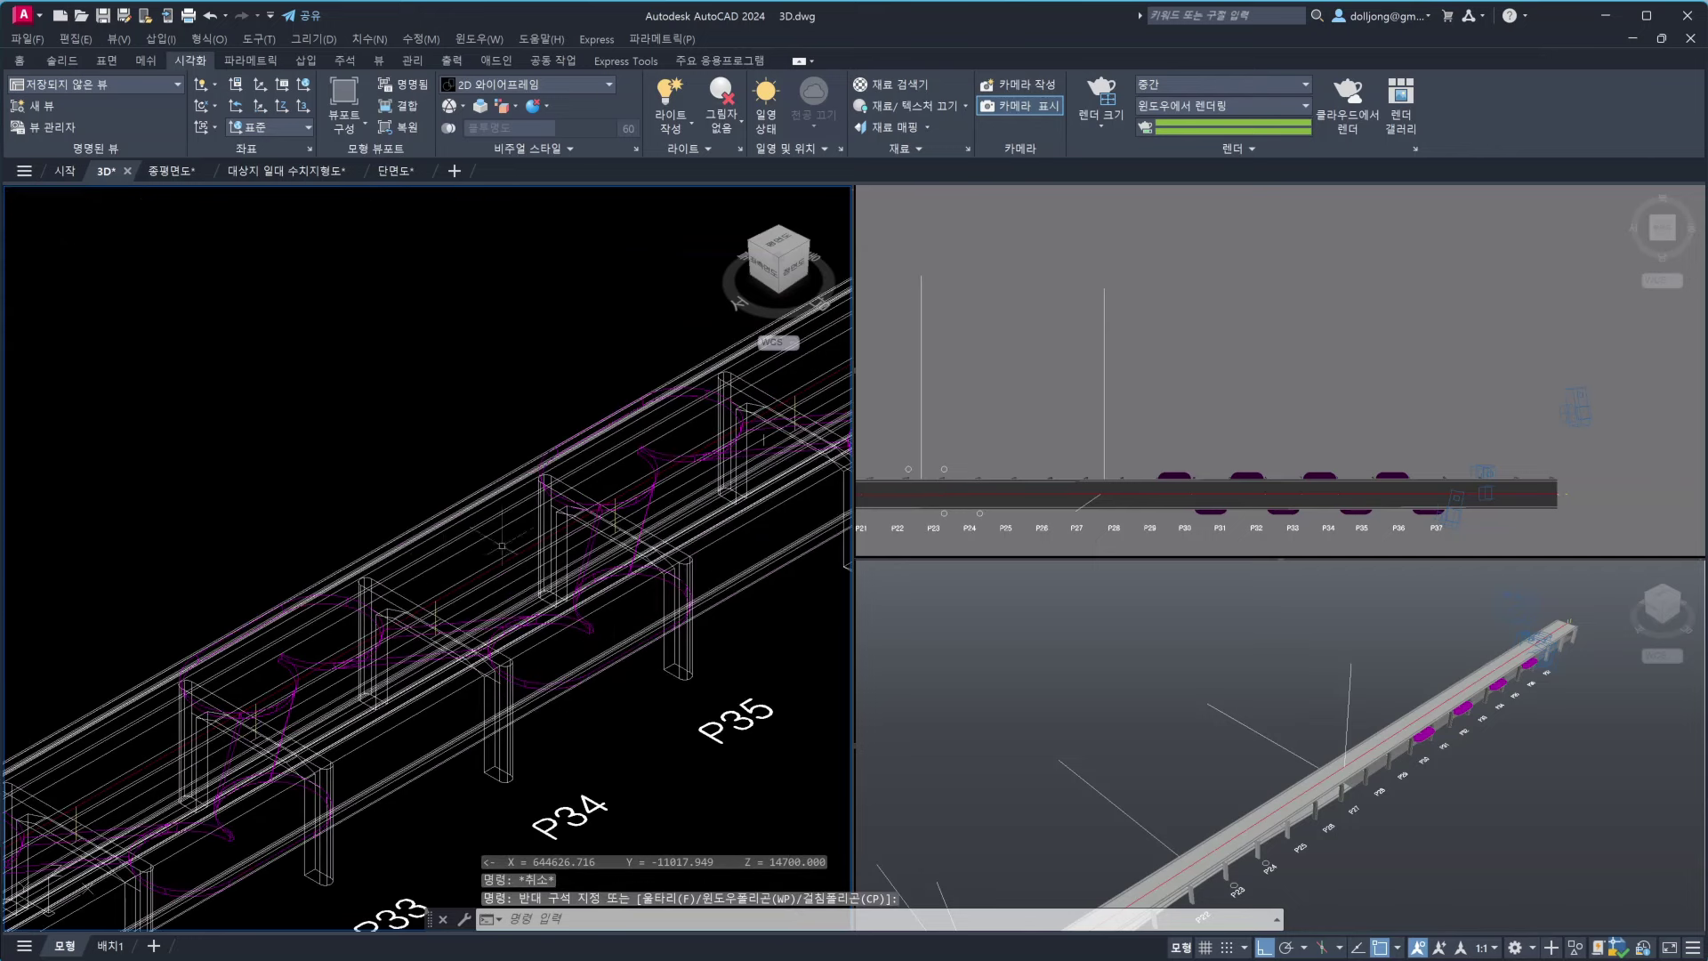
pyautogui.scroll(-3, 552, 587)
pyautogui.moveTo(570, 614); pyautogui.dragTo(597, 626, button='middle')
pyautogui.scroll(-2, 597, 627)
pyautogui.scroll(-2, 592, 623)
pyautogui.scroll(-2, 578, 613)
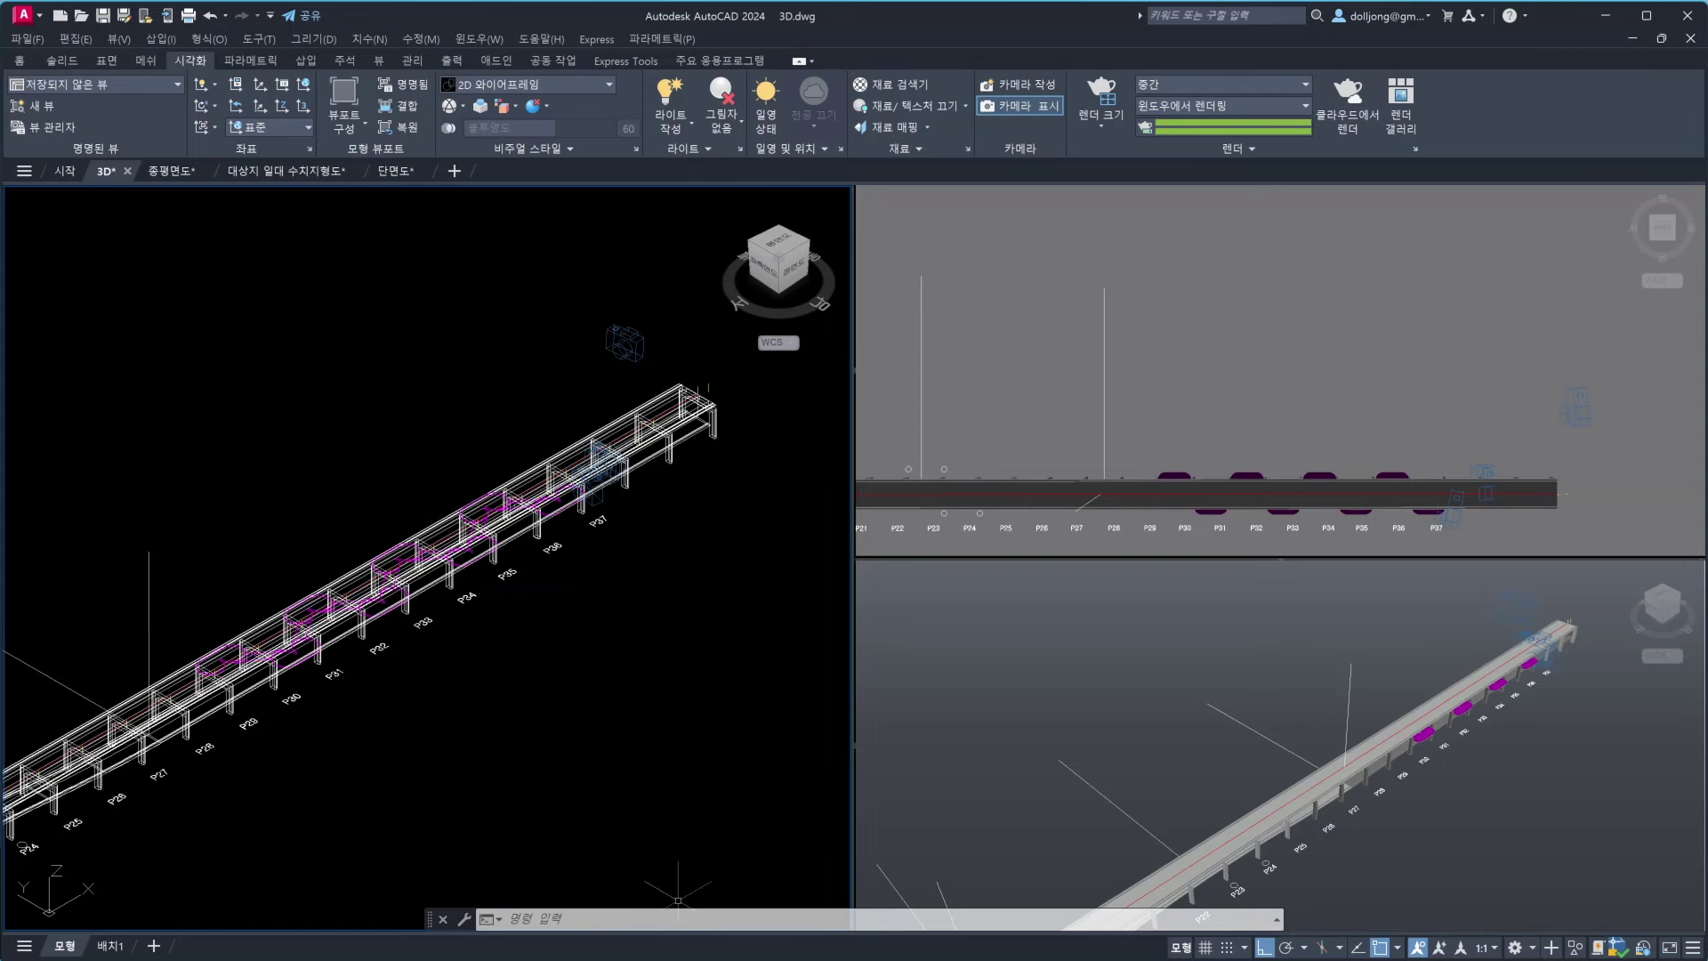
# Bring the ALSee viewer up over AutoCAD and flip between img01.png and img02.png
pyautogui.hotkey('alt', 'Tab')
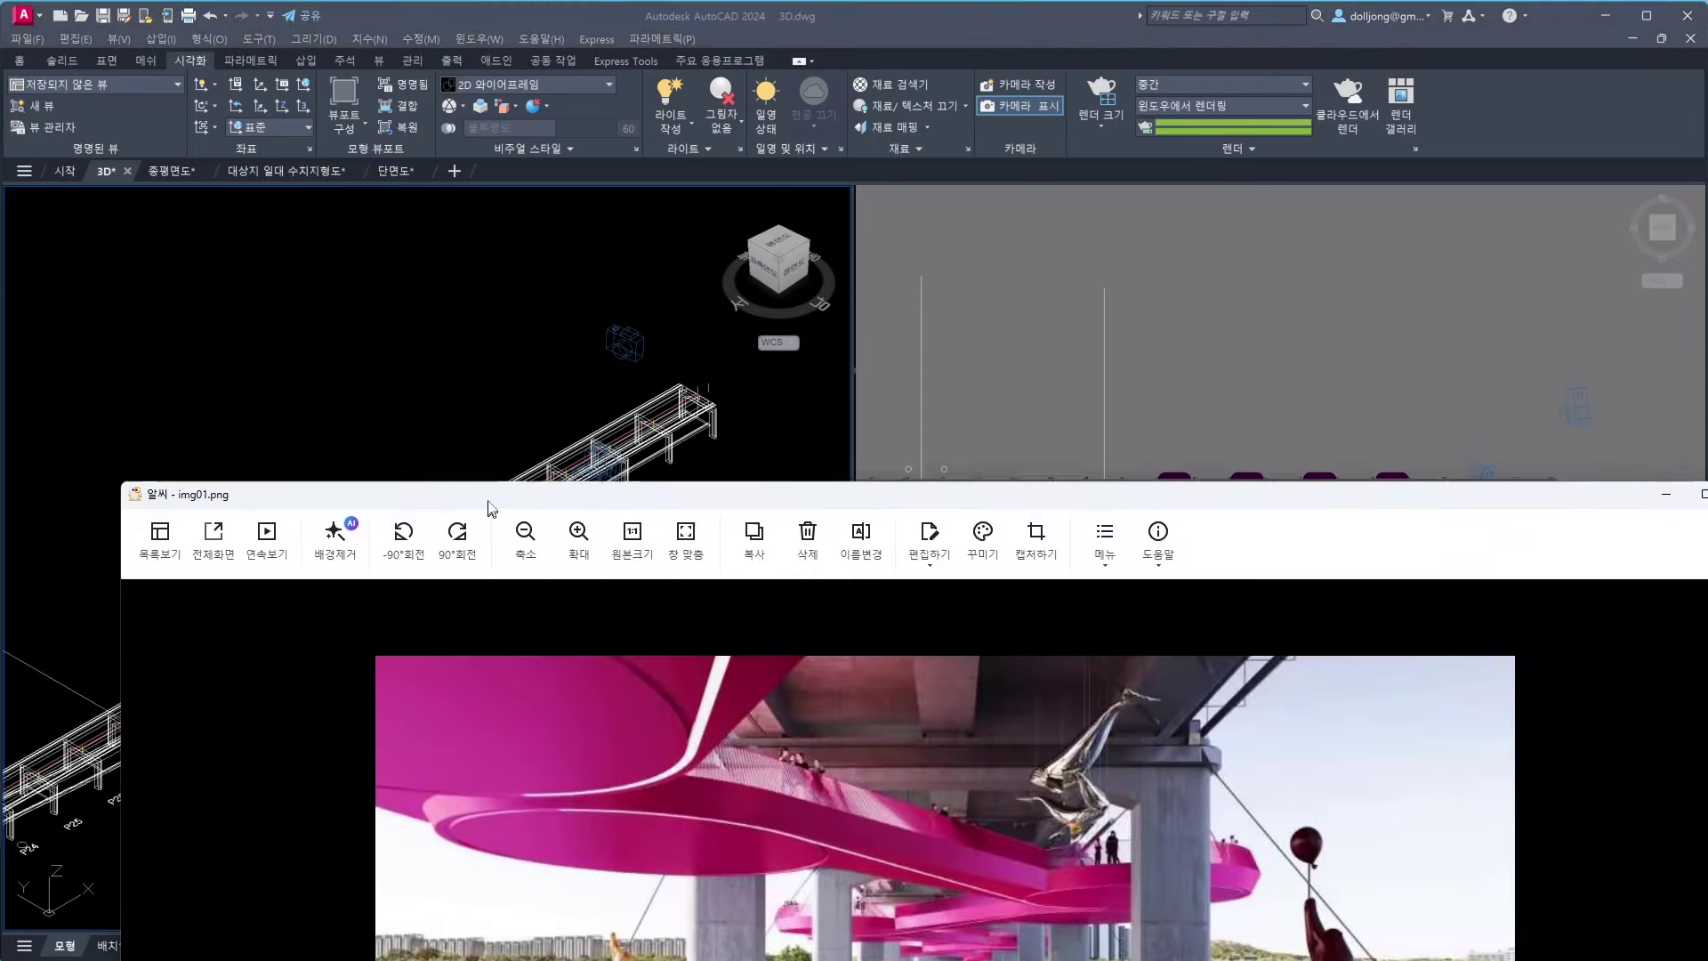
pyautogui.moveTo(487, 509); pyautogui.dragTo(402, 51)
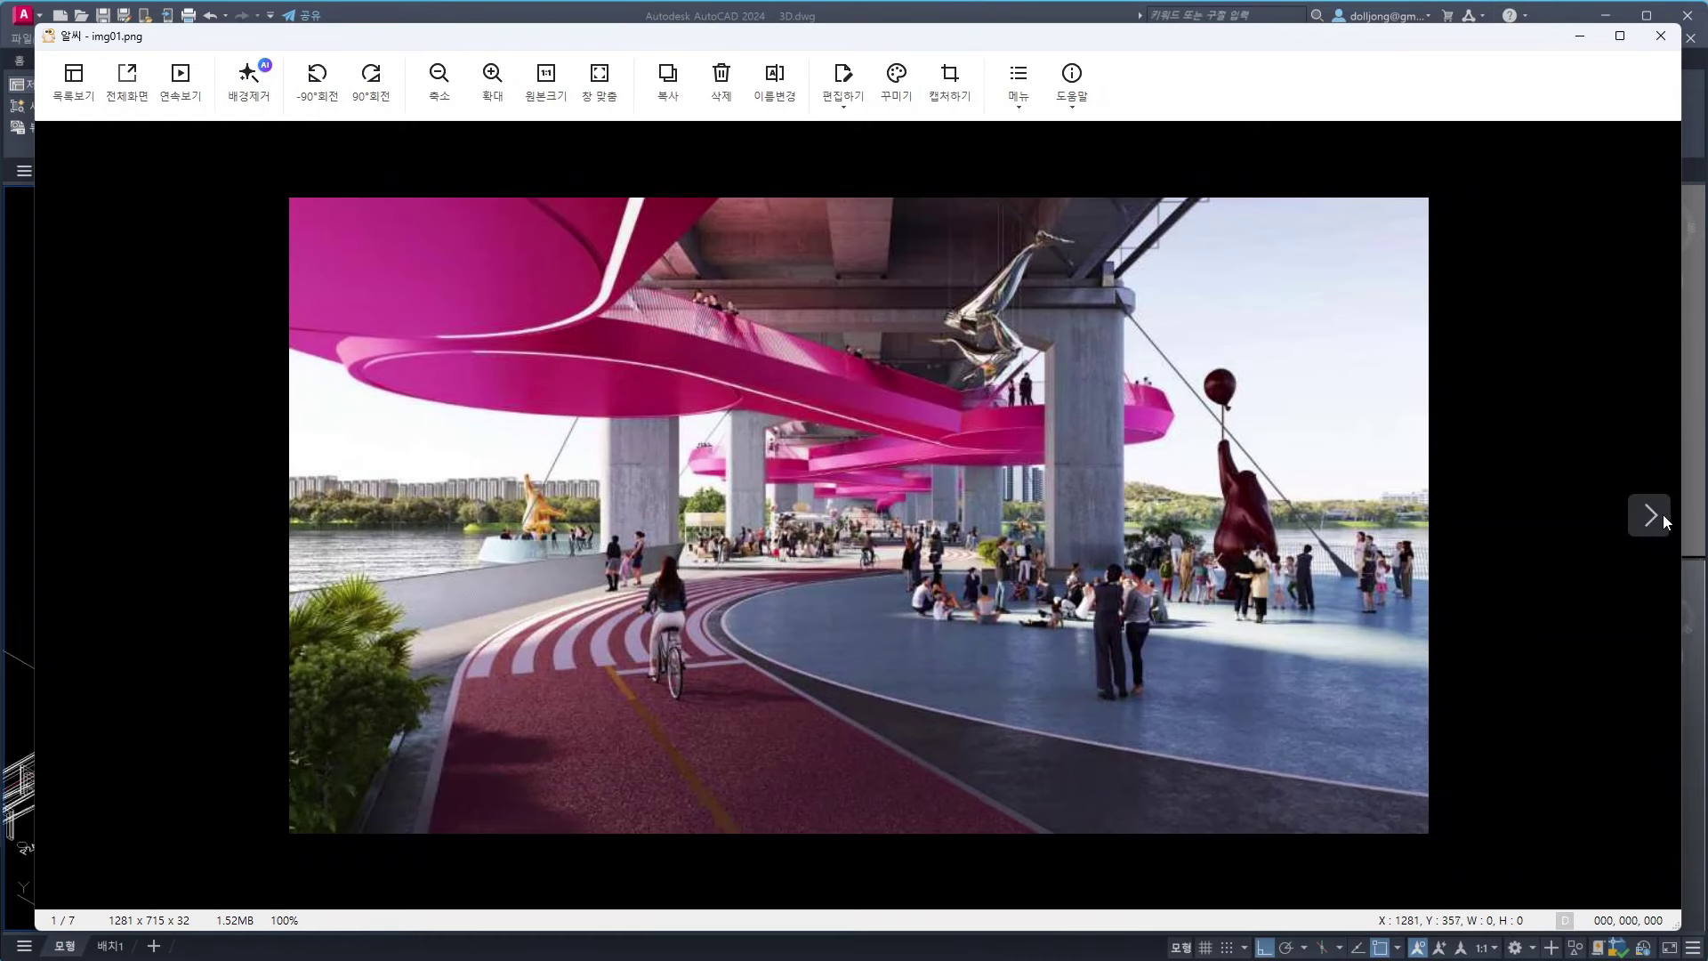
pyautogui.click(1652, 523)
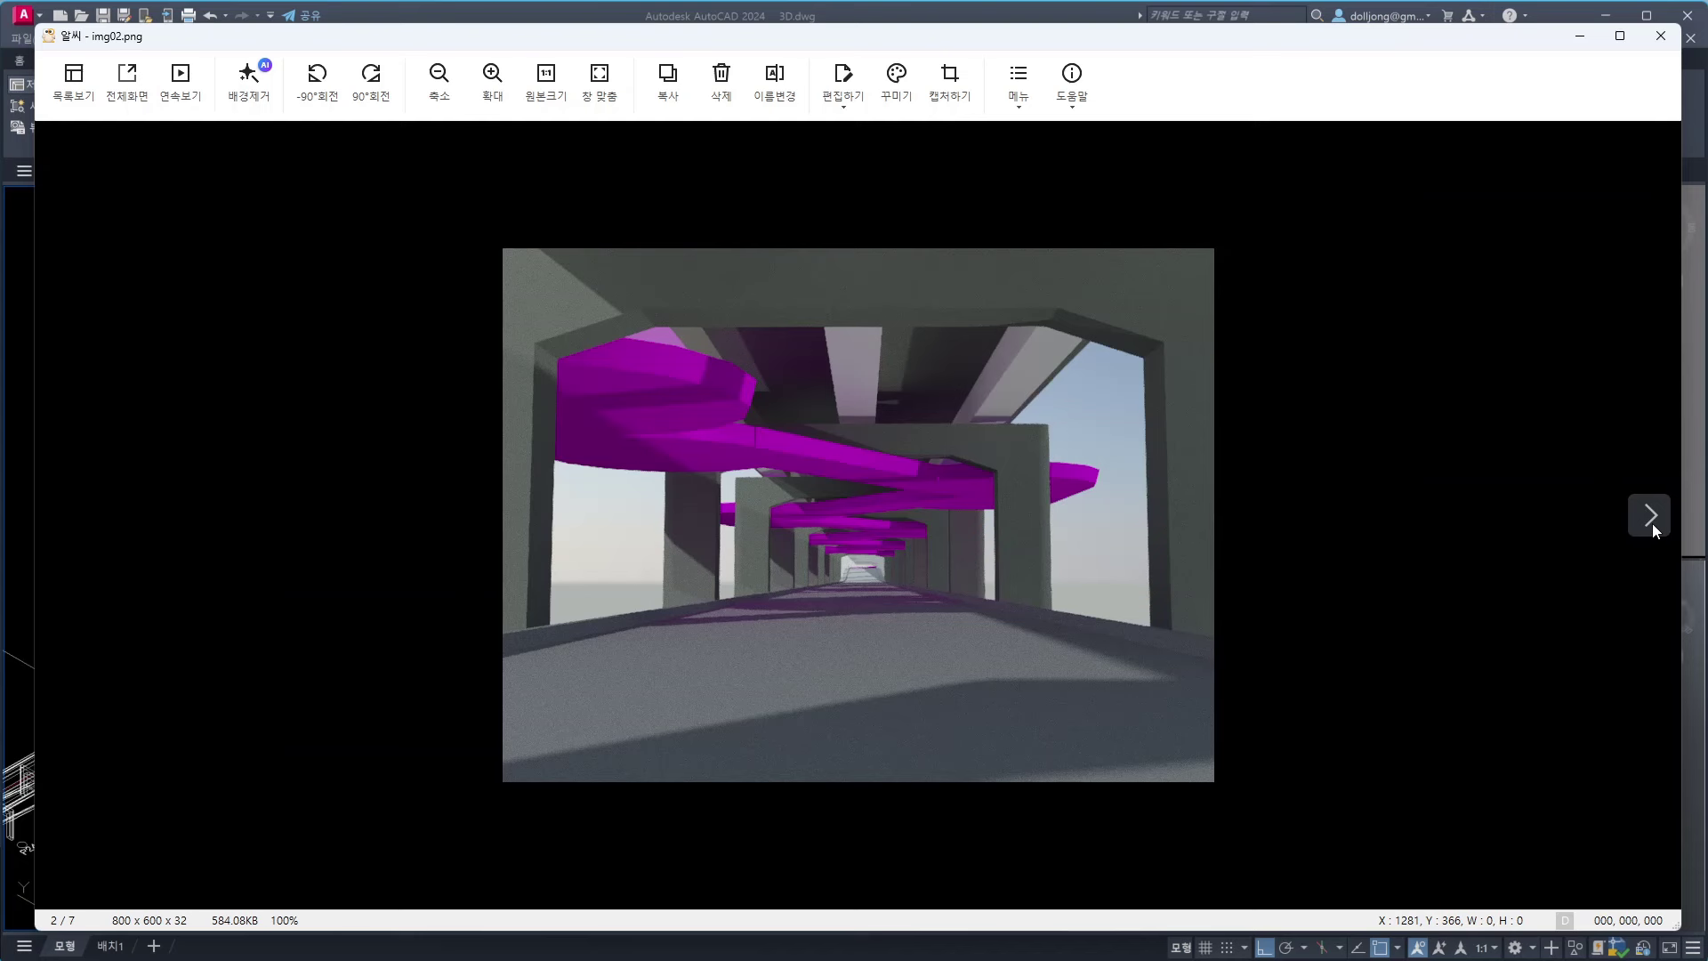
pyautogui.moveTo(66, 516)
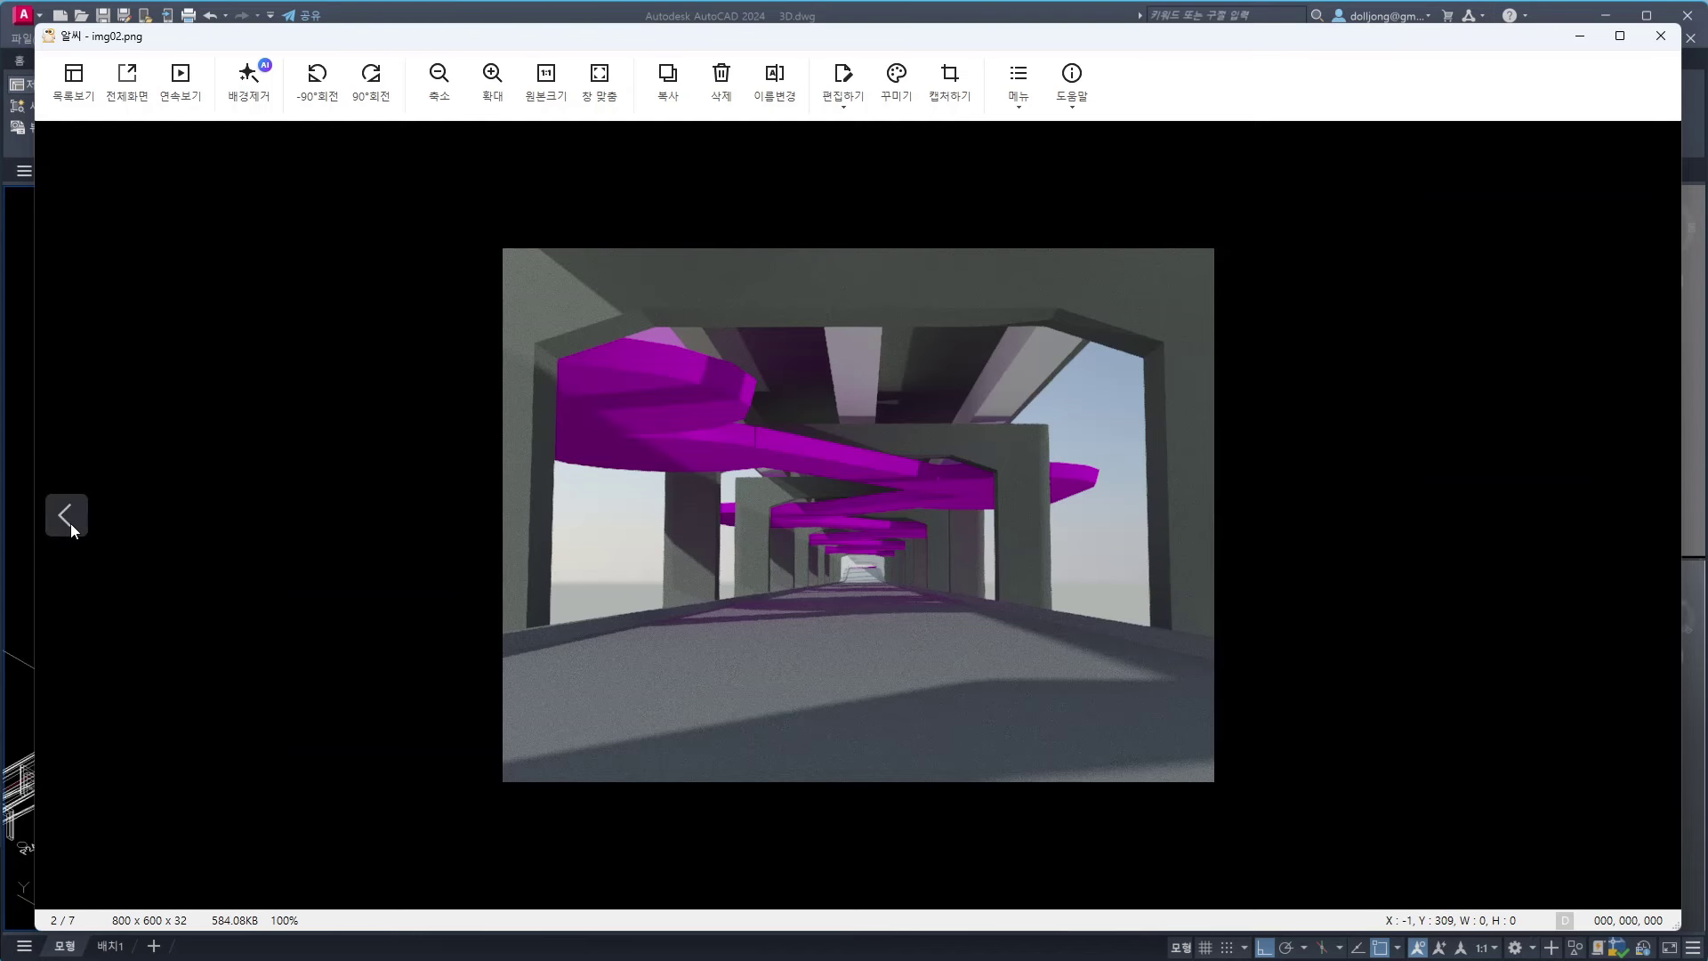
pyautogui.click(71, 523)
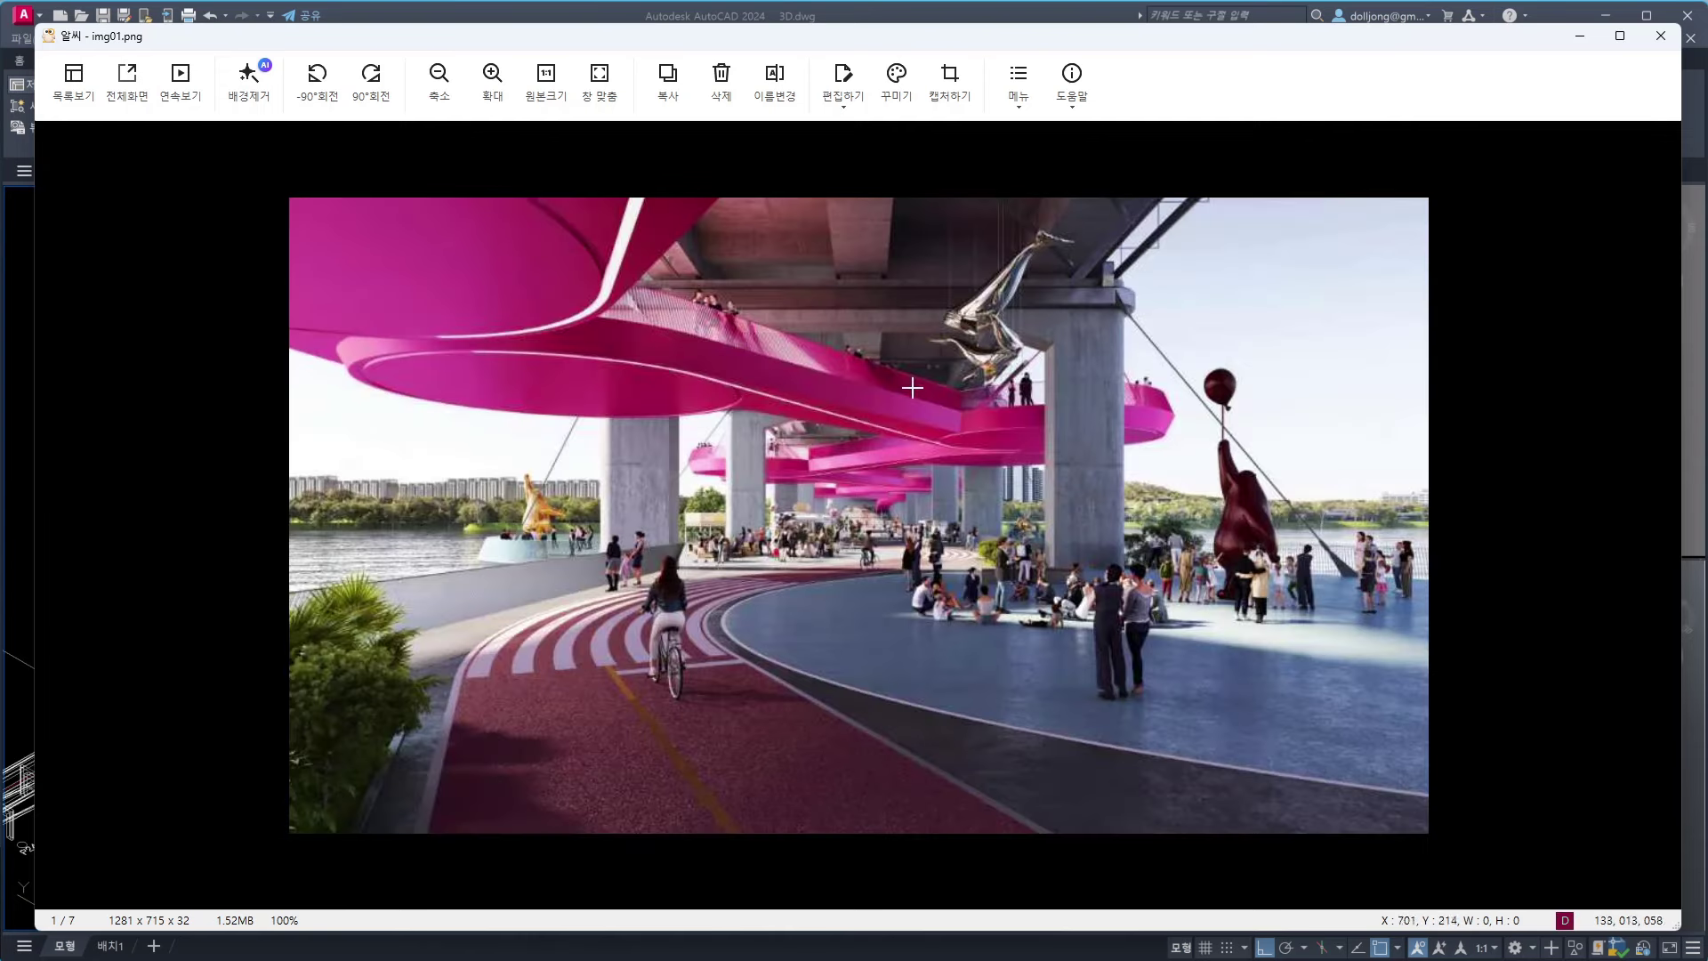
# Sketch red and blue height marks on the pink deck in img01.png, then clear them
pyautogui.moveTo(842, 314); pyautogui.dragTo(840, 368)
pyautogui.moveTo(815, 314); pyautogui.dragTo(814, 336)
pyautogui.moveTo(822, 317)
pyautogui.mouseDown()
pyautogui.moveTo(822, 367)
pyautogui.moveTo(795, 330)
pyautogui.moveTo(842, 328)
pyautogui.mouseUp()
pyautogui.press('Escape')
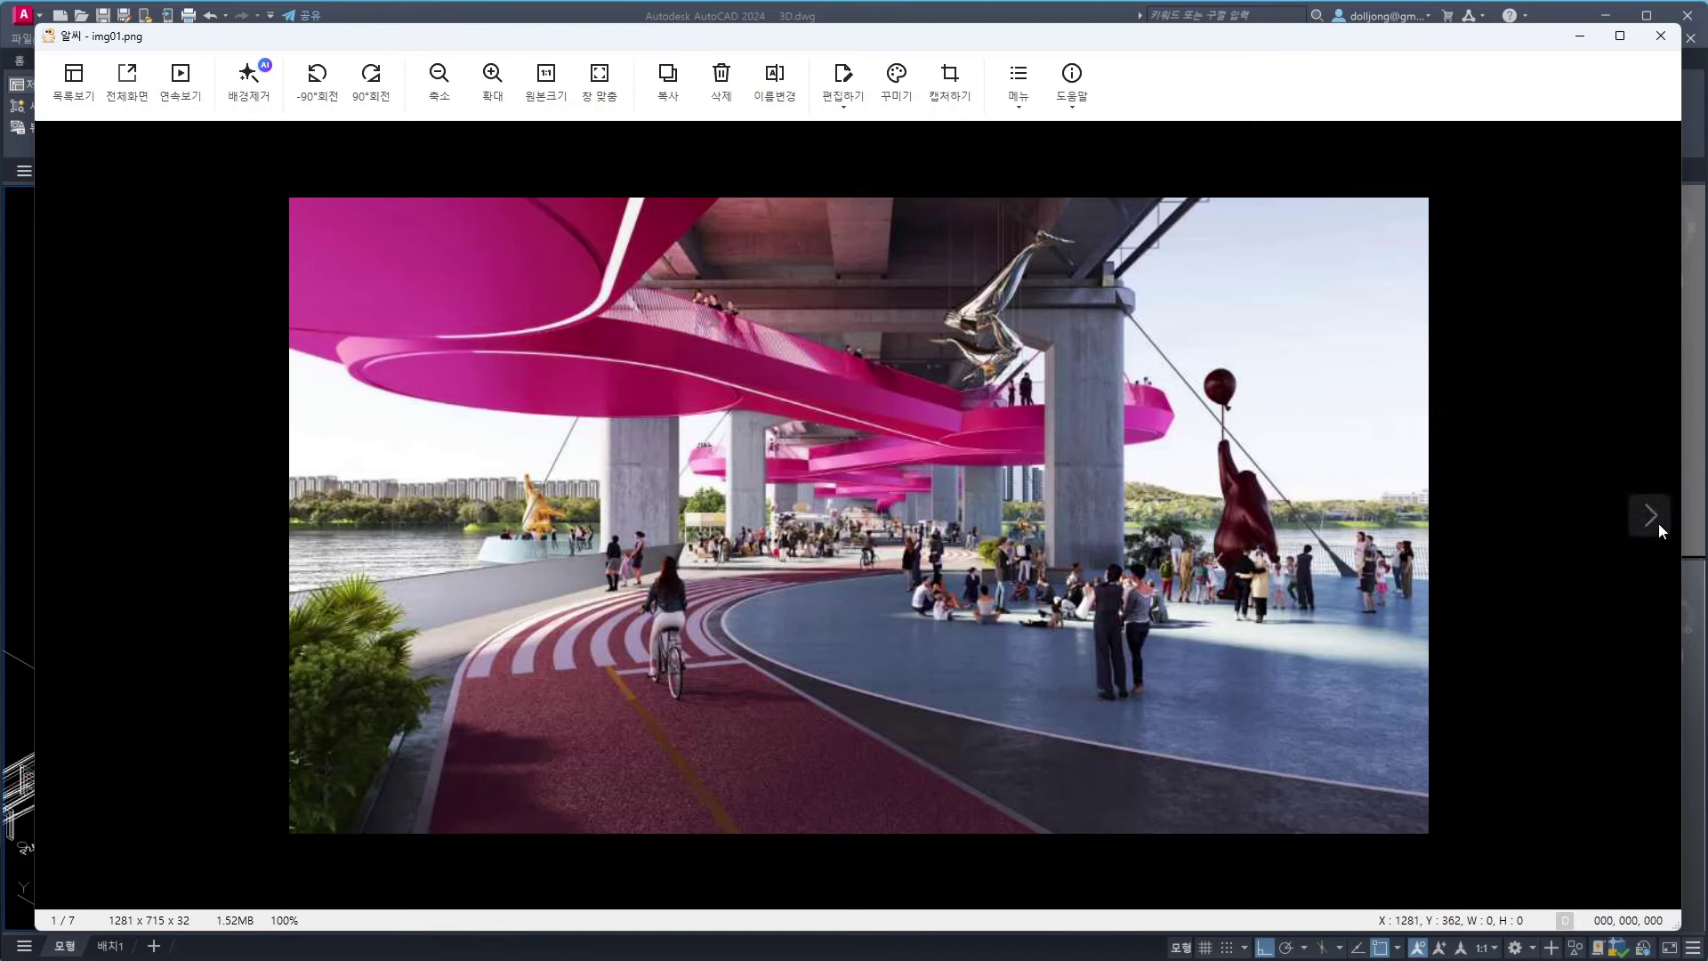
# Zoom img02.png to 300% and mark the purple coping height, then clear it
pyautogui.click(1660, 526)
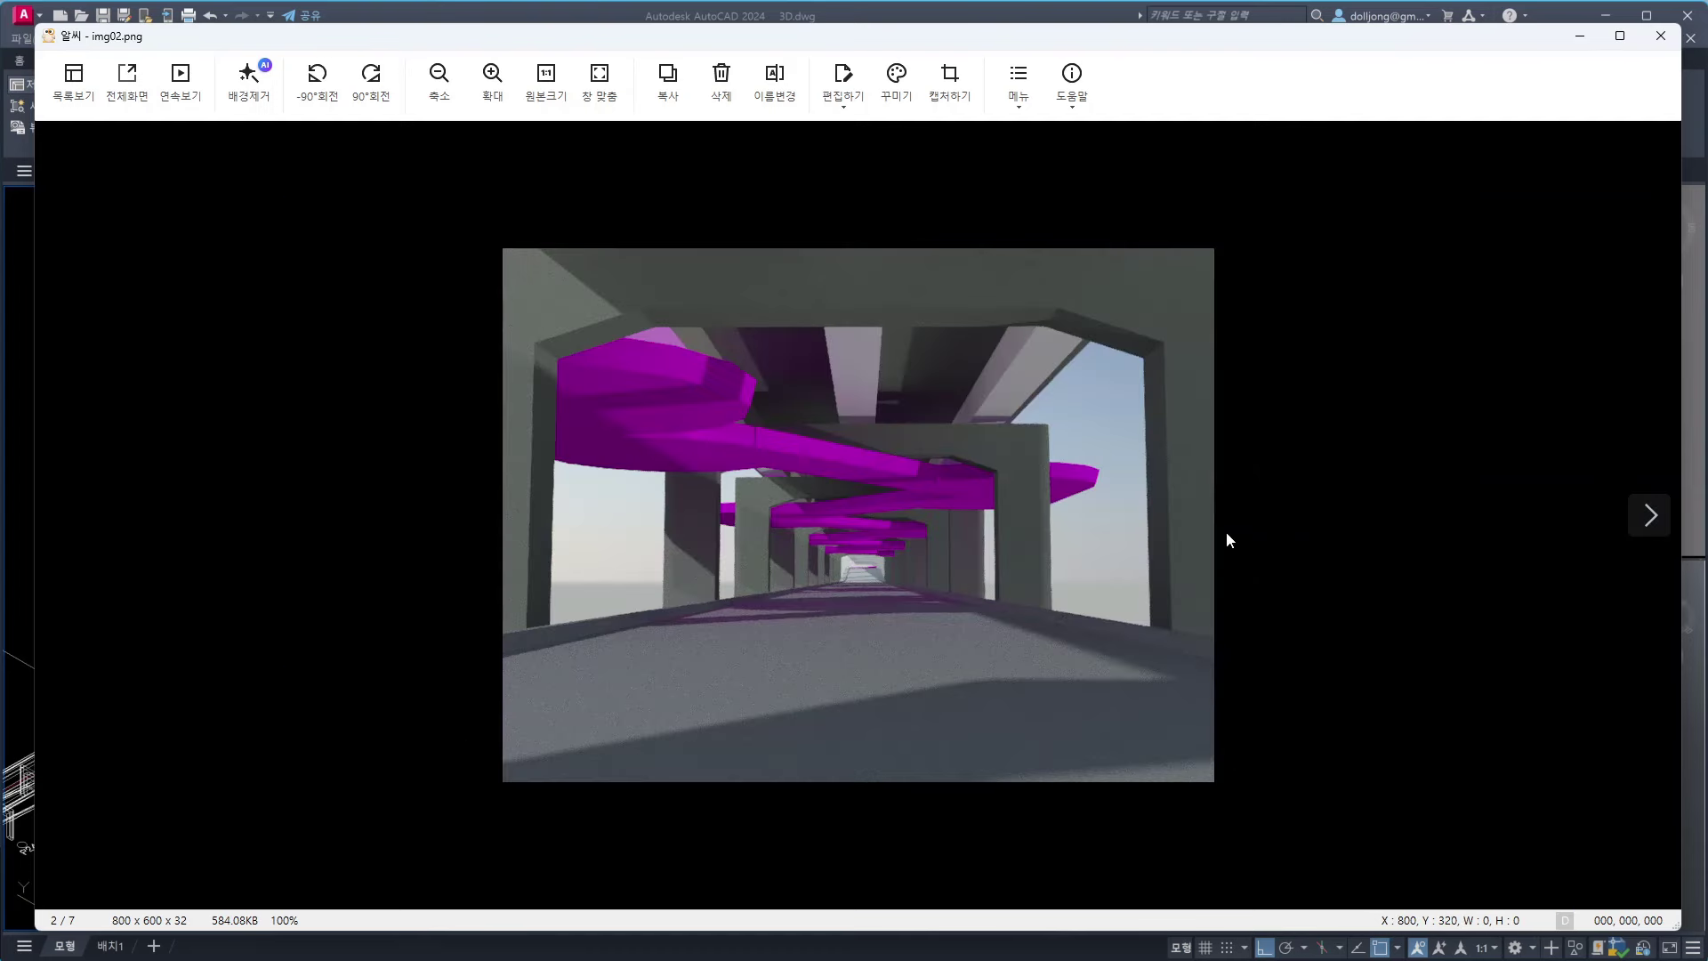
pyautogui.scroll(1, 882, 456)
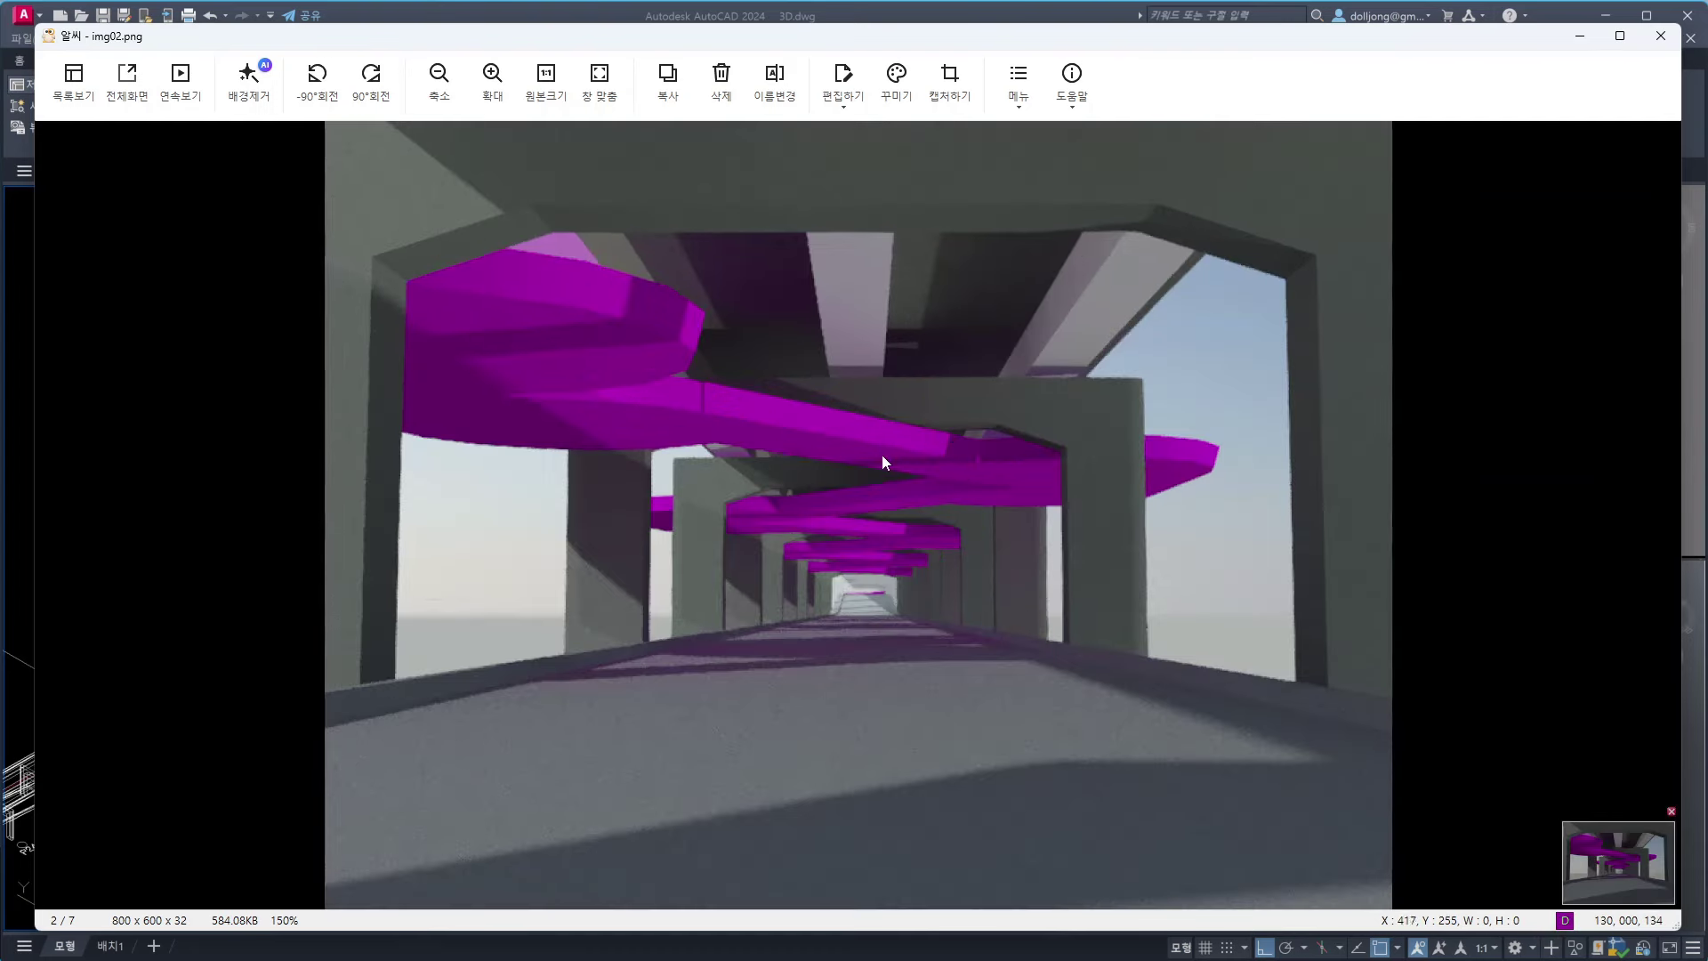
pyautogui.scroll(1, 890, 440)
pyautogui.scroll(1, 913, 425)
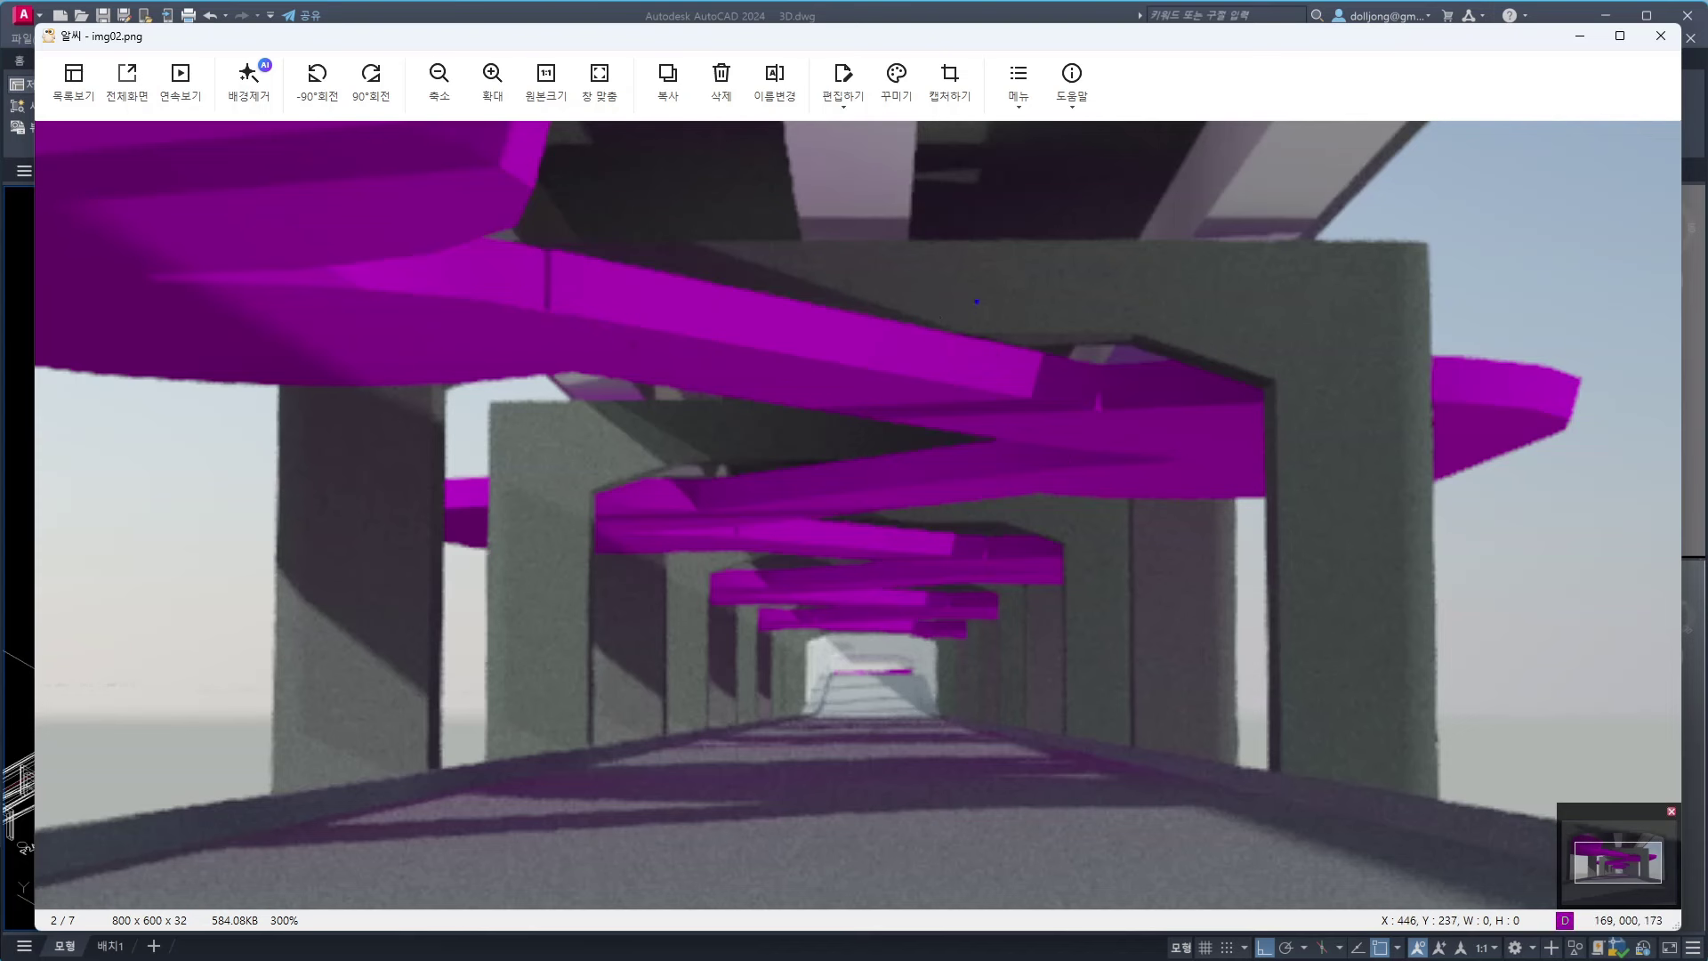
pyautogui.moveTo(1003, 288)
pyautogui.mouseDown()
pyautogui.moveTo(1007, 333)
pyautogui.moveTo(983, 333)
pyautogui.moveTo(988, 284)
pyautogui.moveTo(959, 338)
pyautogui.mouseUp()
pyautogui.press('Escape')
# Open img03.png, sketch blue height arrows down to the pink deck, then clear them
pyautogui.click(1649, 515)
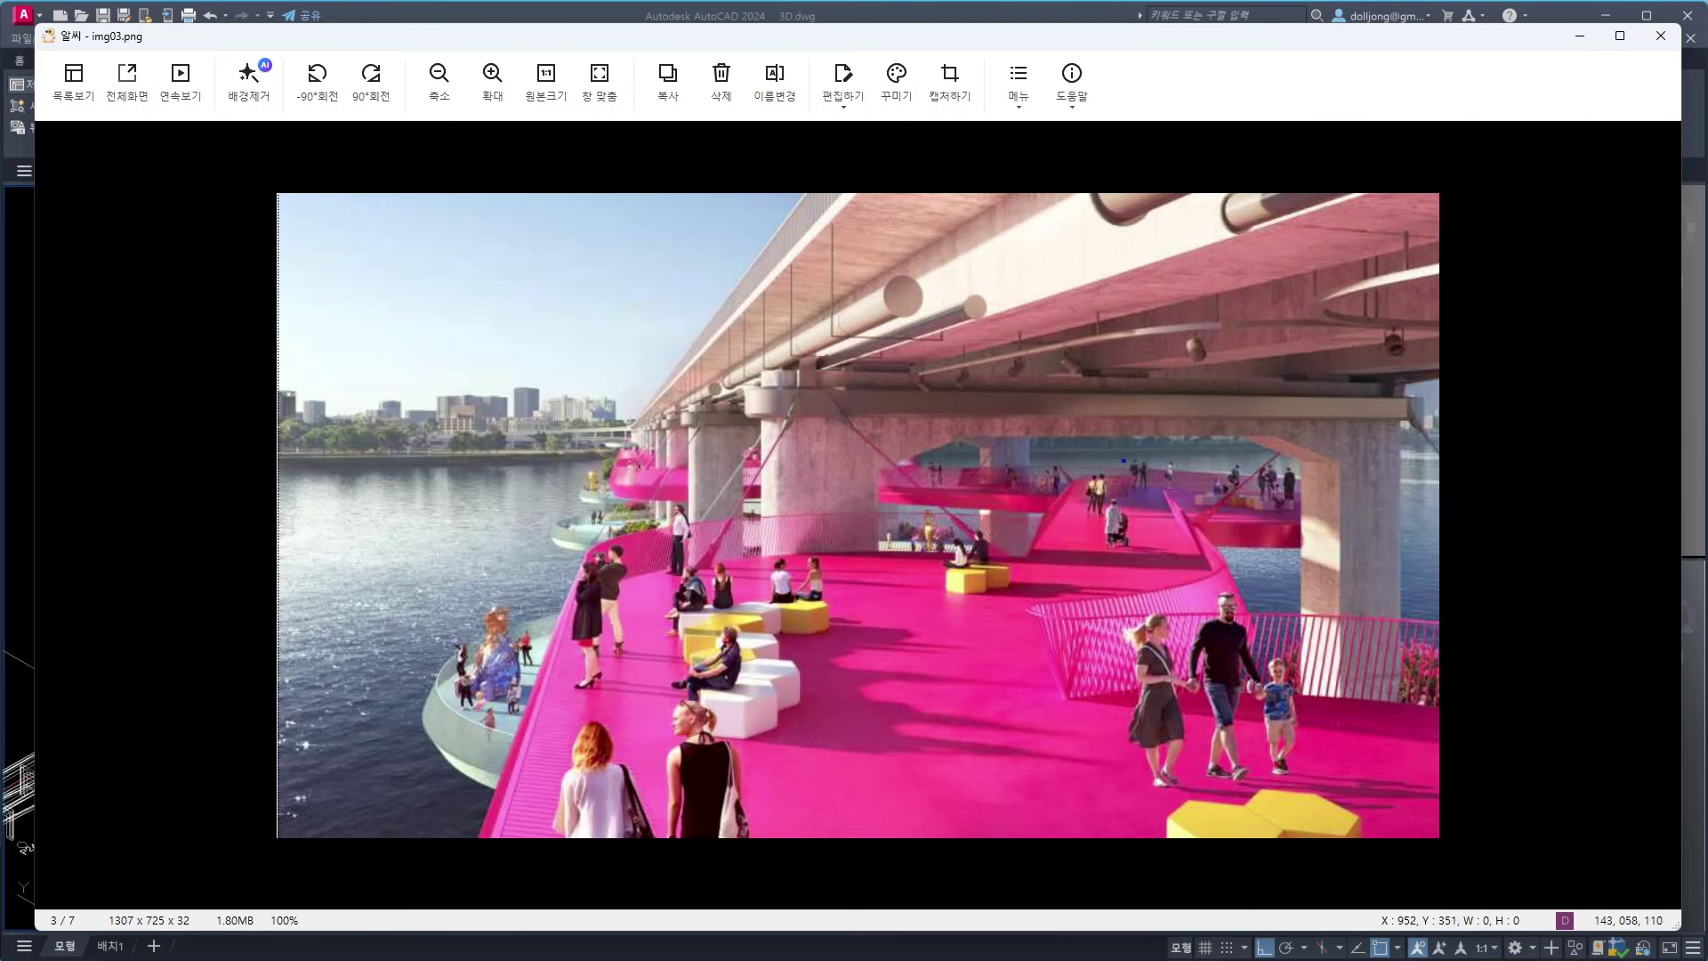
pyautogui.moveTo(1103, 442)
pyautogui.mouseDown()
pyautogui.moveTo(1136, 449)
pyautogui.moveTo(1121, 534)
pyautogui.mouseUp()
pyautogui.moveTo(1020, 379)
pyautogui.mouseDown()
pyautogui.moveTo(1011, 441)
pyautogui.moveTo(1020, 485)
pyautogui.moveTo(1035, 481)
pyautogui.moveTo(1021, 537)
pyautogui.moveTo(1012, 521)
pyautogui.mouseUp()
pyautogui.moveTo(1084, 445)
pyautogui.mouseDown()
pyautogui.moveTo(1083, 525)
pyautogui.moveTo(1102, 516)
pyautogui.mouseUp()
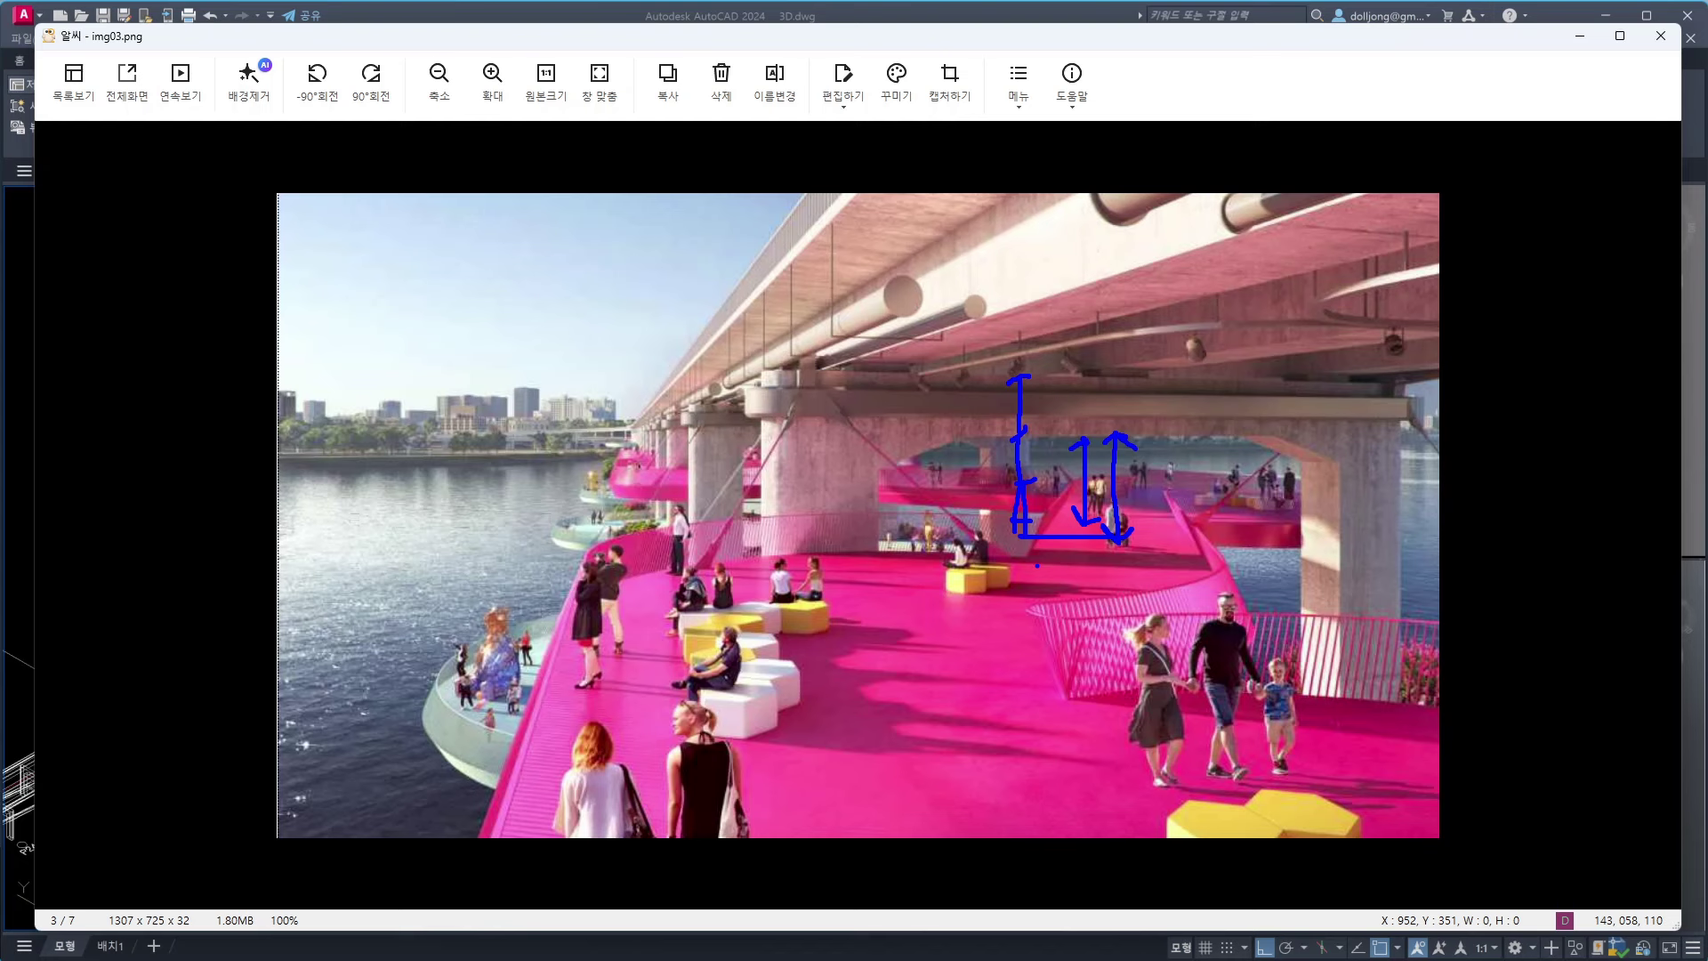
pyautogui.press('Escape')
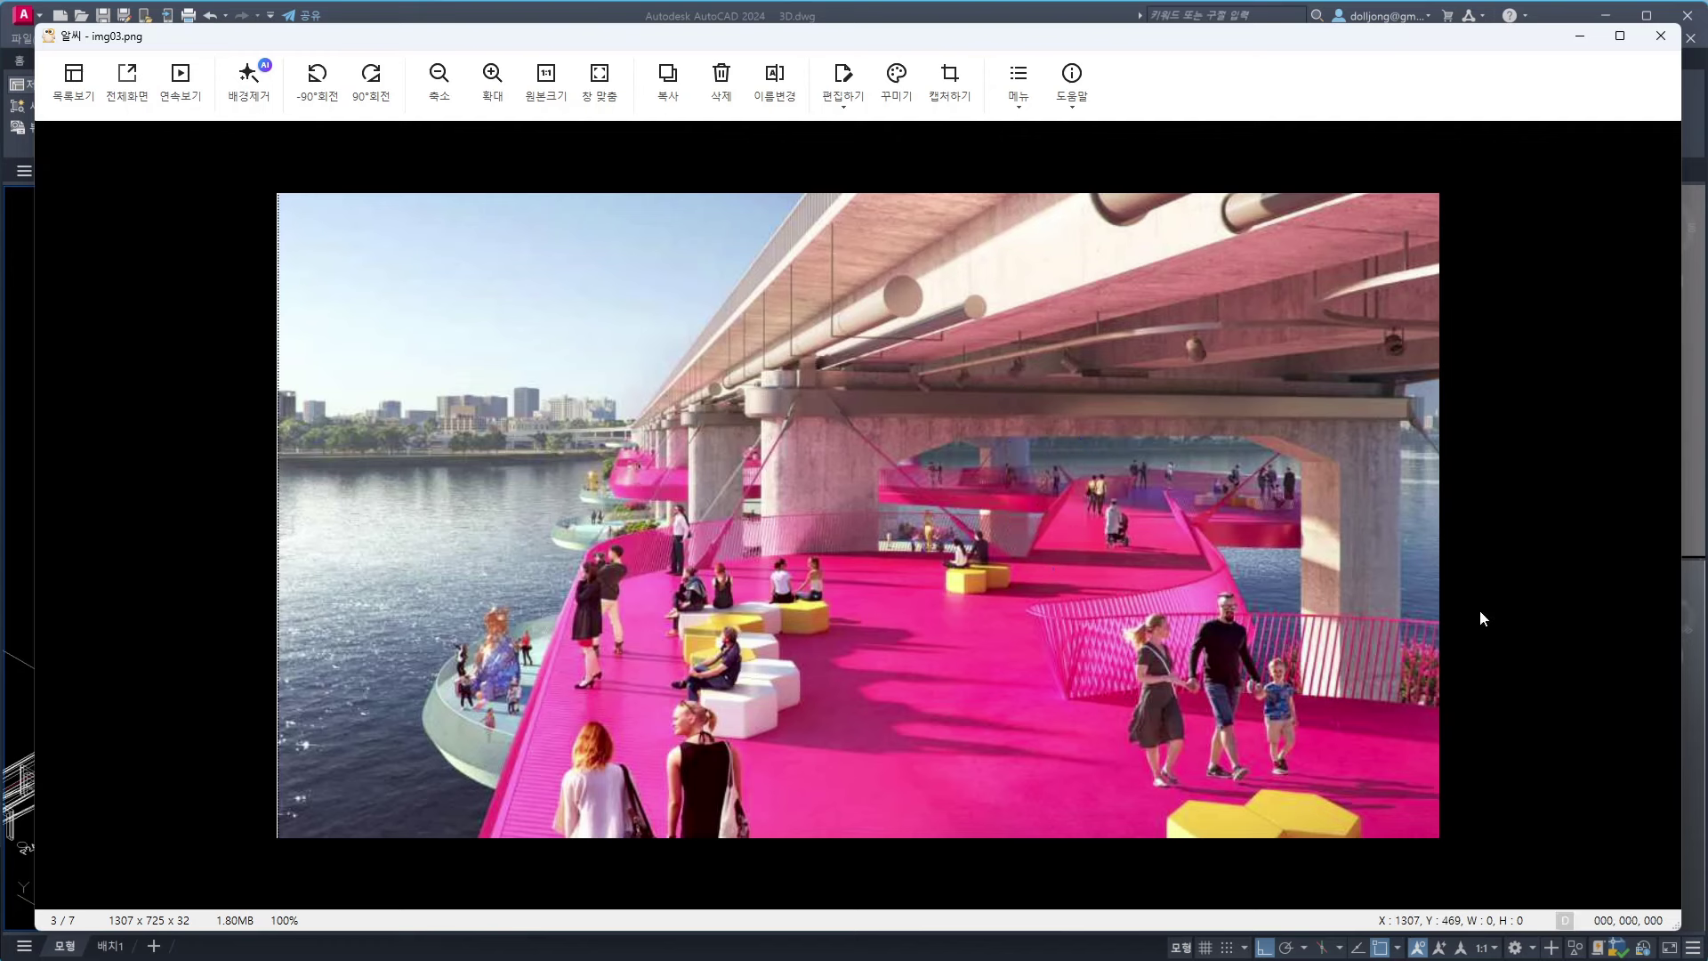
# Step through img04 and the riverside rendering, marking below the deck, then return to img06.png
pyautogui.click(1649, 521)
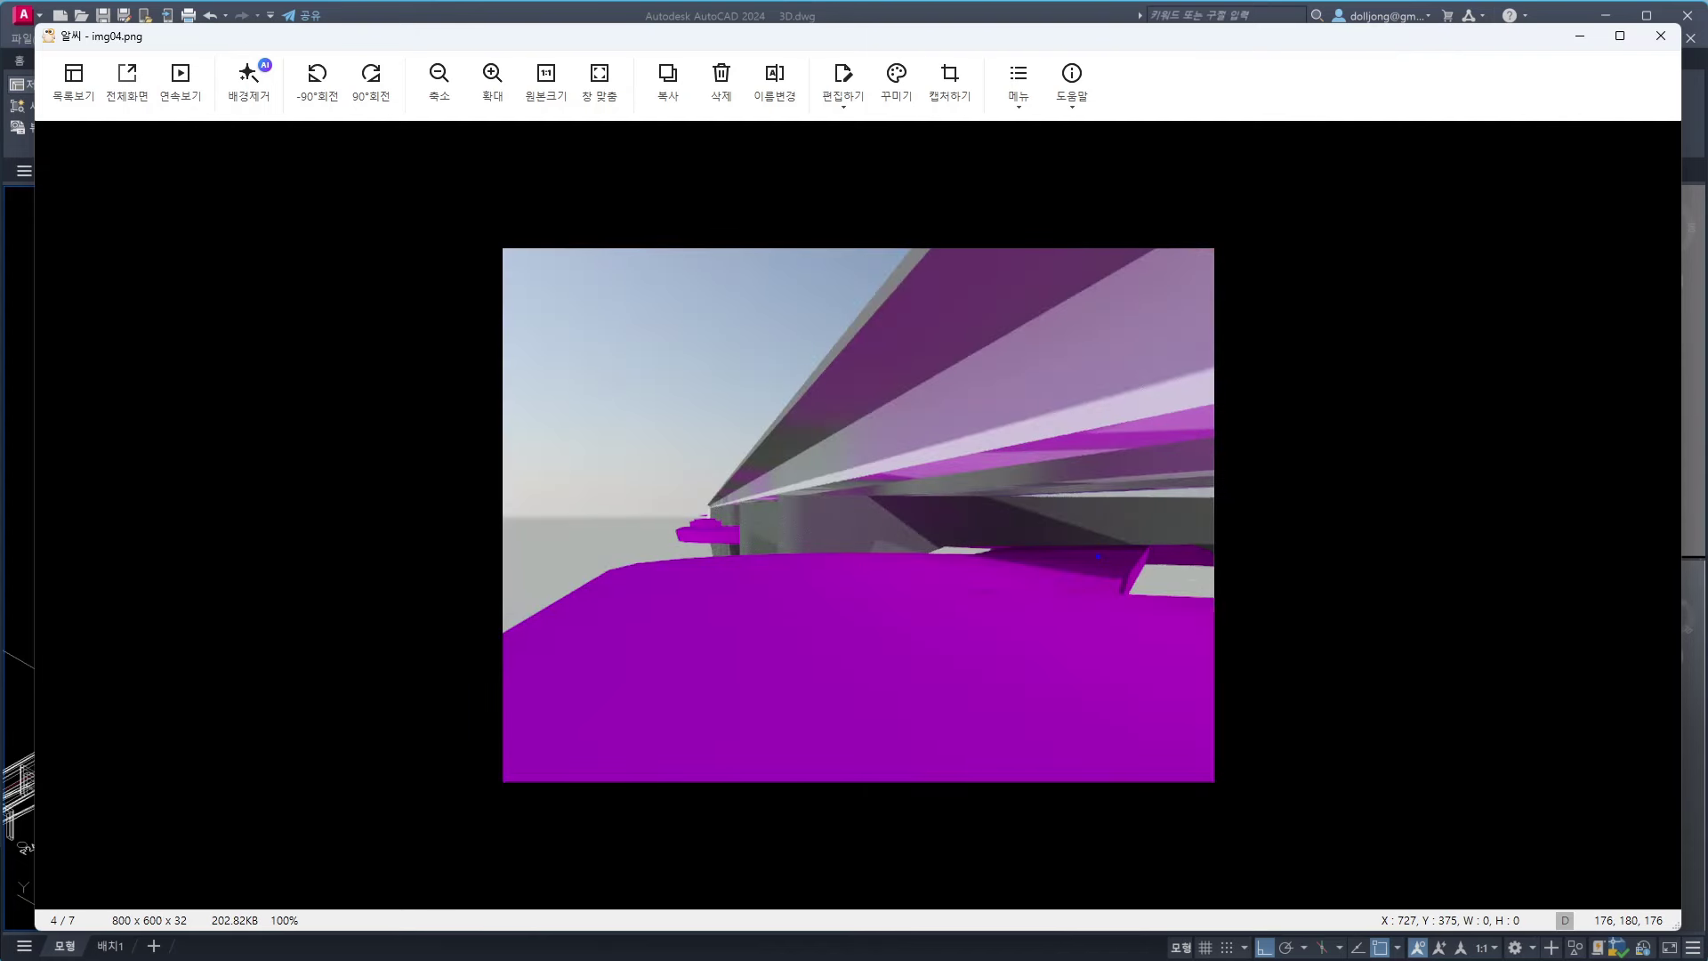
pyautogui.moveTo(1098, 548)
pyautogui.mouseDown()
pyautogui.moveTo(1070, 547)
pyautogui.moveTo(1100, 548)
pyautogui.mouseUp()
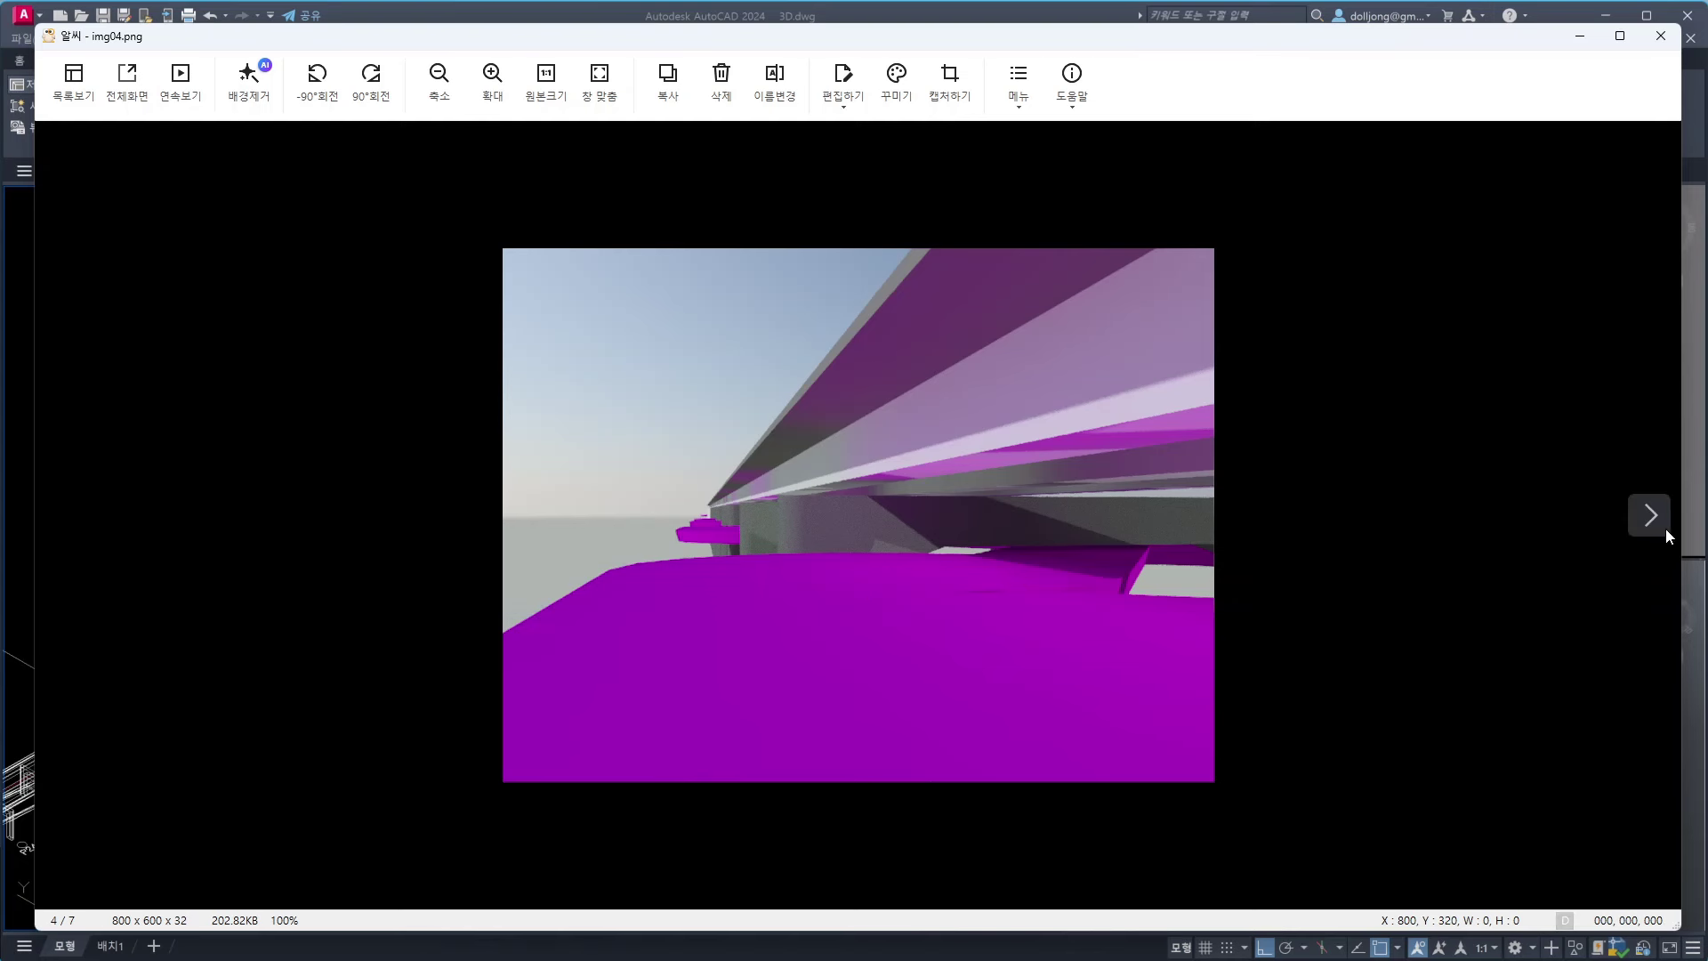
pyautogui.click(1660, 521)
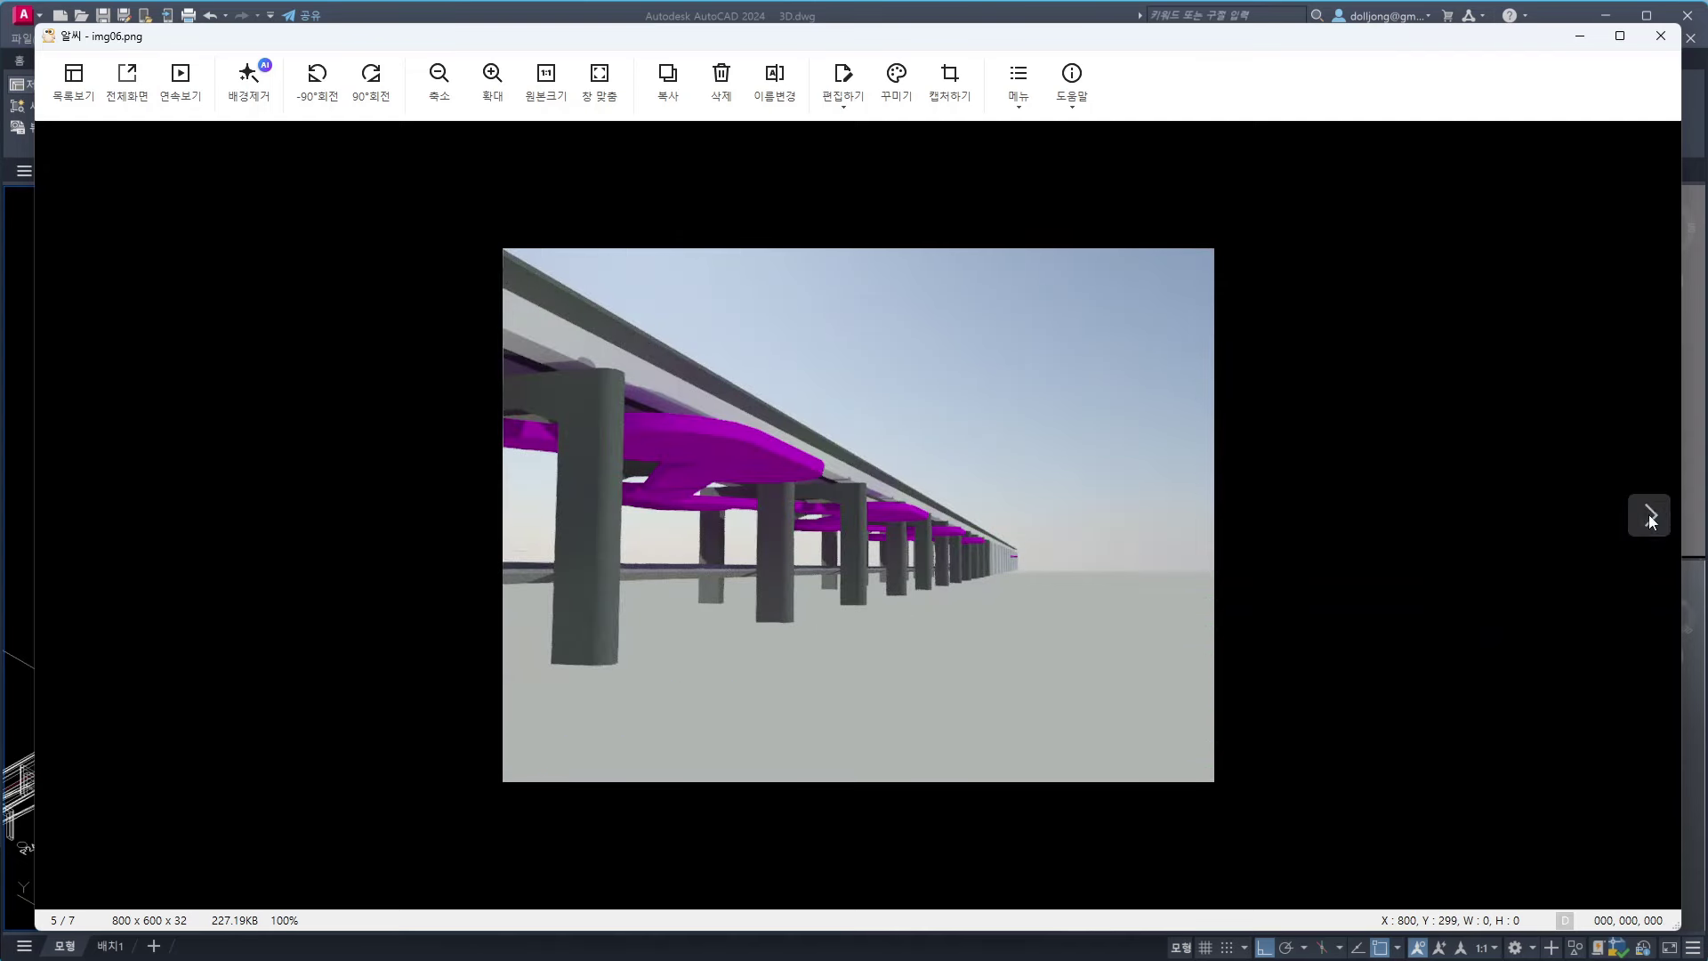
pyautogui.click(1648, 515)
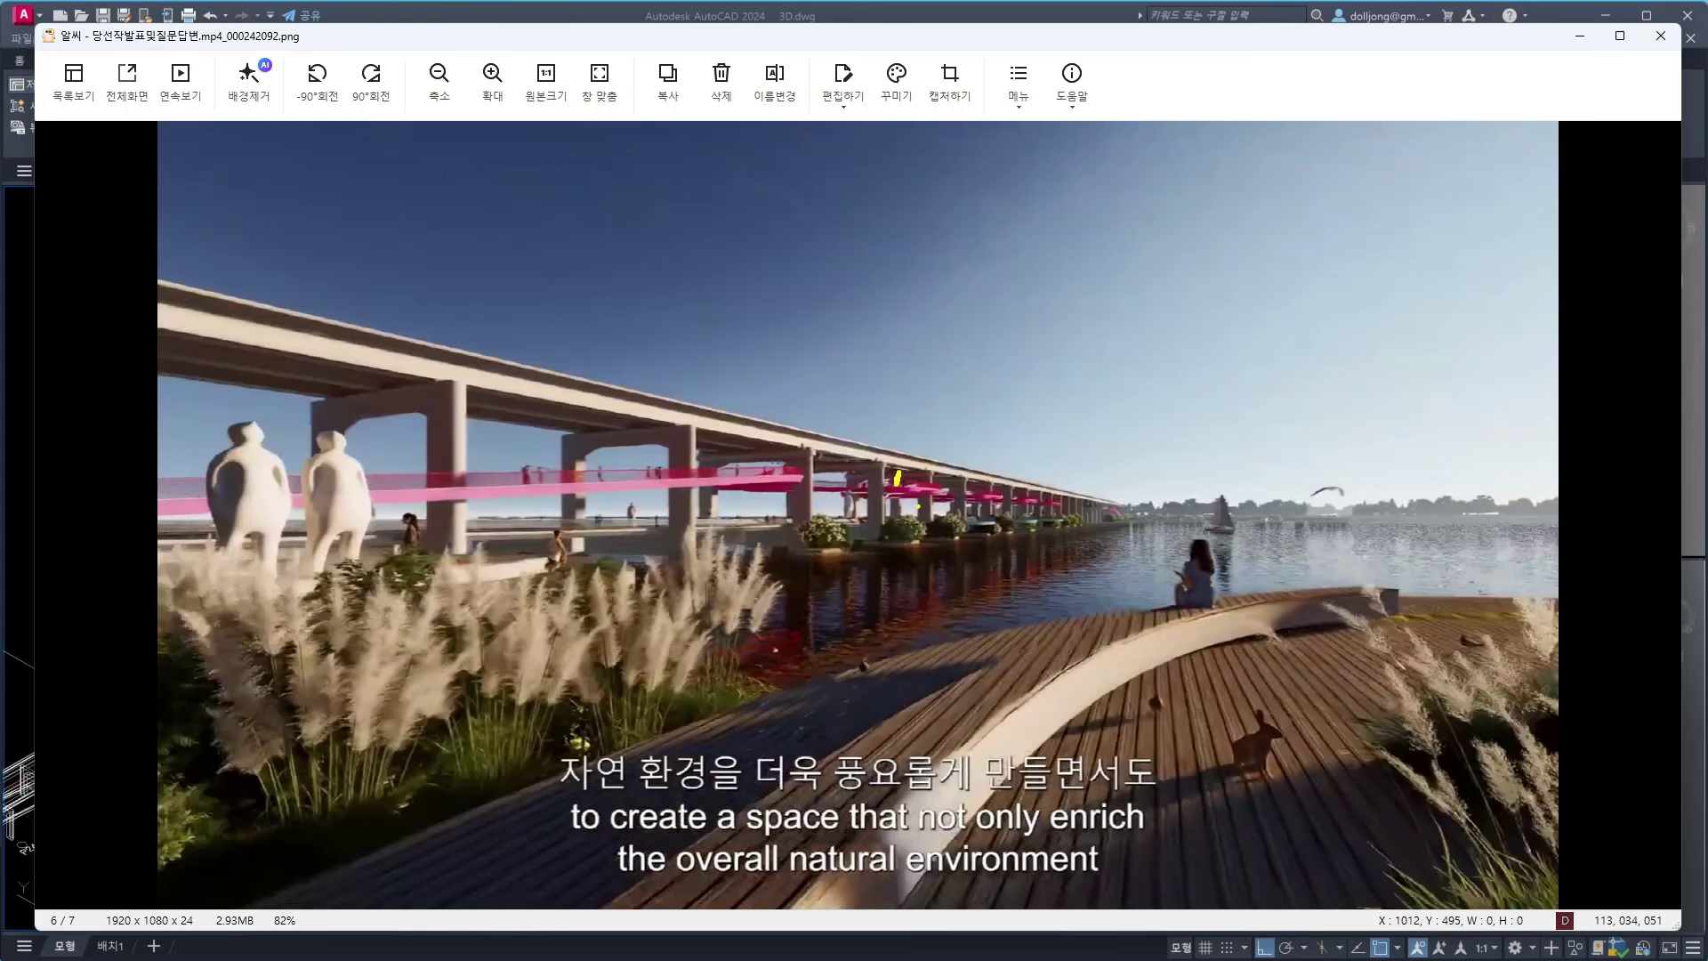
pyautogui.moveTo(903, 498); pyautogui.dragTo(905, 539)
pyautogui.moveTo(892, 525); pyautogui.dragTo(906, 539)
pyautogui.moveTo(905, 473); pyautogui.dragTo(903, 481)
pyautogui.press('Escape')
pyautogui.click(62, 515)
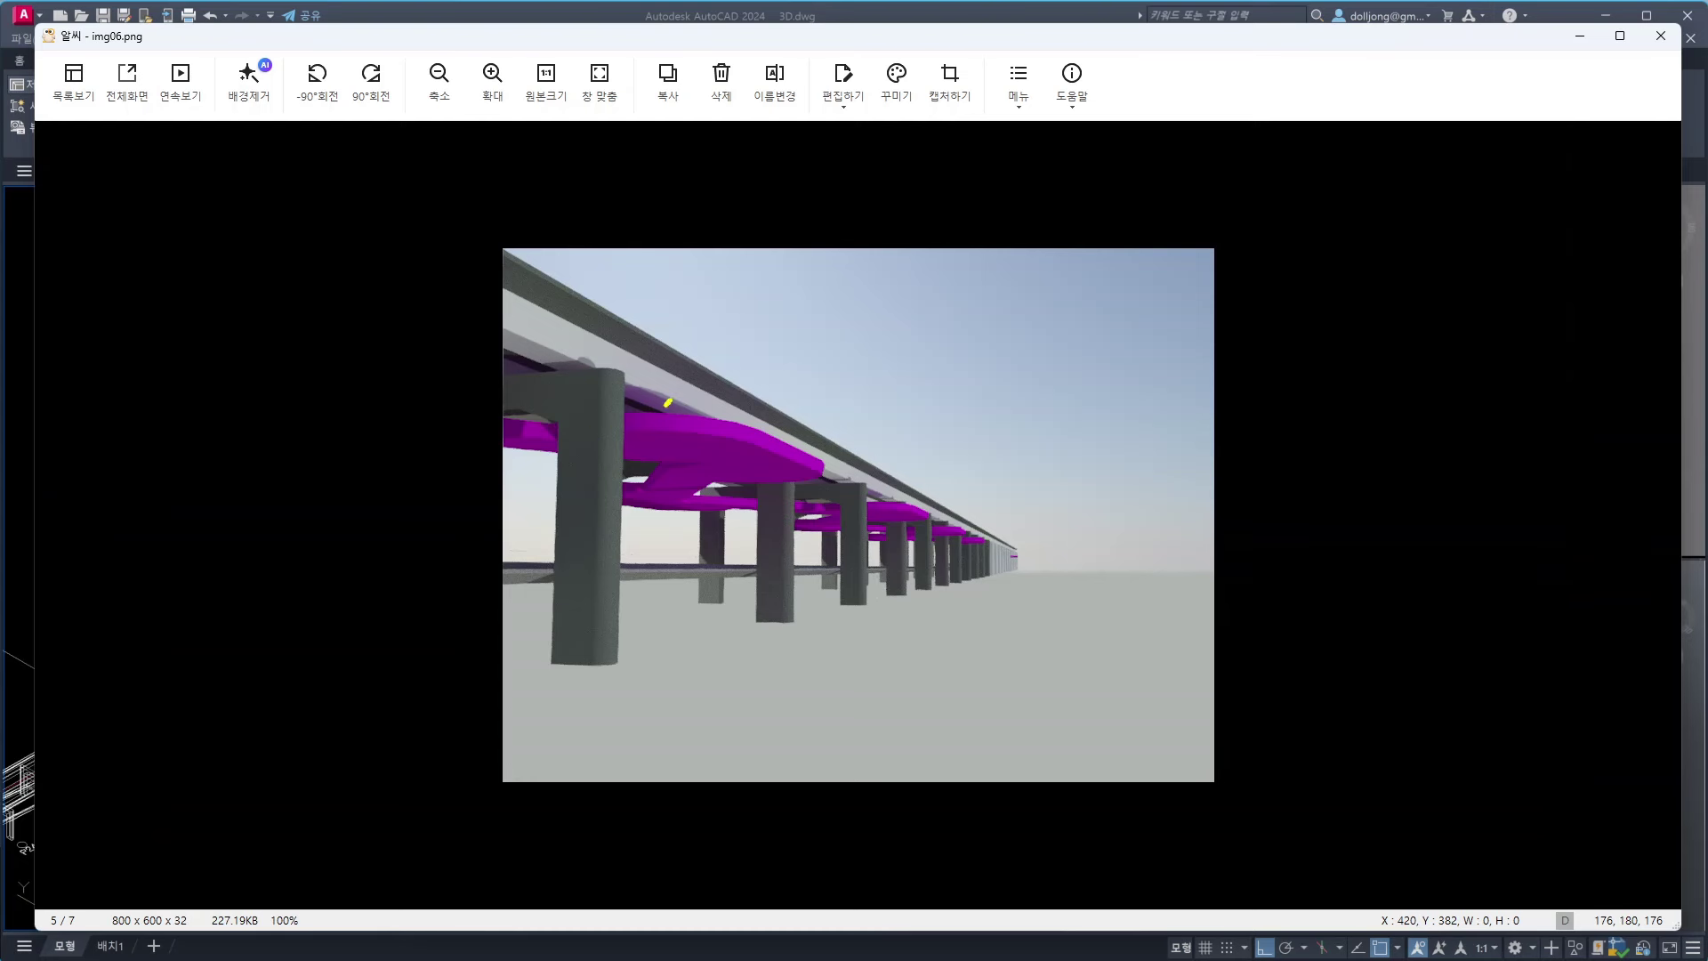
# Hand-mark and label the purple beam and grey pier on the pier render
pyautogui.moveTo(676, 400); pyautogui.dragTo(691, 412)
pyautogui.moveTo(533, 378)
pyautogui.mouseDown()
pyautogui.moveTo(534, 403)
pyautogui.moveTo(570, 365)
pyautogui.mouseUp()
pyautogui.moveTo(660, 411); pyautogui.dragTo(667, 402)
pyautogui.moveTo(521, 405); pyautogui.dragTo(532, 392)
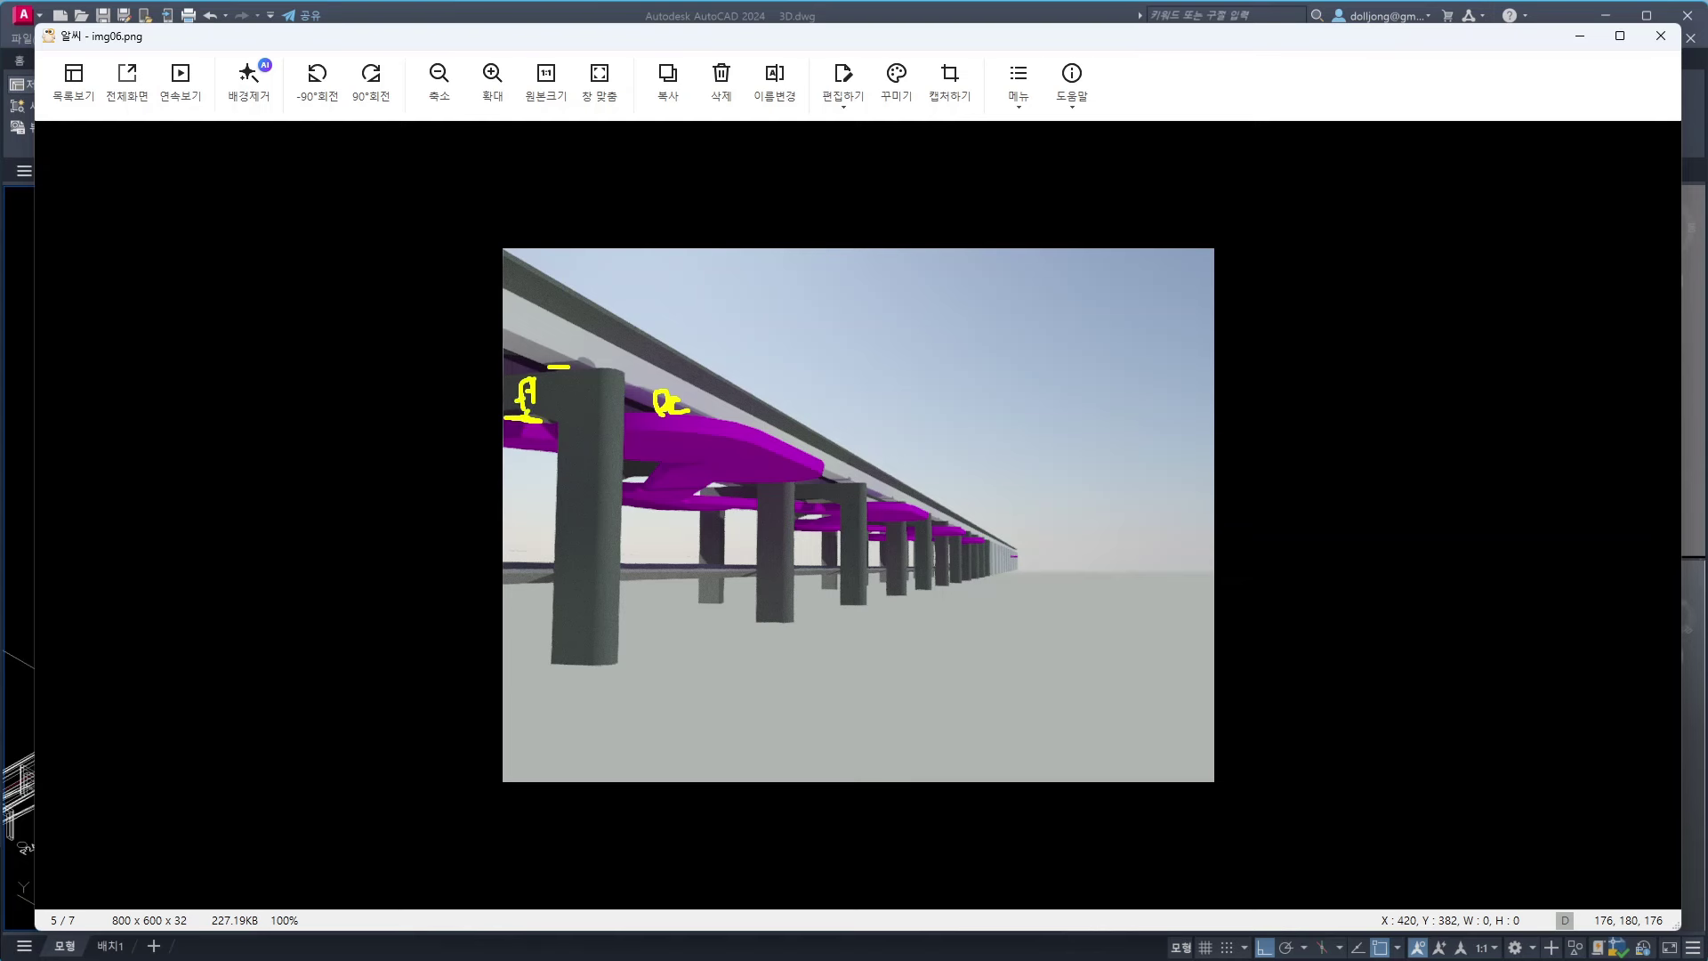
# Write, circle and underline elevation figures beside the render, clear them, and advance to image 6/7
pyautogui.moveTo(281, 451); pyautogui.dragTo(281, 460)
pyautogui.moveTo(301, 464)
pyautogui.mouseDown()
pyautogui.moveTo(358, 453)
pyautogui.moveTo(349, 477)
pyautogui.mouseUp()
pyautogui.moveTo(265, 307)
pyautogui.mouseDown()
pyautogui.moveTo(259, 343)
pyautogui.moveTo(293, 338)
pyautogui.moveTo(303, 361)
pyautogui.mouseUp()
pyautogui.moveTo(310, 334)
pyautogui.mouseDown()
pyautogui.moveTo(339, 335)
pyautogui.moveTo(341, 381)
pyautogui.mouseUp()
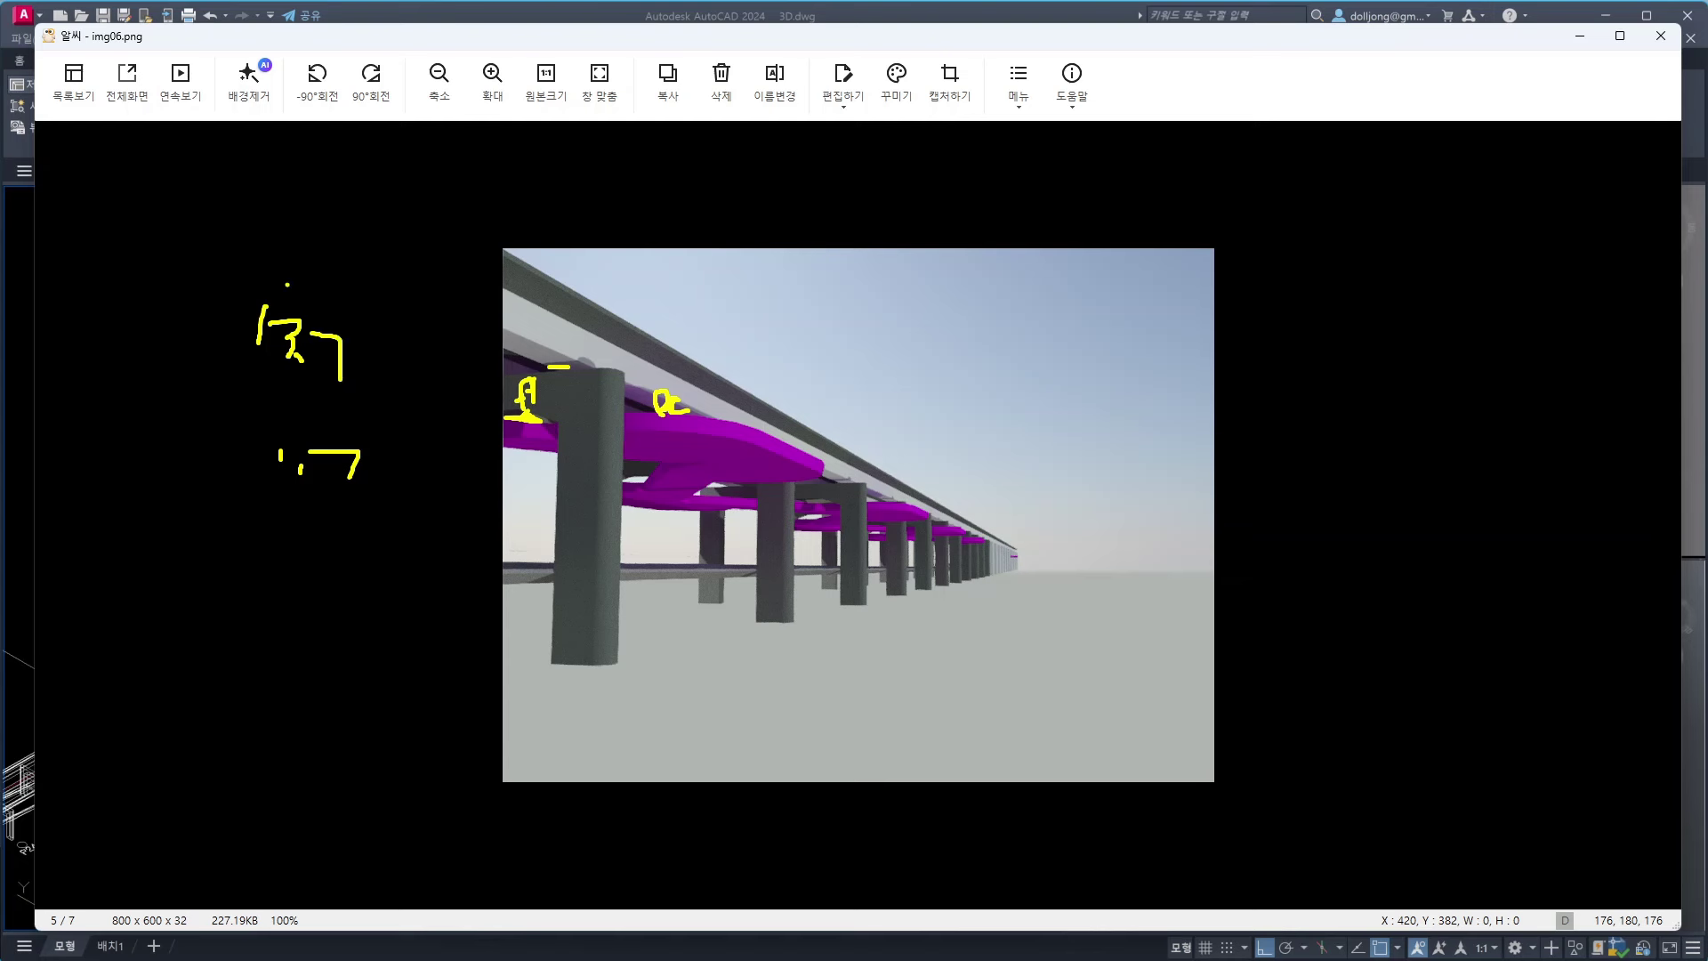
pyautogui.moveTo(285, 246)
pyautogui.mouseDown()
pyautogui.moveTo(284, 262)
pyautogui.moveTo(327, 258)
pyautogui.mouseUp()
pyautogui.moveTo(322, 271)
pyautogui.mouseDown()
pyautogui.moveTo(371, 249)
pyautogui.moveTo(365, 281)
pyautogui.mouseUp()
pyautogui.moveTo(351, 297); pyautogui.dragTo(338, 300)
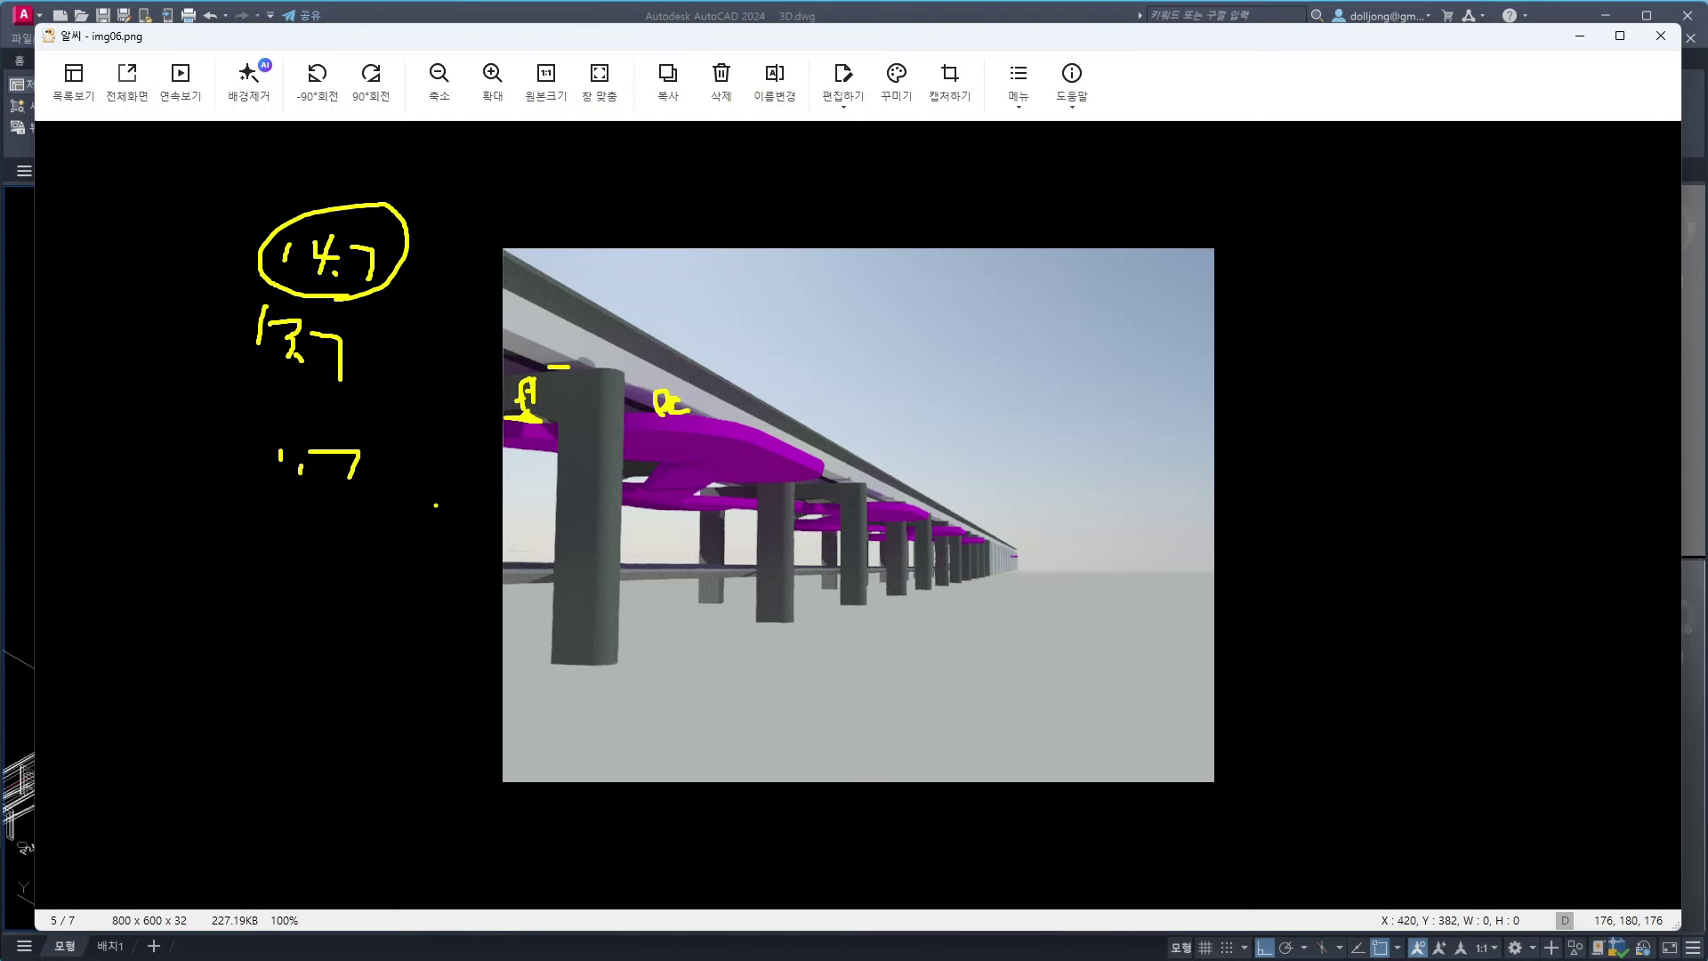
pyautogui.moveTo(241, 385); pyautogui.dragTo(363, 397)
pyautogui.moveTo(221, 296); pyautogui.dragTo(347, 306)
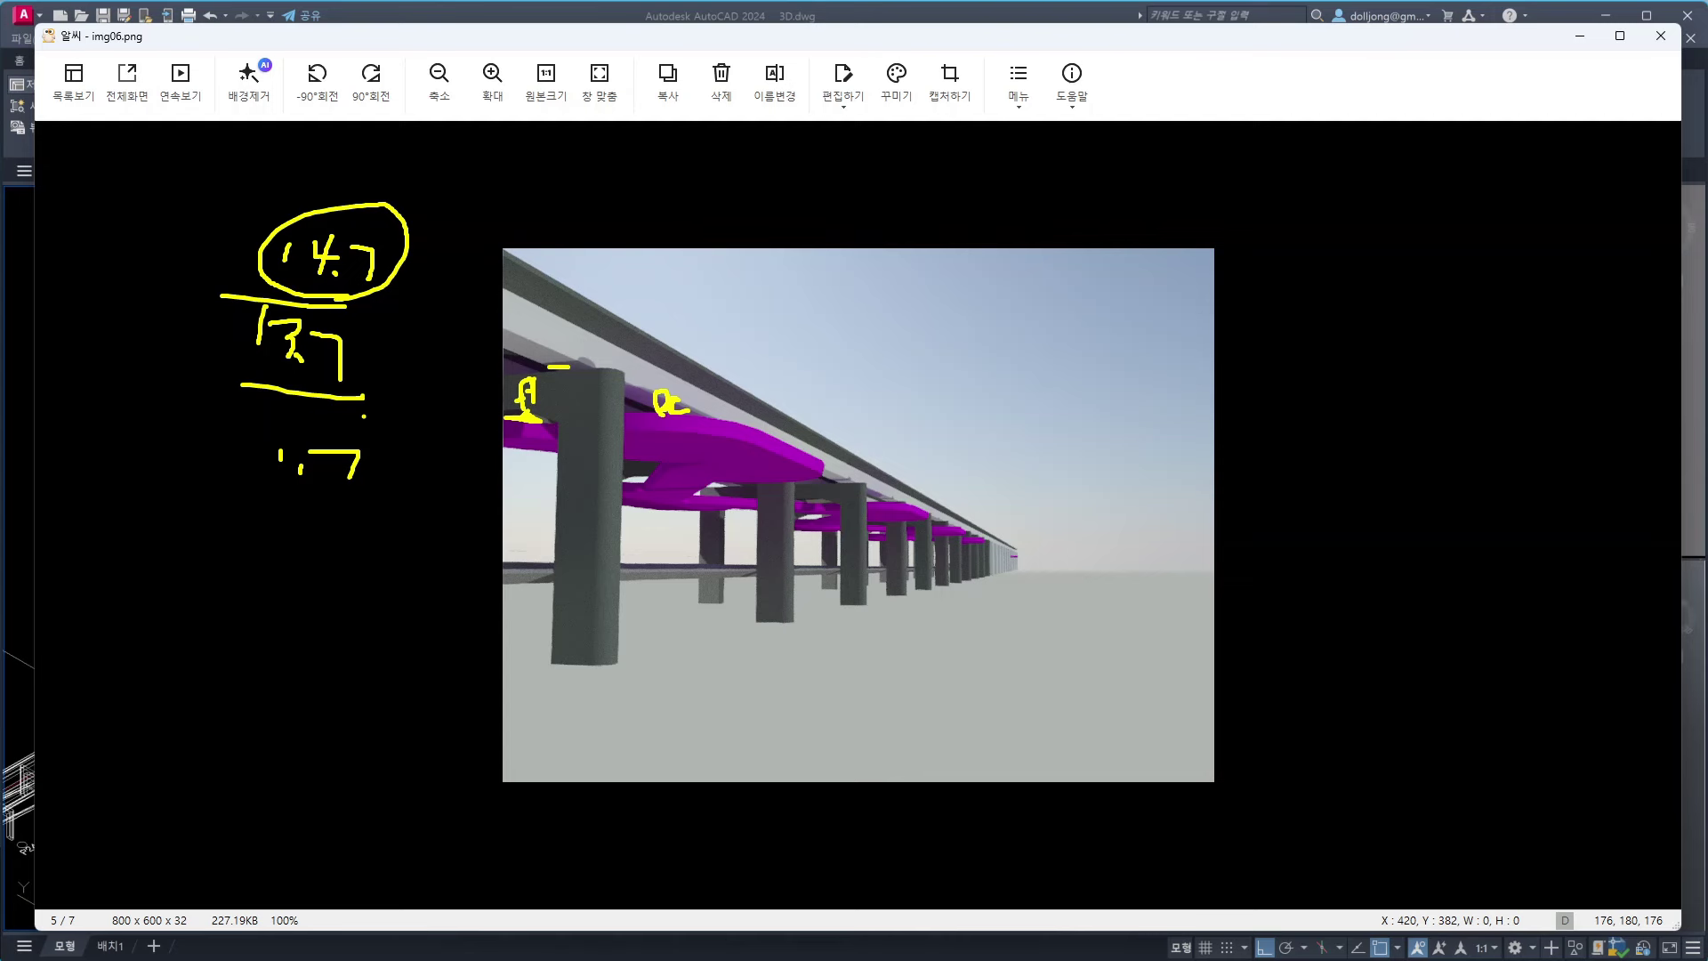
pyautogui.press('Escape')
pyautogui.click(1652, 520)
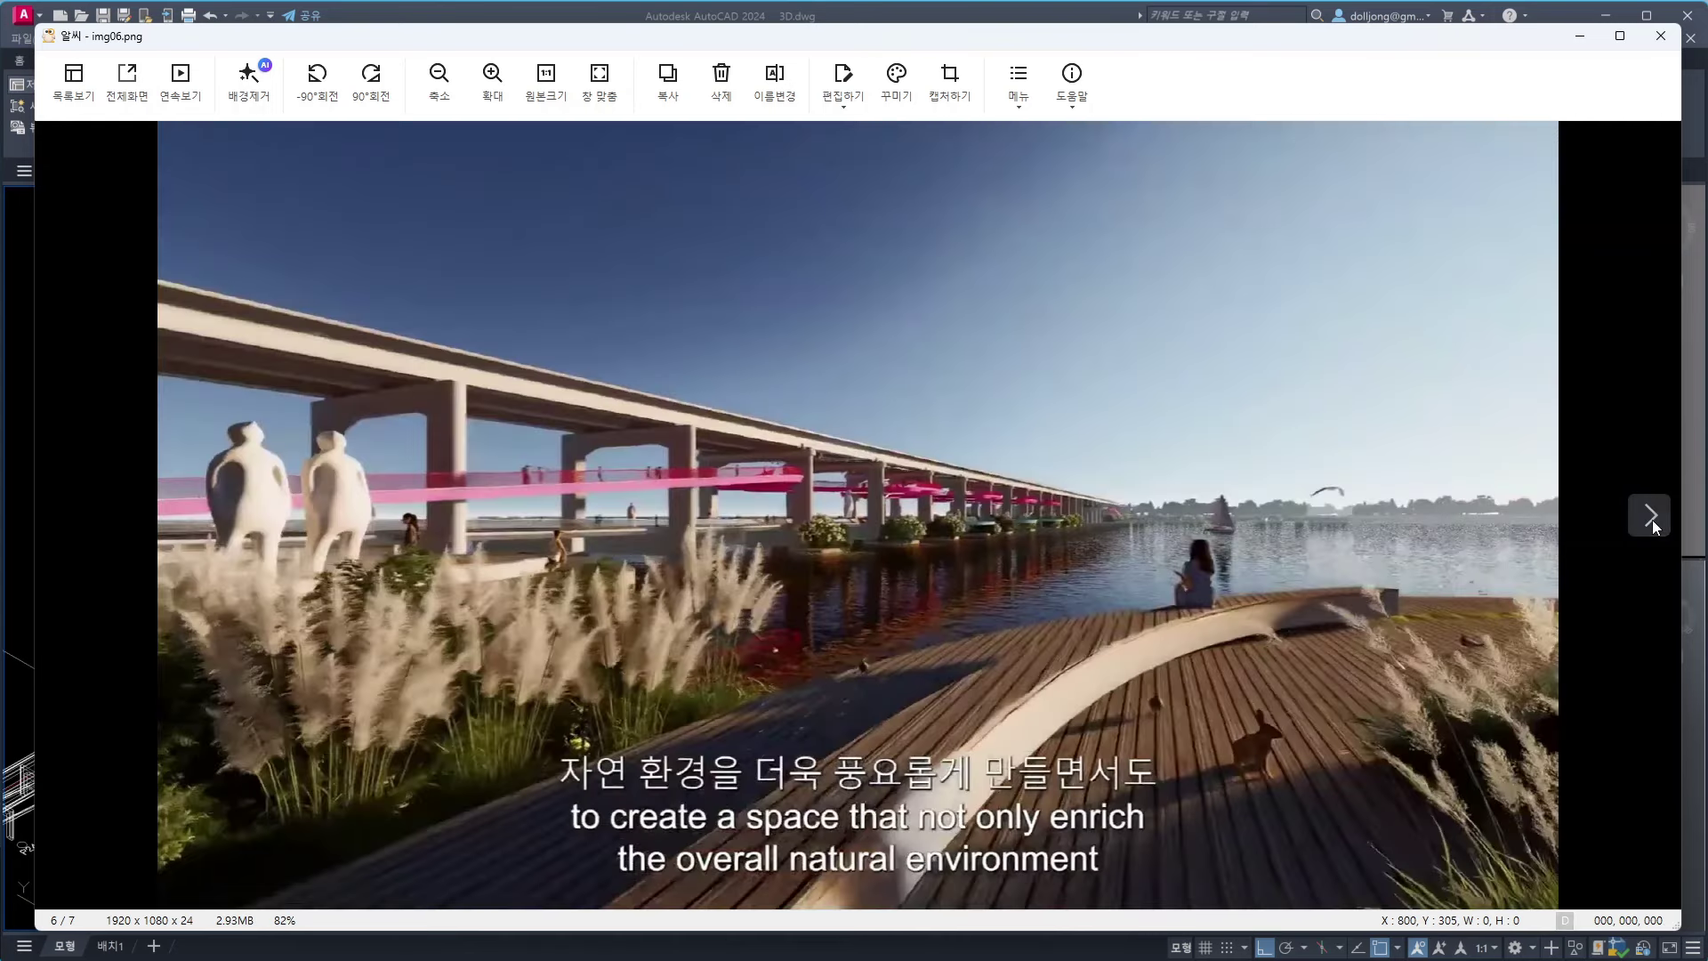
pyautogui.moveTo(64, 518)
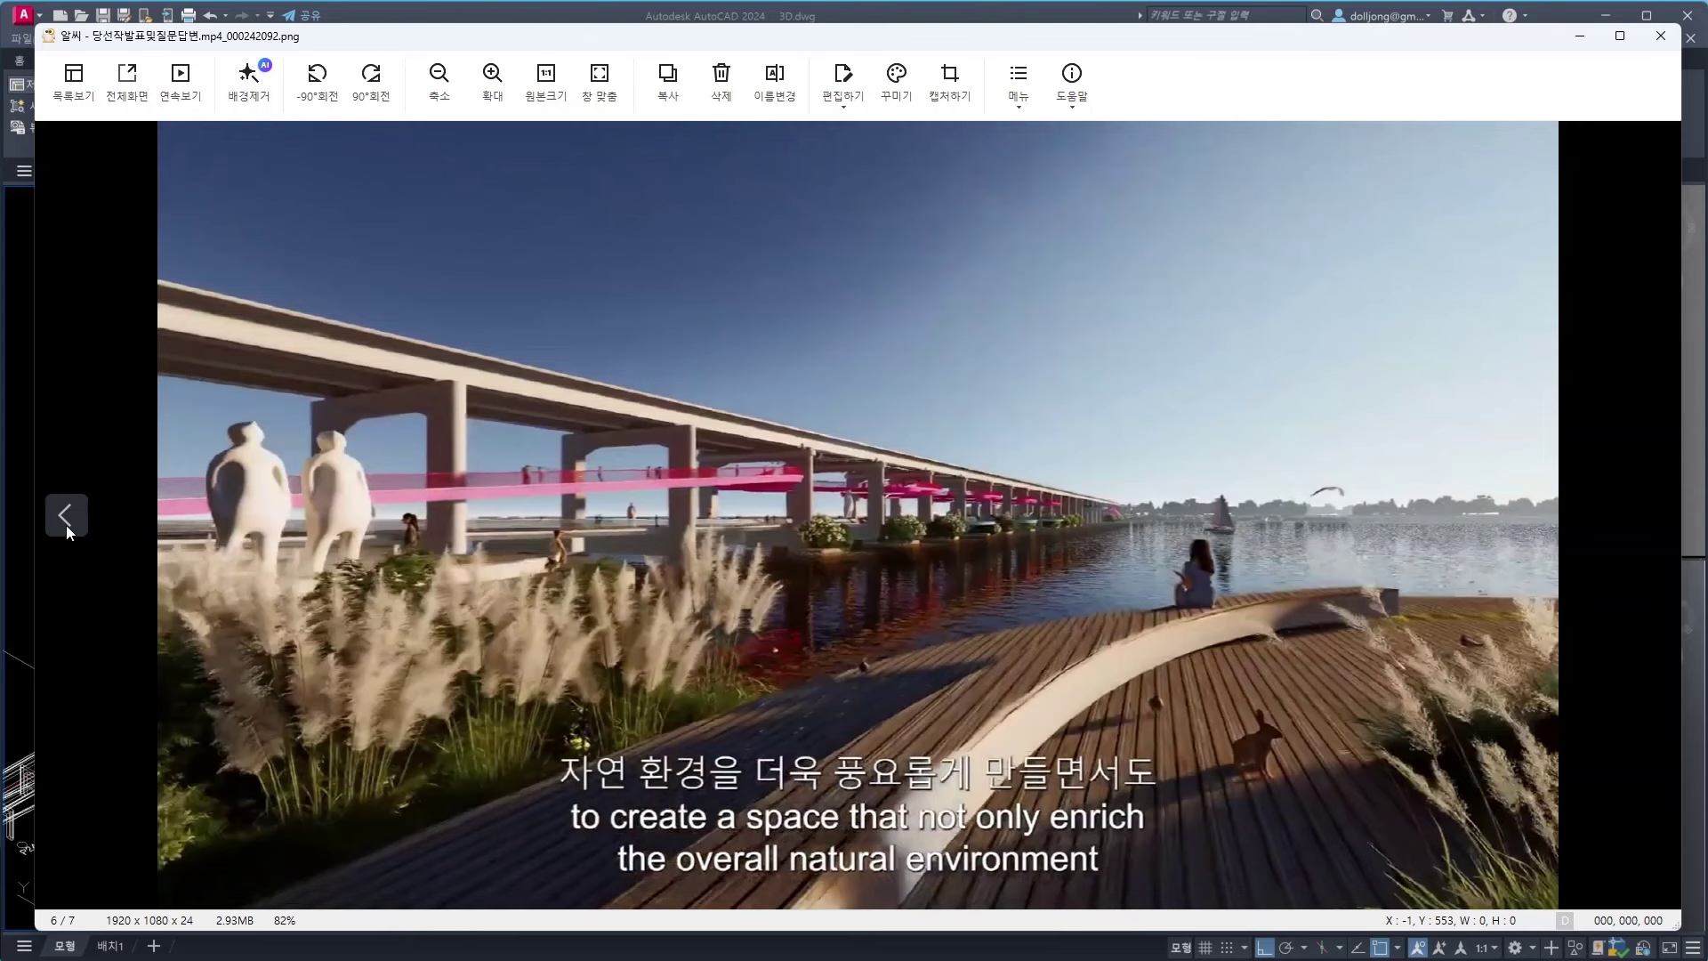
# Step back through the reference images, then forward again to the riverside rendering
pyautogui.click(66, 525)
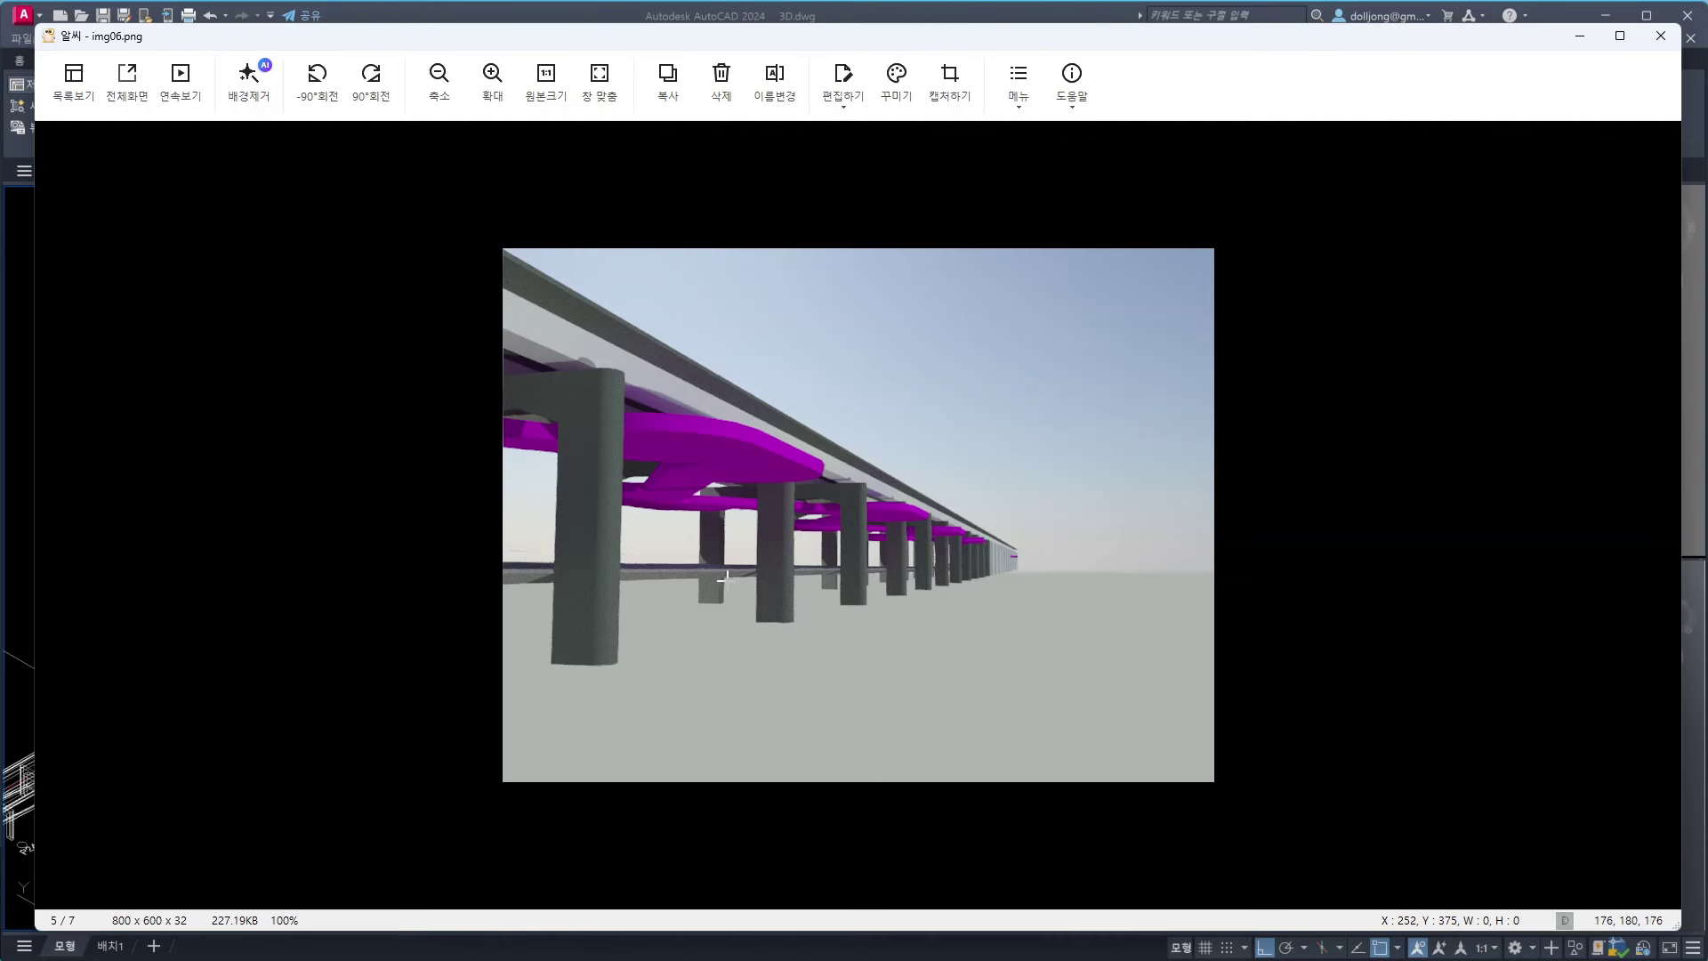
pyautogui.click(64, 514)
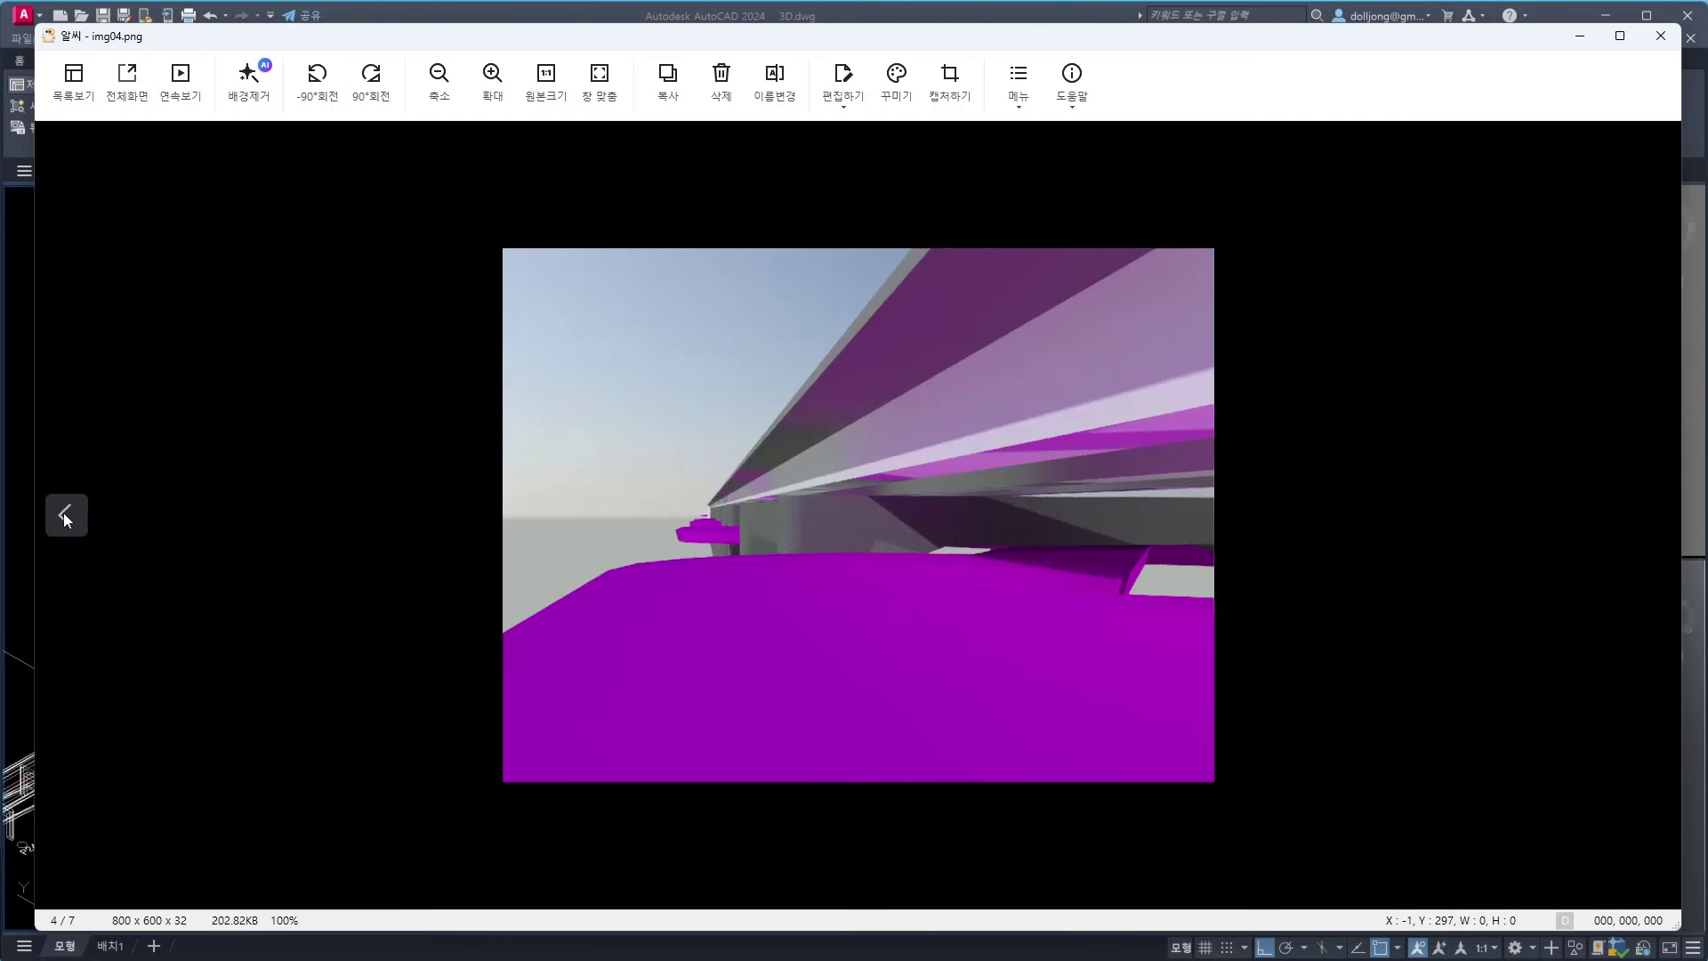
pyautogui.click(64, 514)
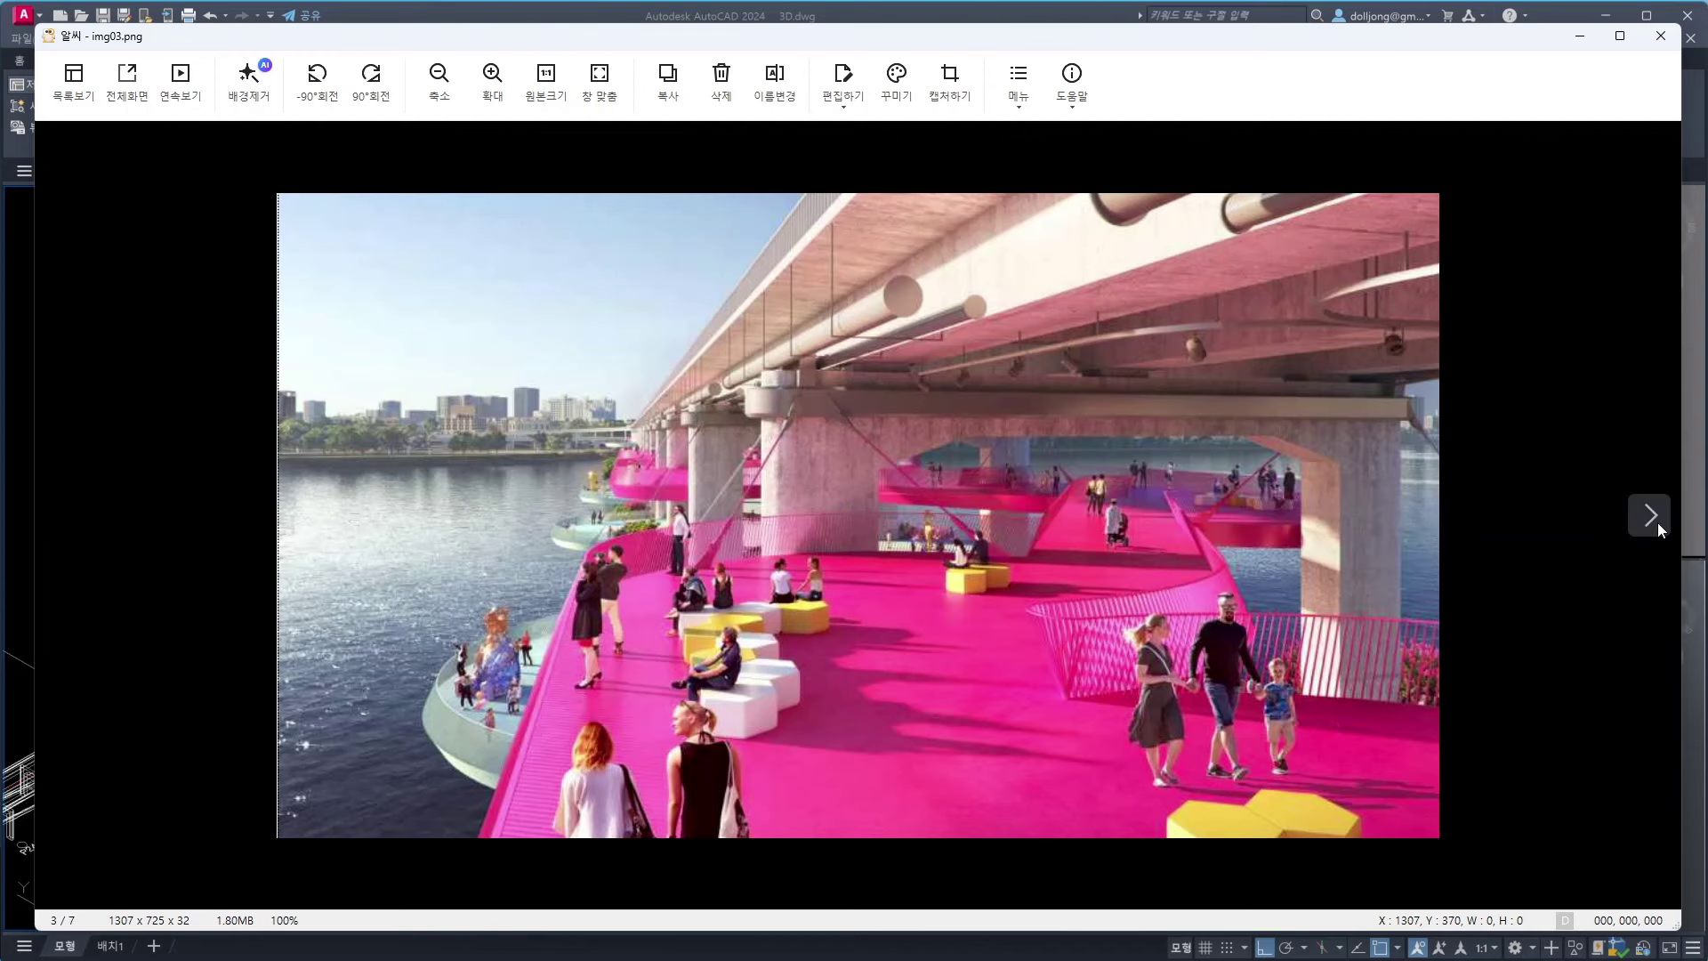
pyautogui.click(1657, 523)
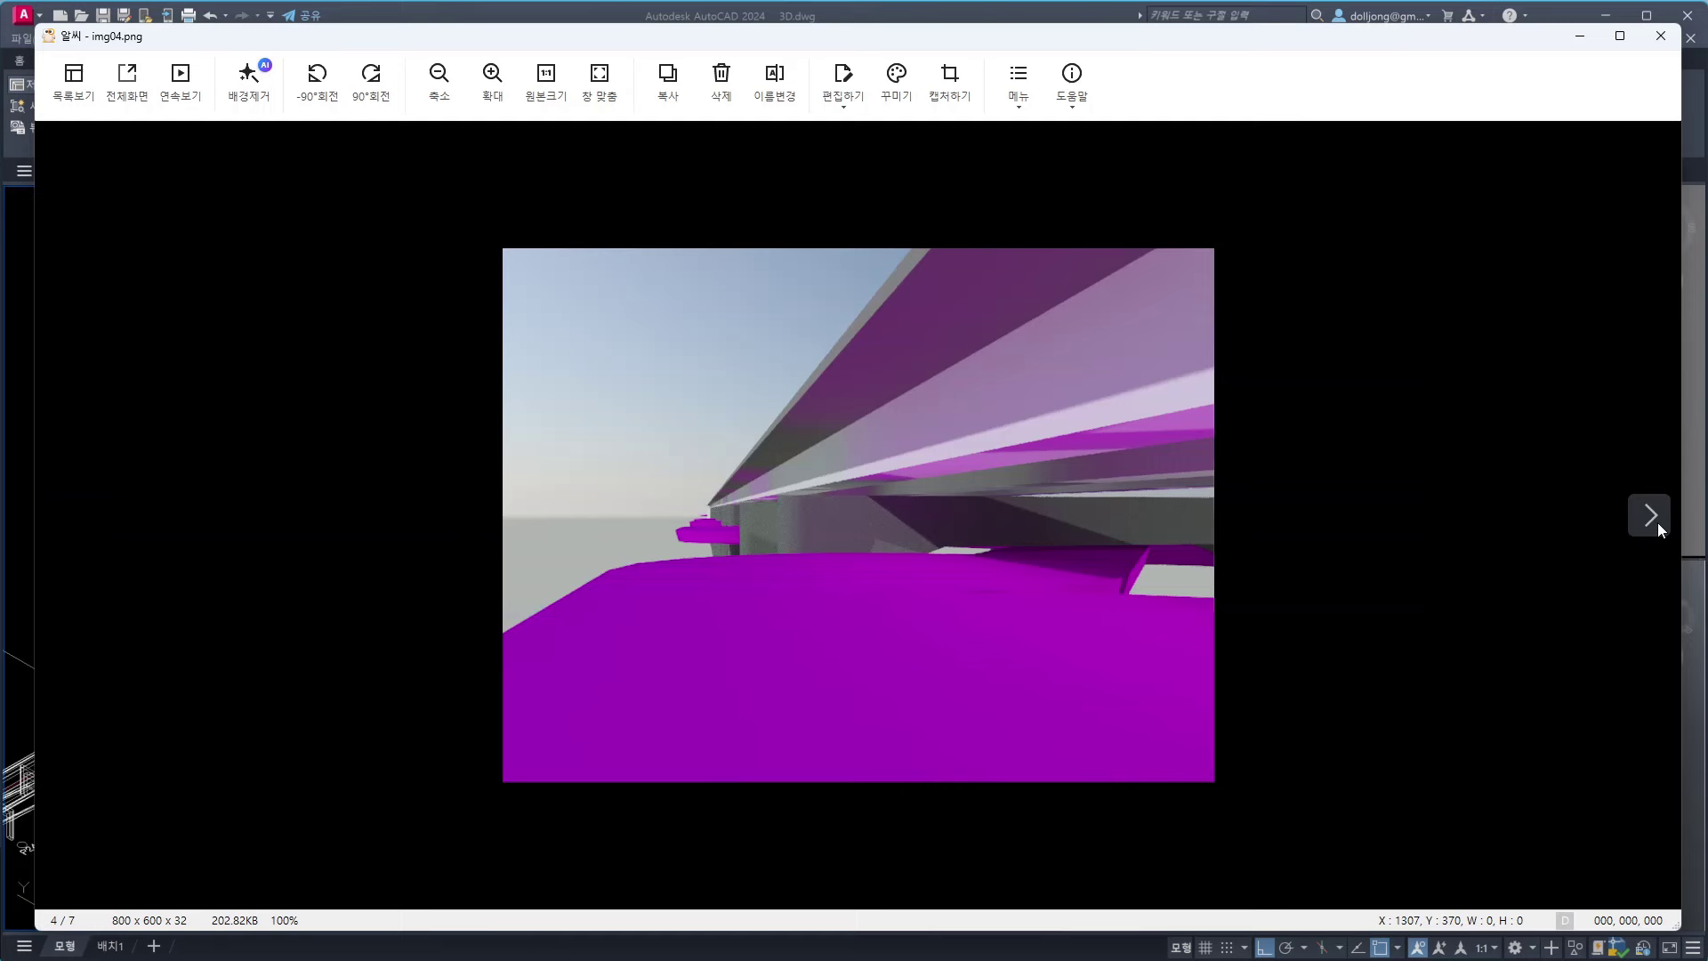
pyautogui.click(1657, 528)
pyautogui.click(1654, 523)
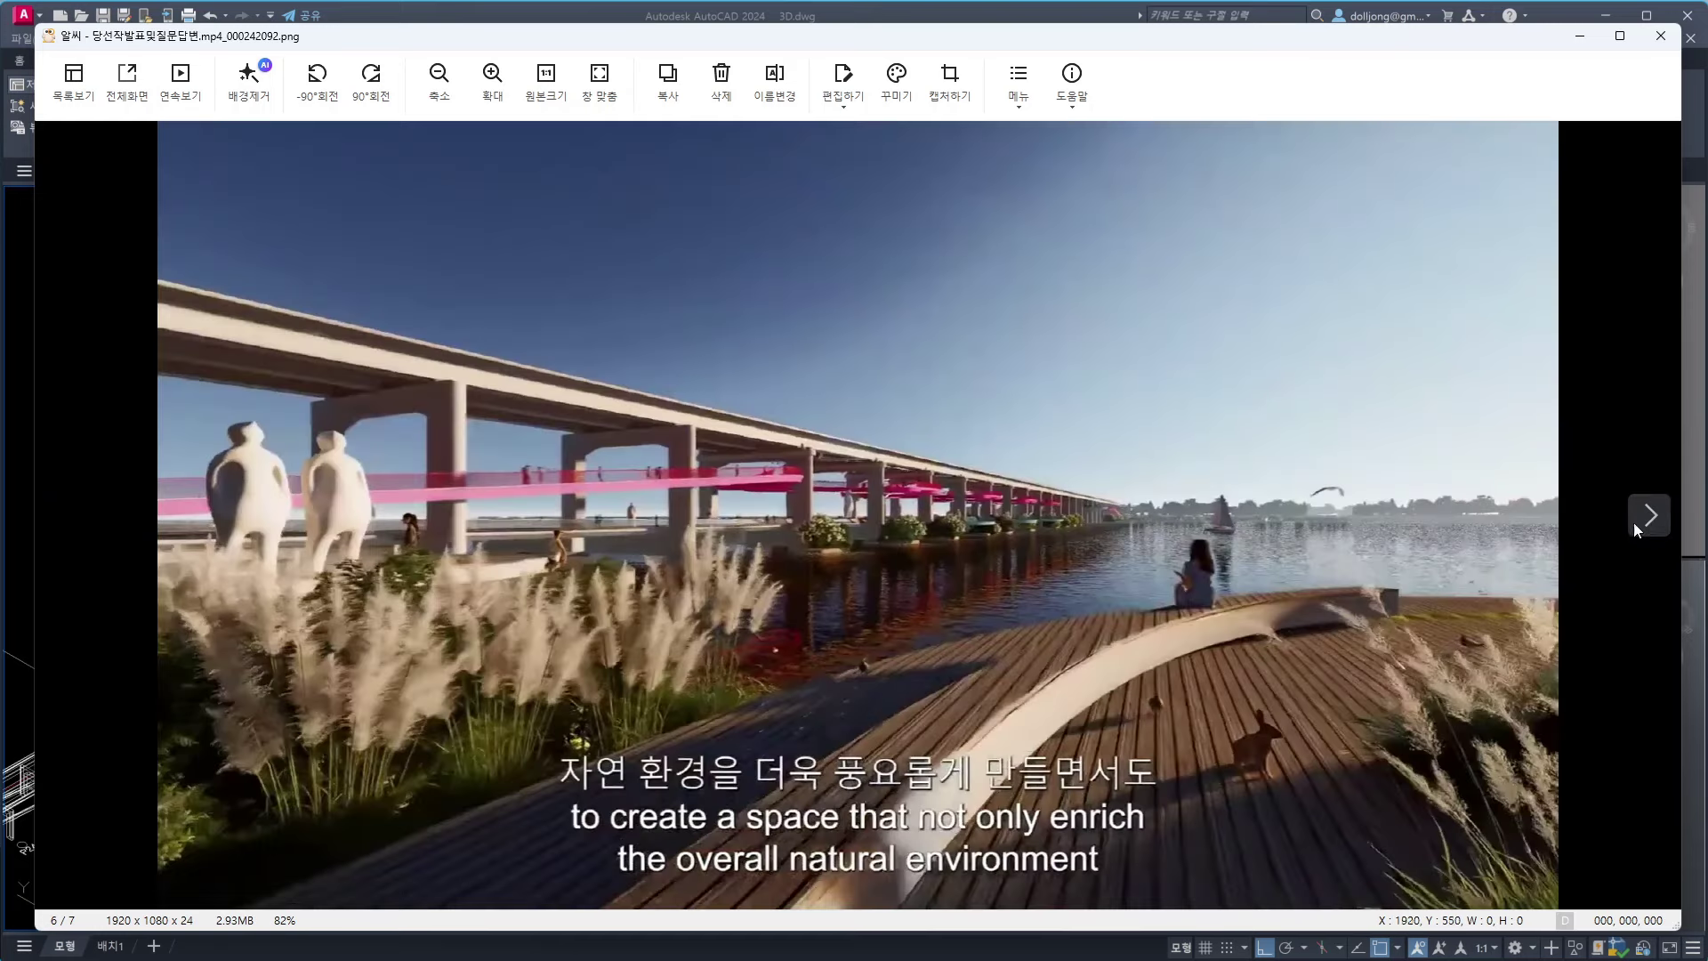
# Go back to the first image, stop on img02.png, and shrink the viewer to reveal AutoCAD
pyautogui.click(66, 514)
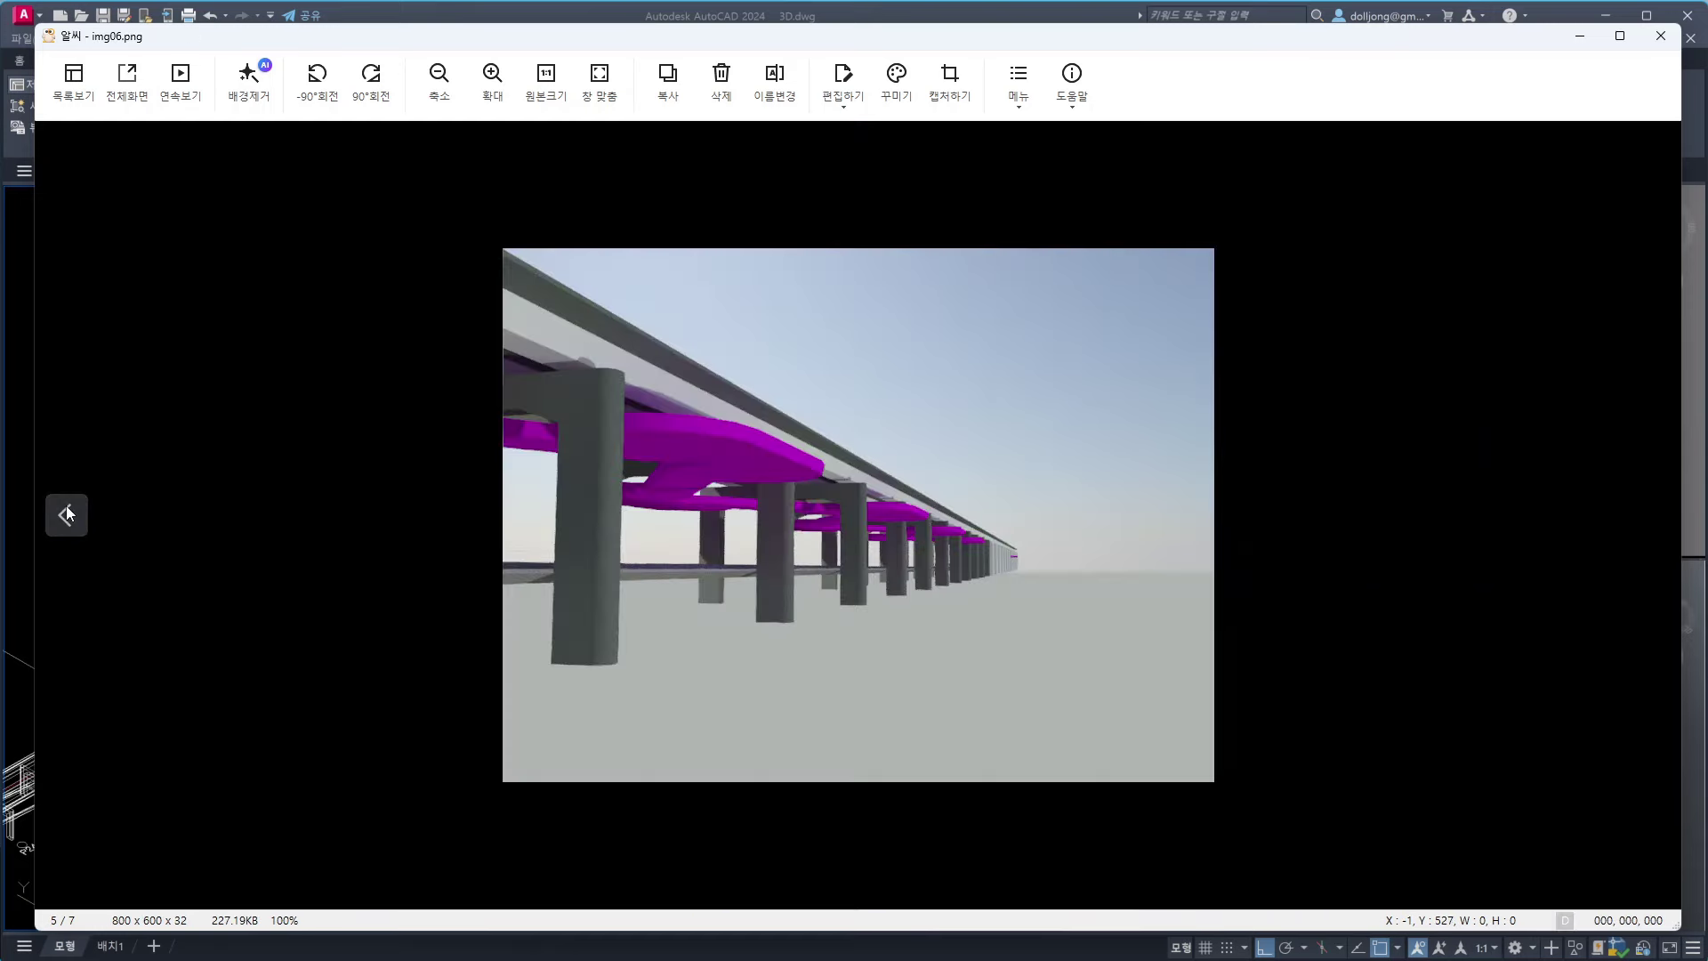
pyautogui.click(66, 514)
pyautogui.click(66, 514)
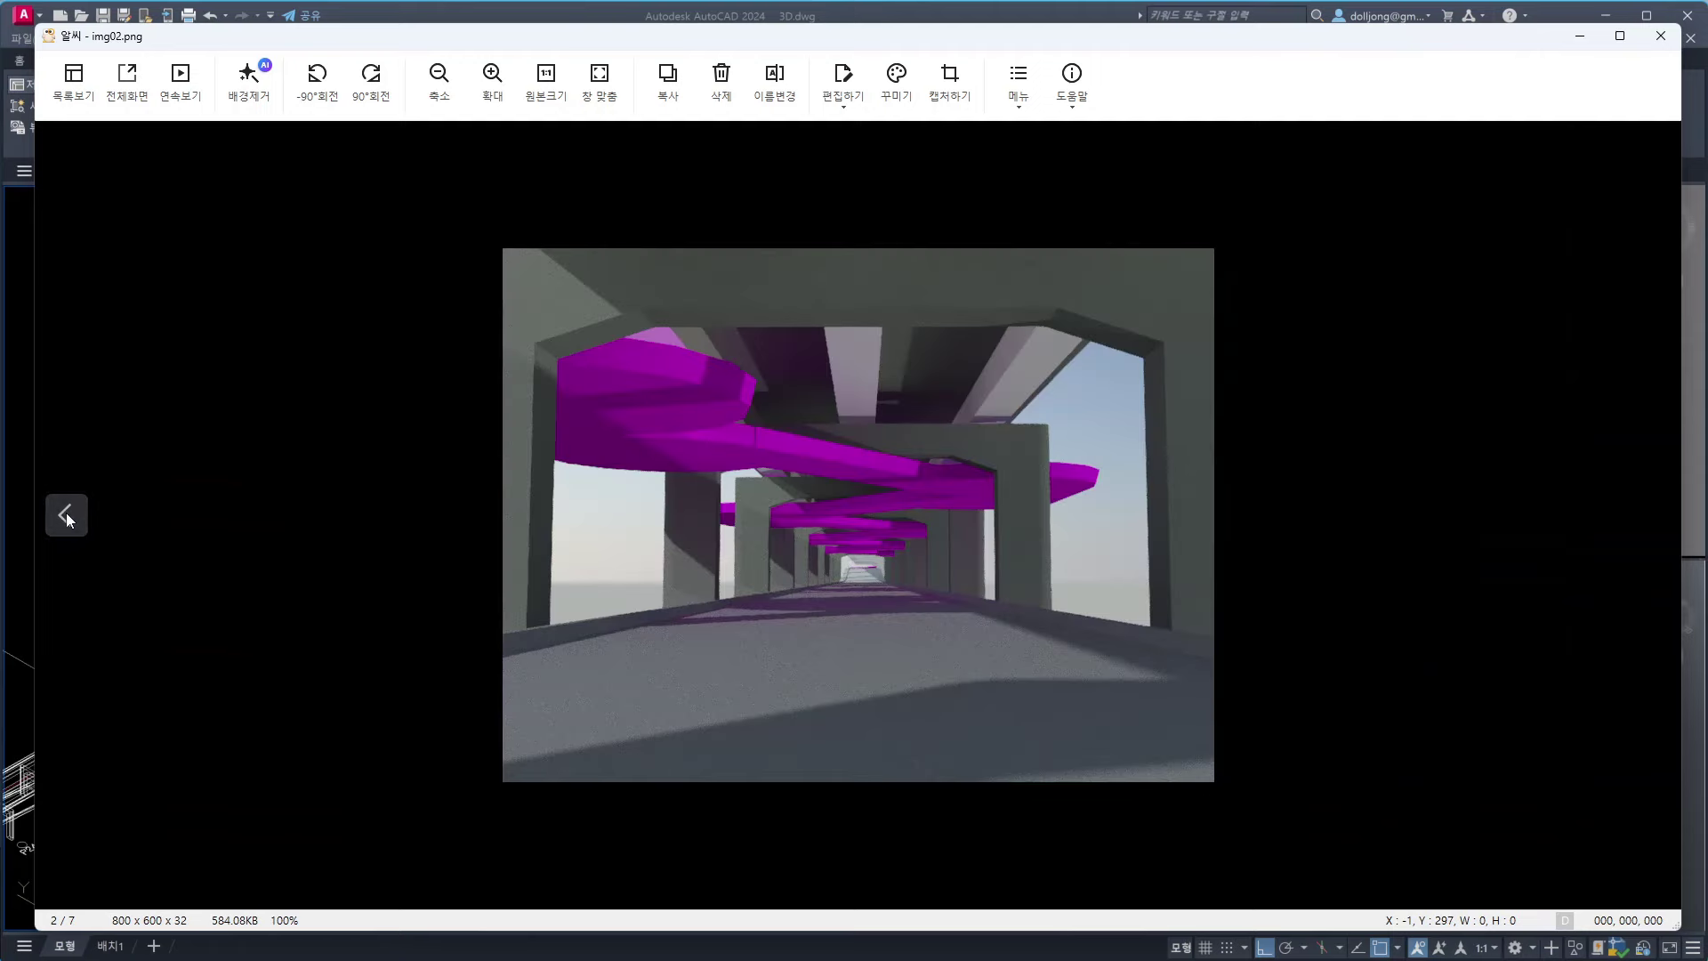
pyautogui.click(66, 514)
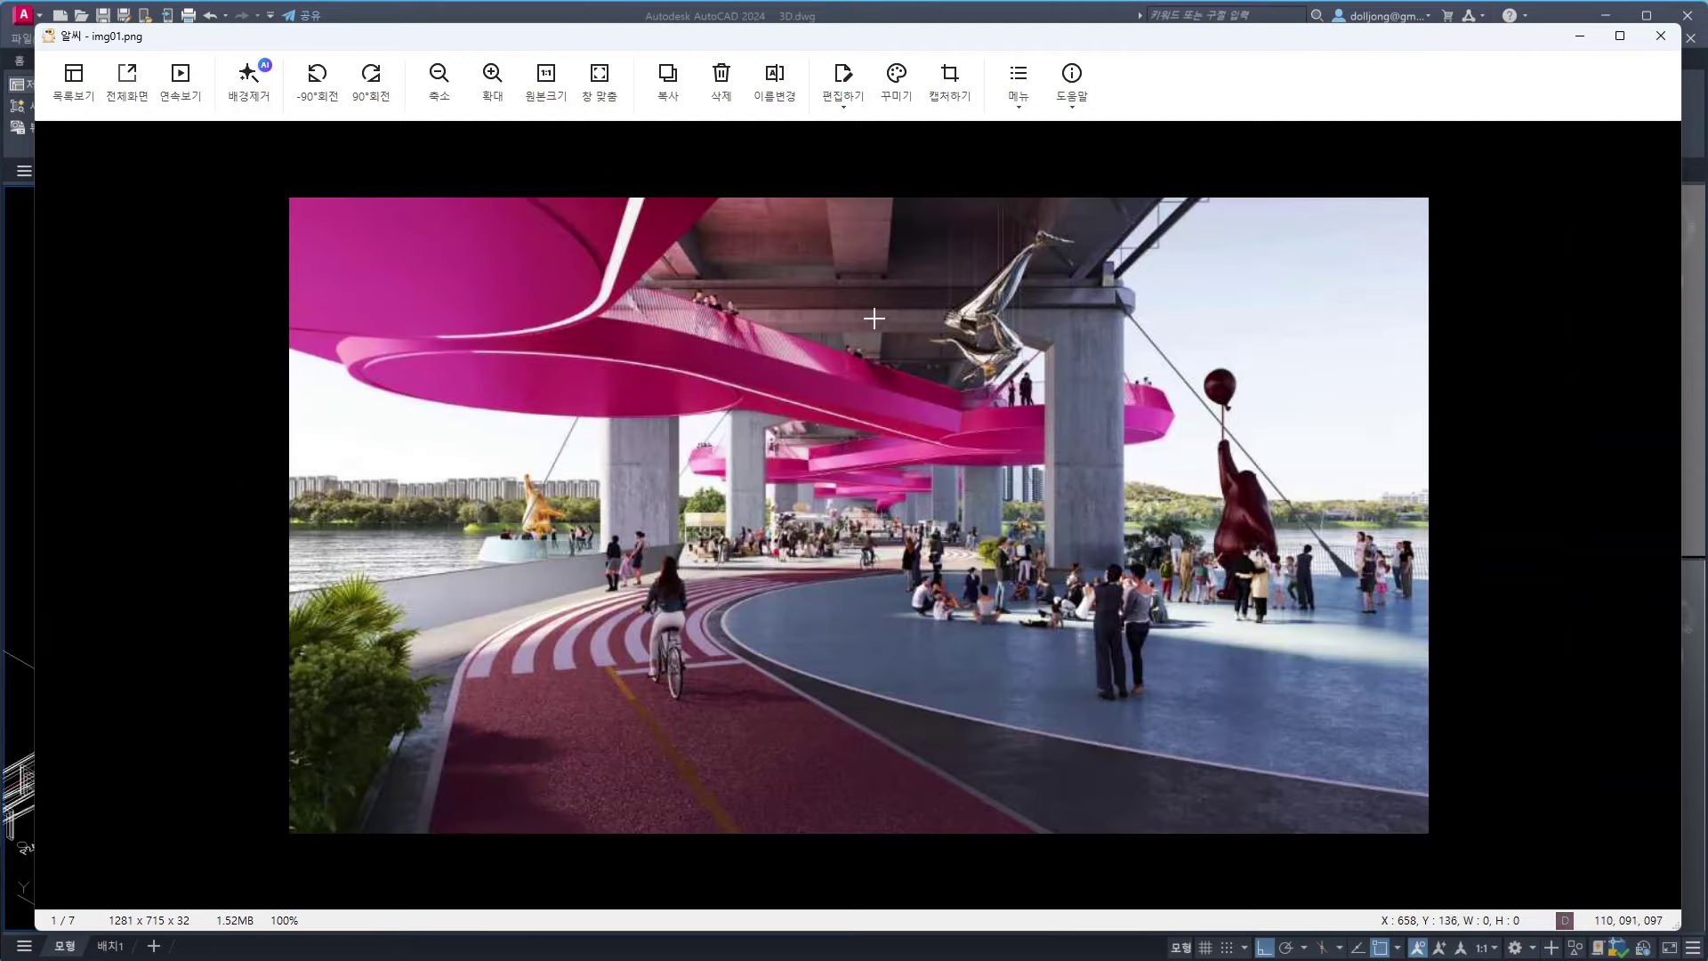
pyautogui.click(1655, 518)
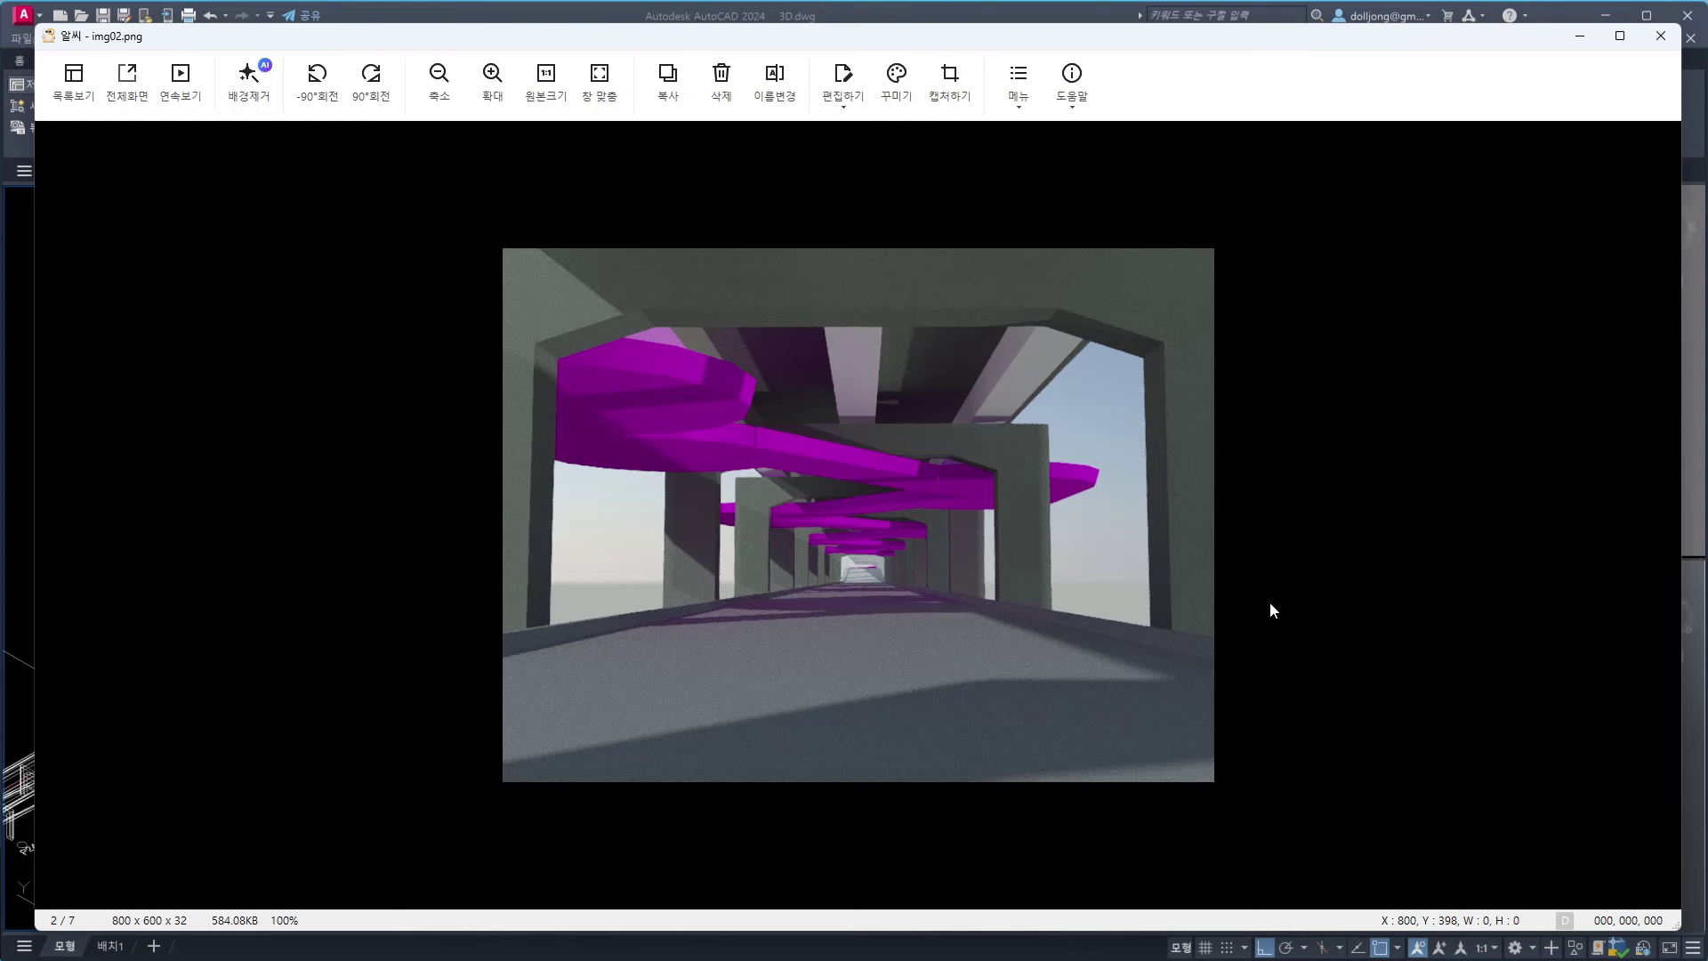
pyautogui.moveTo(832, 36); pyautogui.dragTo(904, 762)
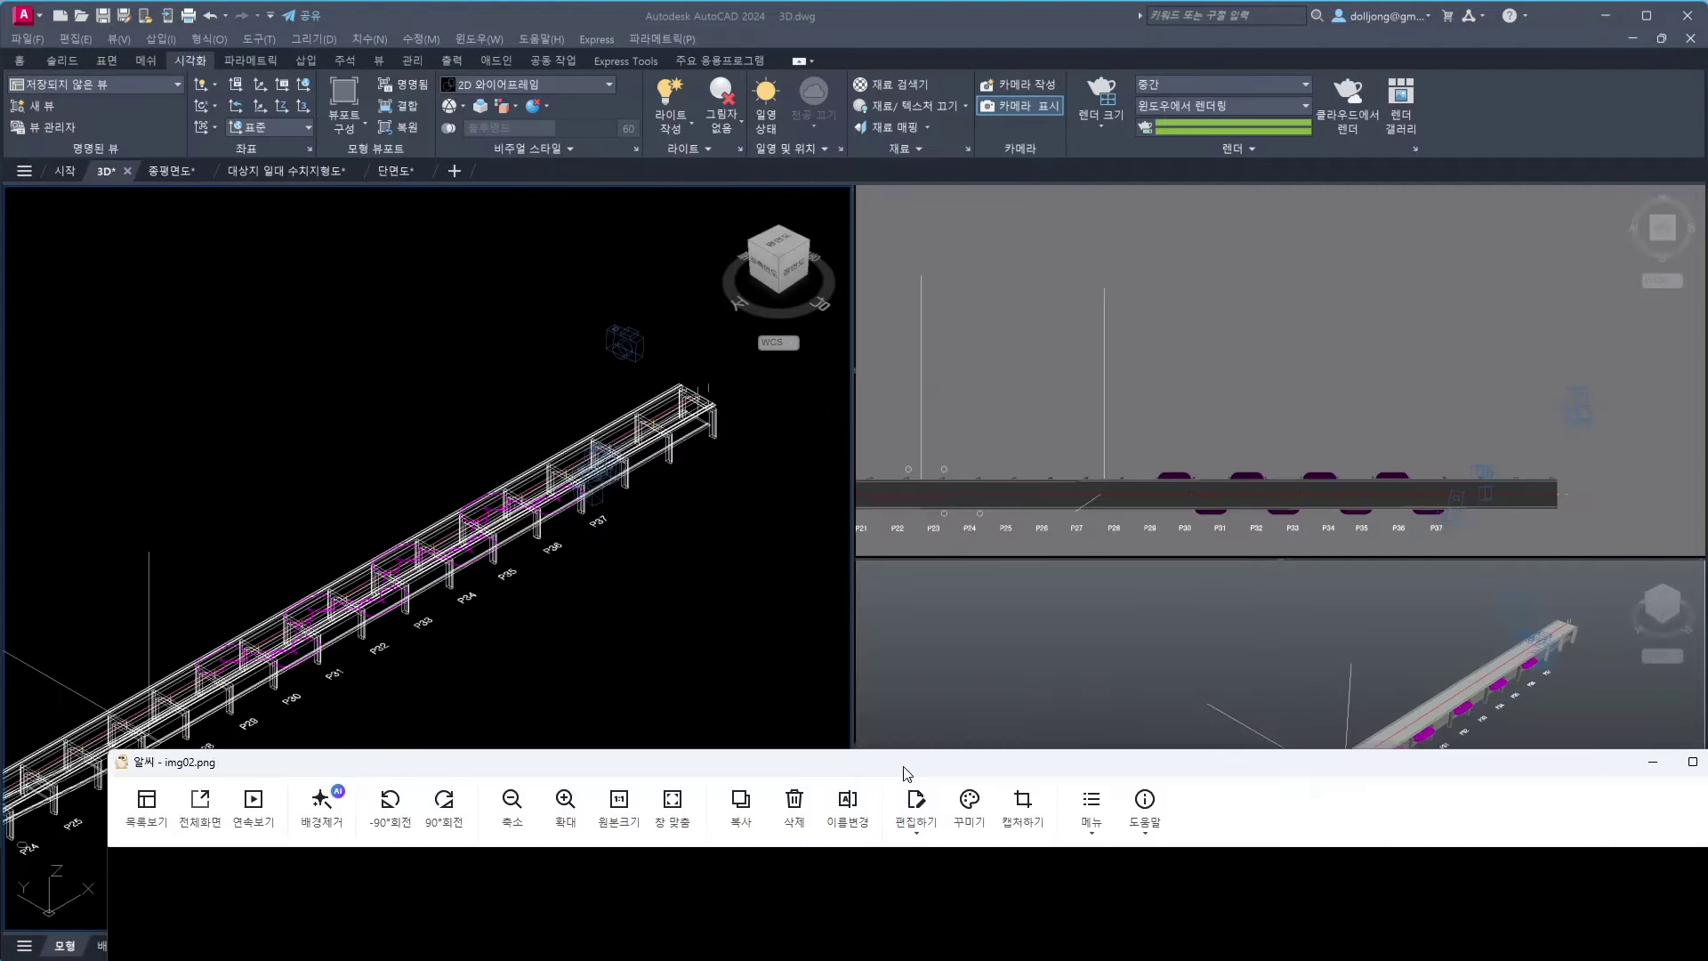
# Close ALSee and pan and zoom the left wireframe viewport to frame the whole bridge model
pyautogui.press('Escape')
pyautogui.scroll(-2, 563, 734)
pyautogui.moveTo(562, 734); pyautogui.dragTo(622, 603, button='middle')
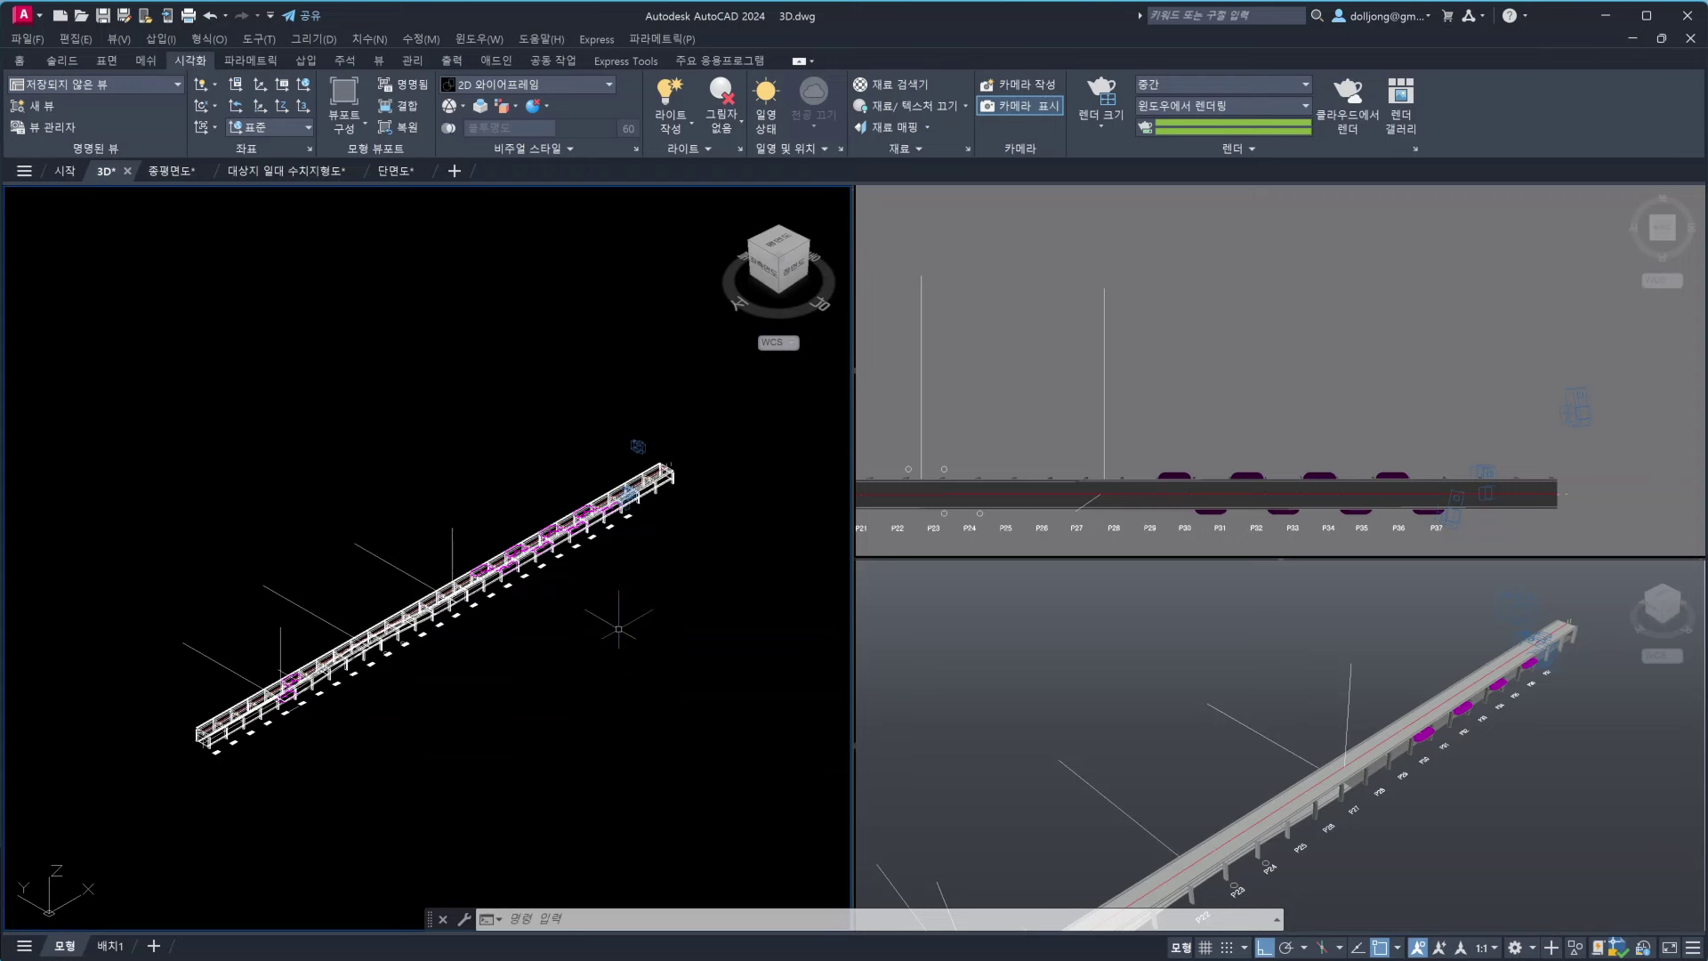
pyautogui.moveTo(654, 549); pyautogui.dragTo(660, 541, button='middle')
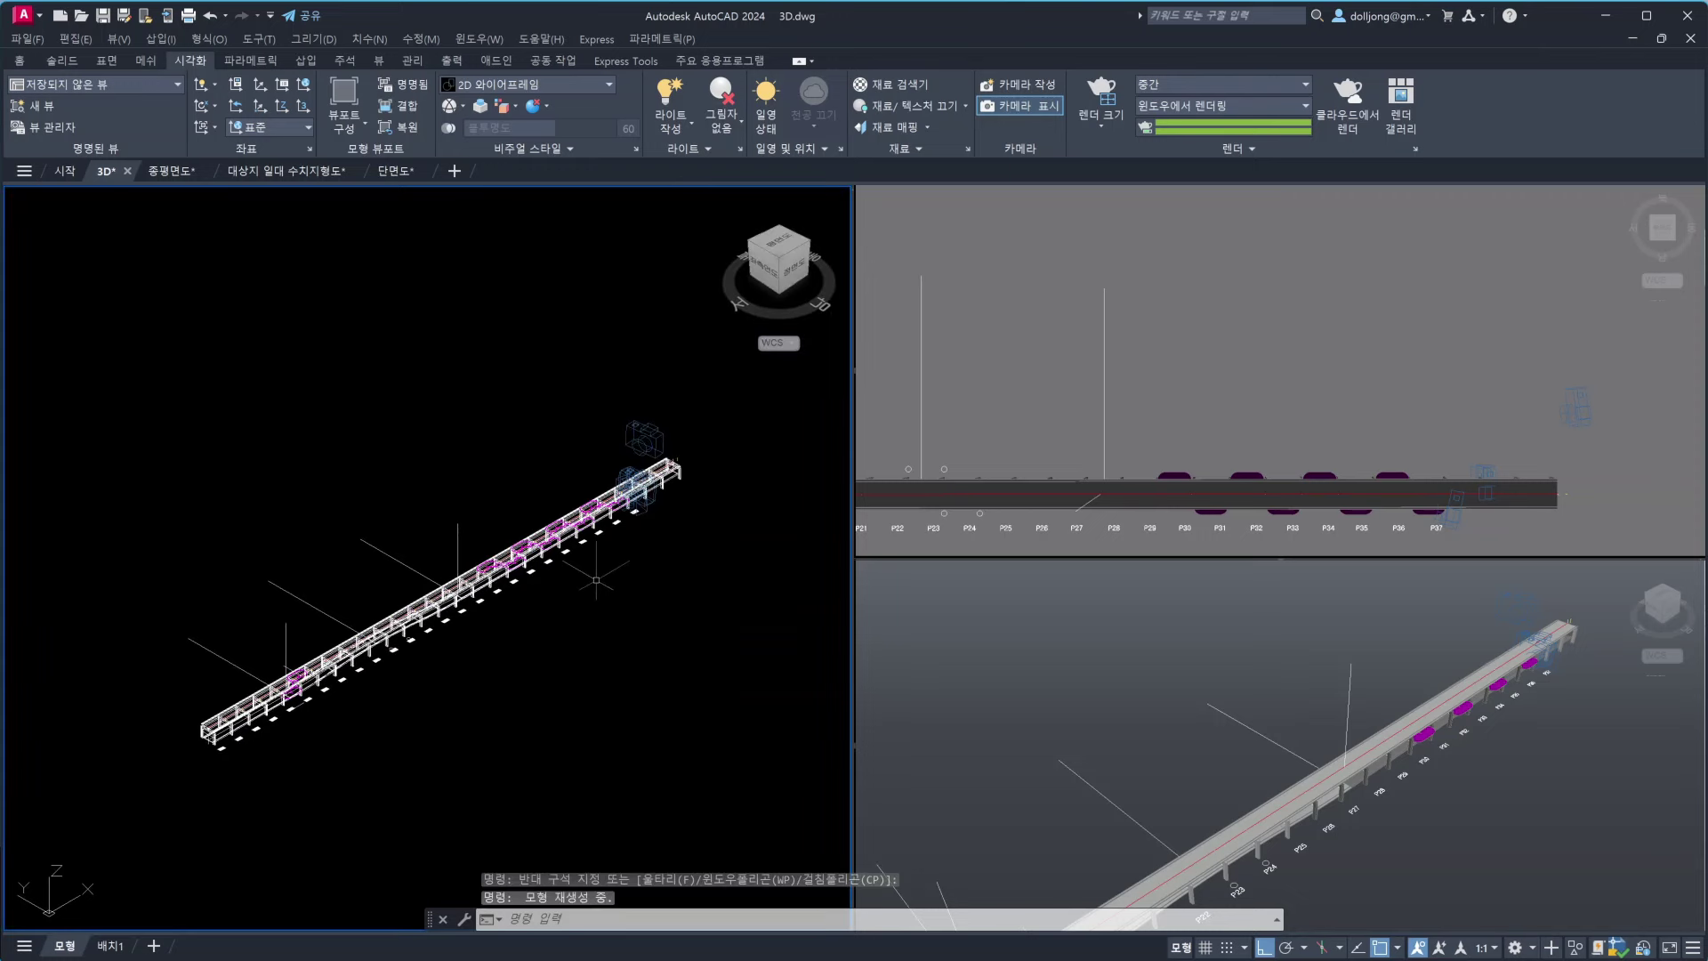
pyautogui.scroll(2, 596, 580)
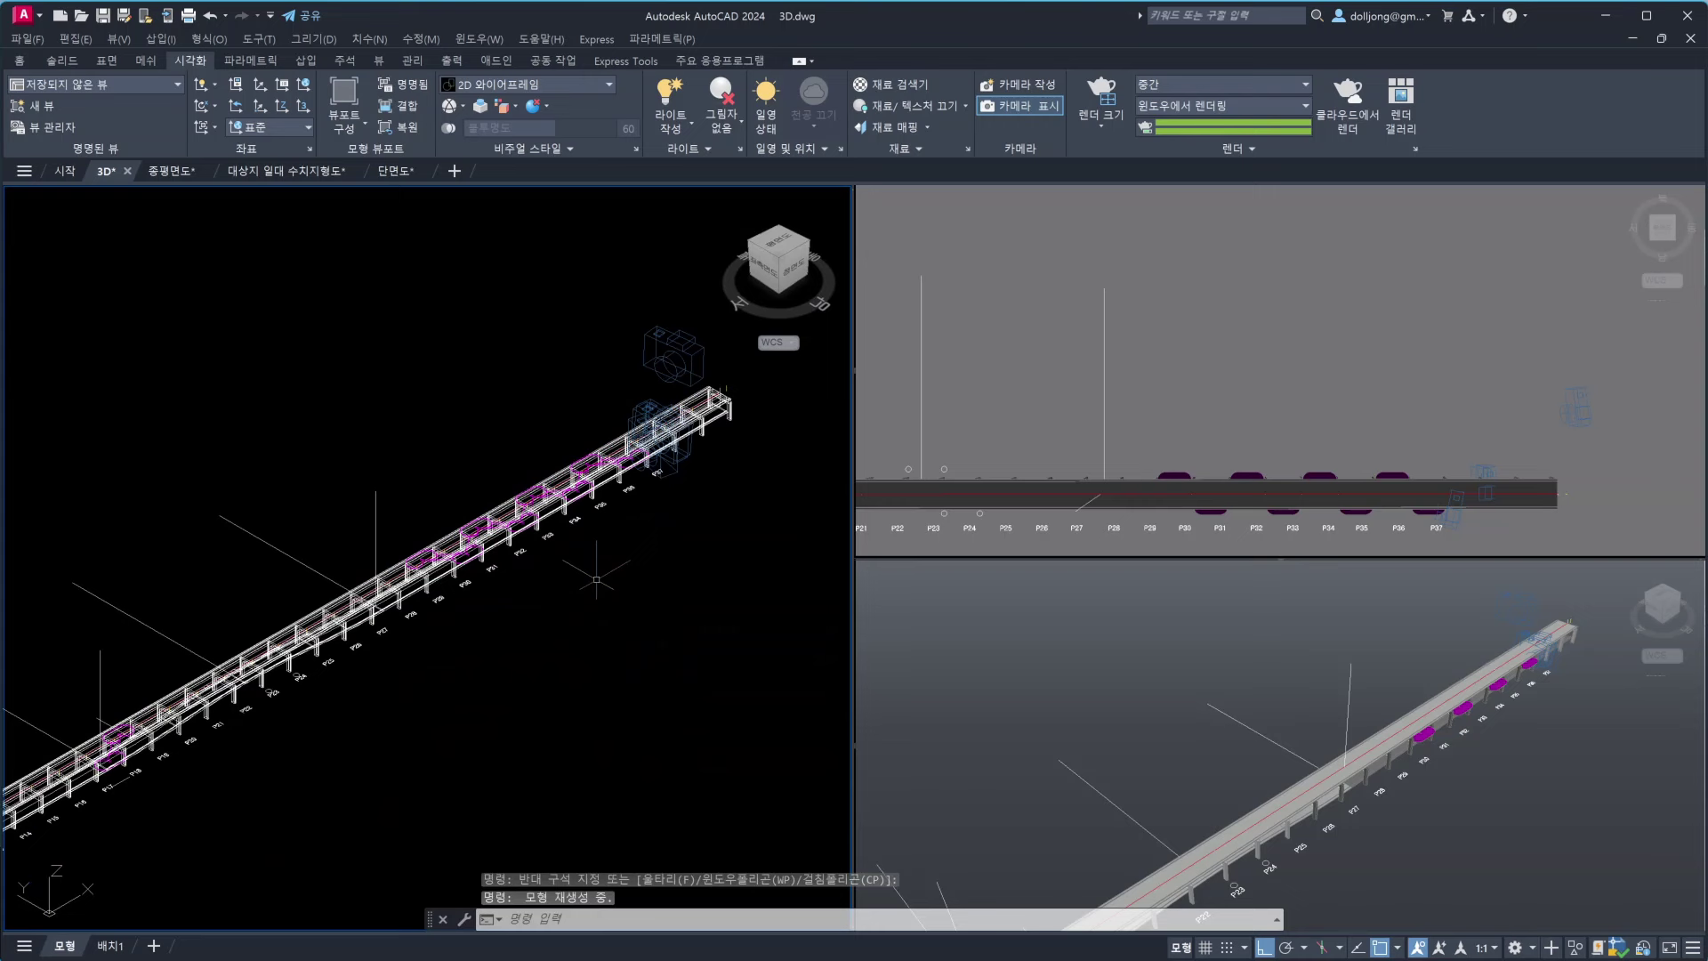
pyautogui.click(1319, 407)
pyautogui.click(1128, 675)
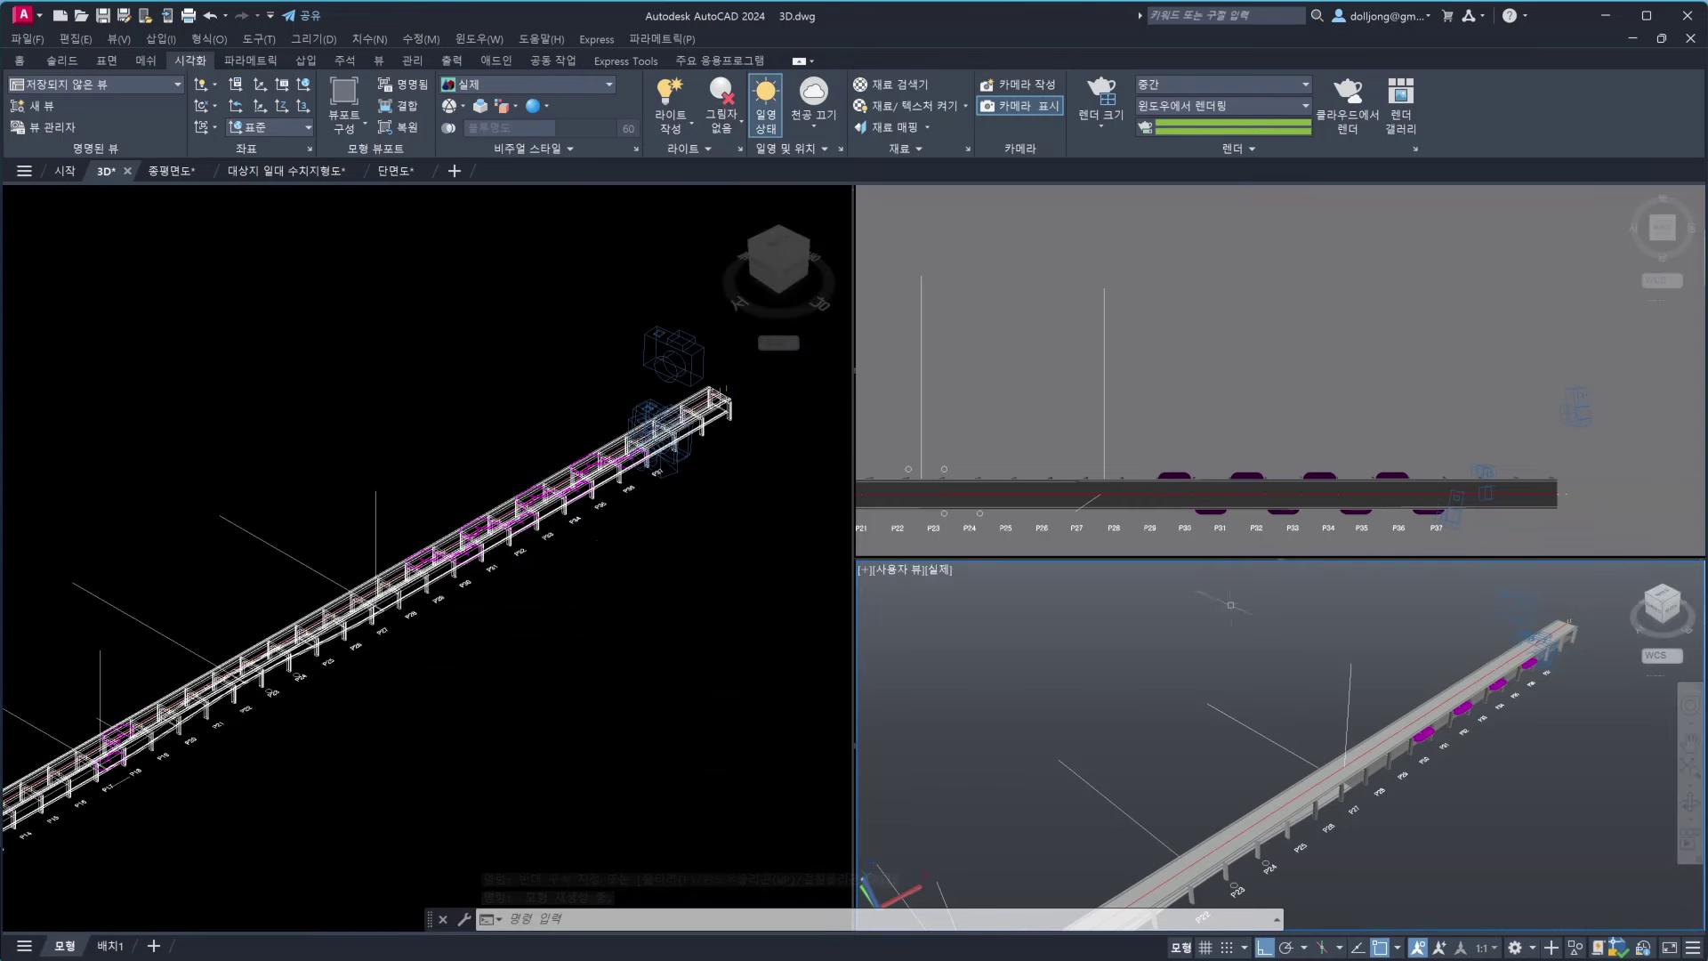
pyautogui.click(800, 674)
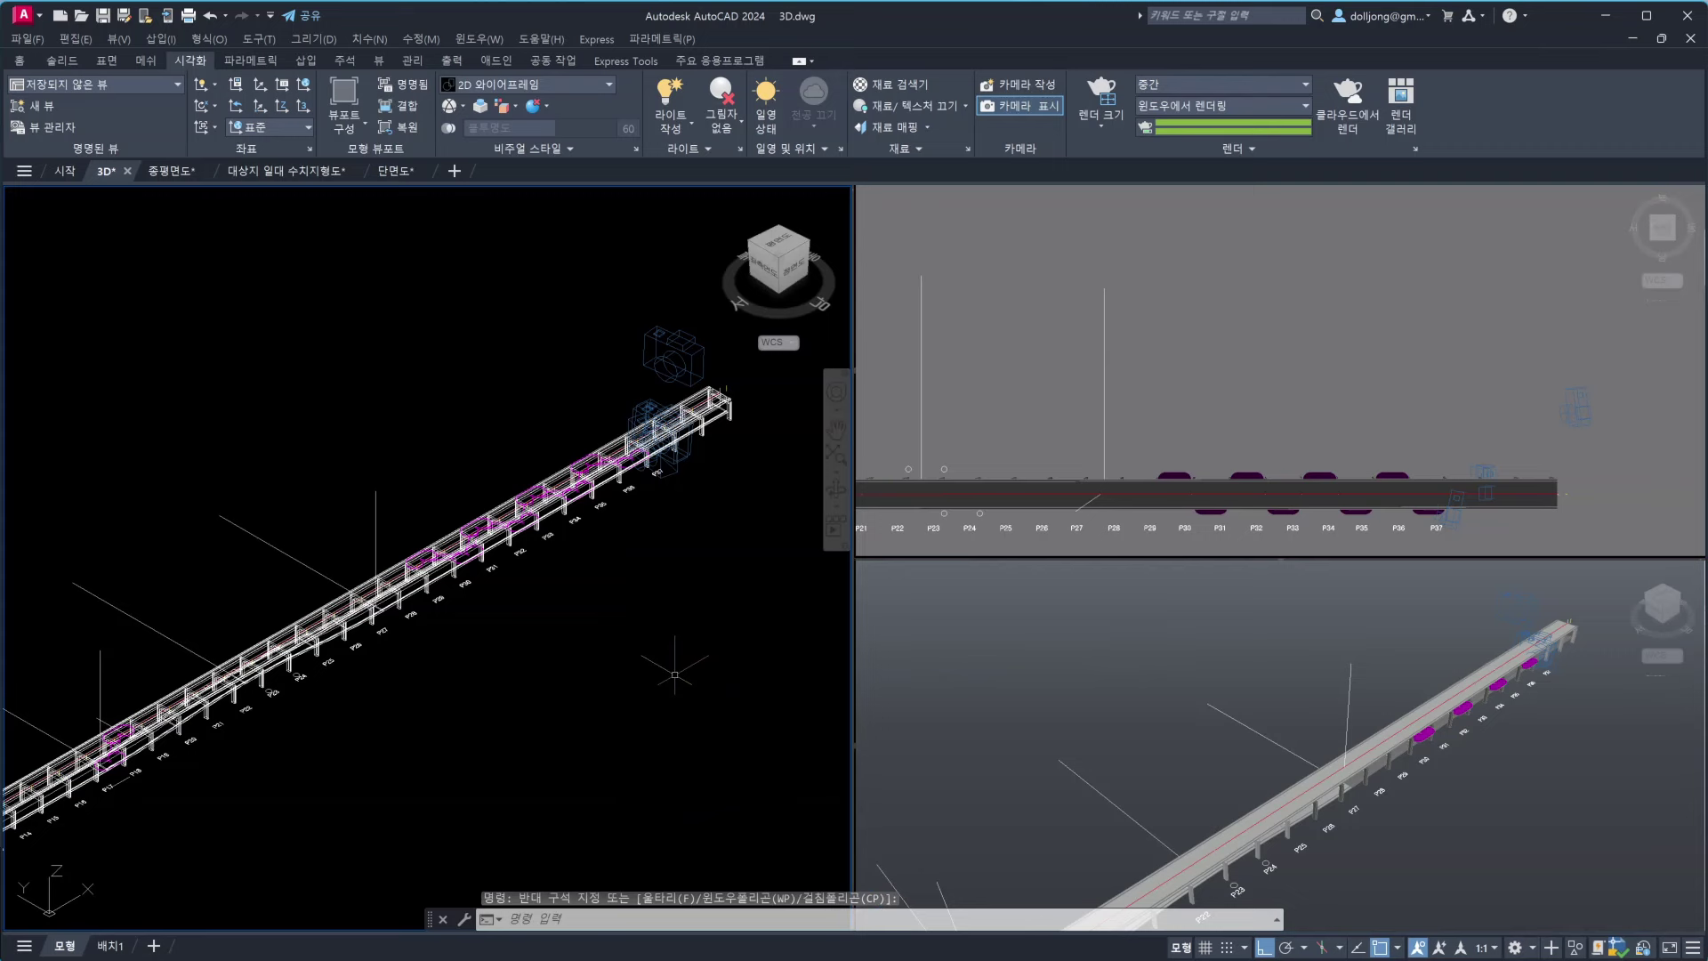
pyautogui.moveTo(675, 675)
pyautogui.mouseDown(button='middle')
pyautogui.moveTo(657, 716)
pyautogui.moveTo(691, 657)
pyautogui.mouseUp(button='middle')
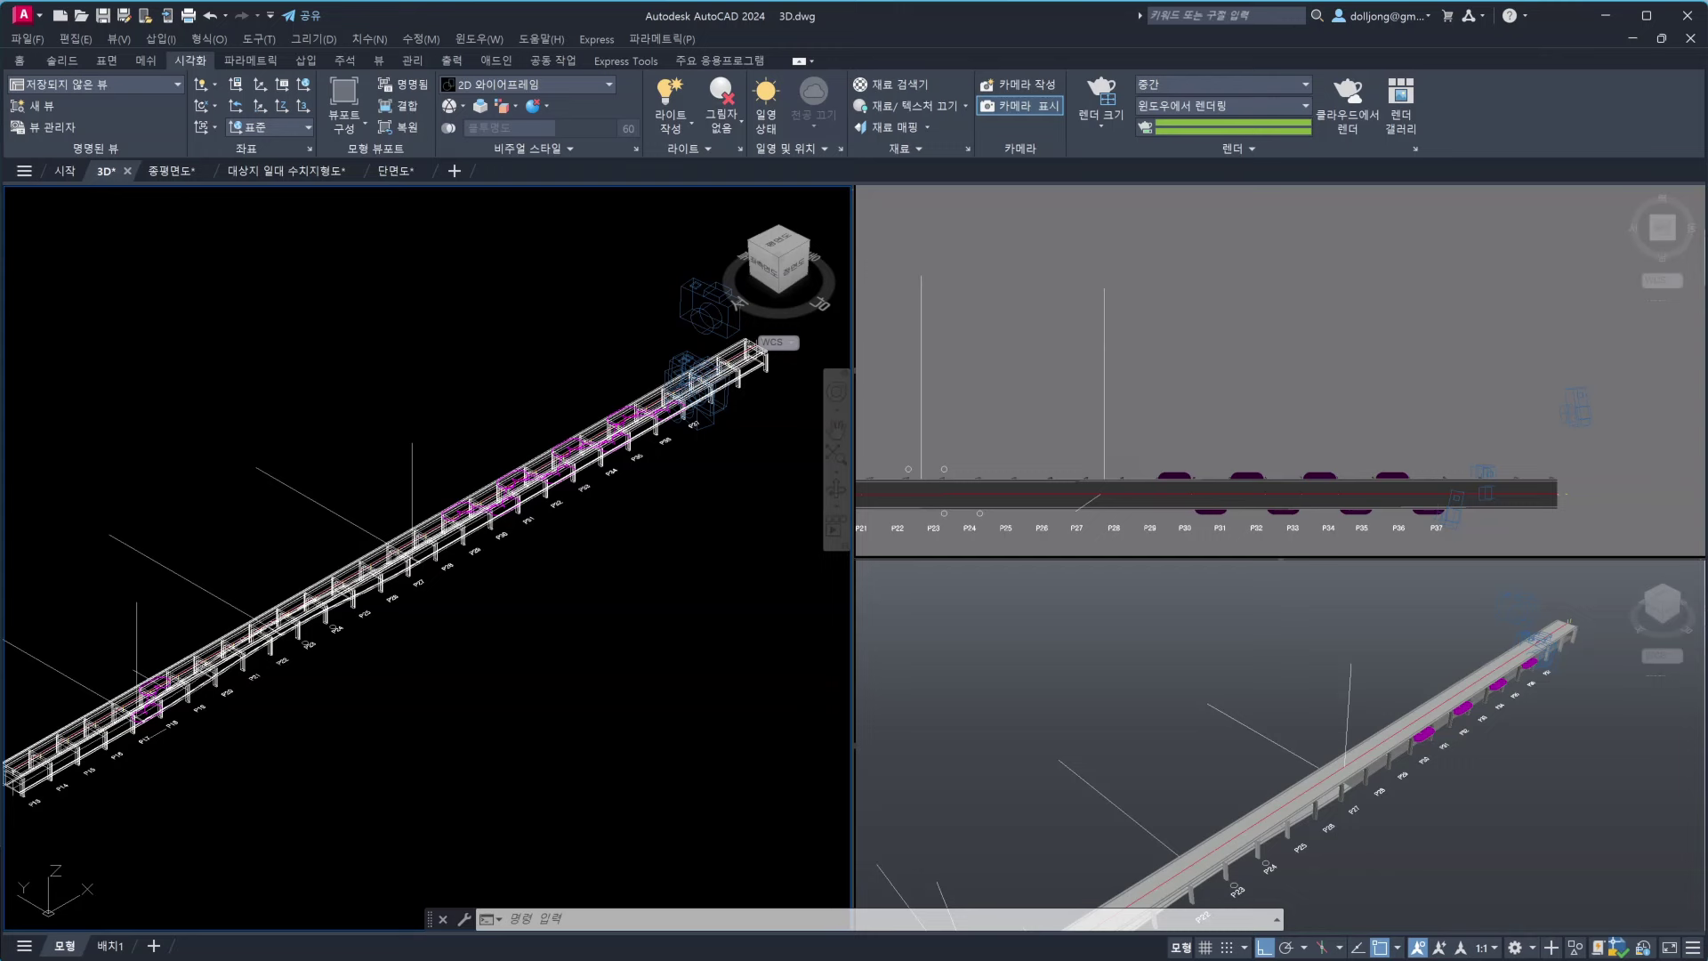
pyautogui.moveTo(678, 607); pyautogui.dragTo(682, 656, button='middle')
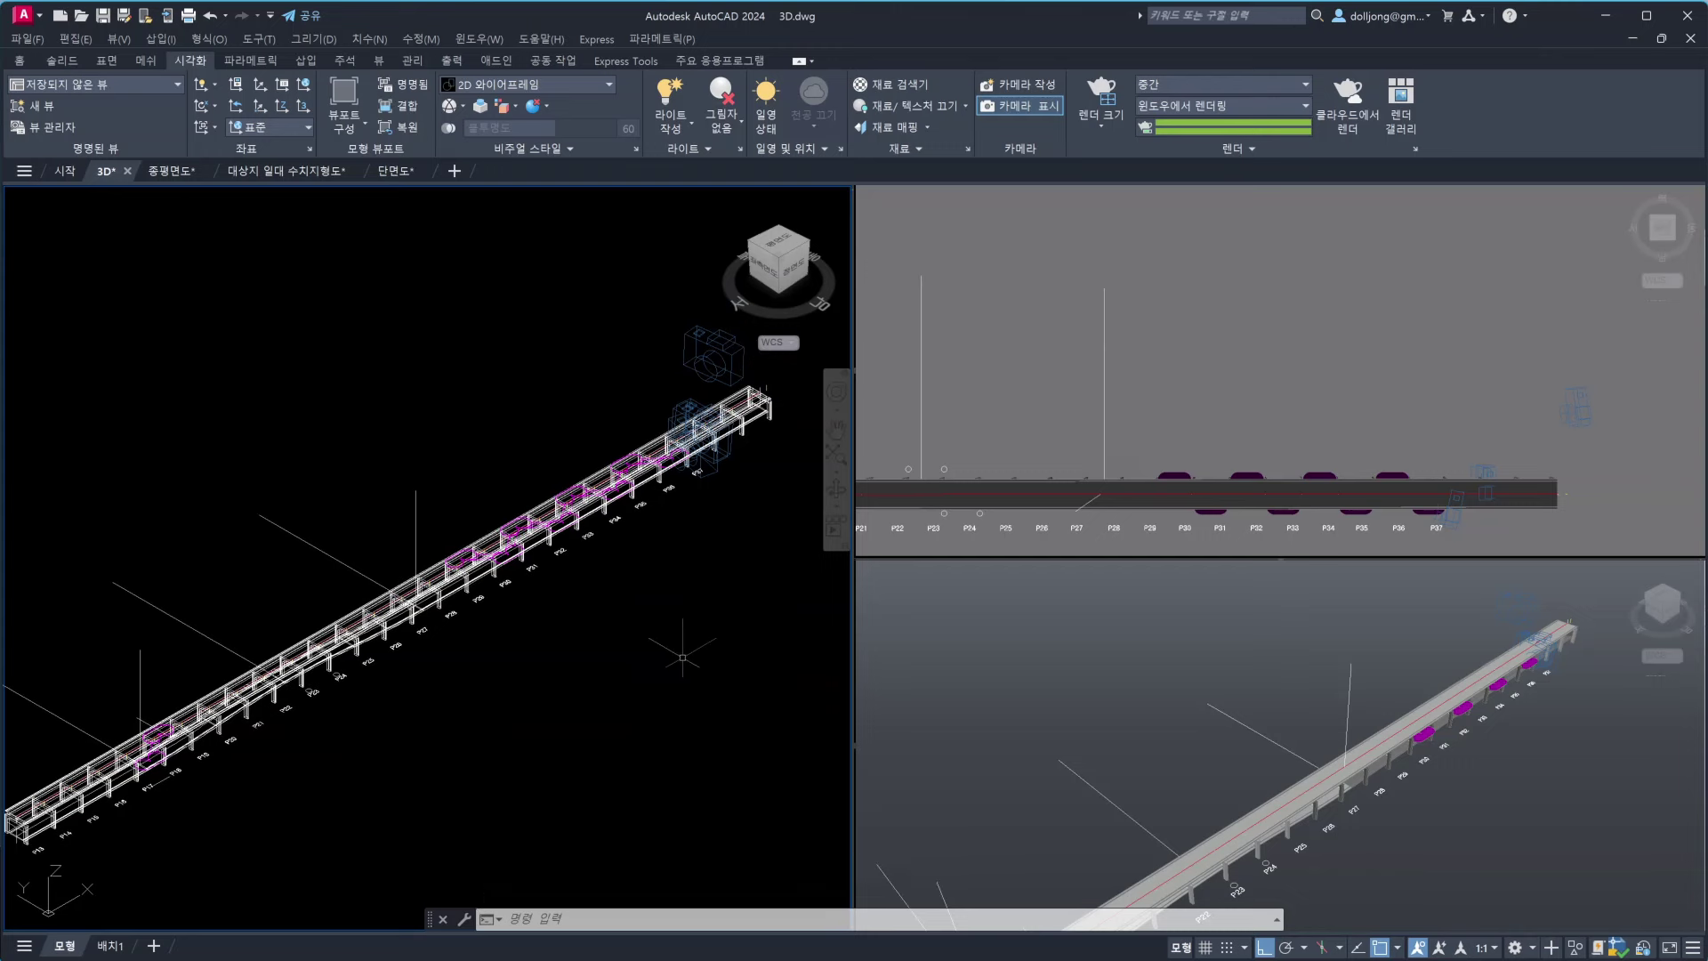
pyautogui.moveTo(681, 656); pyautogui.dragTo(708, 635, button='middle')
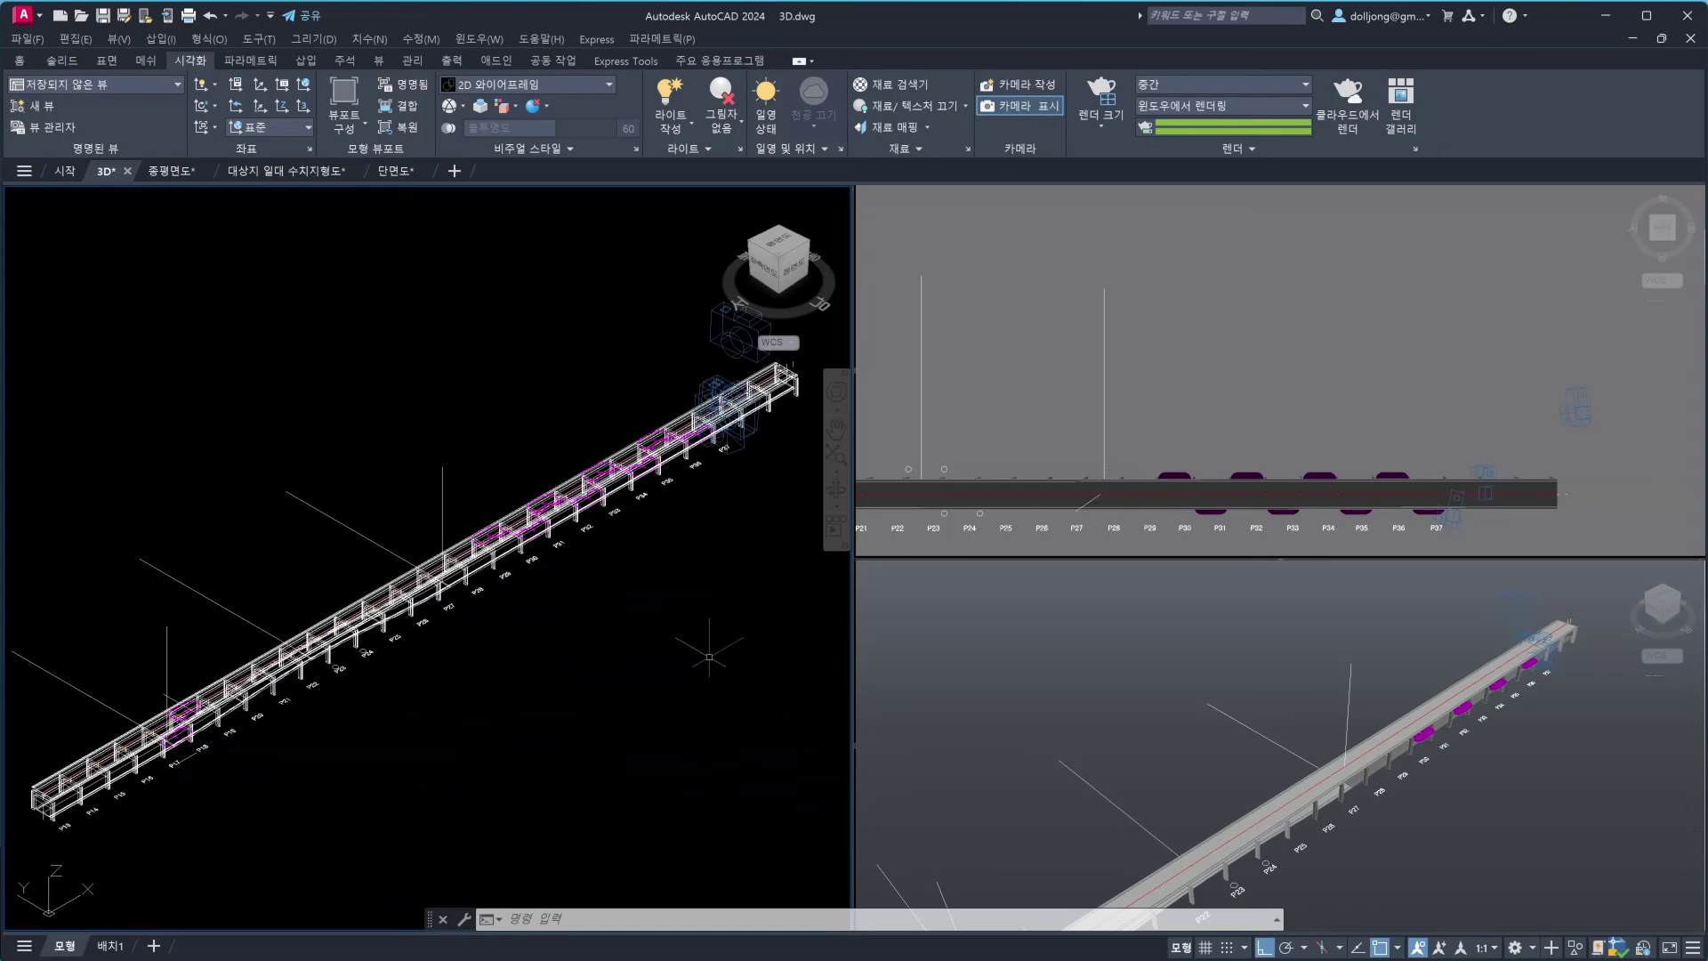